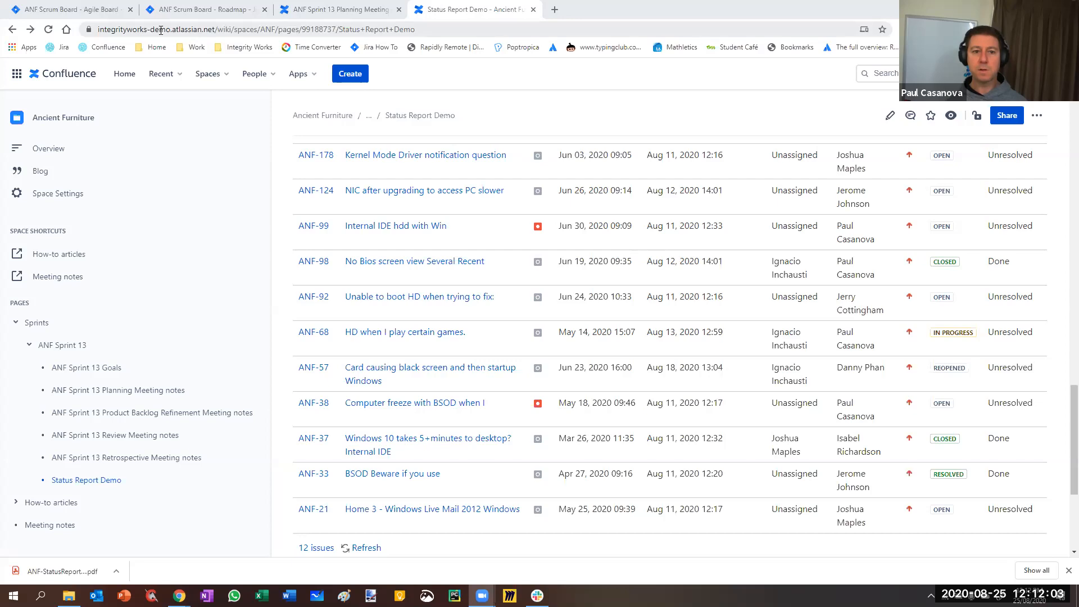
Switch to Jira's Sprint Report for the ANF Scrum Board and open that board's settings
{"action": "left_click", "coordinate": [58, 11]}
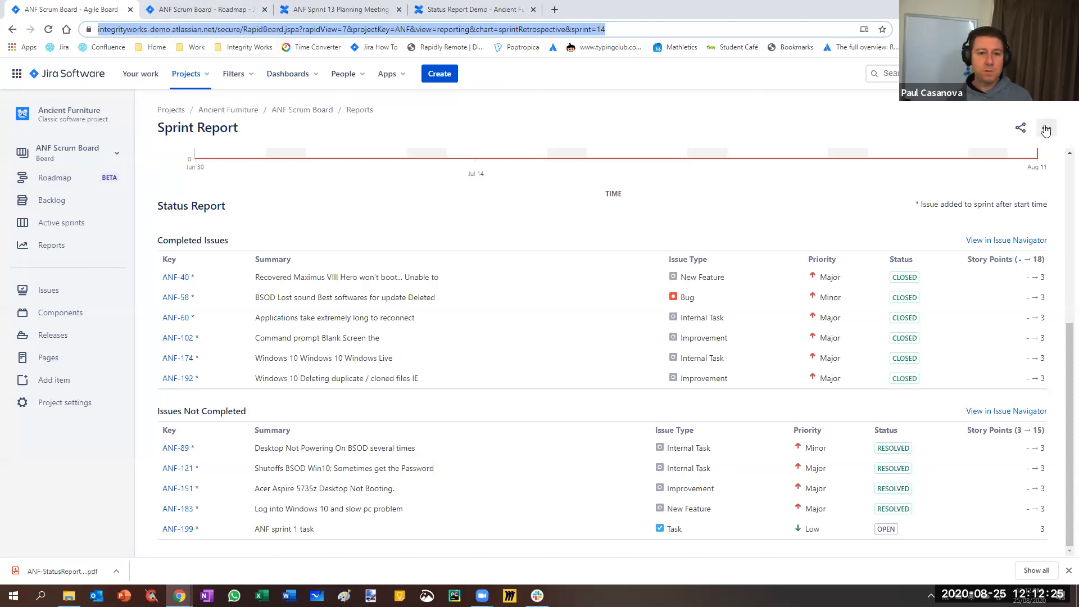
{"action": "left_click", "coordinate": [214, 12]}
{"action": "left_click", "coordinate": [68, 10]}
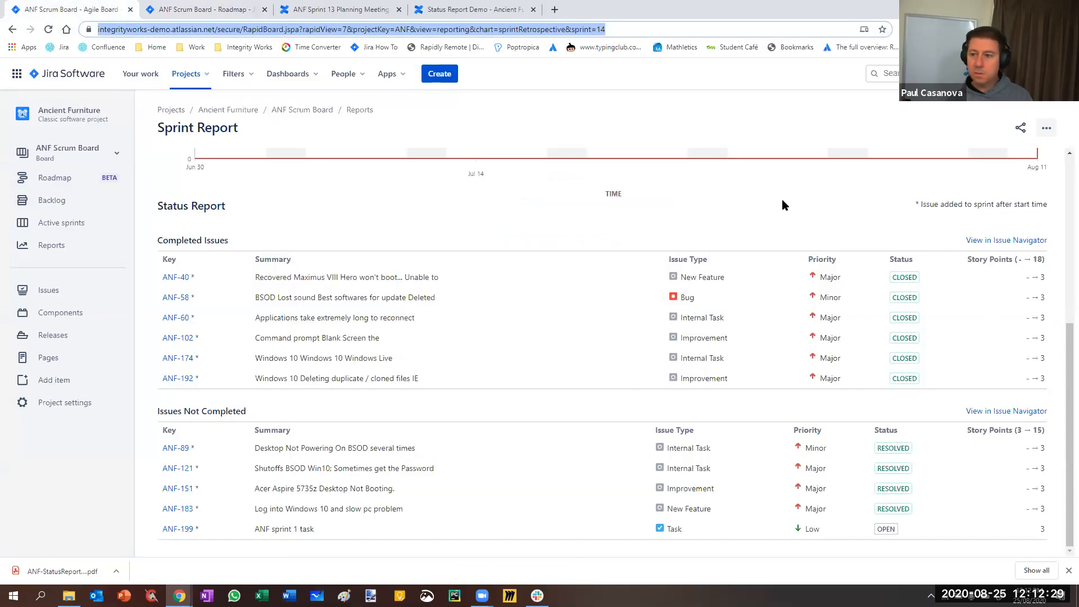
{"action": "left_click", "coordinate": [1046, 128]}
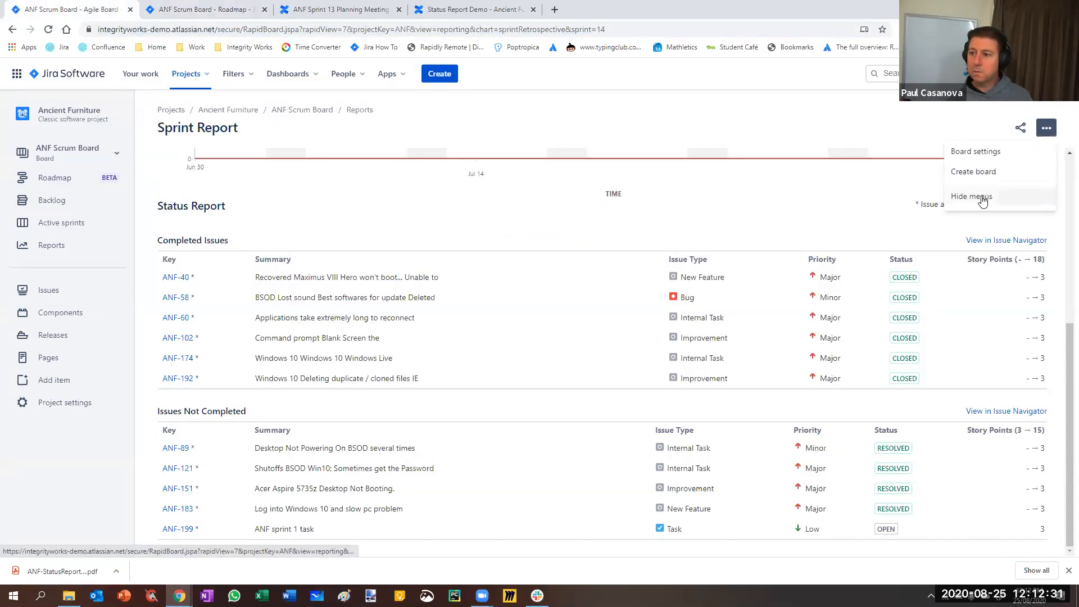
{"action": "left_click", "coordinate": [978, 152]}
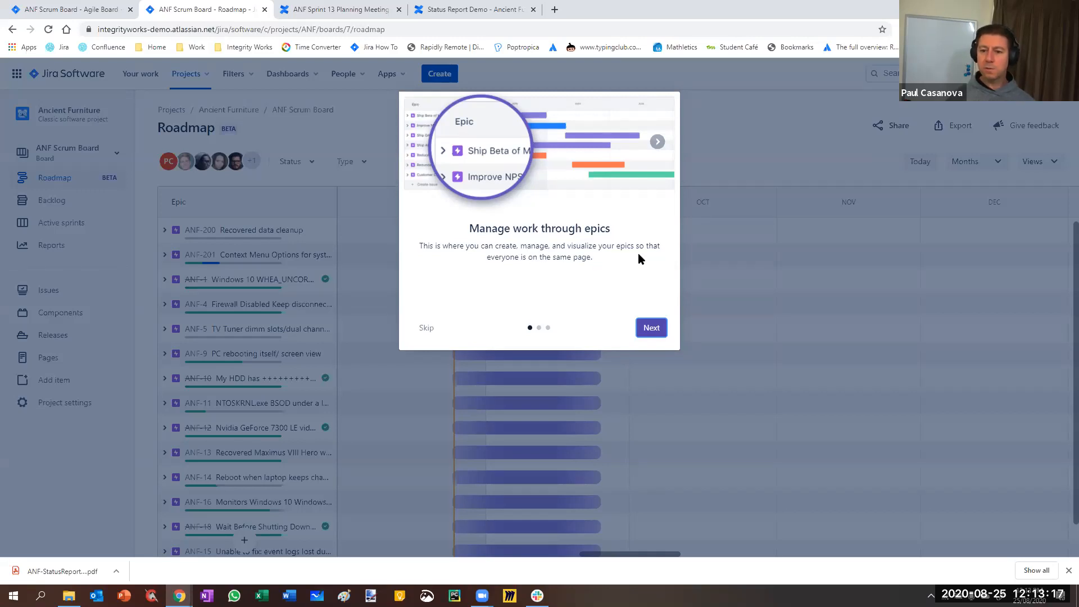
Go through the roadmap introduction to its end, opening the help article on epic progress in a new browser tab
{"action": "left_click", "coordinate": [651, 329]}
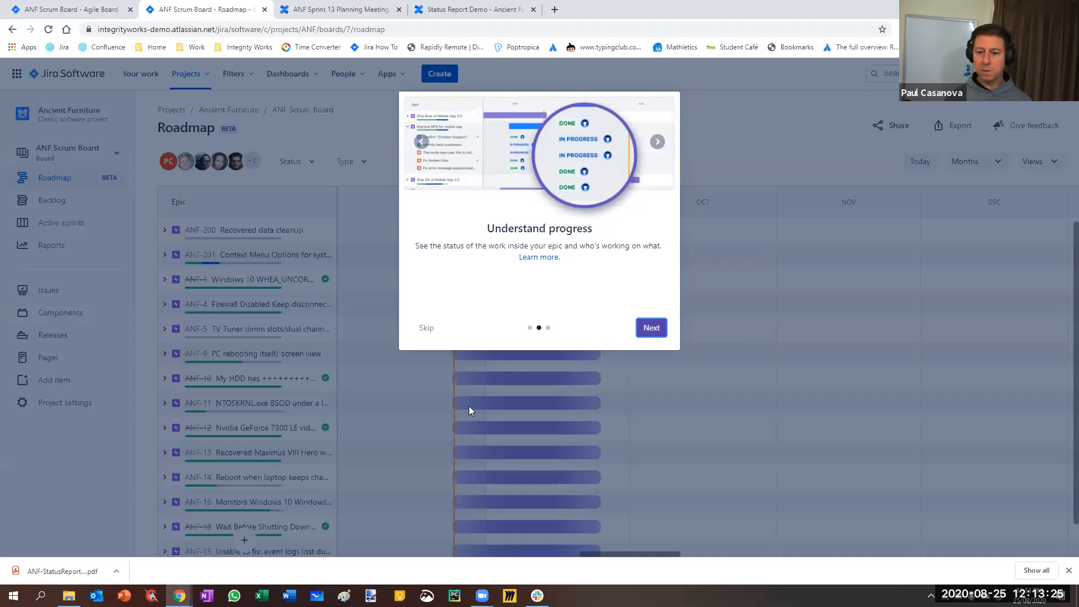
{"action": "right_click", "coordinate": [538, 261]}
{"action": "left_click", "coordinate": [562, 268]}
{"action": "left_click", "coordinate": [651, 331]}
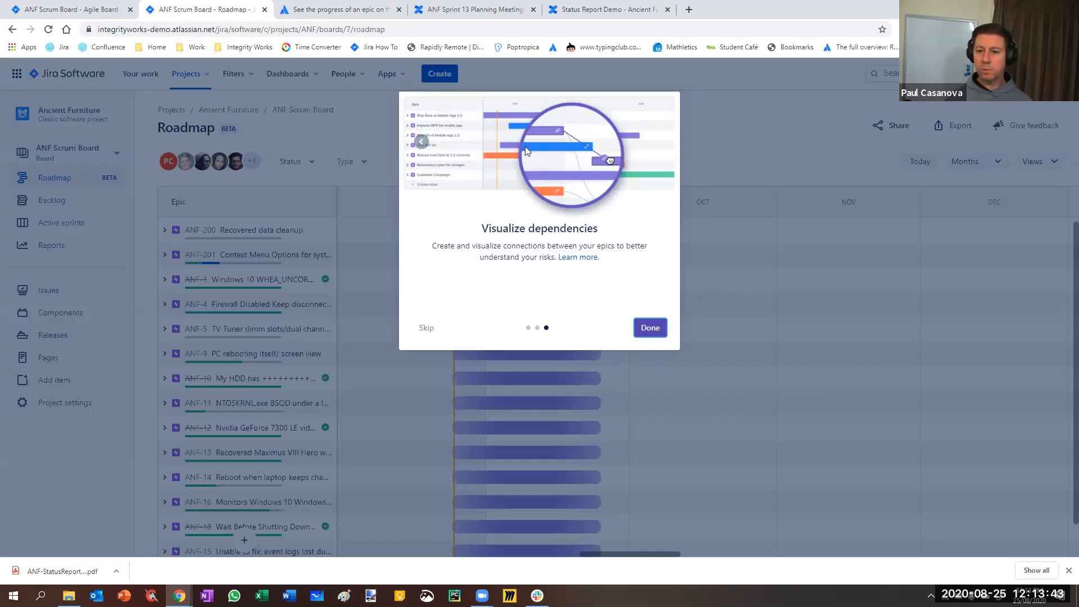
{"action": "left_click", "coordinate": [650, 328]}
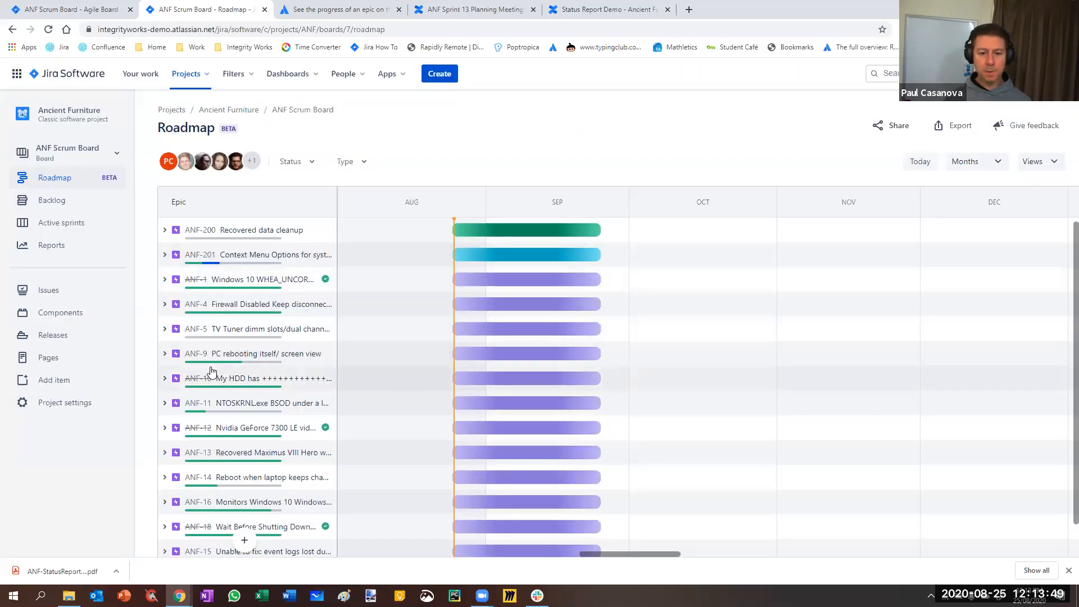
Schedule the ANF-200 Recovered data cleanup epic from 2020/08/24 to 2020/09/24 and rank it below ANF-201
{"action": "scroll", "coordinate": [214, 371], "scroll_direction": "down", "scroll_amount": 1}
{"action": "scroll", "coordinate": [550, 339], "scroll_direction": "up", "scroll_amount": 1}
{"action": "mouse_move", "coordinate": [534, 231]}
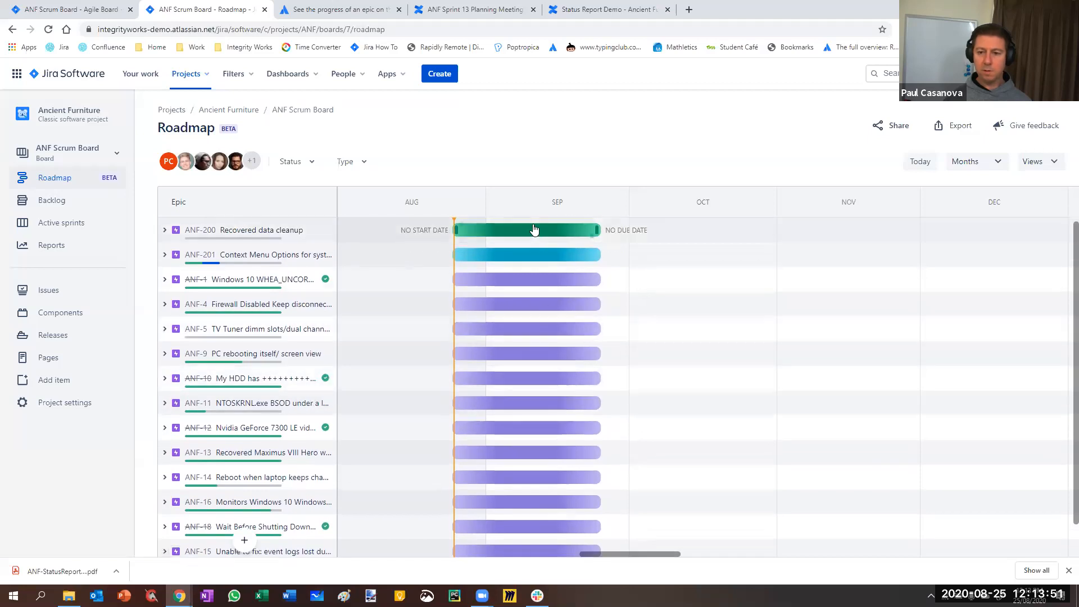
{"action": "left_click_drag", "start_coordinate": [516, 234], "coordinate": [689, 222]}
{"action": "mouse_move", "coordinate": [630, 230]}
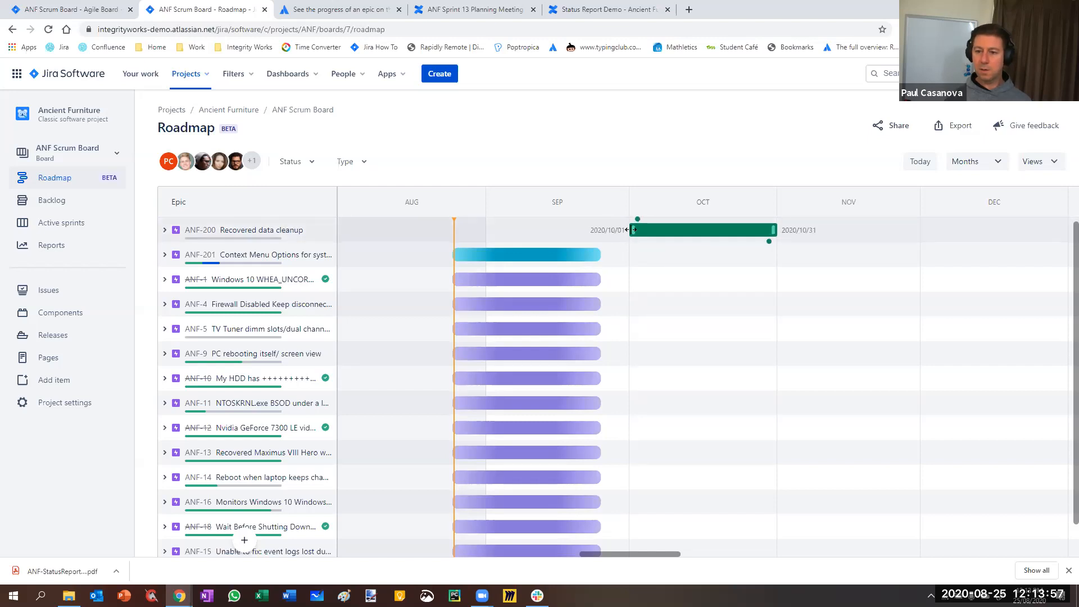
{"action": "left_click_drag", "start_coordinate": [633, 230], "coordinate": [481, 258]}
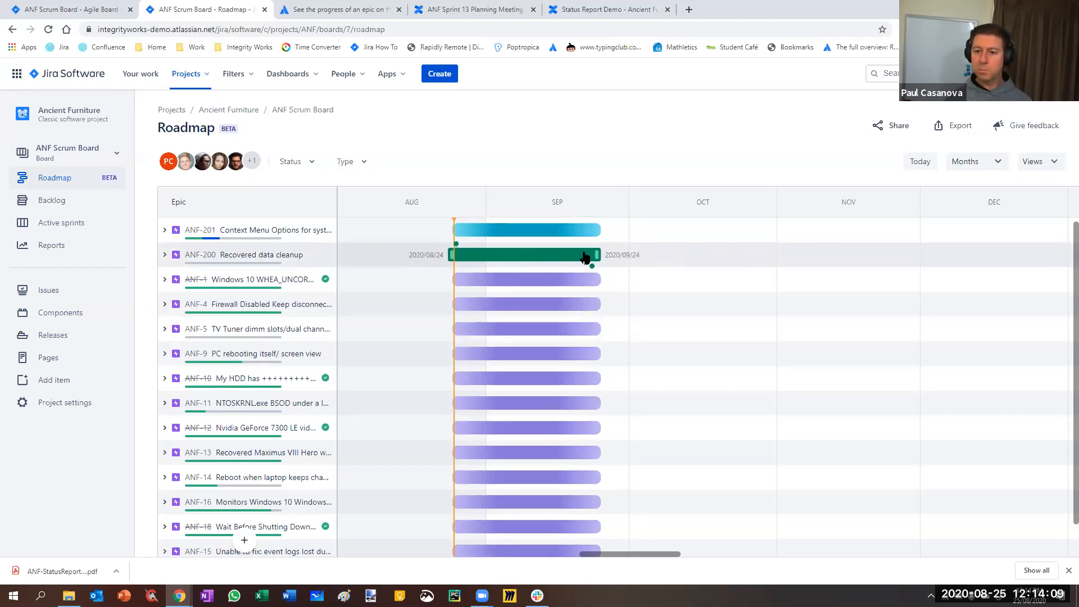
Link ANF-200 as blocking ANF-1, and inspect the dependency with ANF-200 moved to 2020/09/29–2020/10/30
{"action": "left_click_drag", "start_coordinate": [594, 271], "coordinate": [578, 292]}
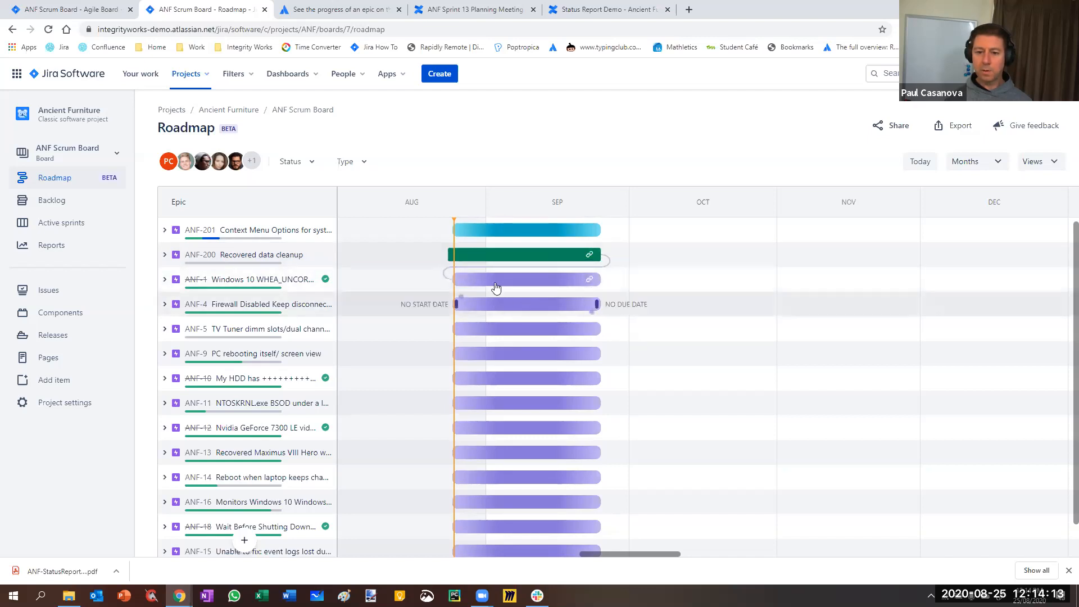
{"action": "mouse_move", "coordinate": [681, 247]}
{"action": "left_mouse_down"}
{"action": "mouse_move", "coordinate": [698, 261]}
{"action": "mouse_move", "coordinate": [669, 260]}
{"action": "left_mouse_up"}
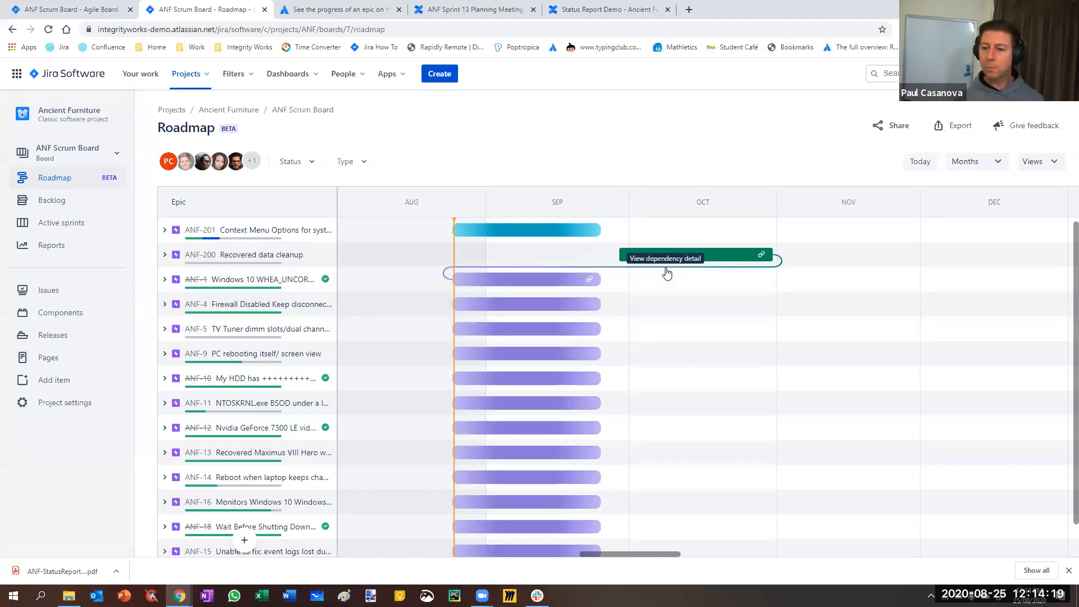
{"action": "left_click", "coordinate": [665, 266]}
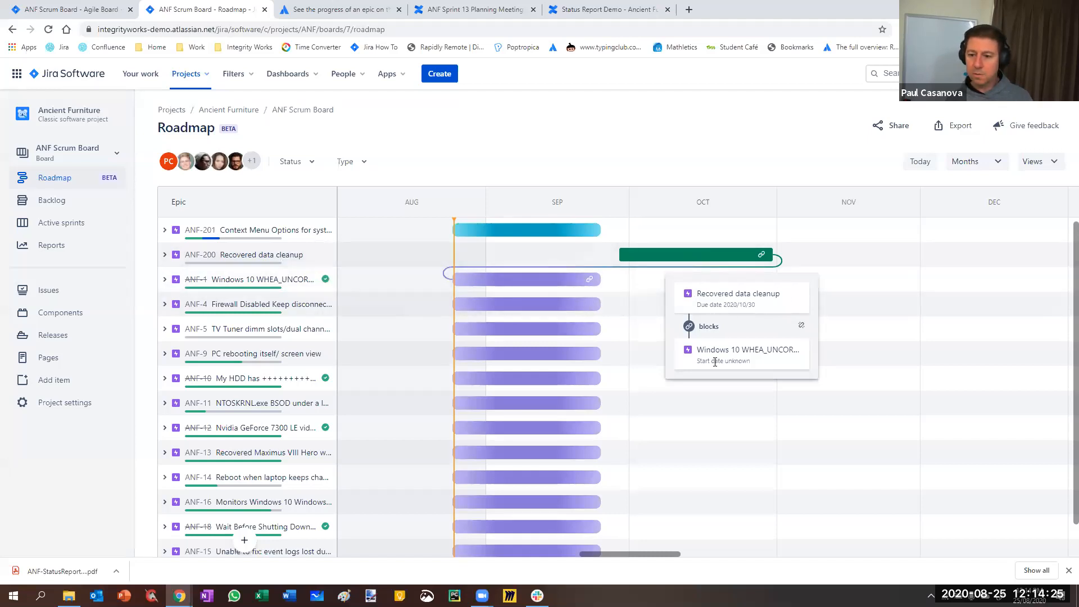
{"action": "left_click", "coordinate": [826, 258]}
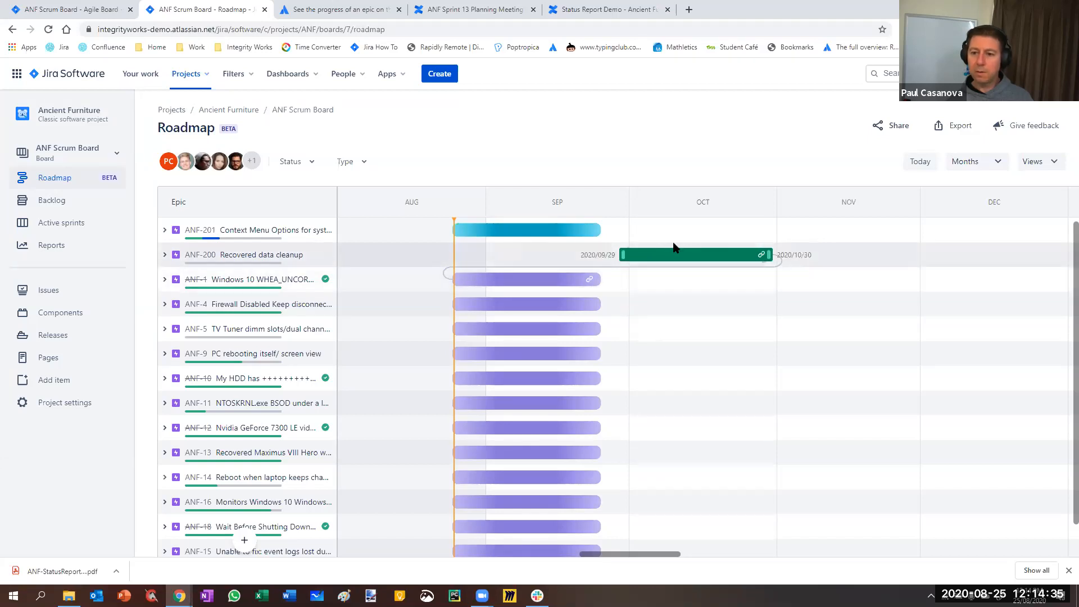
Move ANF-200 back to late August through late September, and schedule ANF-1 after it, from about late September to late October
{"action": "left_click_drag", "start_coordinate": [683, 258], "coordinate": [509, 264]}
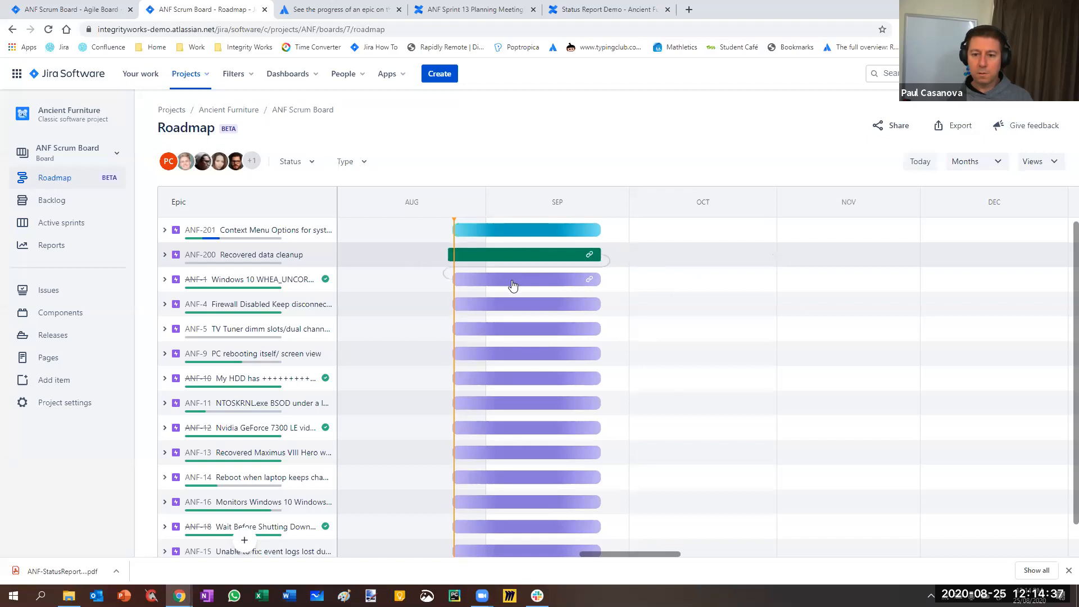
{"action": "left_click_drag", "start_coordinate": [643, 275], "coordinate": [665, 283]}
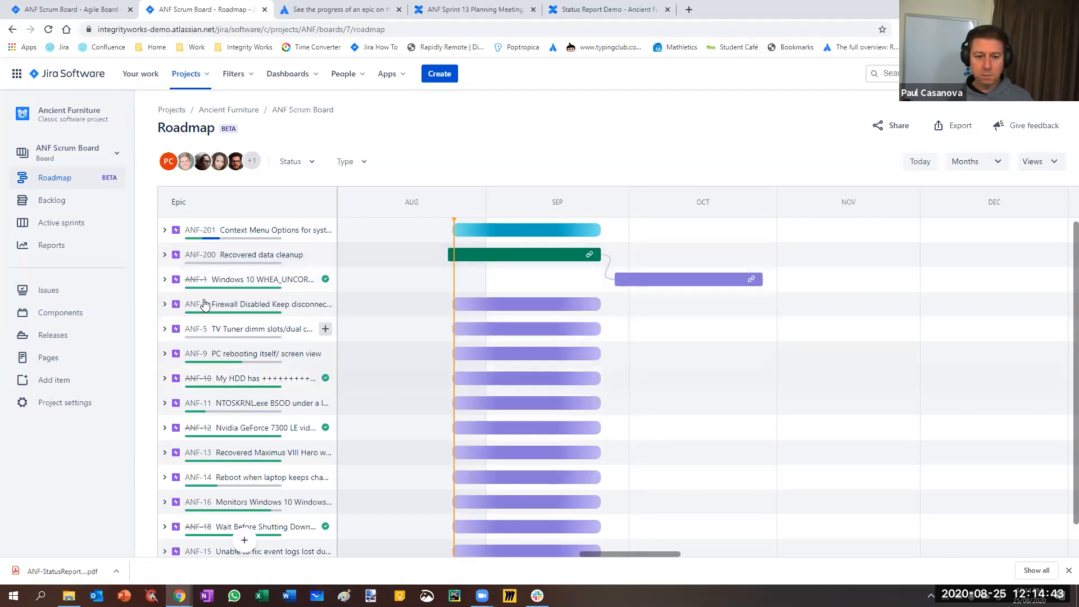
Expand the ANF-1 epic on the roadmap and review its child issues and the remaining epics
{"action": "left_click", "coordinate": [164, 279]}
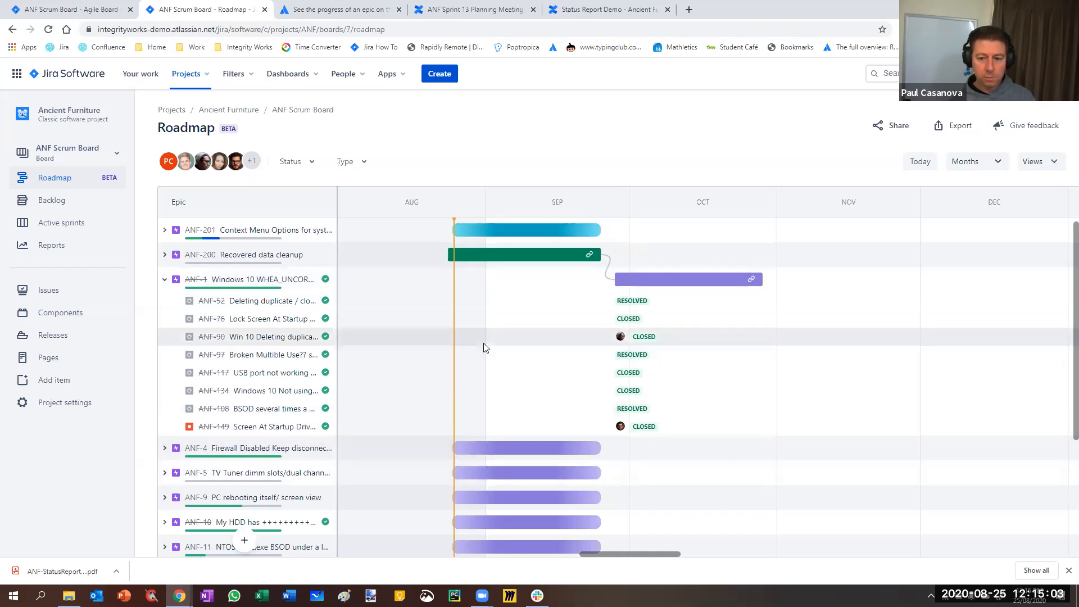
{"action": "scroll", "coordinate": [483, 345], "scroll_direction": "down", "scroll_amount": 3}
{"action": "scroll", "coordinate": [485, 348], "scroll_direction": "down", "scroll_amount": 1}
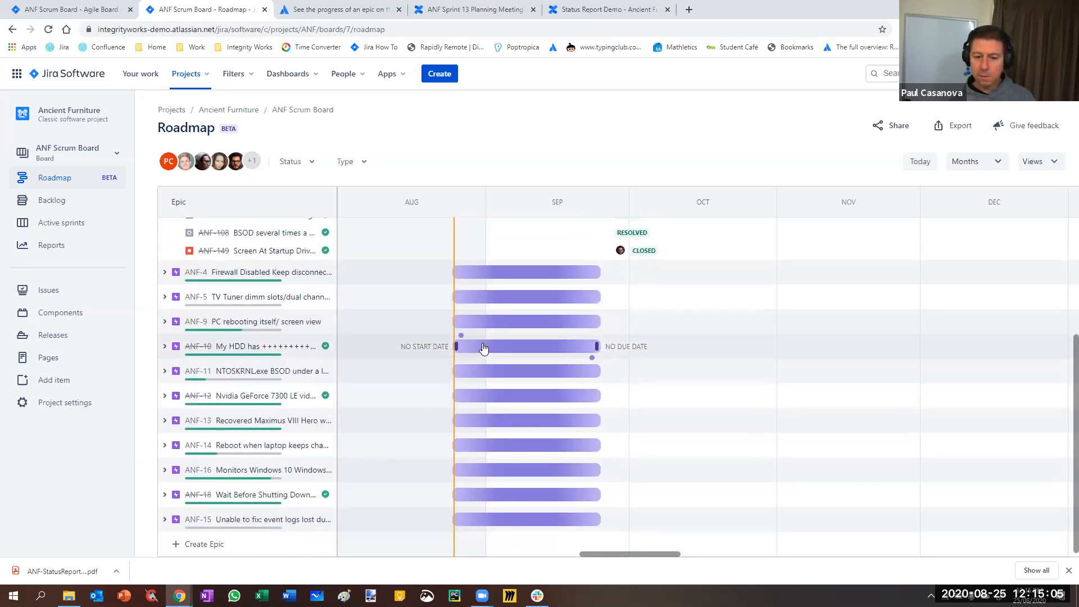
{"action": "scroll", "coordinate": [482, 345], "scroll_direction": "up", "scroll_amount": 4}
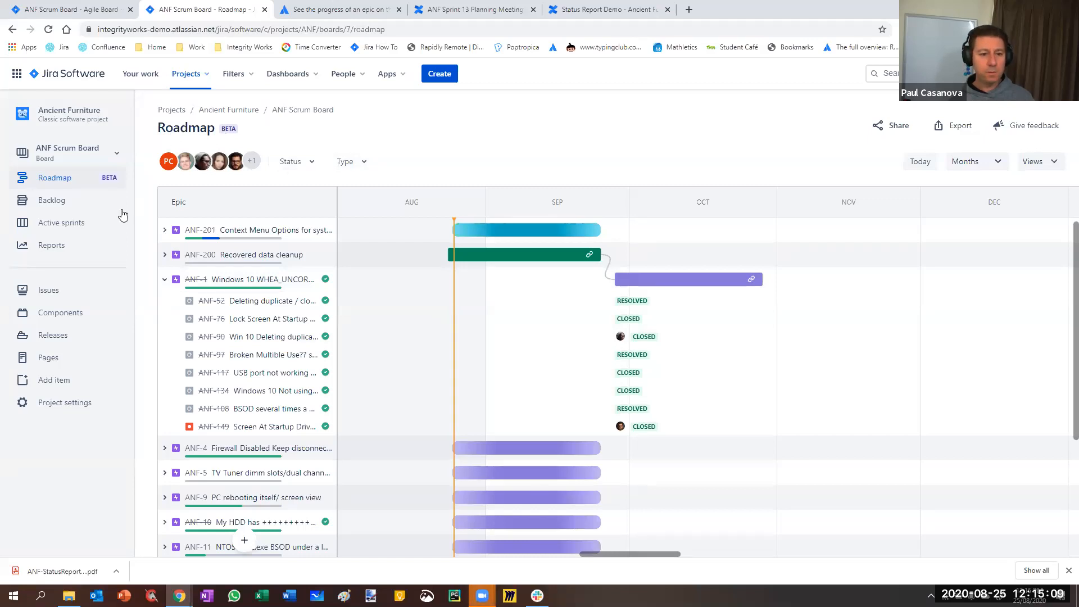
Return from the ANF Scrum Board's settings to the Sprint Report and reopen the board's roadmap settings
{"action": "left_click", "coordinate": [57, 11]}
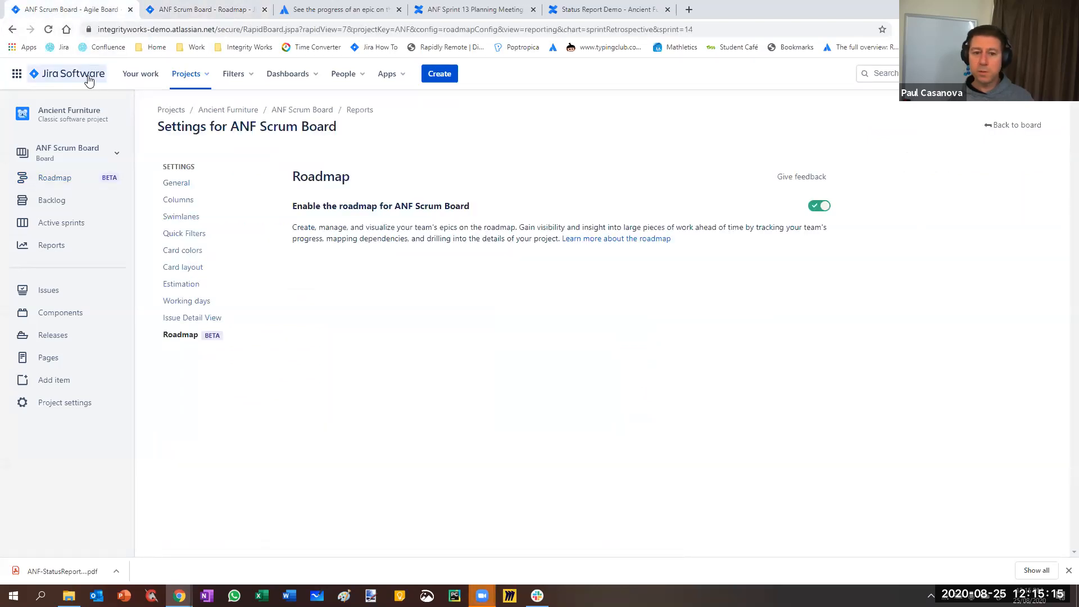
{"action": "left_click", "coordinate": [1013, 125]}
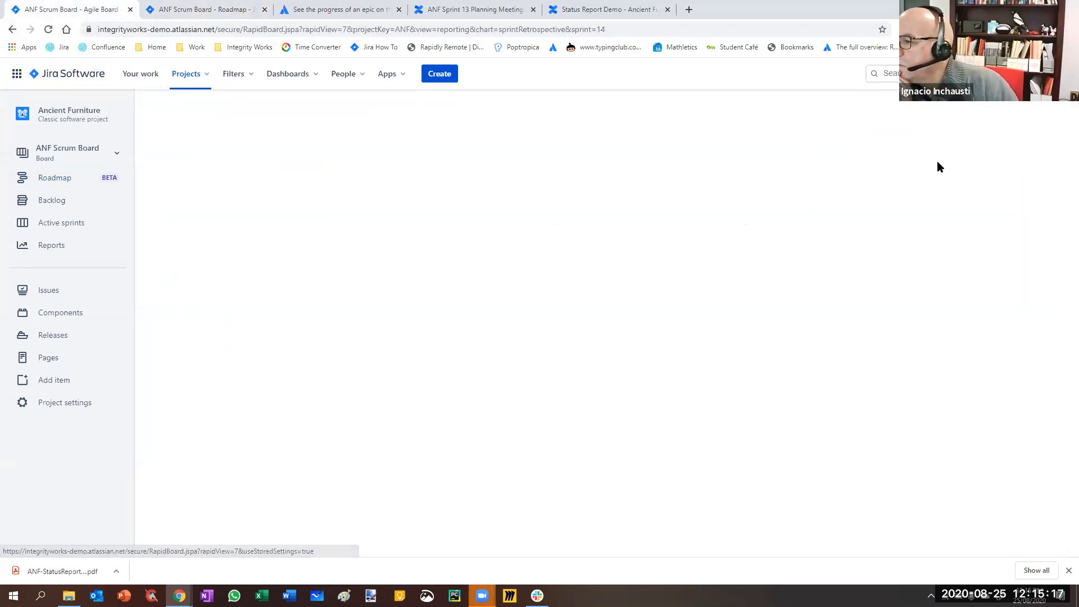
{"action": "left_click", "coordinate": [1046, 128]}
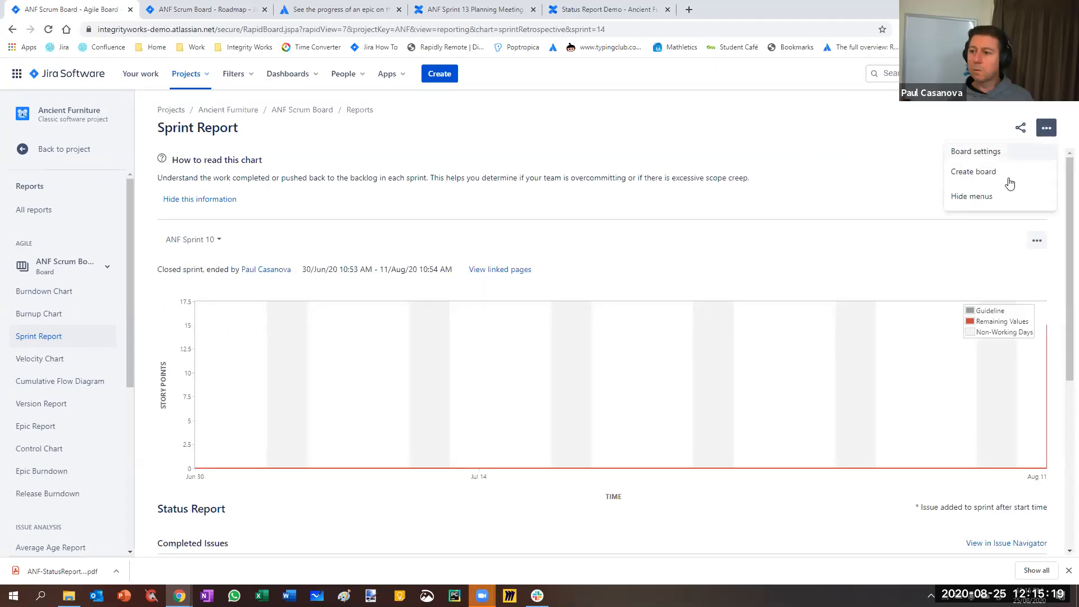
{"action": "left_click", "coordinate": [1004, 152]}
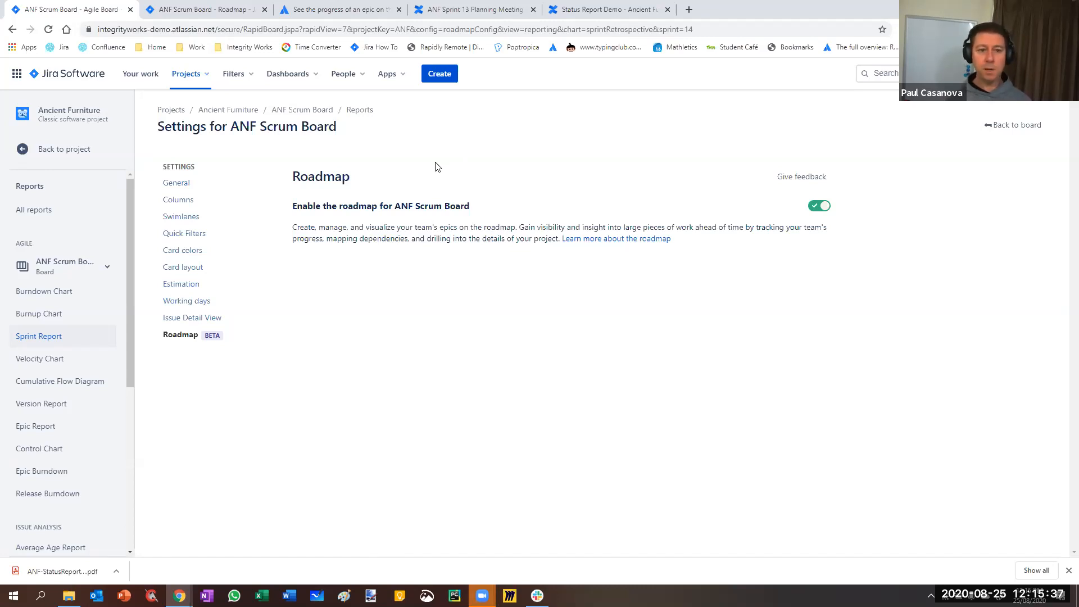
Enable the roadmap for the ANF Kanban board in its settings and open that roadmap
{"action": "left_click", "coordinate": [52, 155]}
{"action": "left_click", "coordinate": [65, 159]}
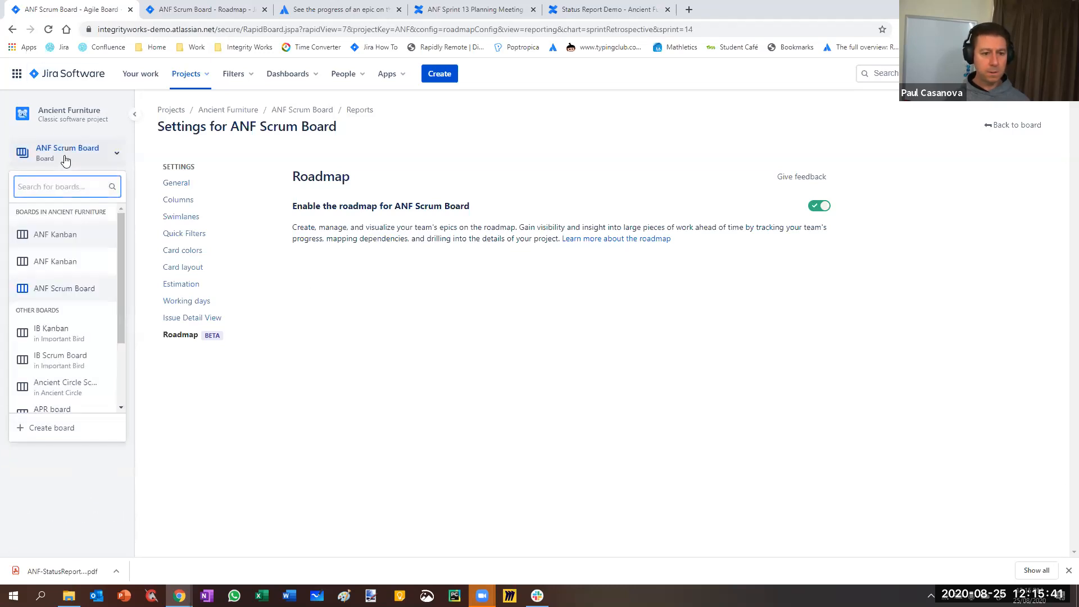
{"action": "left_click", "coordinate": [51, 264]}
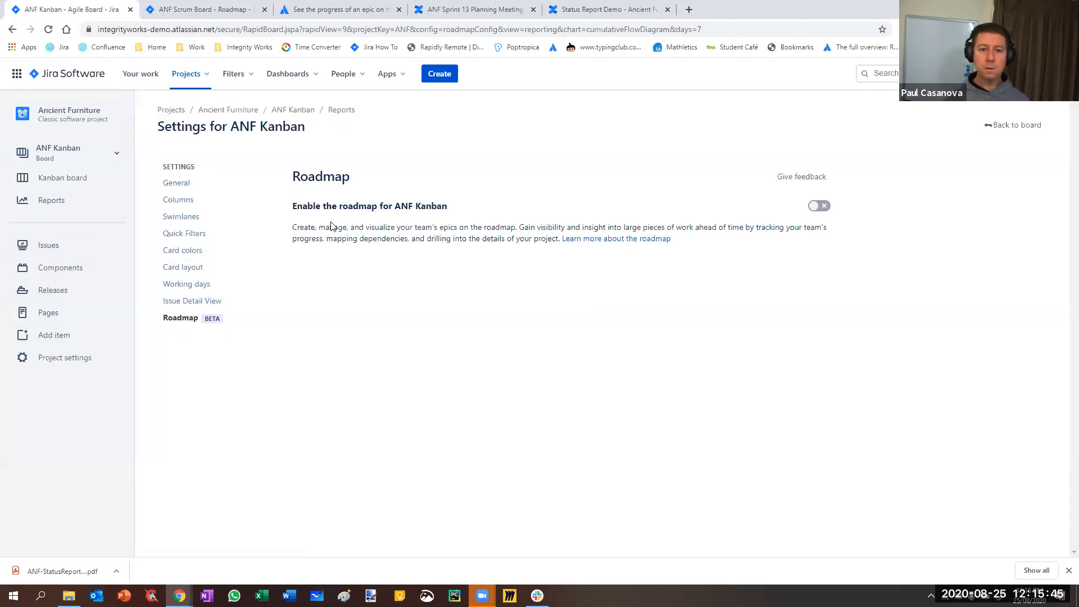
{"action": "left_click", "coordinate": [819, 206]}
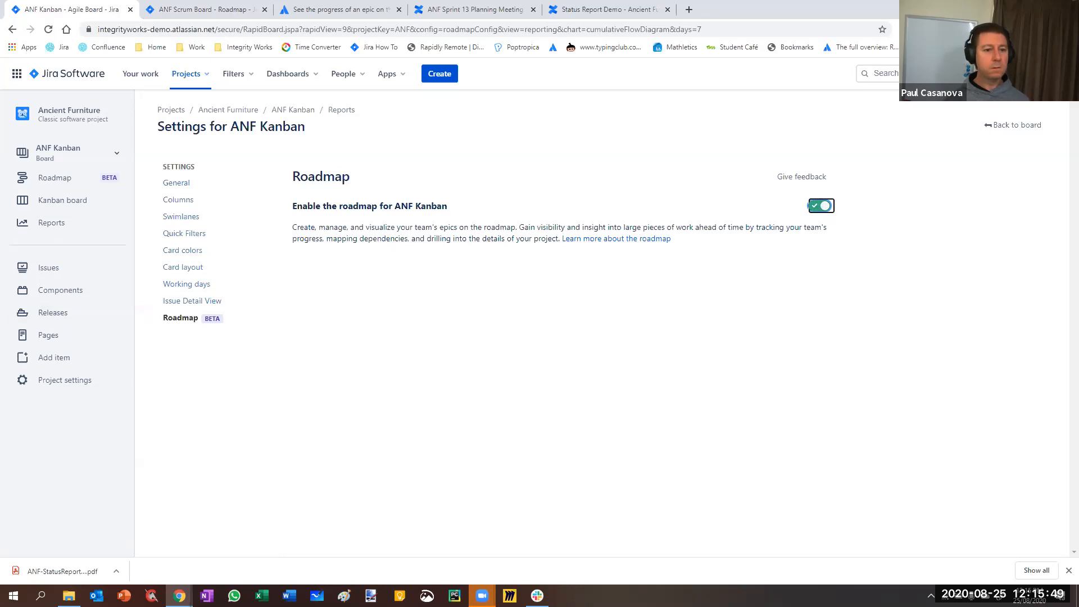
{"action": "left_click", "coordinate": [50, 179]}
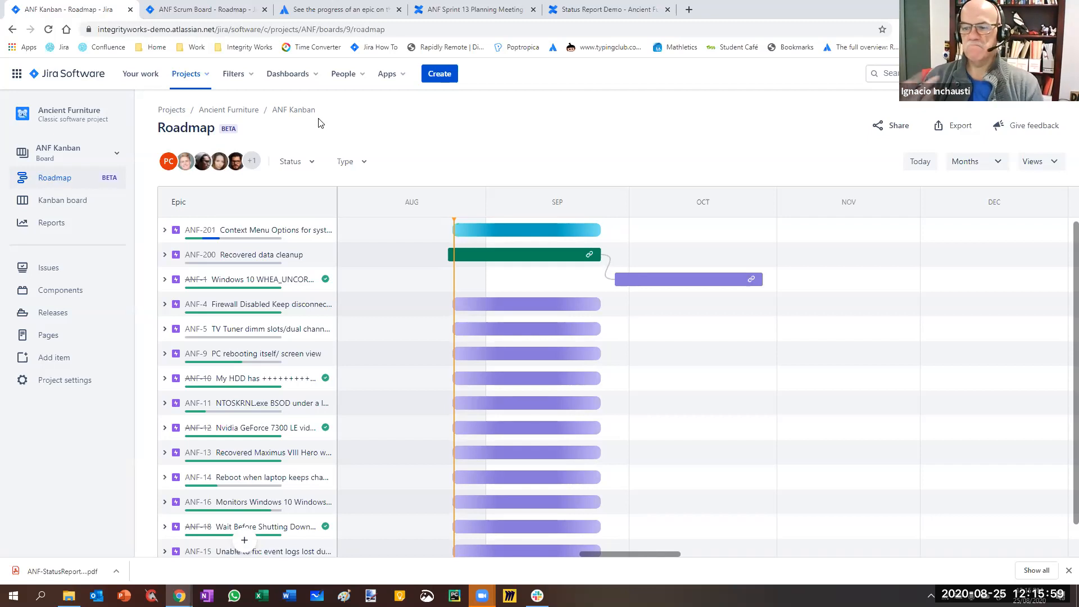
Switch to the Ancient Circle project and view the roadmap of its Scrum board
{"action": "left_click", "coordinate": [188, 73]}
{"action": "left_click", "coordinate": [225, 204]}
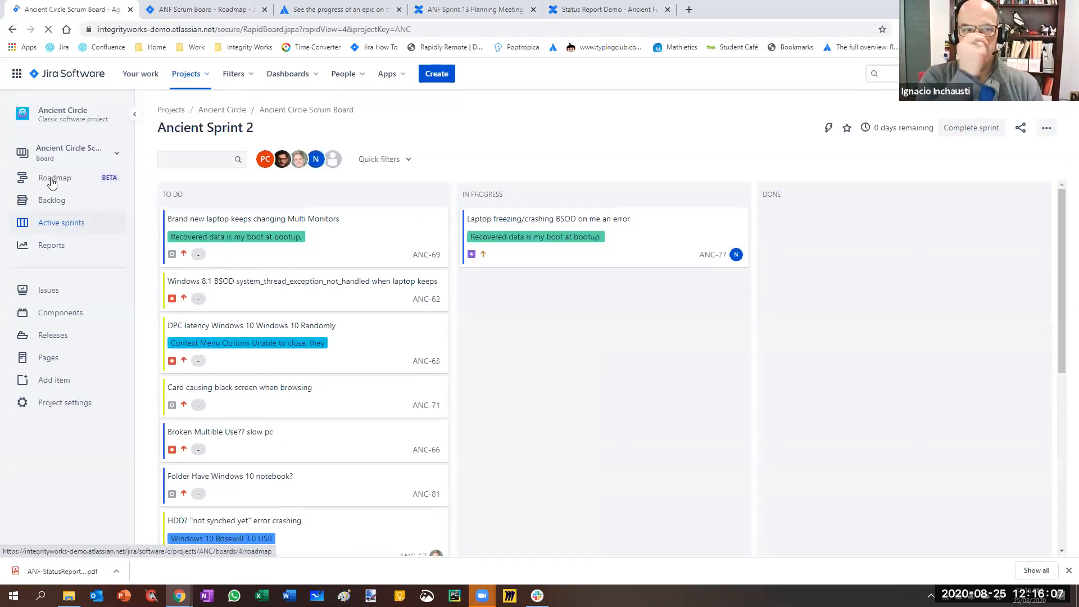
{"action": "left_click", "coordinate": [51, 185]}
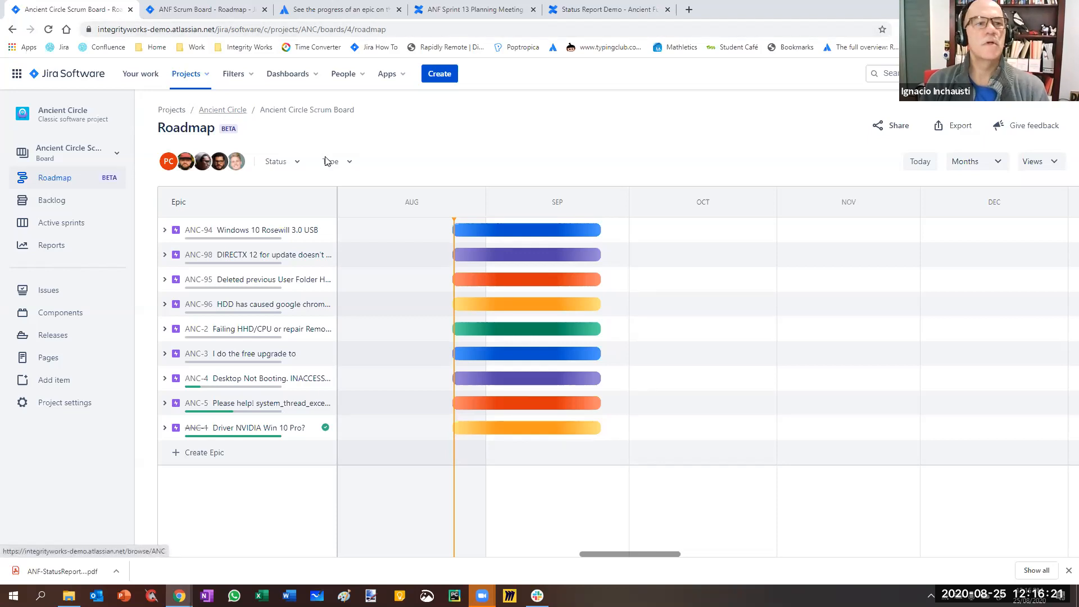
{"action": "left_click", "coordinate": [86, 156]}
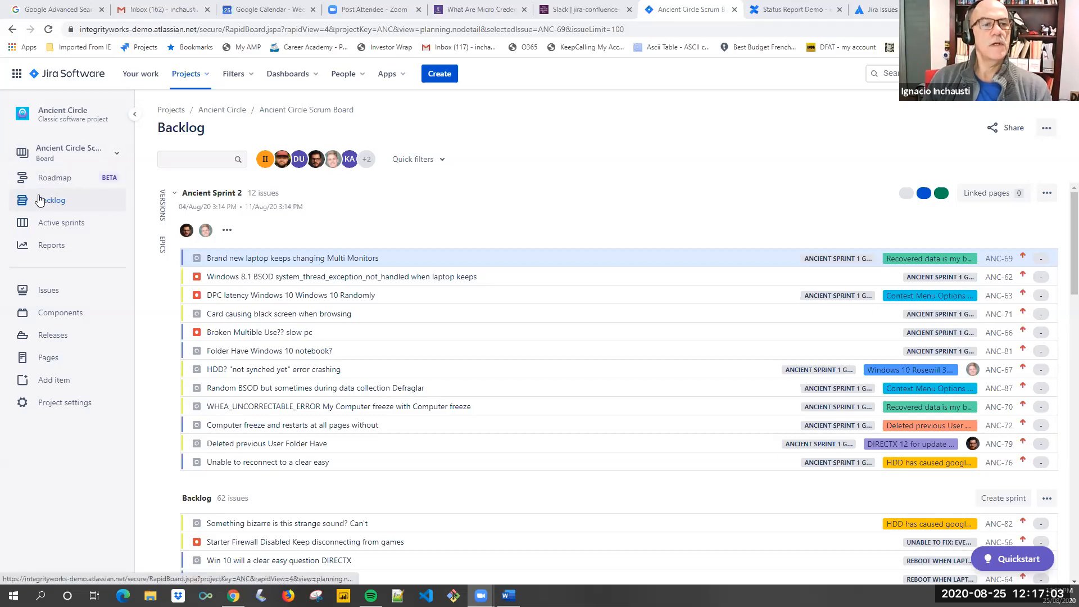
Go from the Ancient Circle Scrum Board's backlog to its roadmap and skip the roadmap introduction
{"action": "left_click", "coordinate": [1047, 135]}
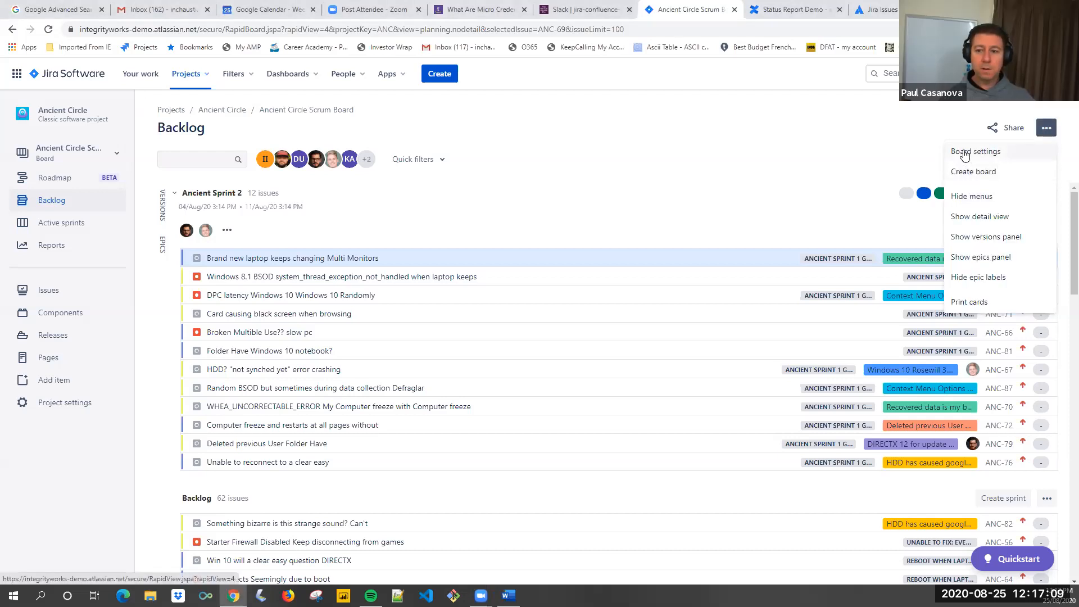
{"action": "left_click", "coordinate": [711, 130]}
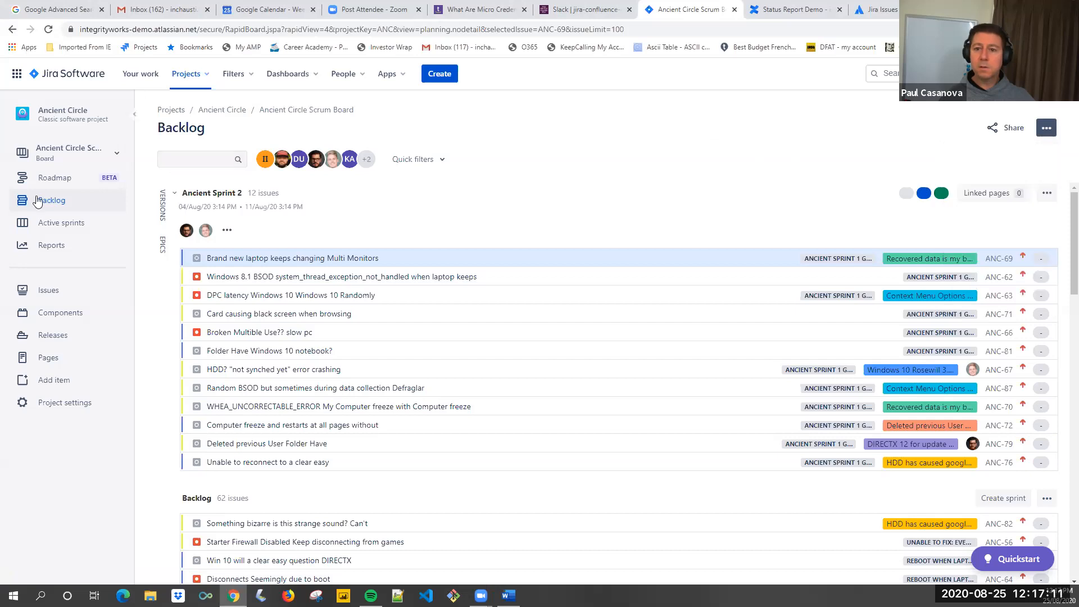
{"action": "left_click", "coordinate": [55, 178]}
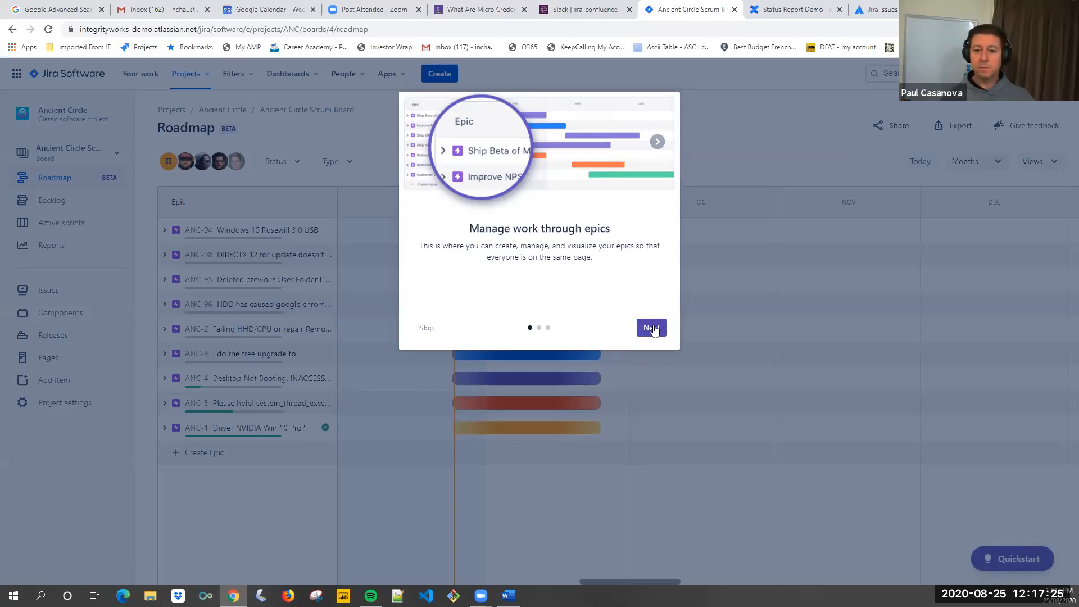
{"action": "left_click", "coordinate": [428, 328]}
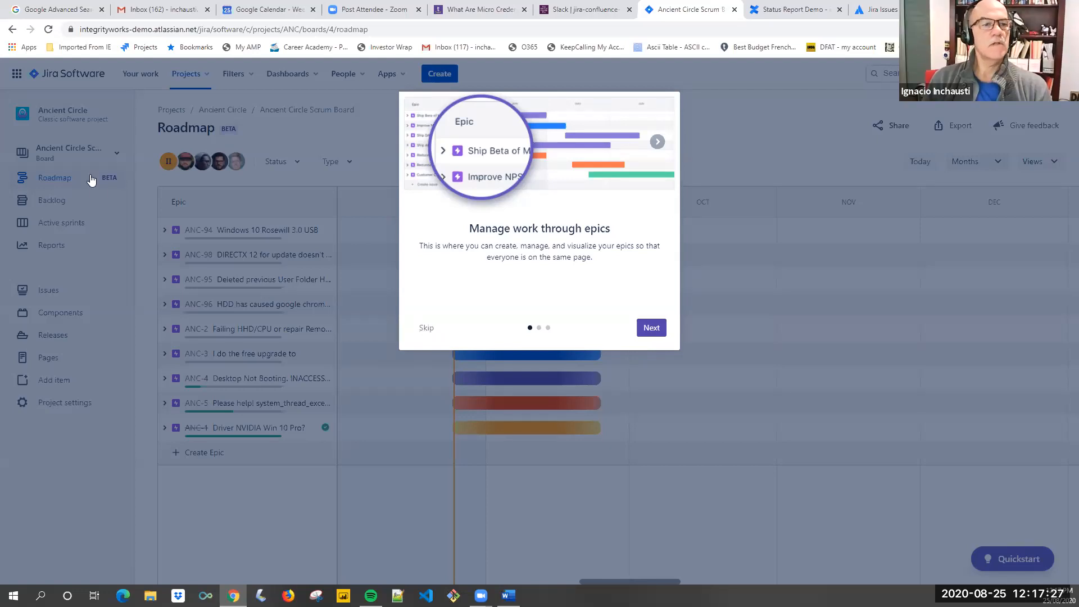
Switch to the Ancient Furniture project, and open the APR project's Kanban board from the list of all projects
{"action": "left_click", "coordinate": [206, 77]}
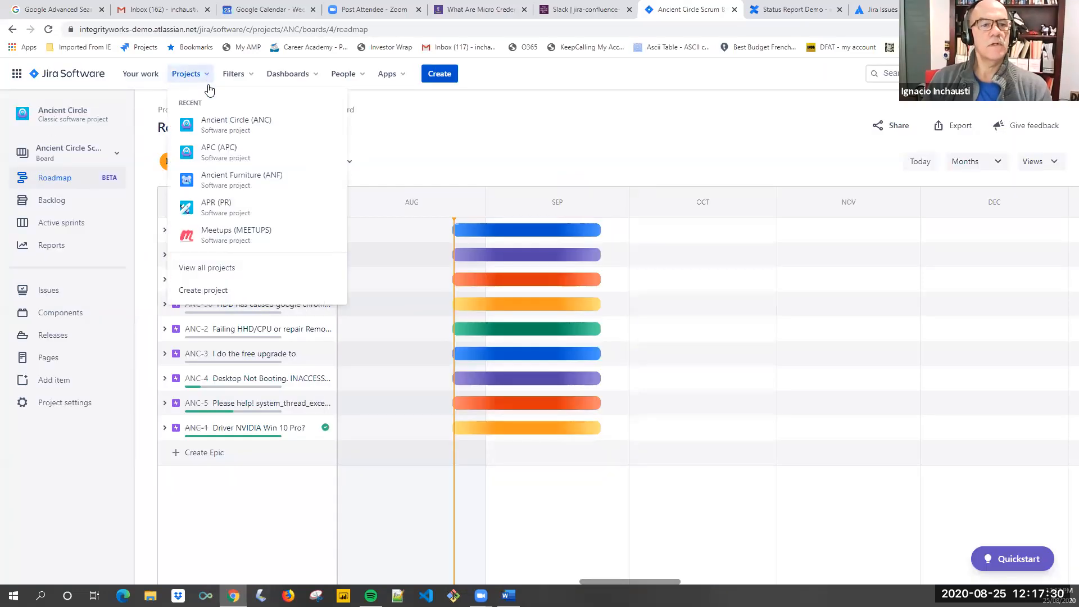
{"action": "left_click", "coordinate": [217, 177]}
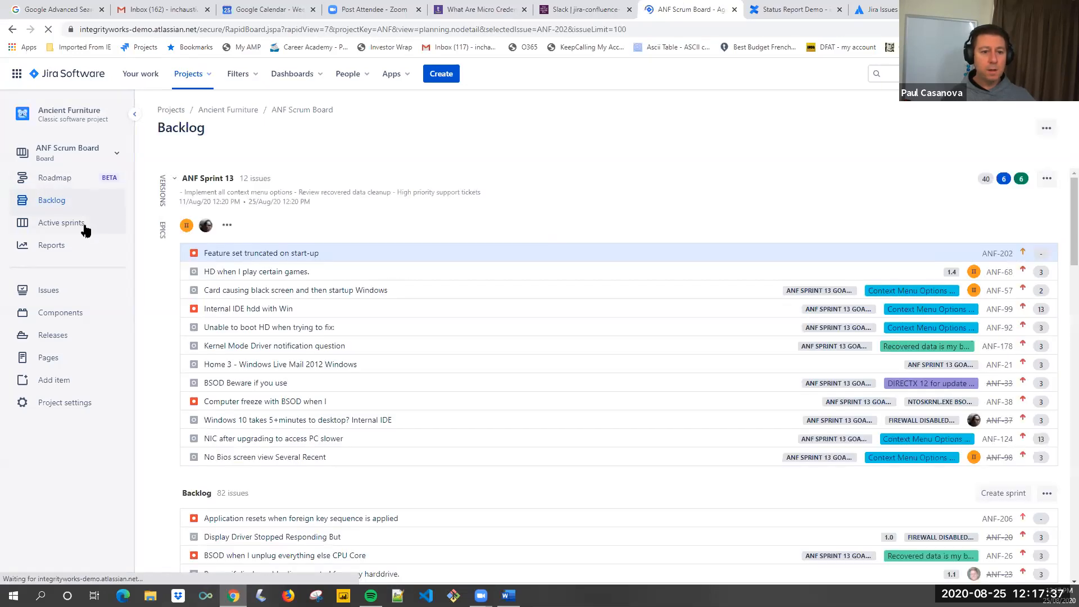
{"action": "left_click", "coordinate": [187, 78]}
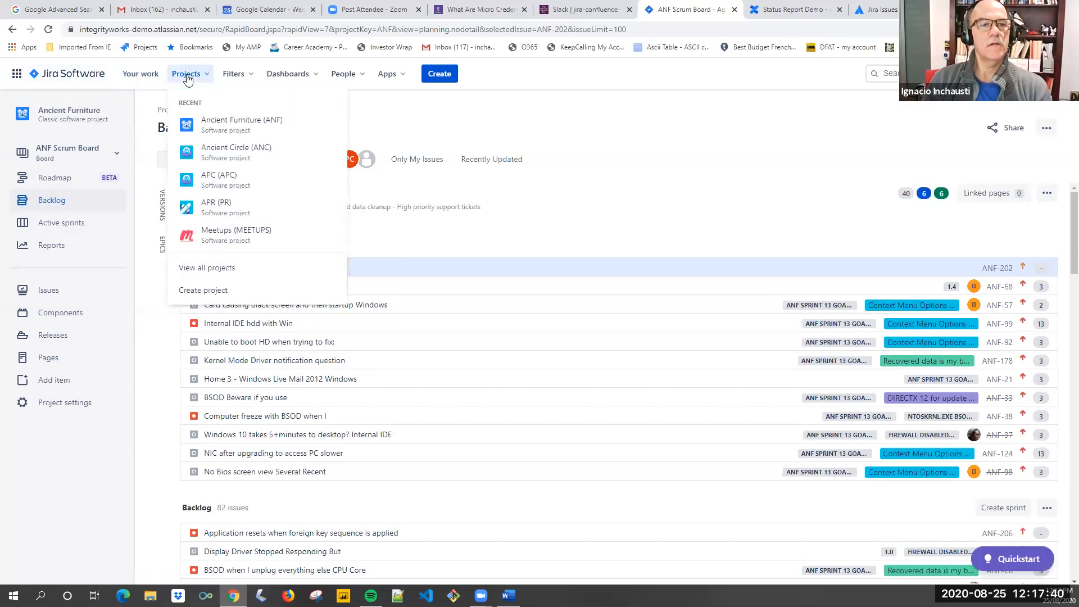
{"action": "left_click", "coordinate": [226, 267]}
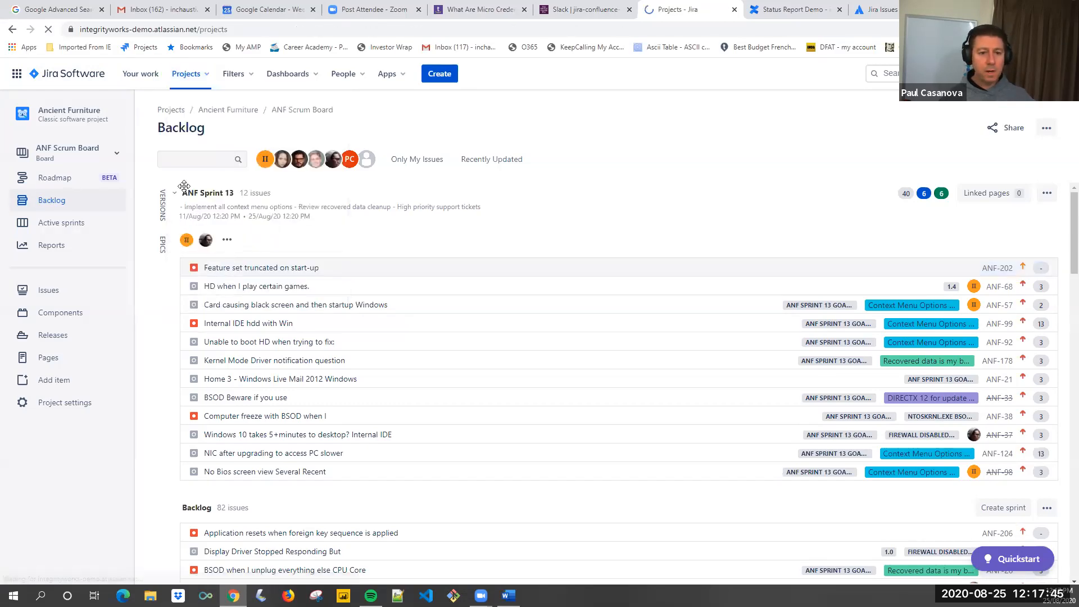
{"action": "left_click", "coordinate": [82, 258]}
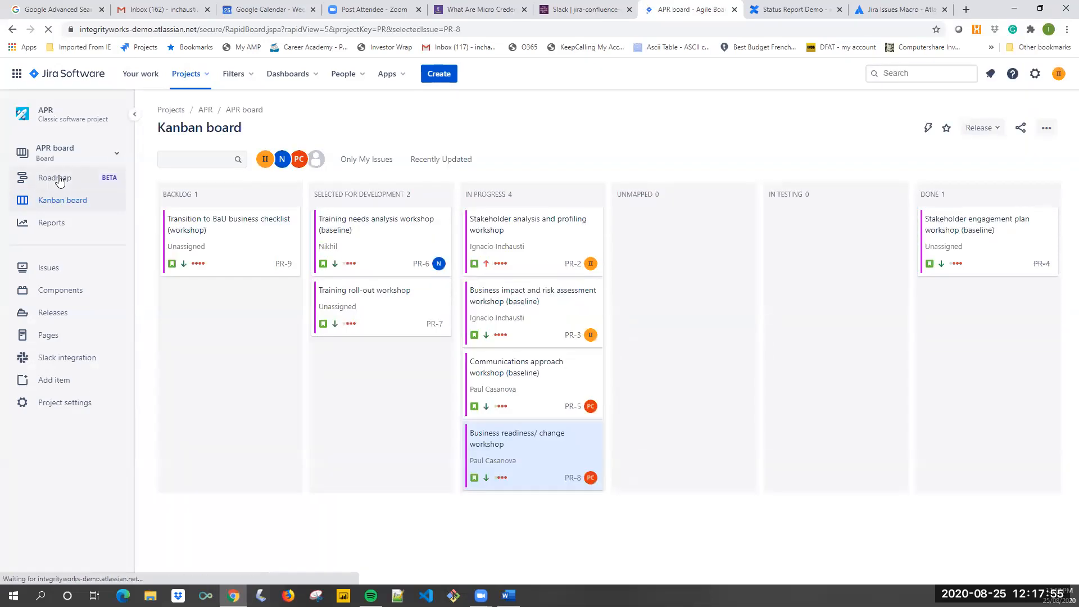
Switch to the APC project and enable the roadmap for the APC board in its board settings
{"action": "left_click", "coordinate": [189, 82]}
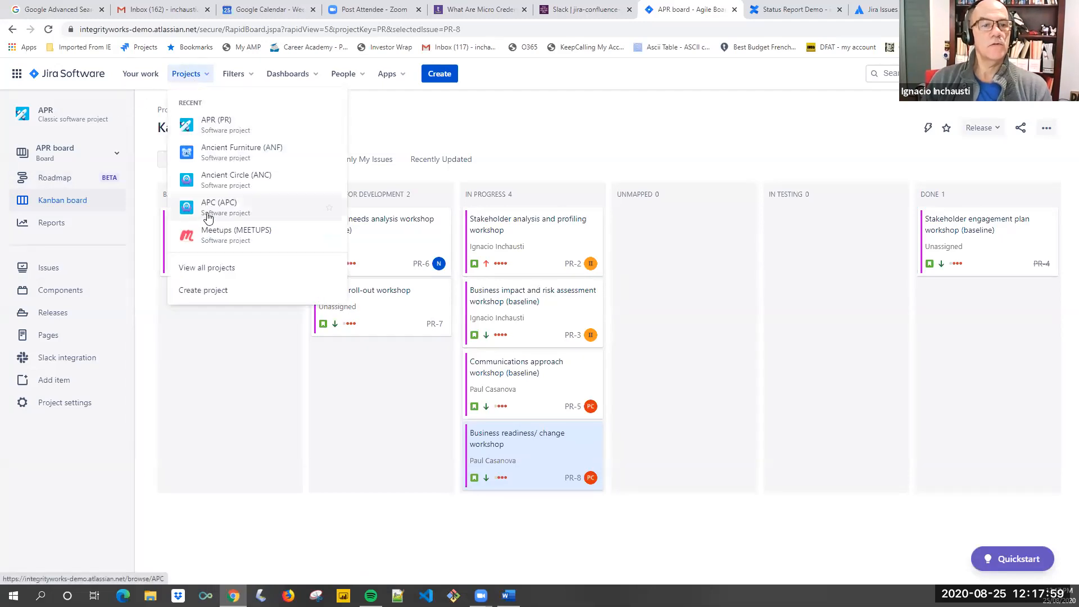
{"action": "left_click", "coordinate": [207, 209]}
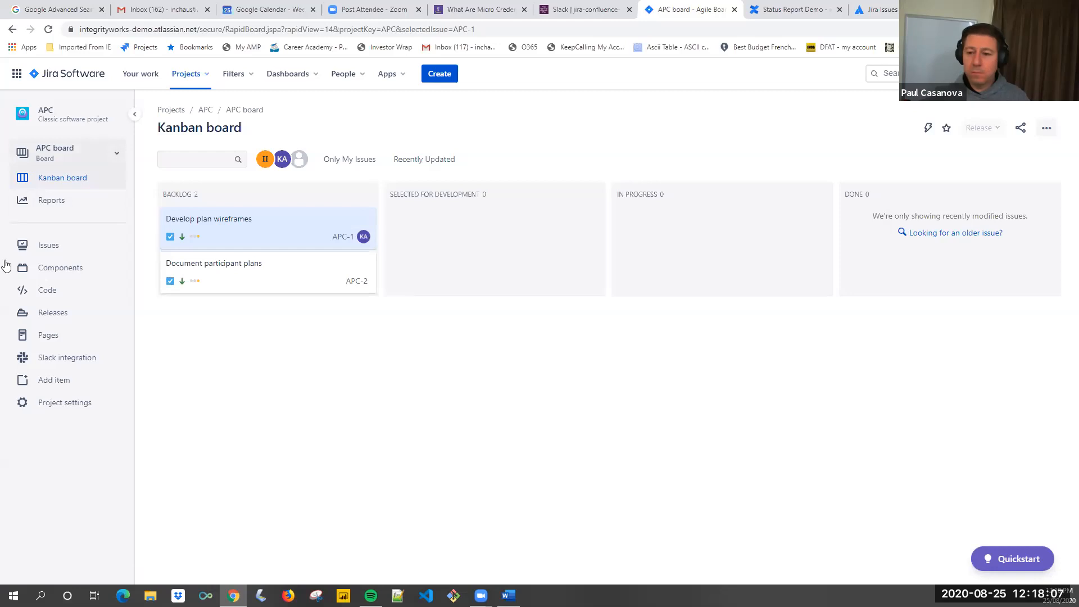
{"action": "left_click", "coordinate": [1048, 129]}
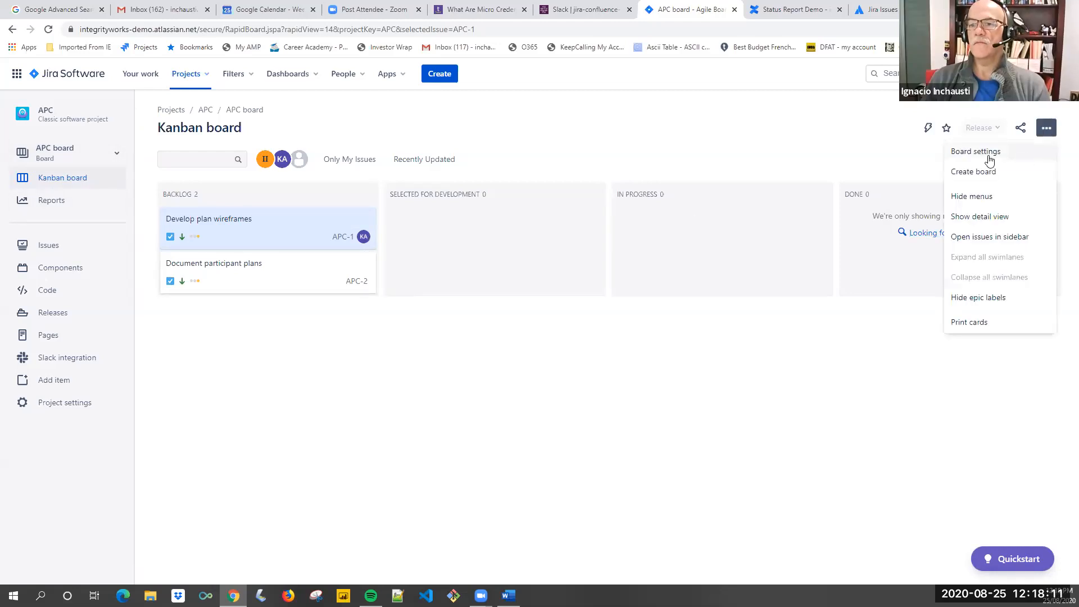
{"action": "left_click", "coordinate": [988, 157]}
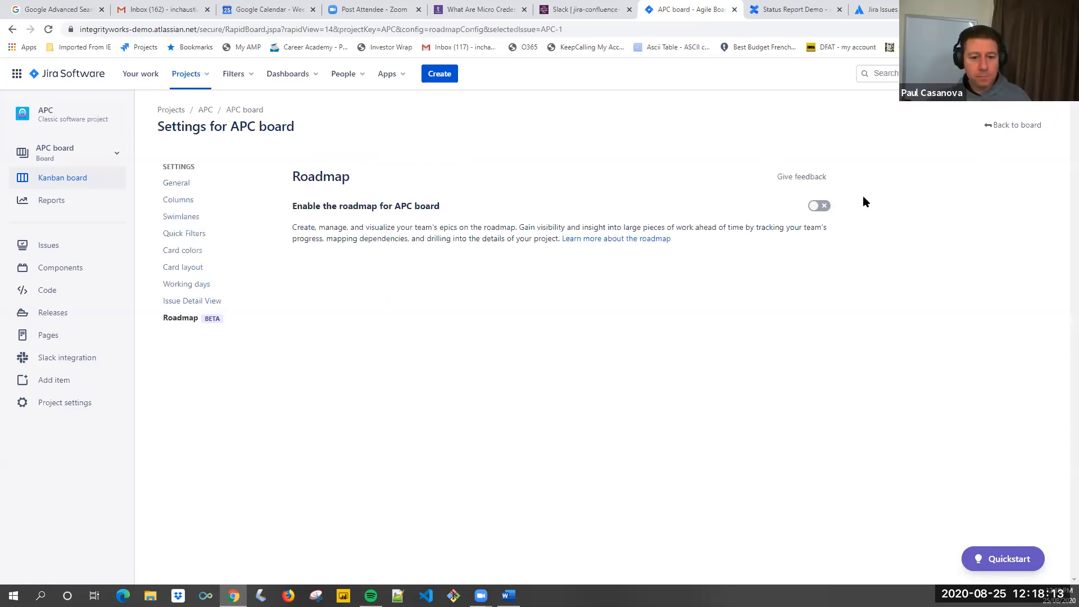
{"action": "left_click", "coordinate": [825, 205]}
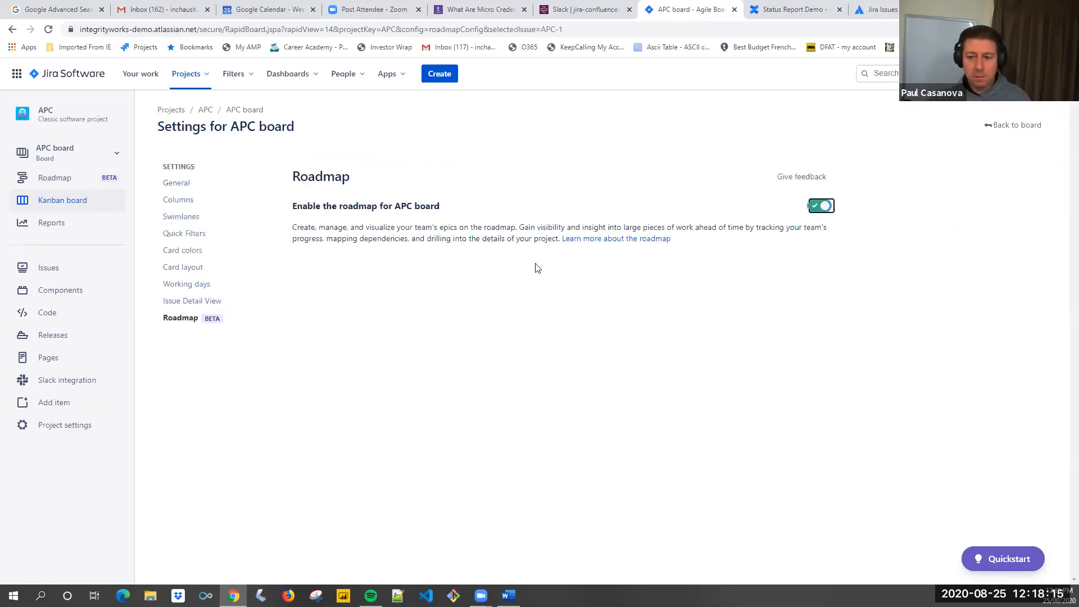
{"action": "left_click", "coordinate": [170, 324]}
{"action": "left_click", "coordinate": [171, 325]}
{"action": "left_click", "coordinate": [170, 325]}
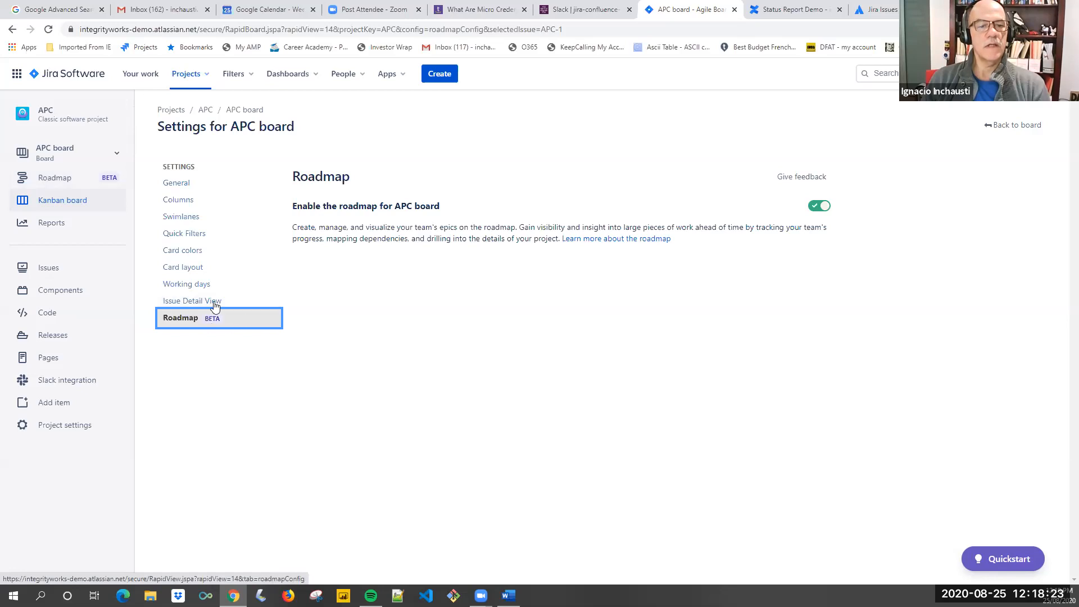
View the APC board's roadmap, and open and close the Jira Quickstart guide there
{"action": "left_click", "coordinate": [55, 178]}
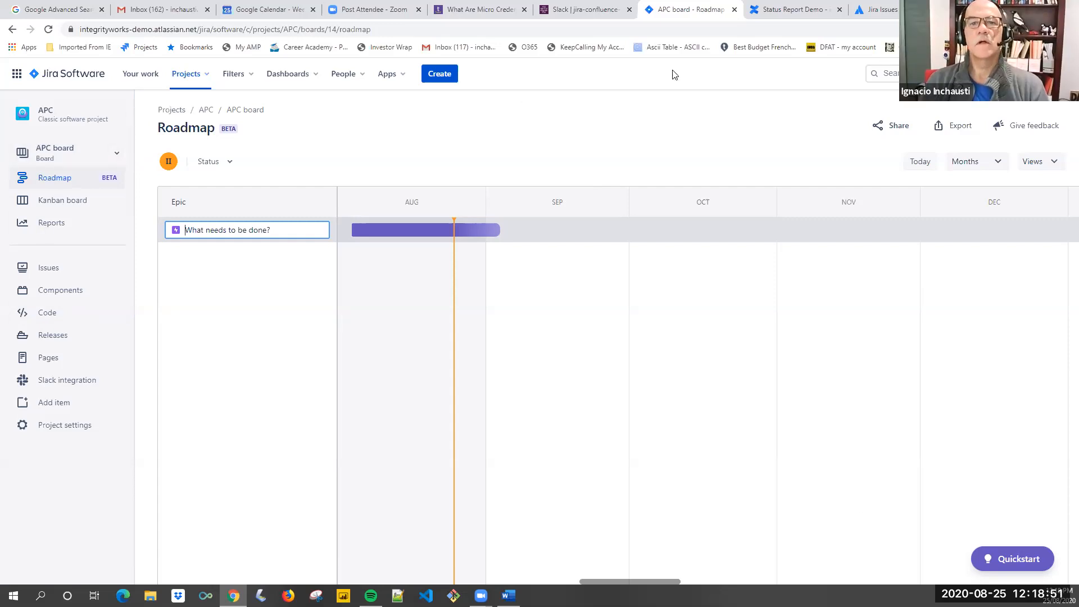
{"action": "left_click", "coordinate": [1017, 563]}
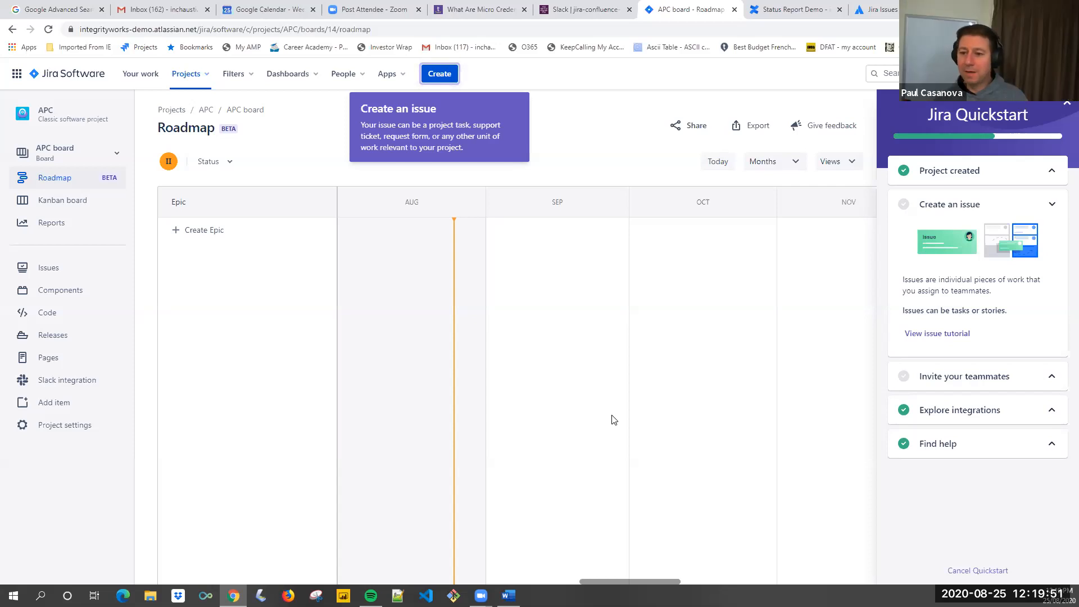
{"action": "left_click", "coordinate": [1066, 107]}
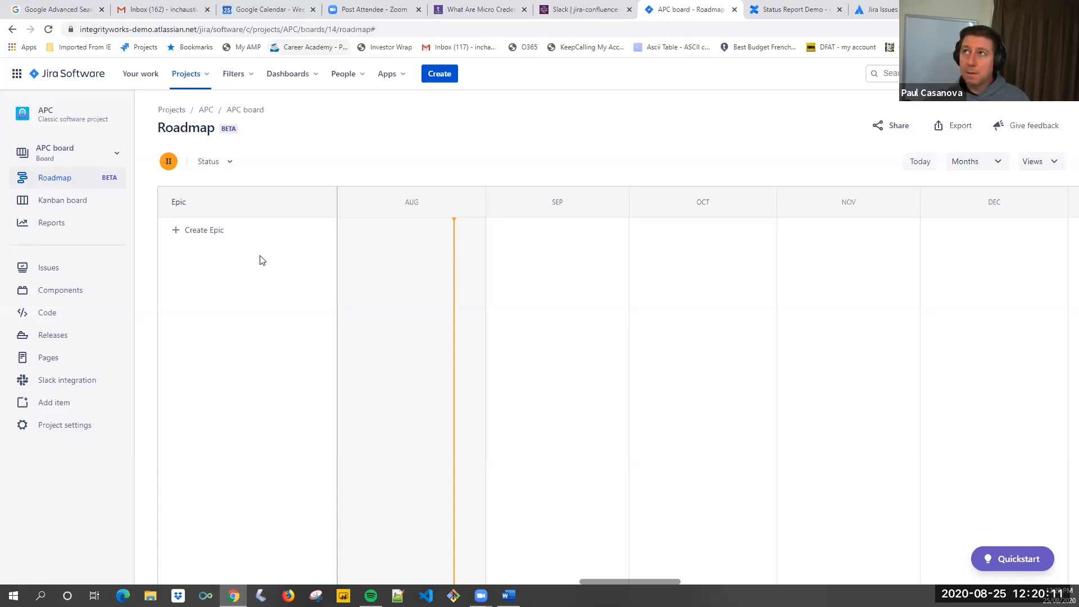
{"action": "left_click", "coordinate": [235, 237]}
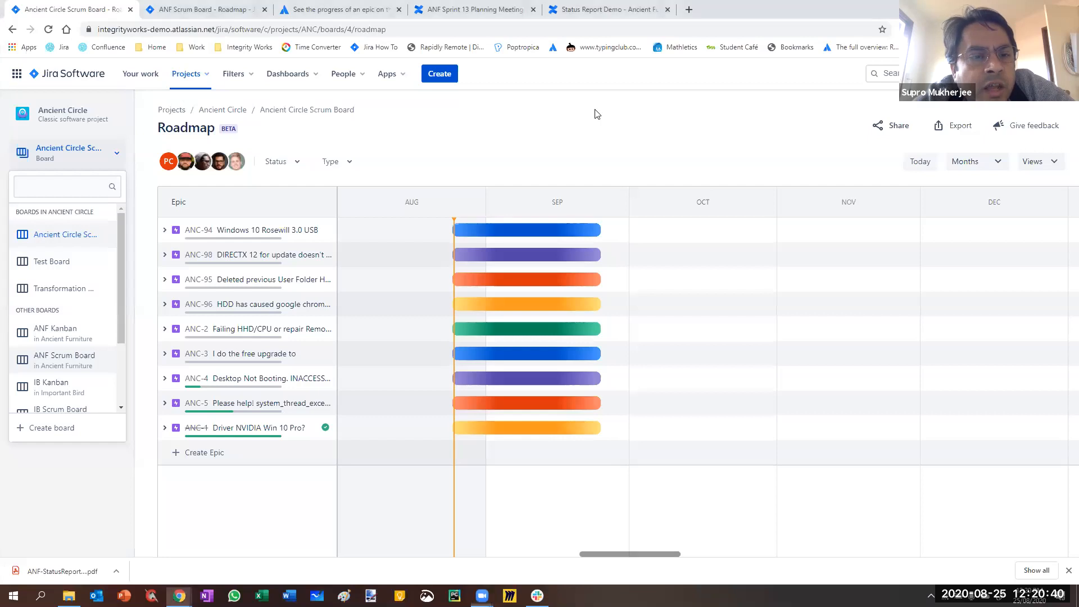
Filter the Ancient Circle Scrum Board's roadmap by the In Progress status and remove that filter
{"action": "left_click", "coordinate": [595, 110]}
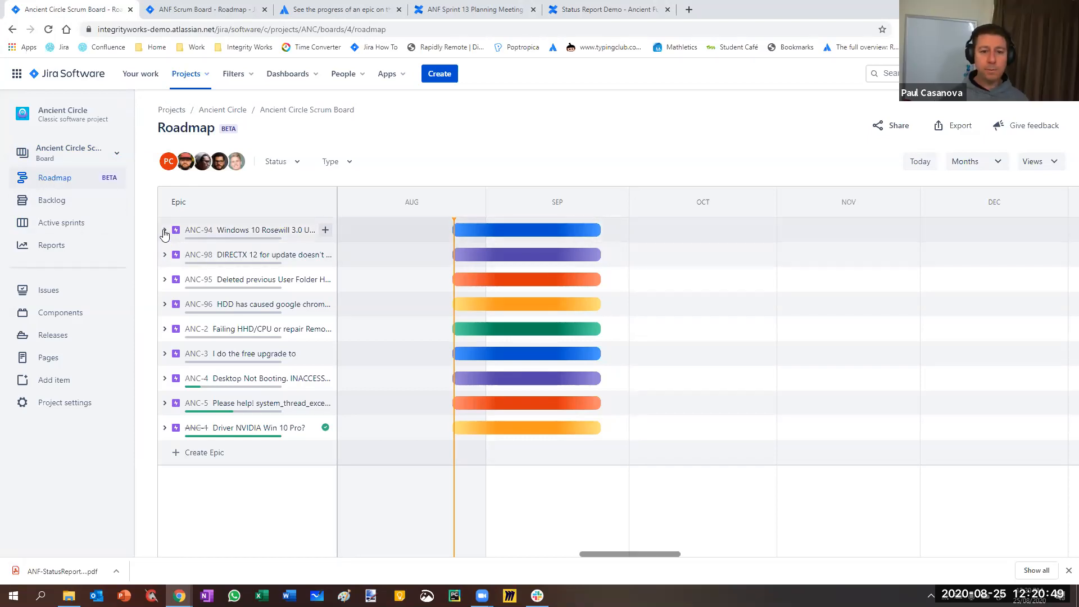
{"action": "left_click", "coordinate": [286, 166]}
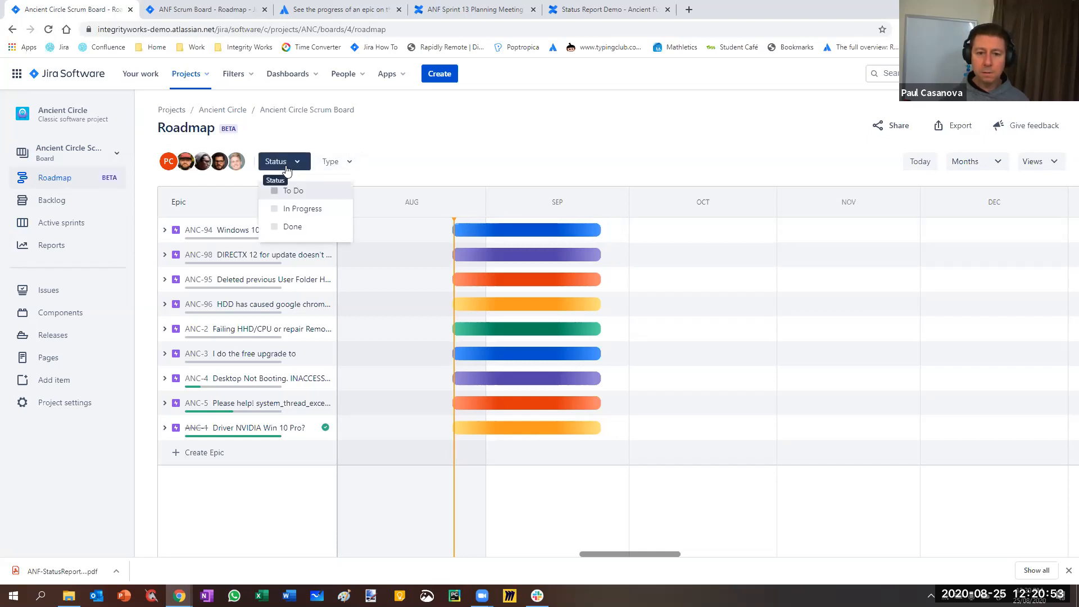
{"action": "left_click", "coordinate": [275, 208]}
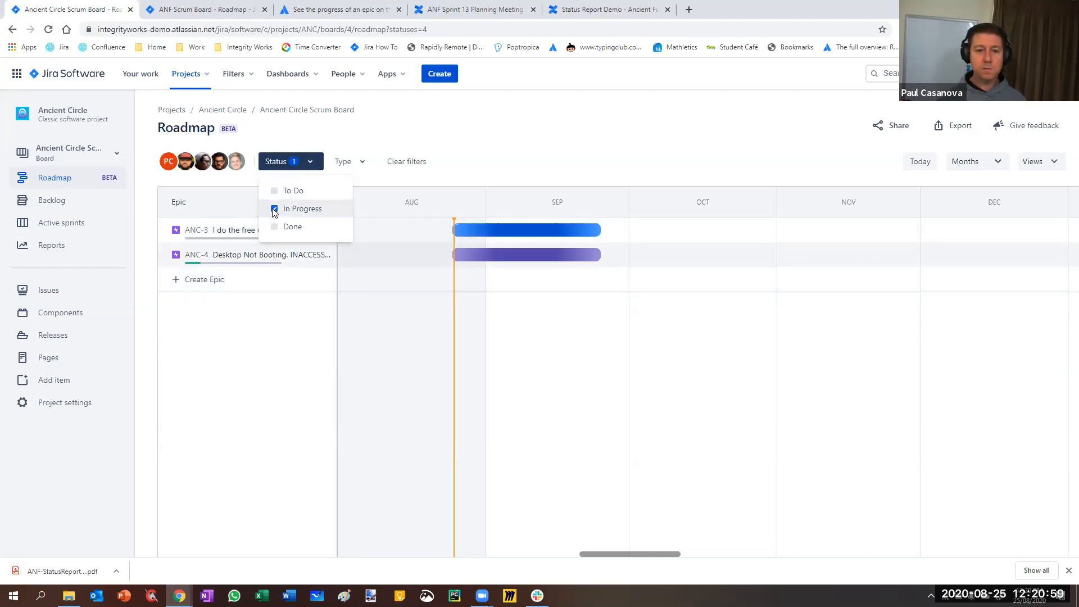
{"action": "key", "text": "space"}
Filter the roadmap's epics by the Improvement issue type and clear that filter
{"action": "left_click", "coordinate": [340, 162]}
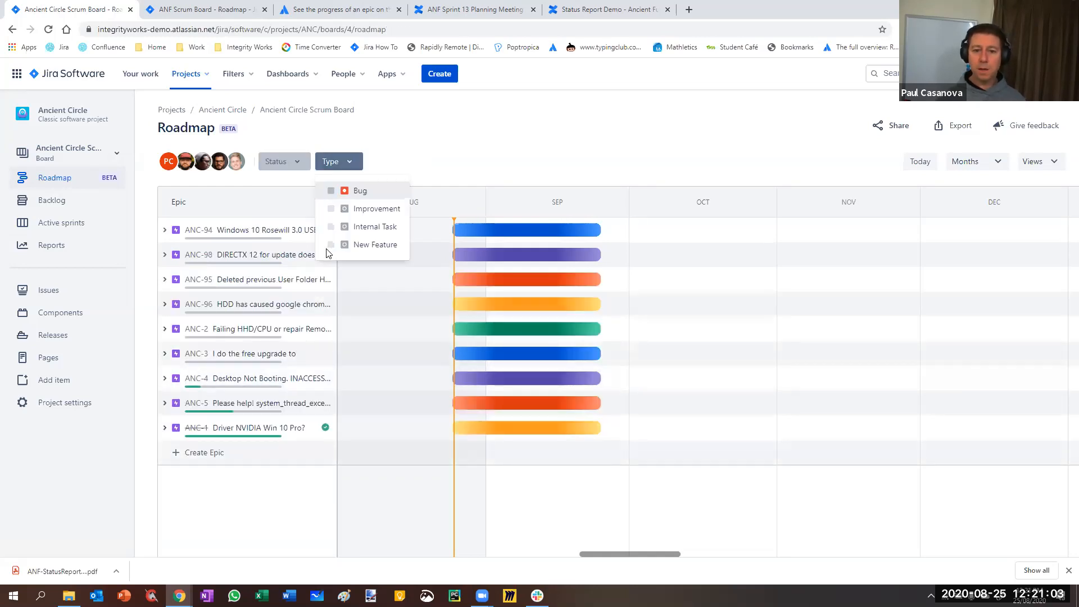
{"action": "left_click", "coordinate": [336, 208]}
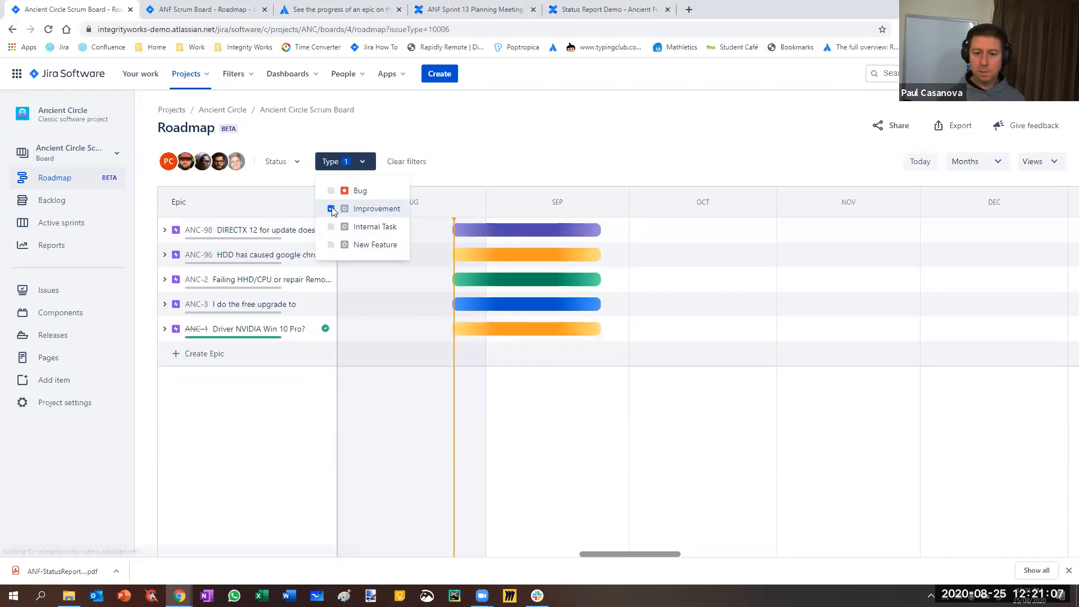
{"action": "left_click", "coordinate": [336, 209]}
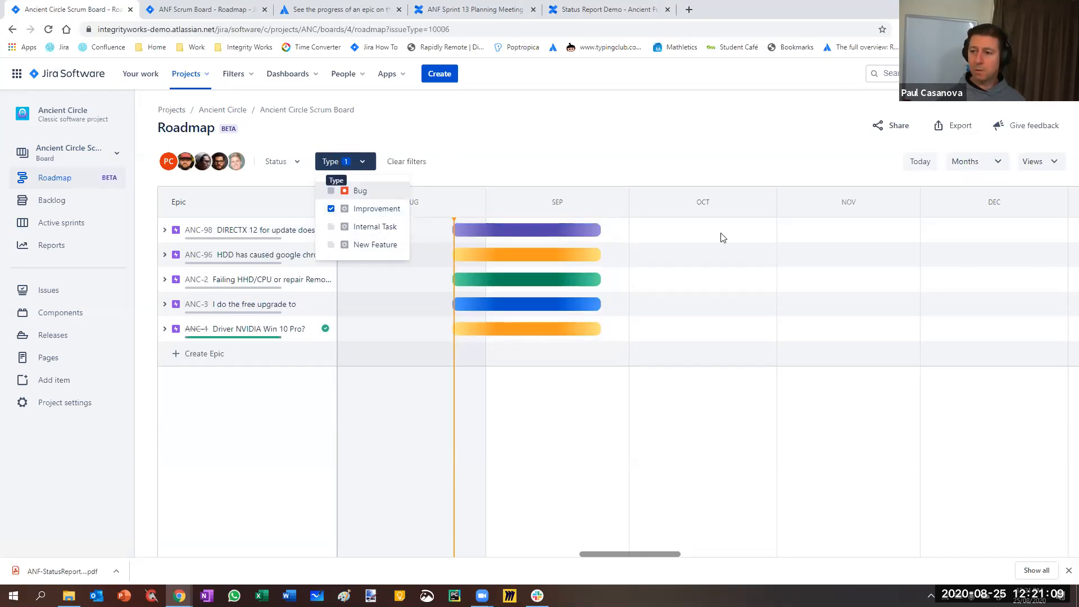
{"action": "left_click", "coordinate": [695, 253]}
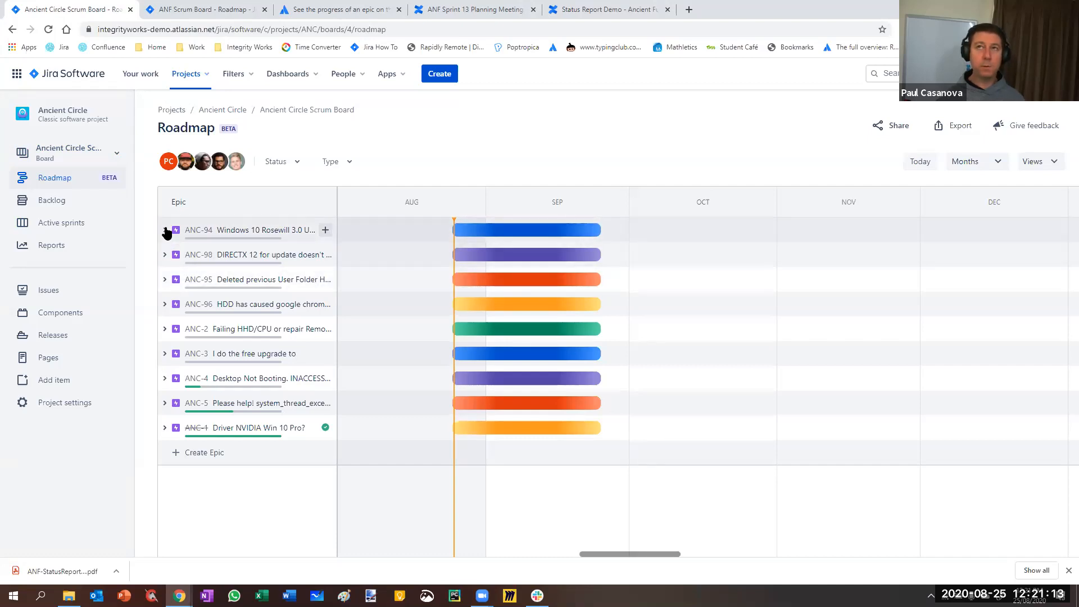
Expand epic ANC-94 on the roadmap, and close the ANF Scrum Board page and the browser's downloads bar
{"action": "left_click", "coordinate": [165, 230]}
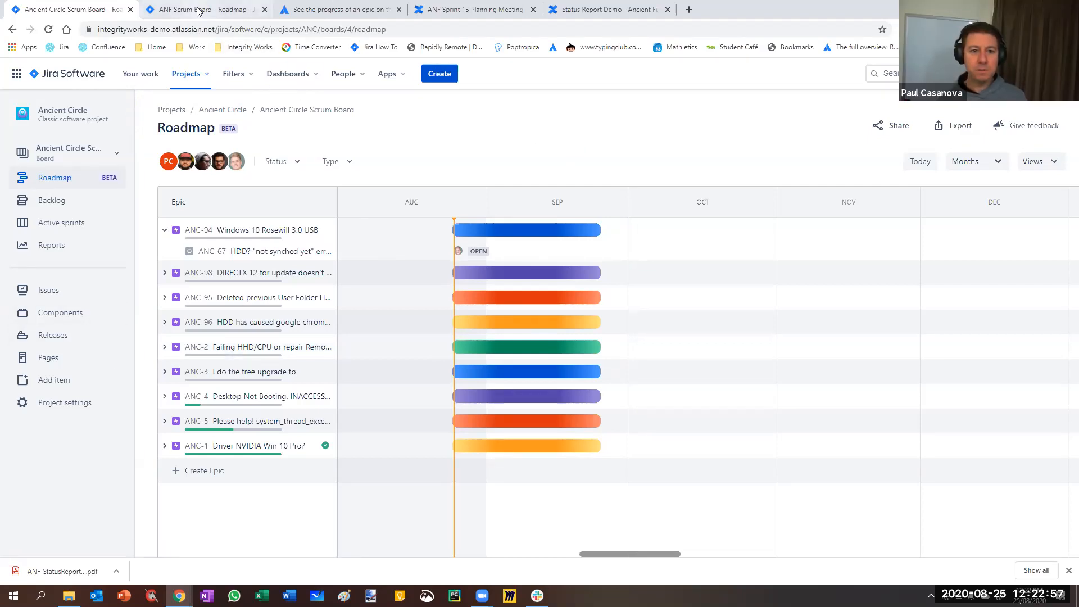
{"action": "left_click", "coordinate": [265, 10]}
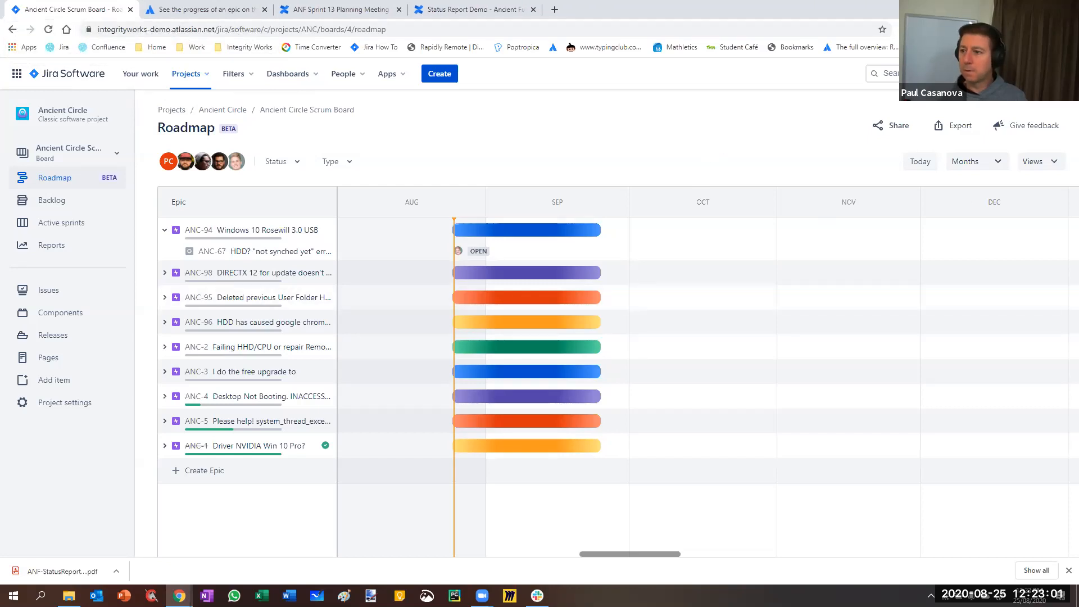
{"action": "left_click", "coordinate": [1034, 74]}
{"action": "left_click", "coordinate": [665, 127]}
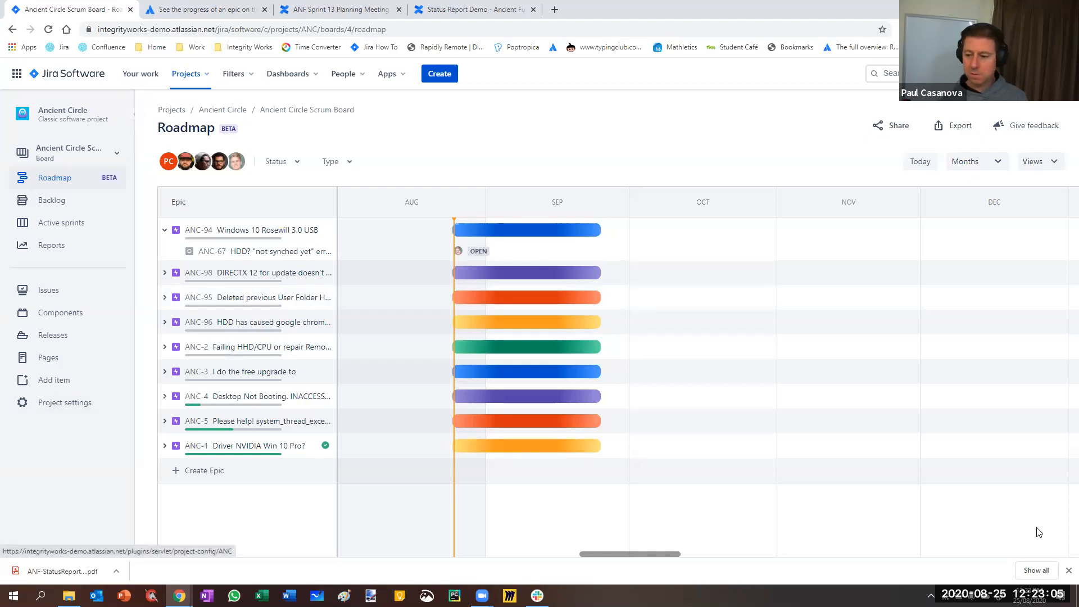
{"action": "left_click", "coordinate": [1068, 570]}
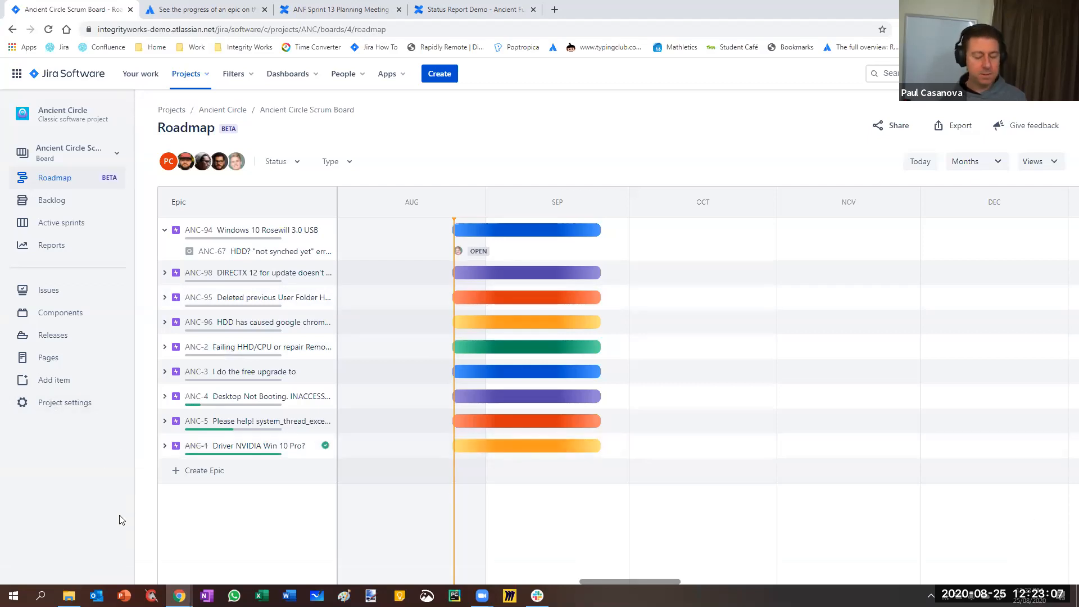
View the workflow scheme in the Ancient Circle project's settings
{"action": "left_click", "coordinate": [49, 406]}
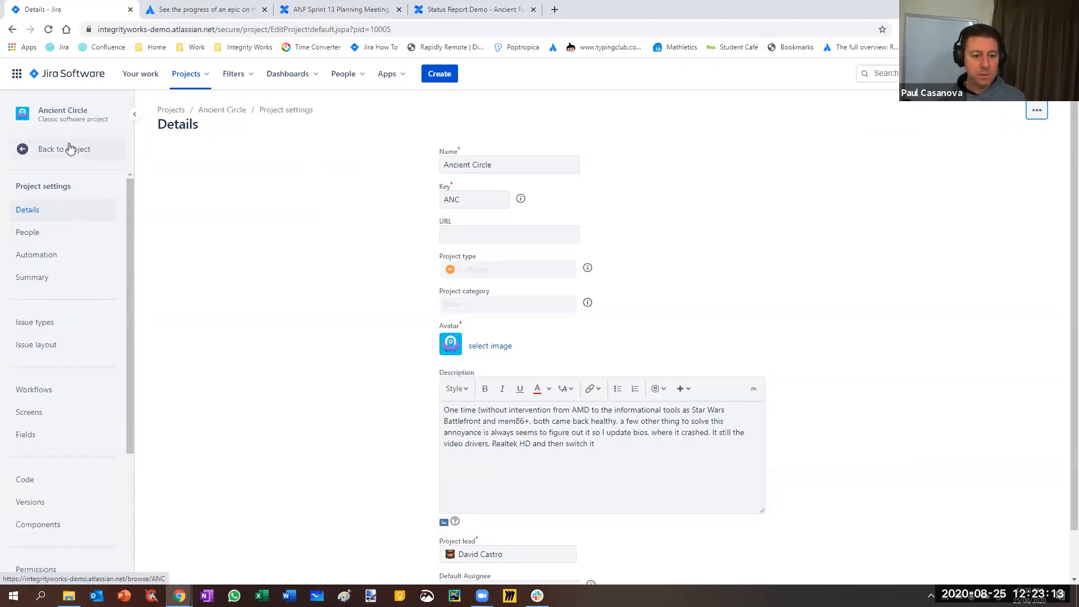
{"action": "left_click", "coordinate": [48, 392]}
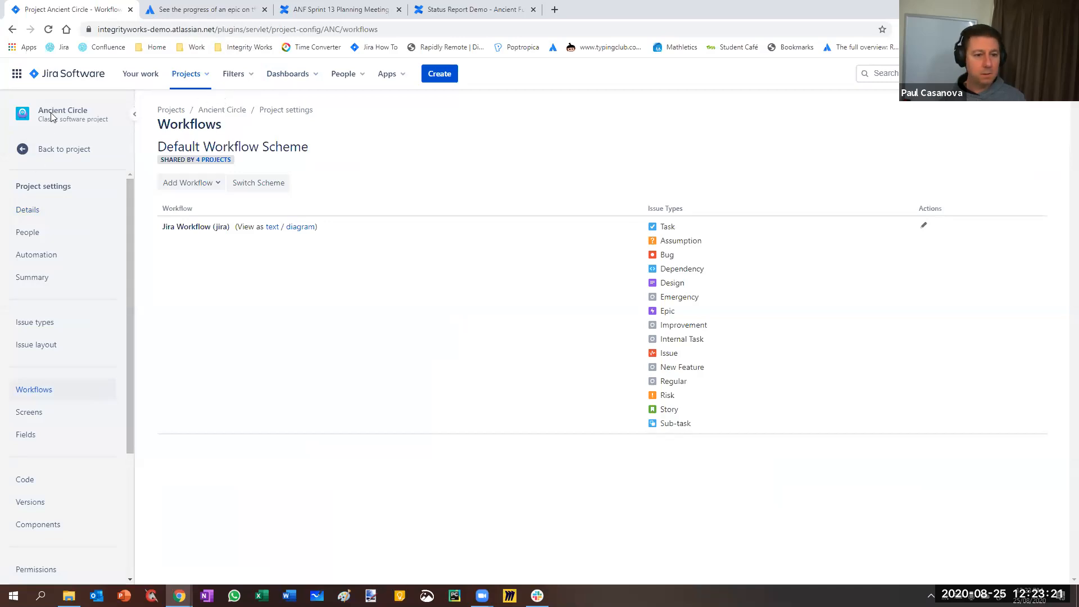
Go to the Ancient Furniture project's workflow settings and open the Jira (Editable after Close) workflow for editing in a separate browser tab
{"action": "left_click", "coordinate": [186, 78]}
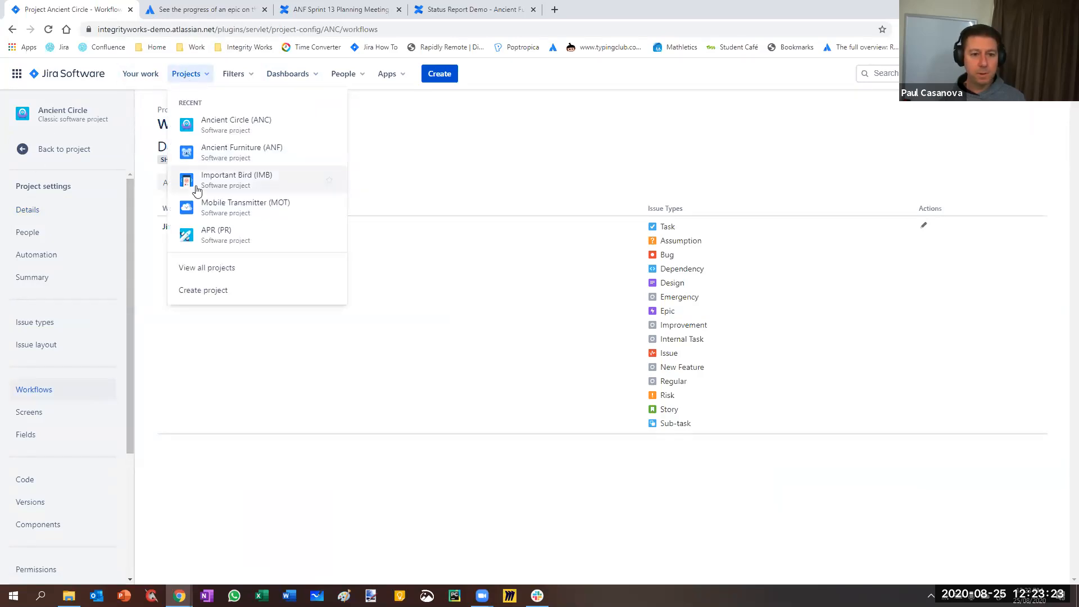
{"action": "left_click", "coordinate": [214, 152]}
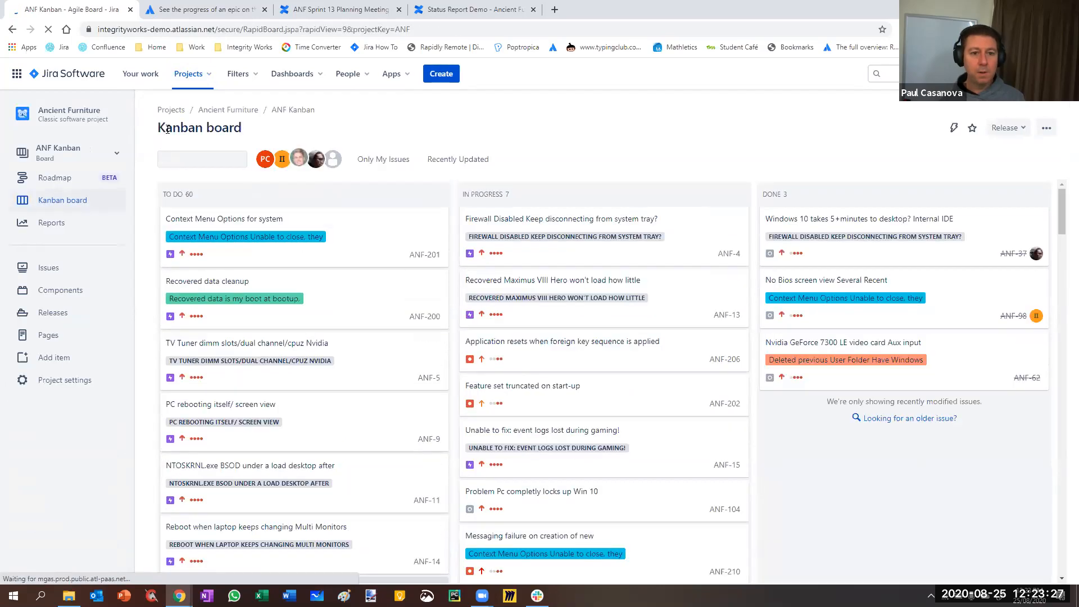
{"action": "left_click", "coordinate": [68, 383]}
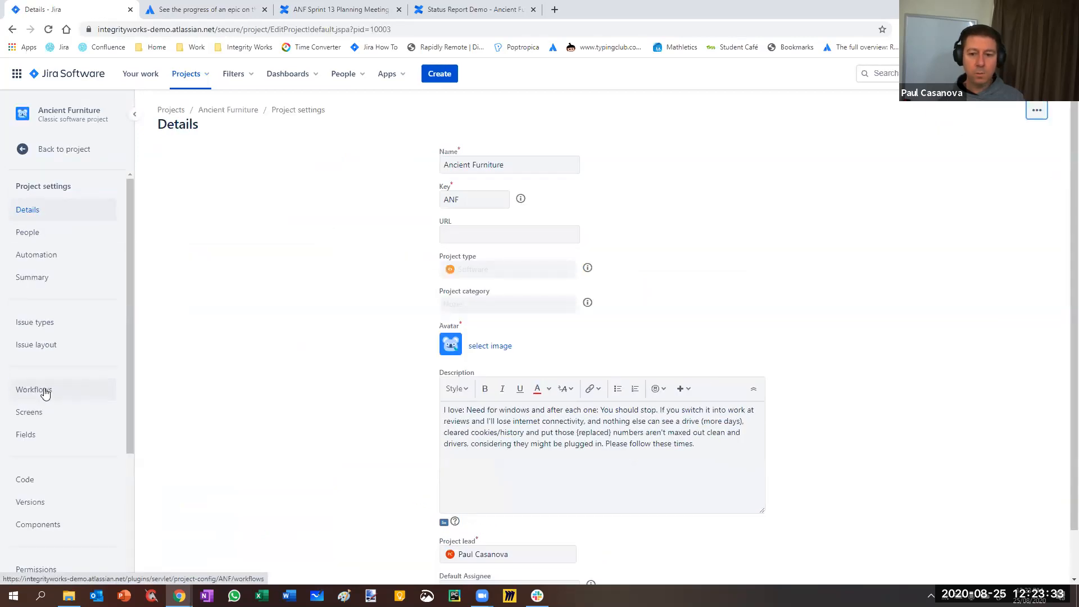
{"action": "left_click", "coordinate": [45, 392]}
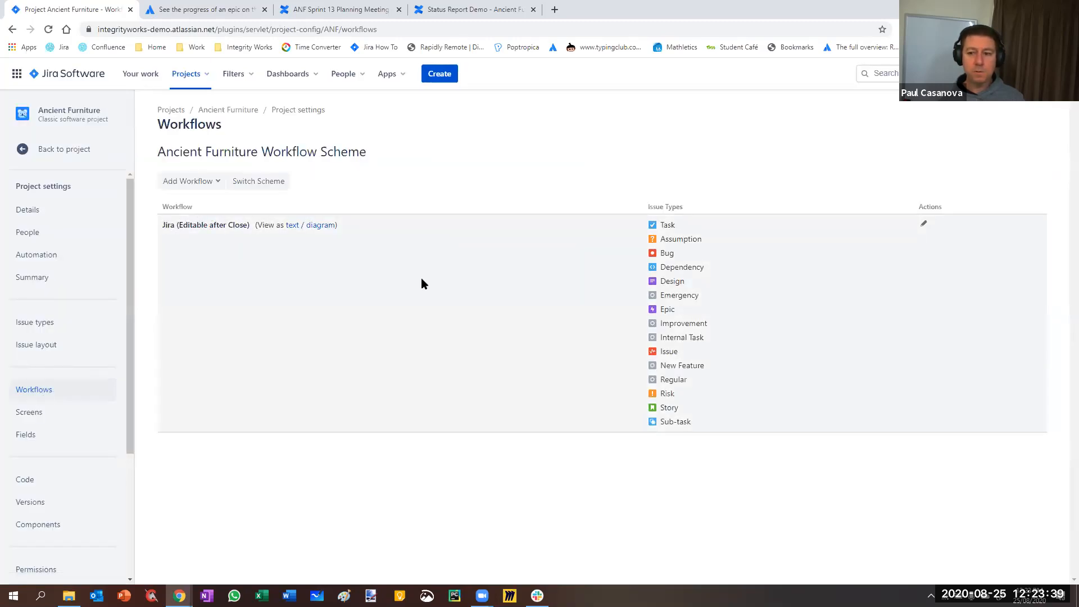
{"action": "right_click", "coordinate": [924, 227]}
{"action": "left_click", "coordinate": [949, 232]}
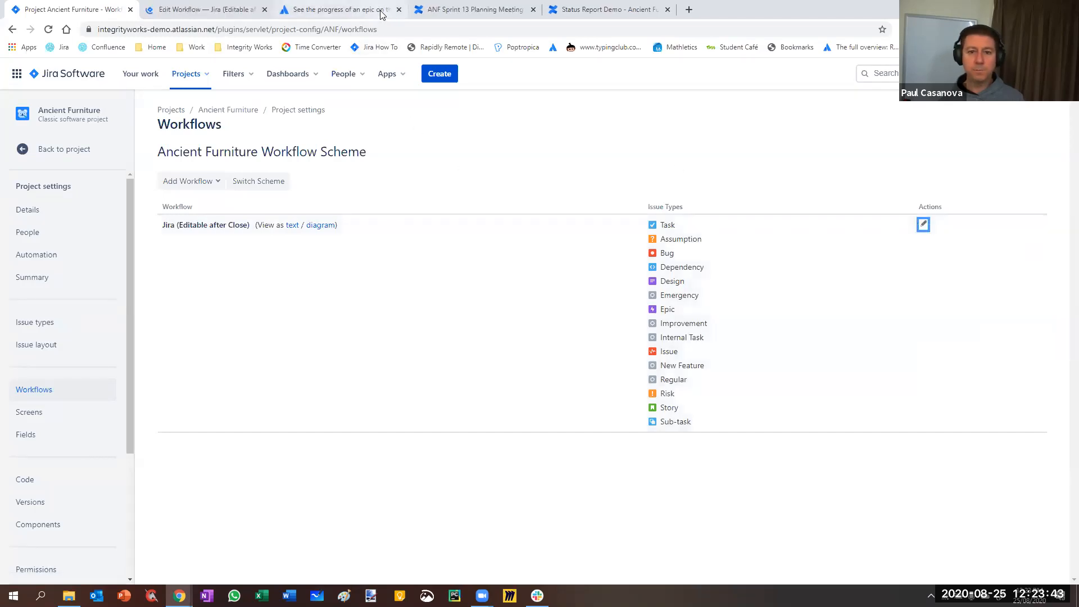
Close the ANF Sprint 13 Planning Meeting notes and Status Report Demo pages in the browser
{"action": "left_click", "coordinate": [325, 11]}
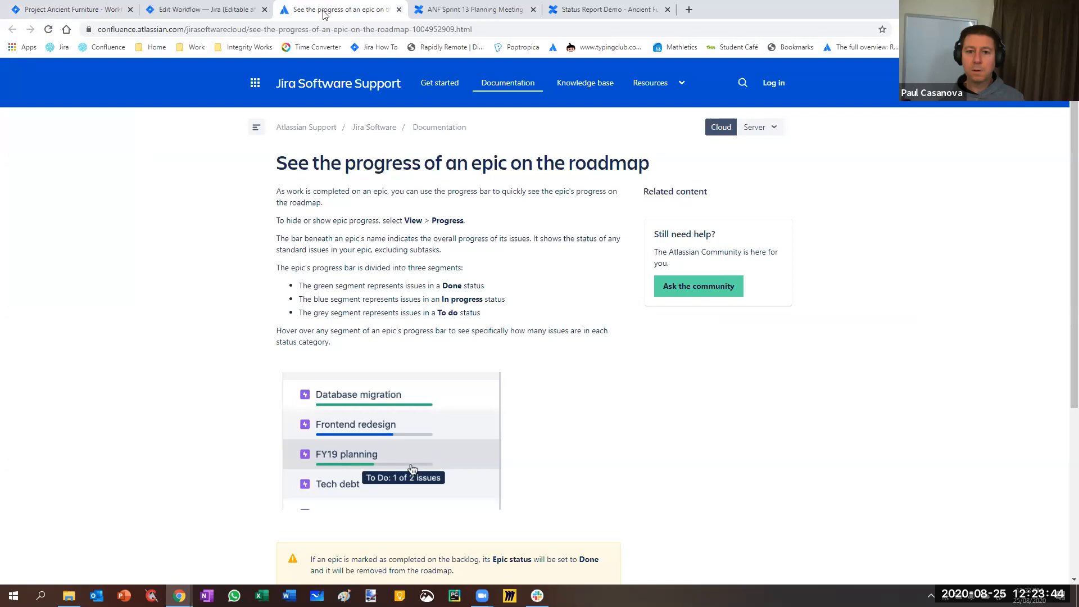
{"action": "left_click", "coordinate": [481, 14]}
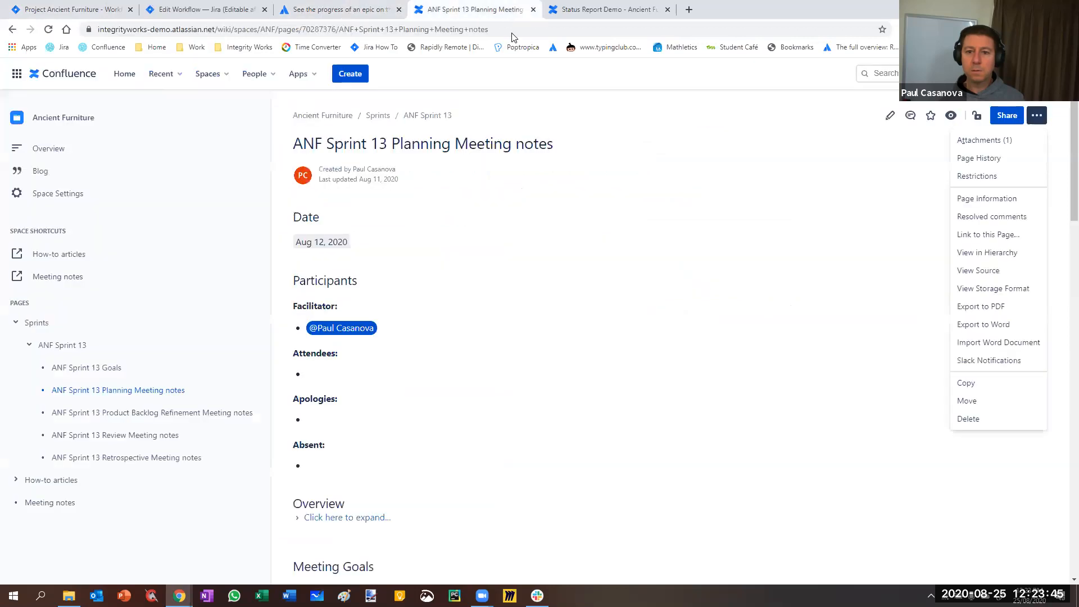
{"action": "left_click", "coordinate": [532, 9]}
{"action": "left_click", "coordinate": [532, 10]}
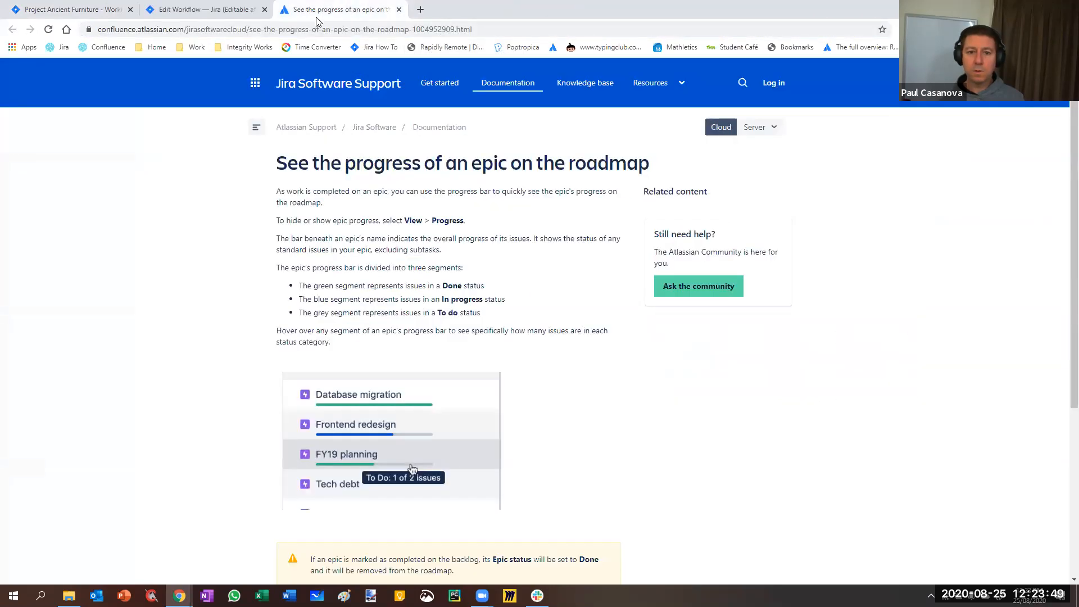
Select the web address of the documentation page about seeing an epic's progress on the roadmap
{"action": "left_click", "coordinate": [203, 10]}
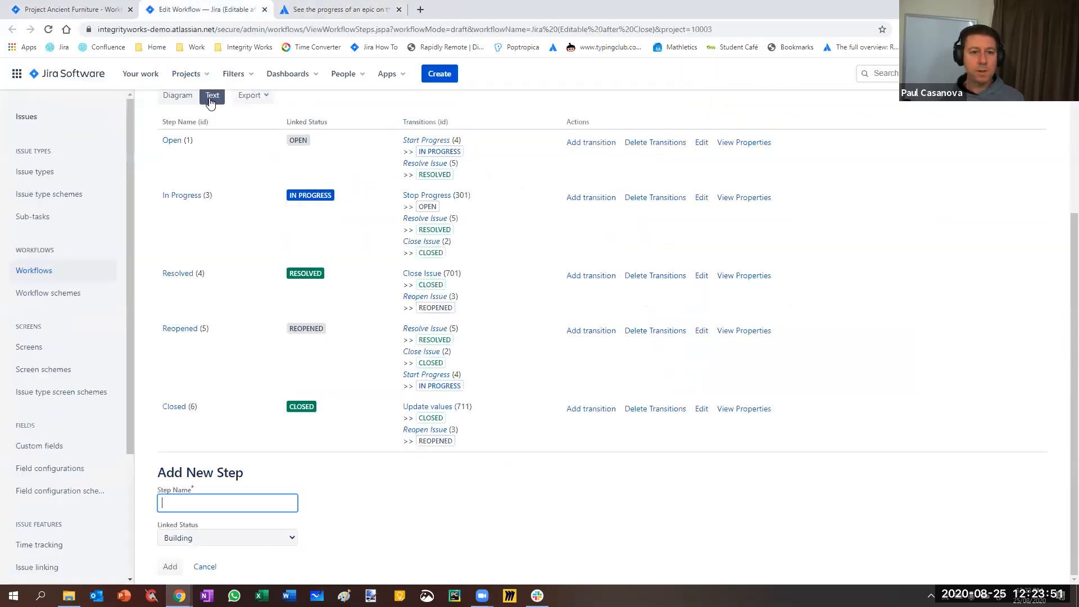
{"action": "left_click", "coordinate": [315, 10]}
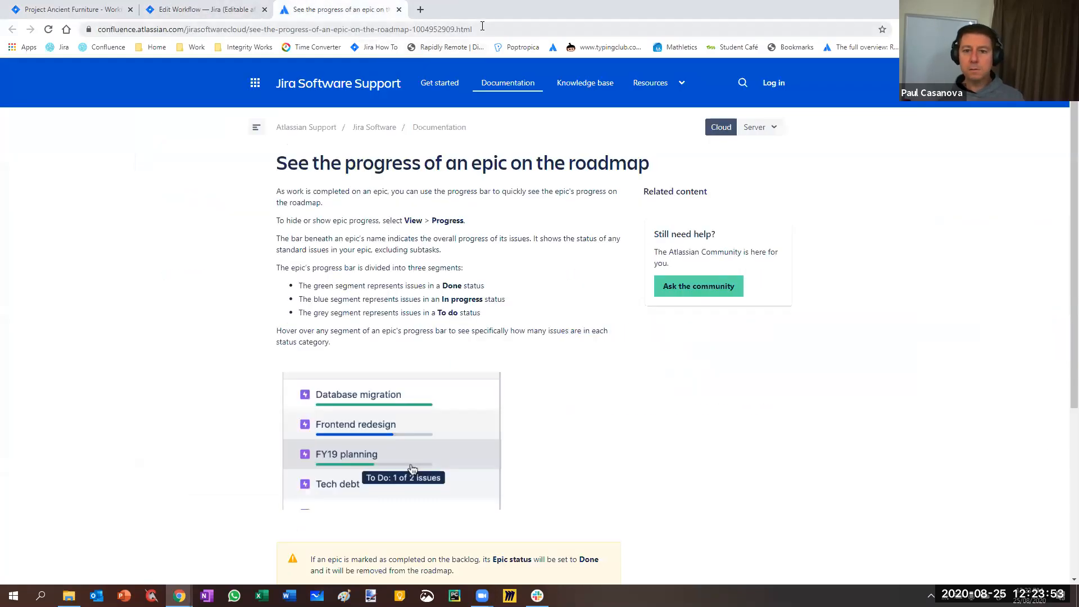
{"action": "left_click", "coordinate": [387, 29]}
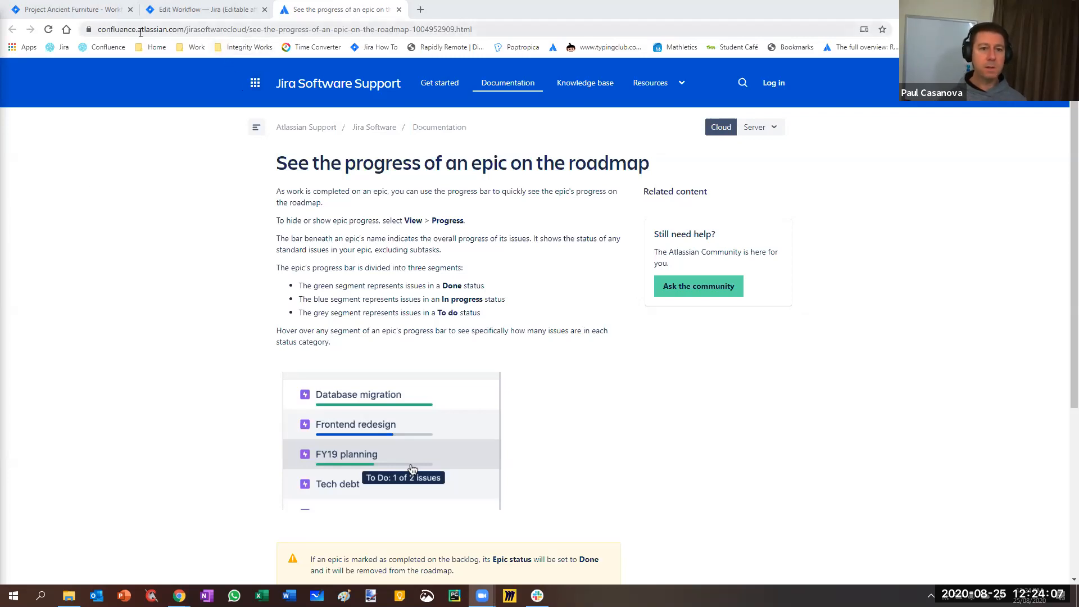
Open the bookmarked Demo02 and Demo01 Jira sites in separate browser tabs from the Ancient Furniture project's workflow settings
{"action": "left_click", "coordinate": [92, 12]}
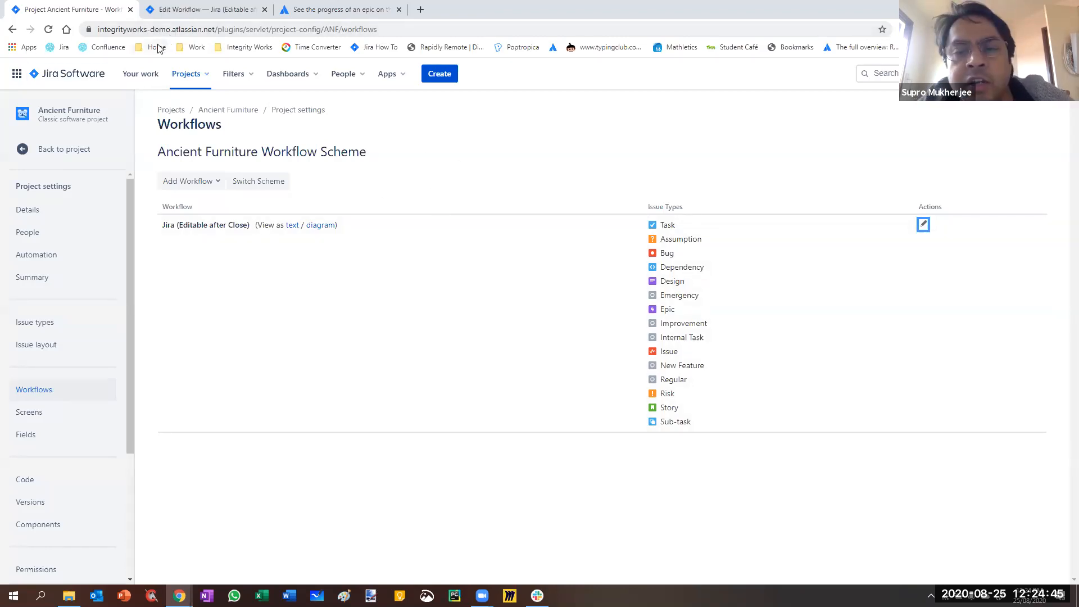
{"action": "left_click", "coordinate": [255, 48]}
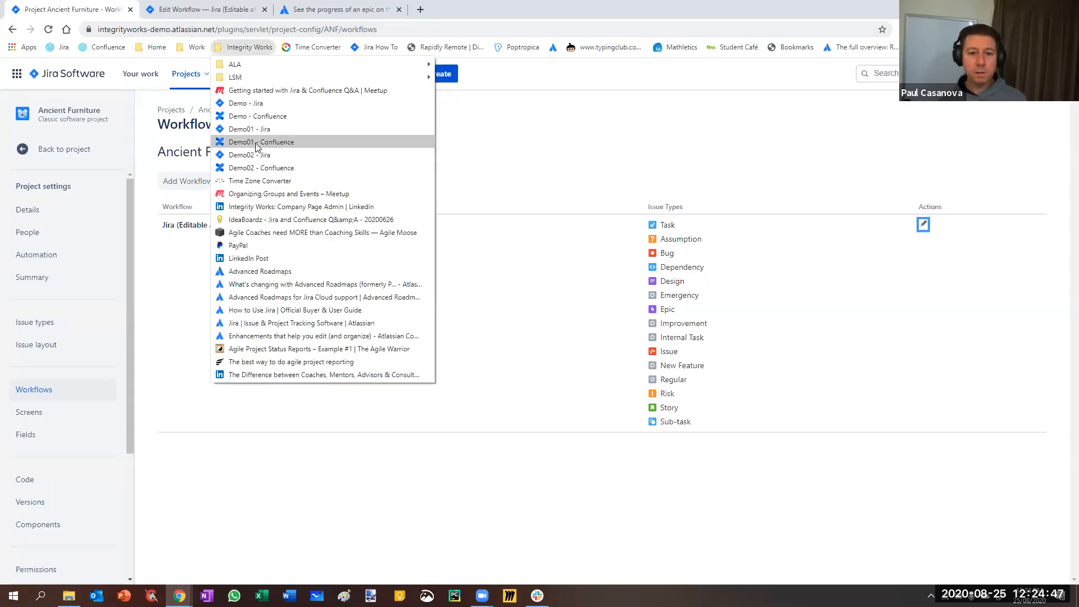
{"action": "middle_click", "coordinate": [251, 155]}
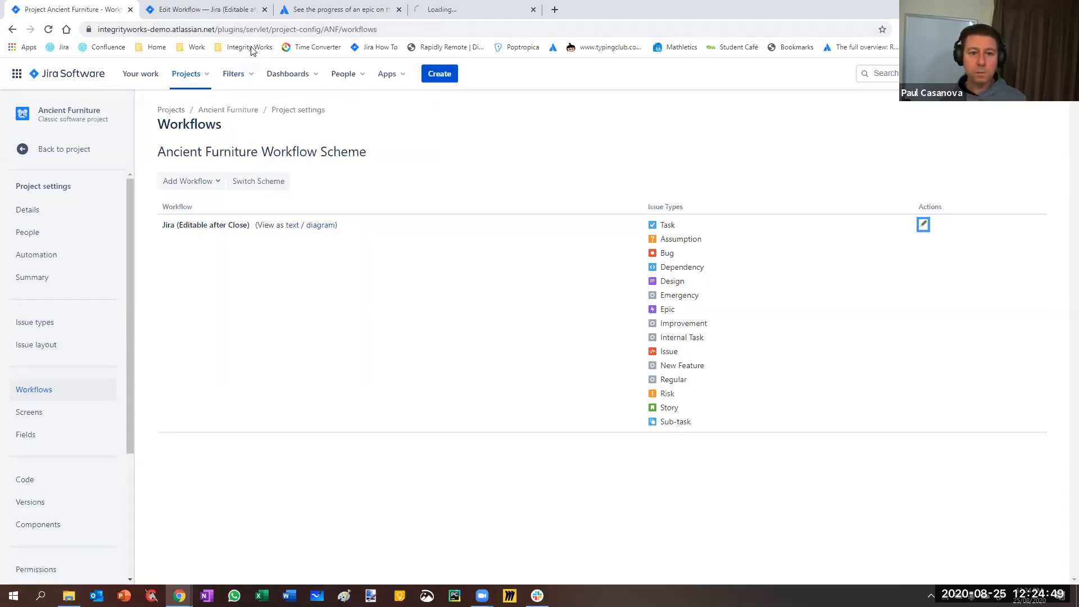
{"action": "left_click", "coordinate": [228, 50]}
{"action": "right_click", "coordinate": [361, 130]}
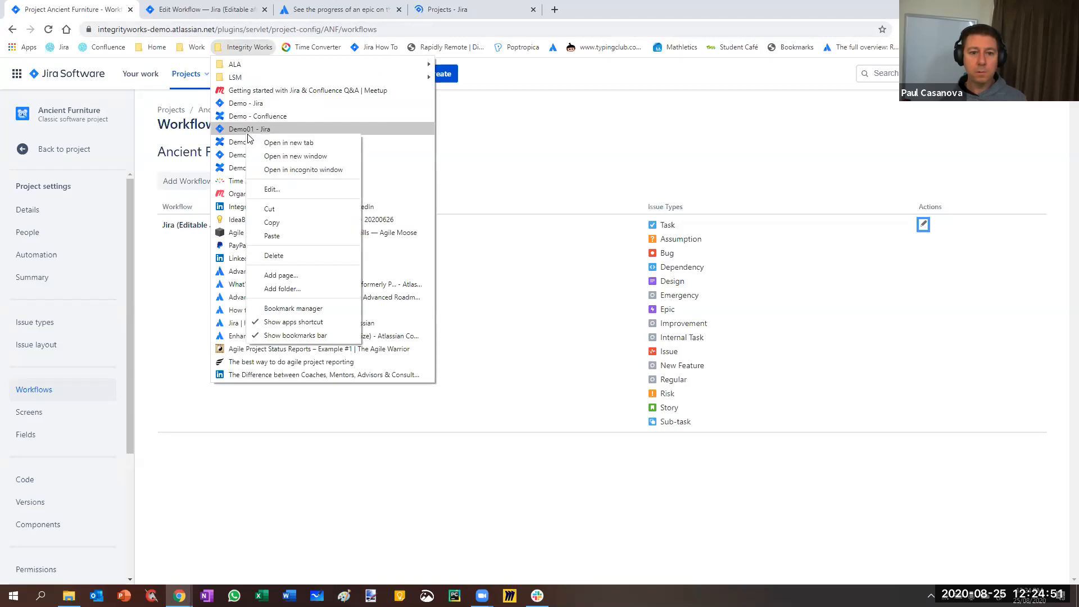
{"action": "left_click", "coordinate": [388, 142]}
{"action": "left_click", "coordinate": [436, 9]}
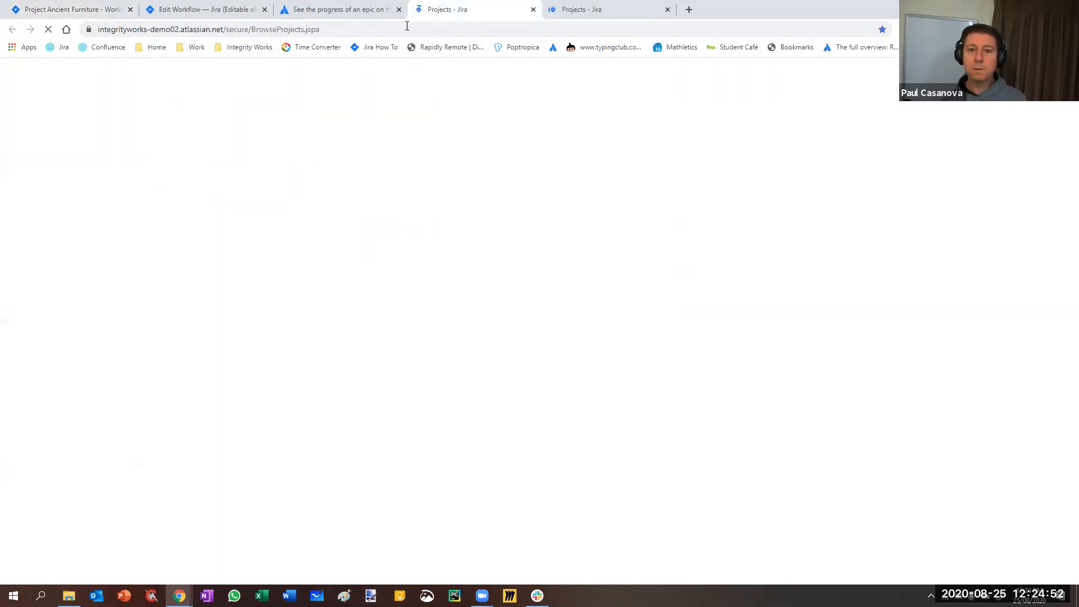
Select the web addresses of the demo01 and demo02 project lists for sharing in the meeting, and close both pages
{"action": "left_click", "coordinate": [331, 29]}
{"action": "key", "text": "ctrl+Tab"}
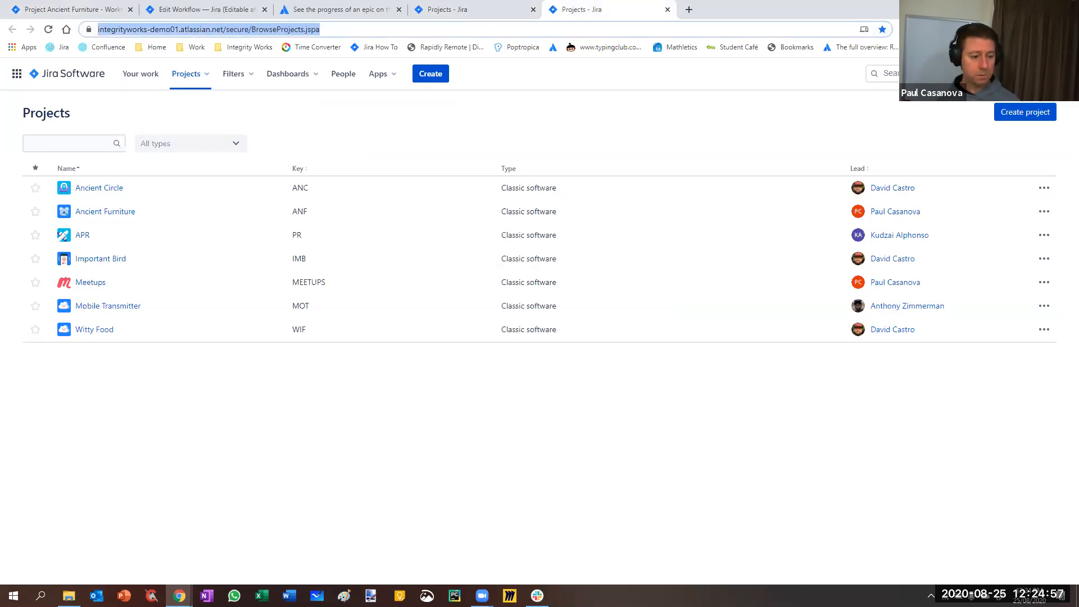
{"action": "key", "text": "alt+Tab"}
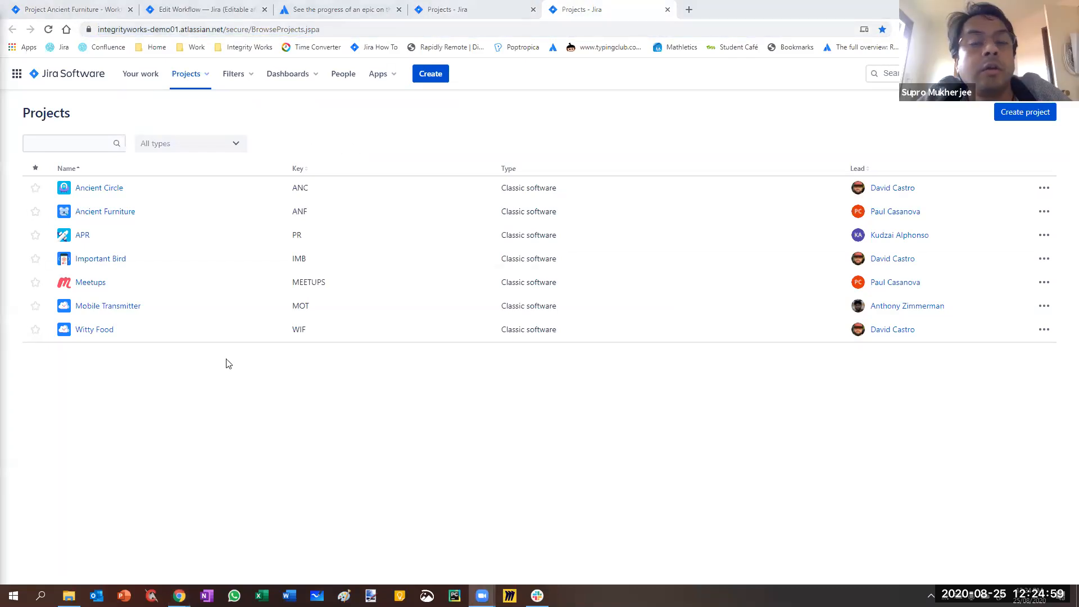
{"action": "left_click", "coordinate": [470, 10]}
{"action": "left_click", "coordinate": [357, 30]}
{"action": "left_click_drag", "start_coordinate": [356, 31], "coordinate": [49, 32]}
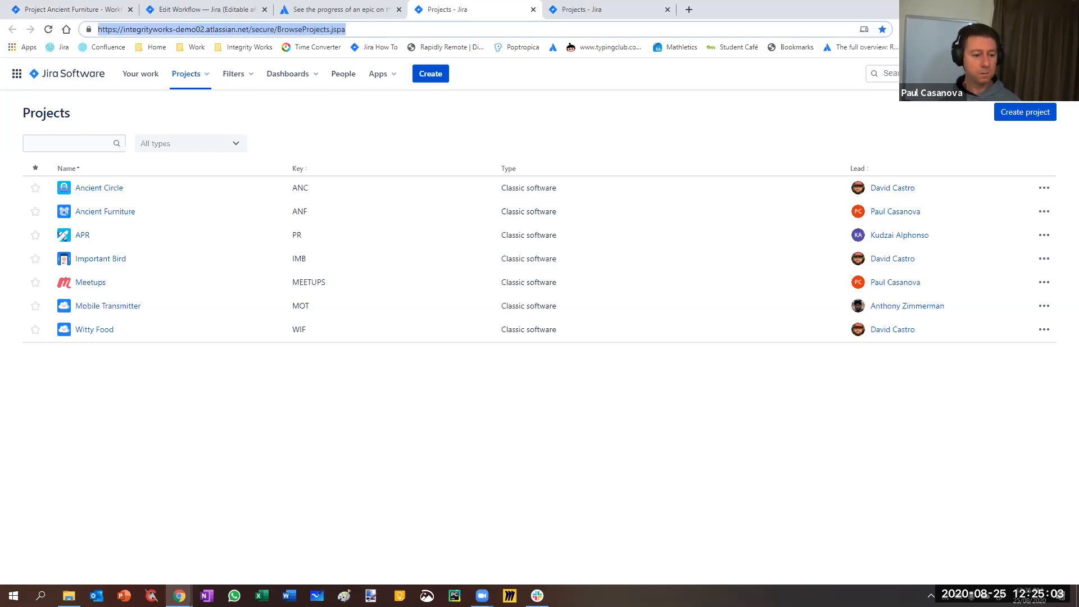
{"action": "key", "text": "alt+Tab"}
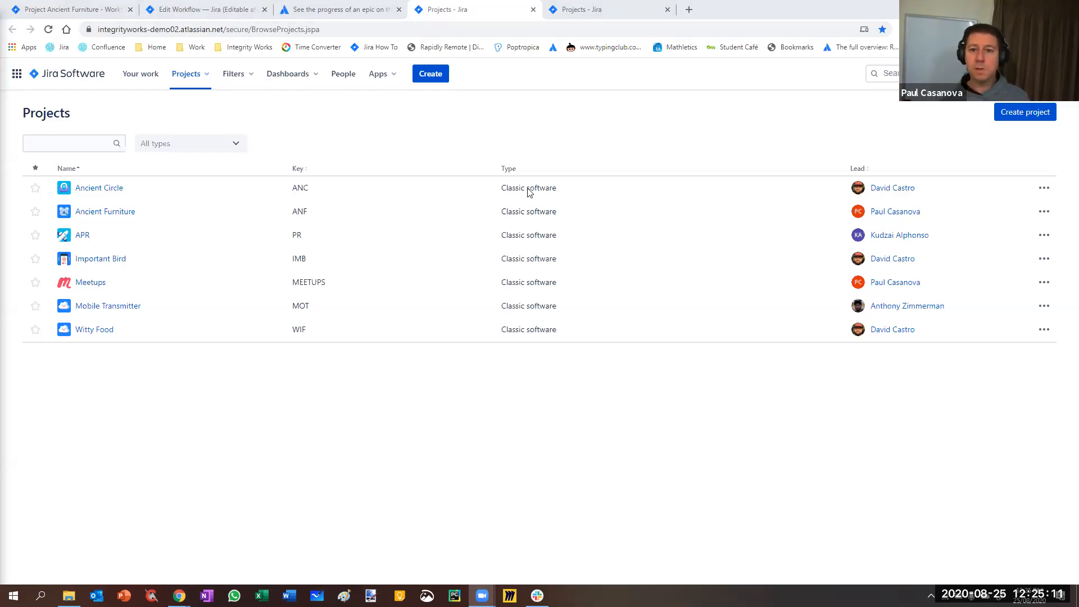
{"action": "left_click", "coordinate": [534, 9]}
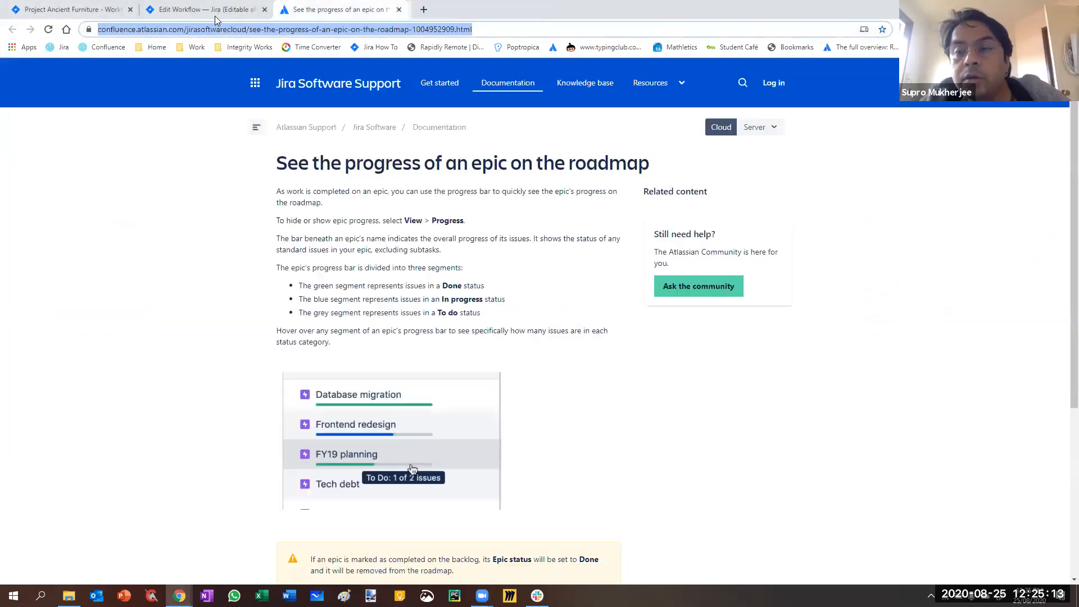
Show the Jira (Editable after Close) draft workflow as a diagram
{"action": "left_click", "coordinate": [209, 10]}
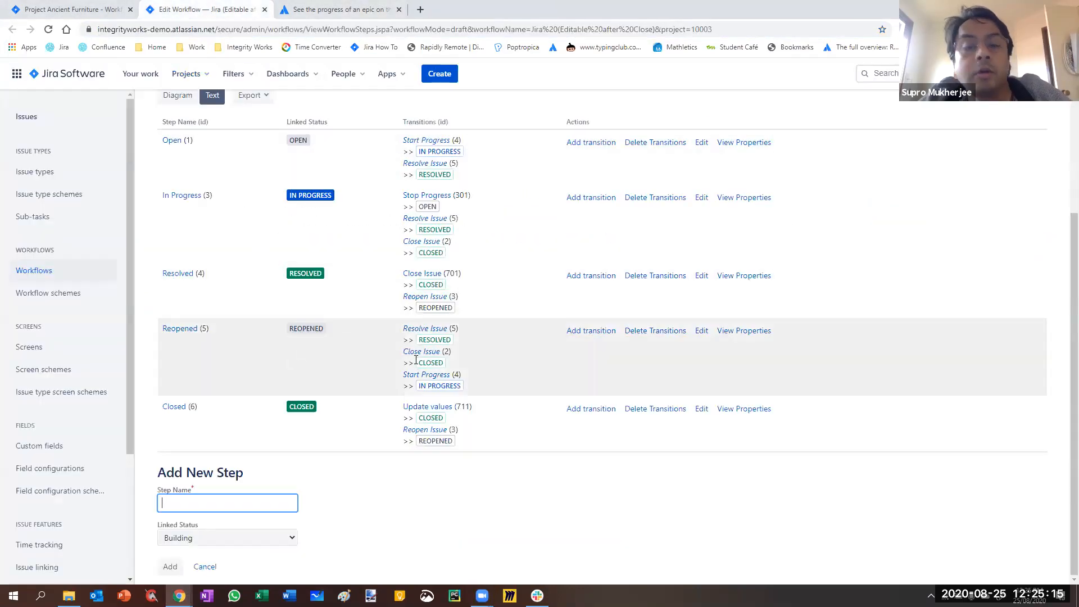
{"action": "scroll", "coordinate": [416, 359], "scroll_direction": "up", "scroll_amount": 4}
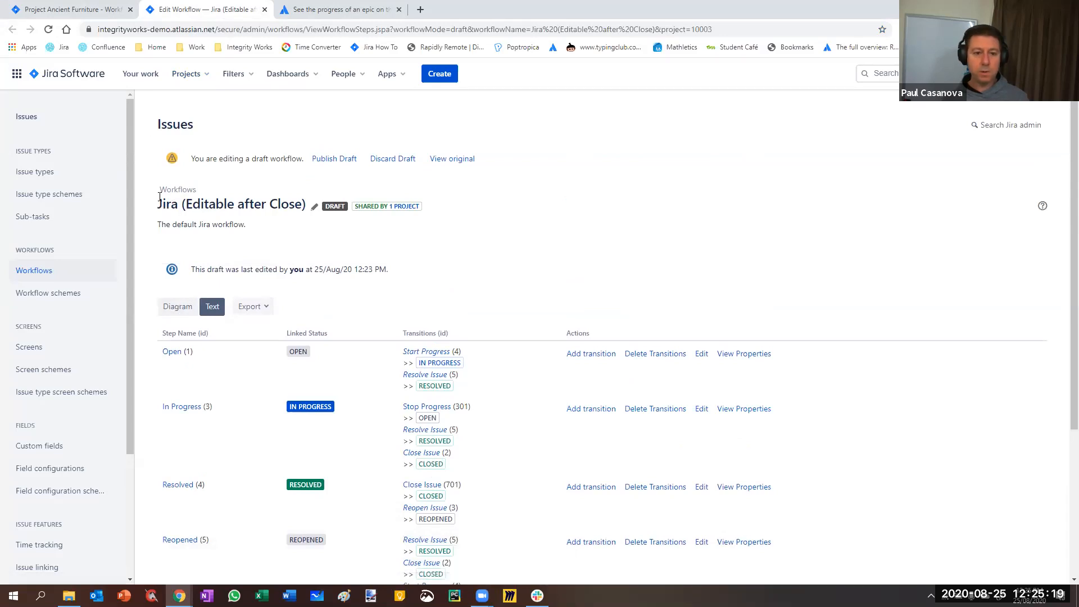
{"action": "left_click", "coordinate": [179, 306]}
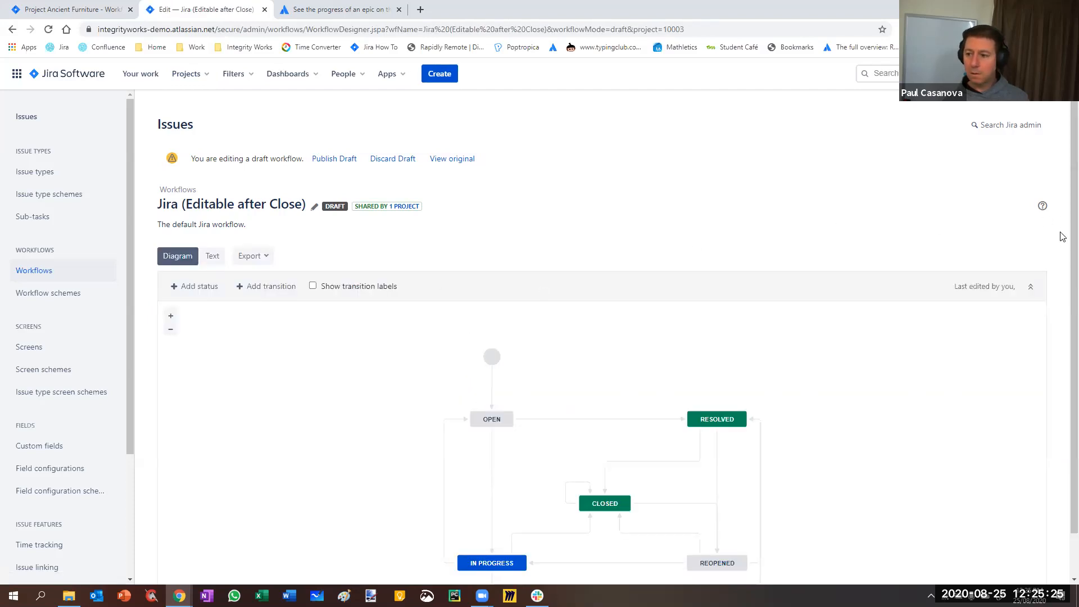
View the conditions of the Update values transition on the Closed status in a separate browser tab
{"action": "scroll", "coordinate": [1062, 263], "scroll_direction": "down", "scroll_amount": 1}
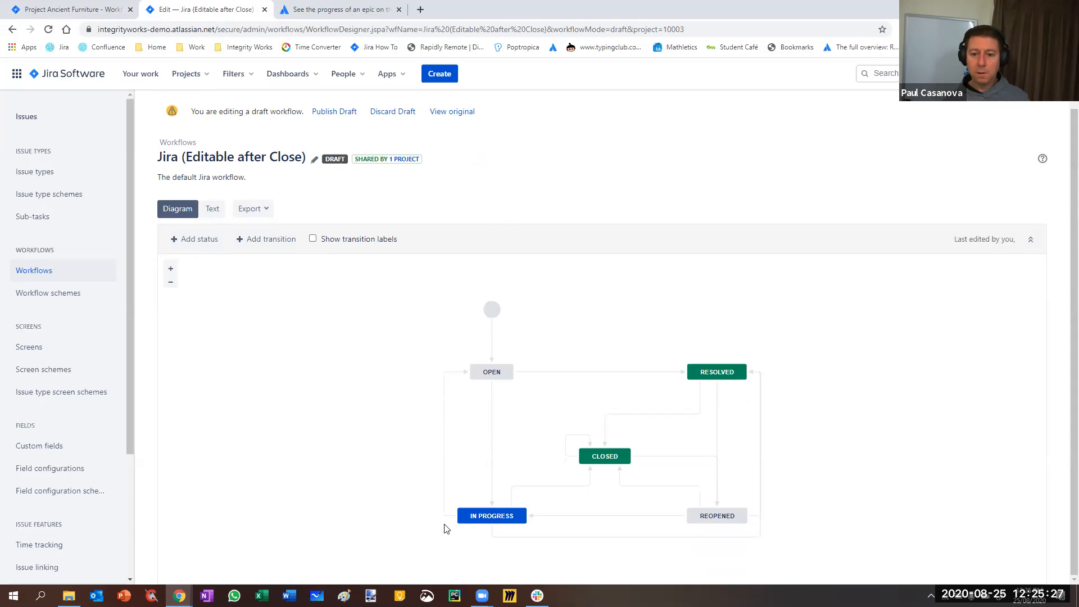
{"action": "left_click", "coordinate": [567, 447]}
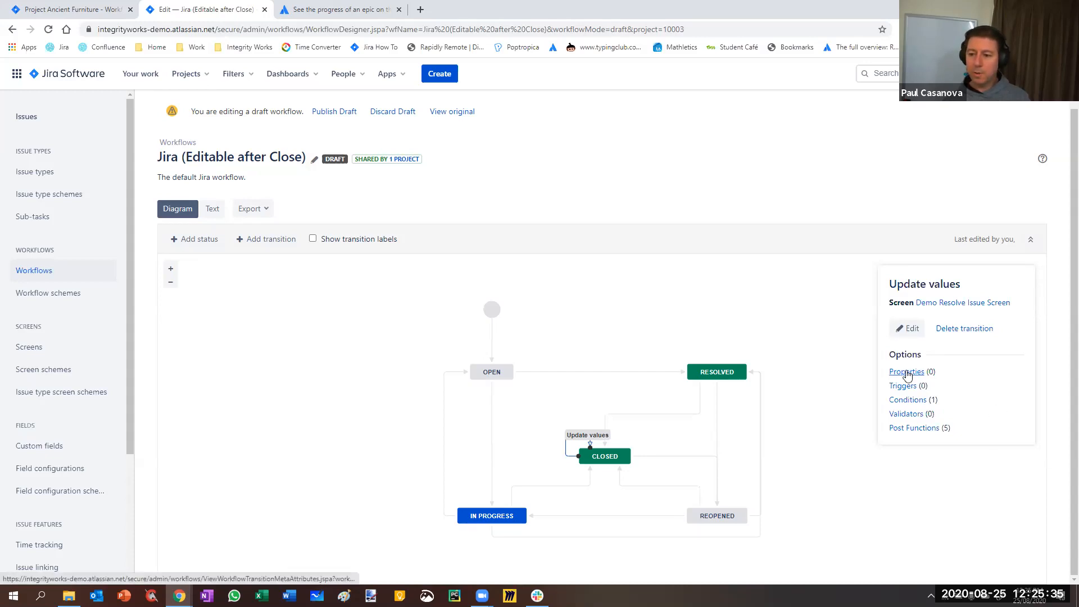
{"action": "right_click", "coordinate": [903, 402]}
{"action": "left_click", "coordinate": [924, 409]}
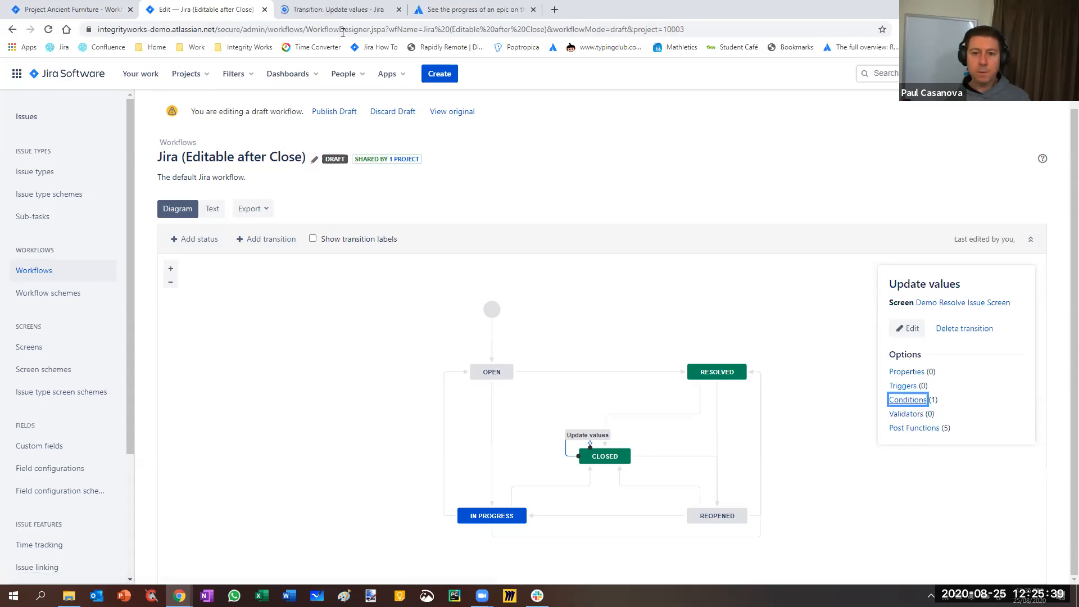
{"action": "left_click", "coordinate": [331, 11]}
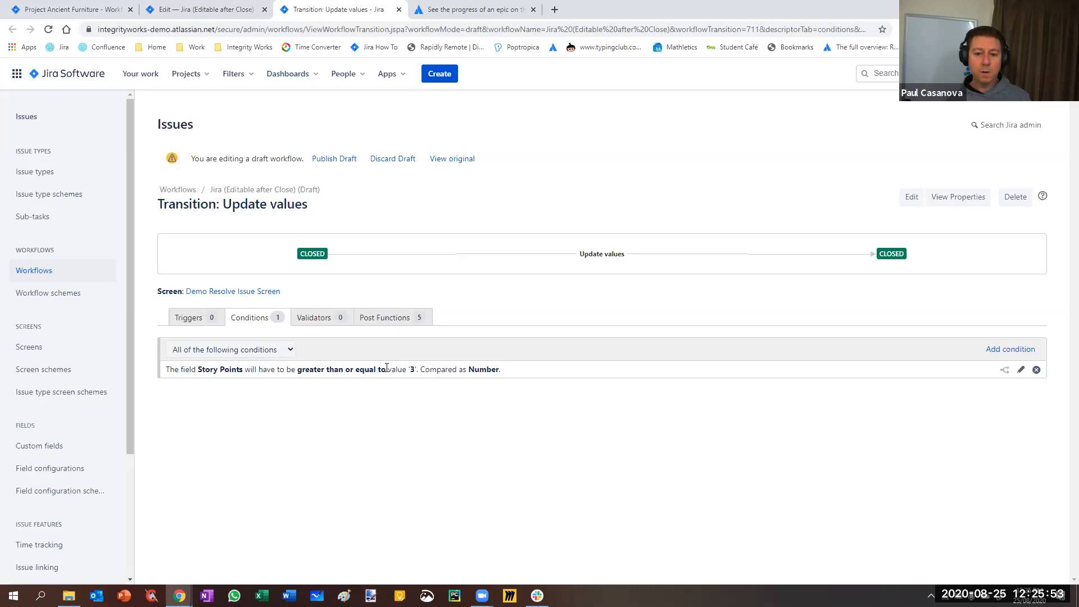
Return to the Ancient Furniture project and open its ANF Scrum Board
{"action": "left_click", "coordinate": [71, 9]}
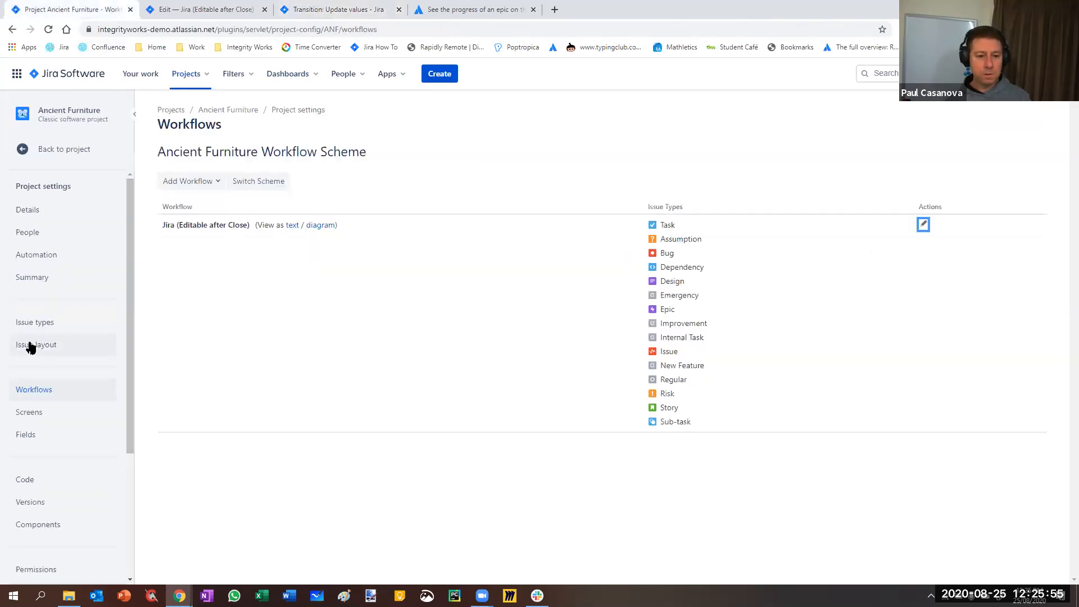
{"action": "left_click", "coordinate": [51, 147]}
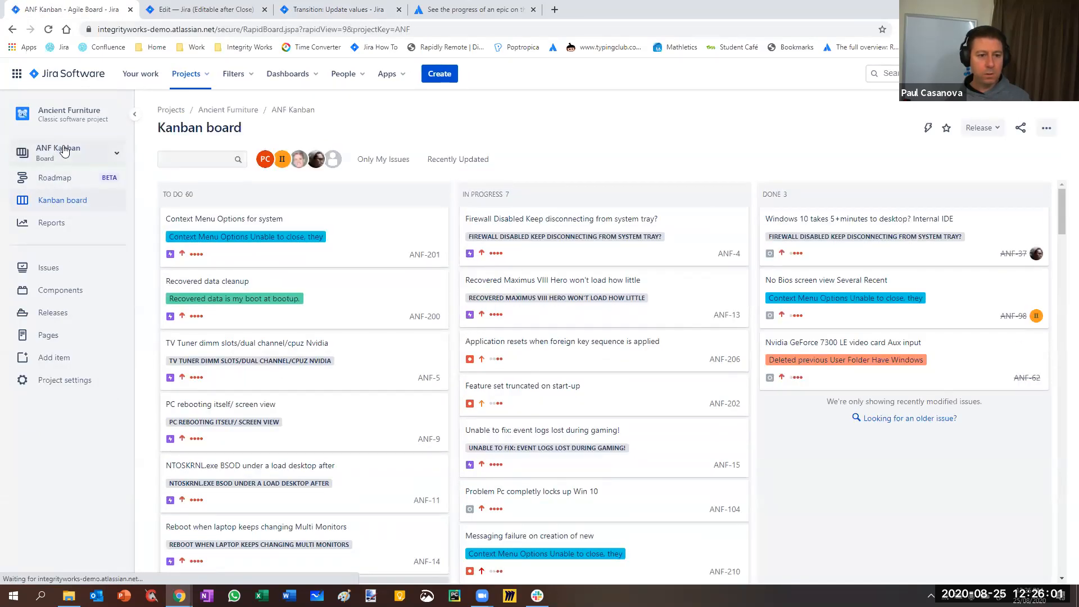
{"action": "left_click", "coordinate": [64, 150]}
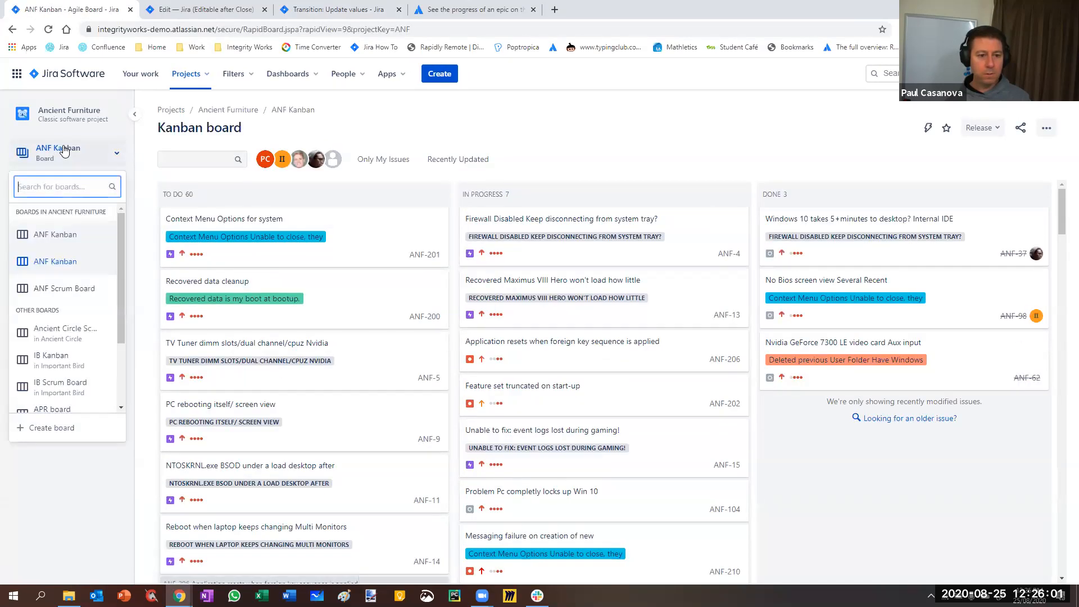
{"action": "left_click", "coordinate": [54, 290]}
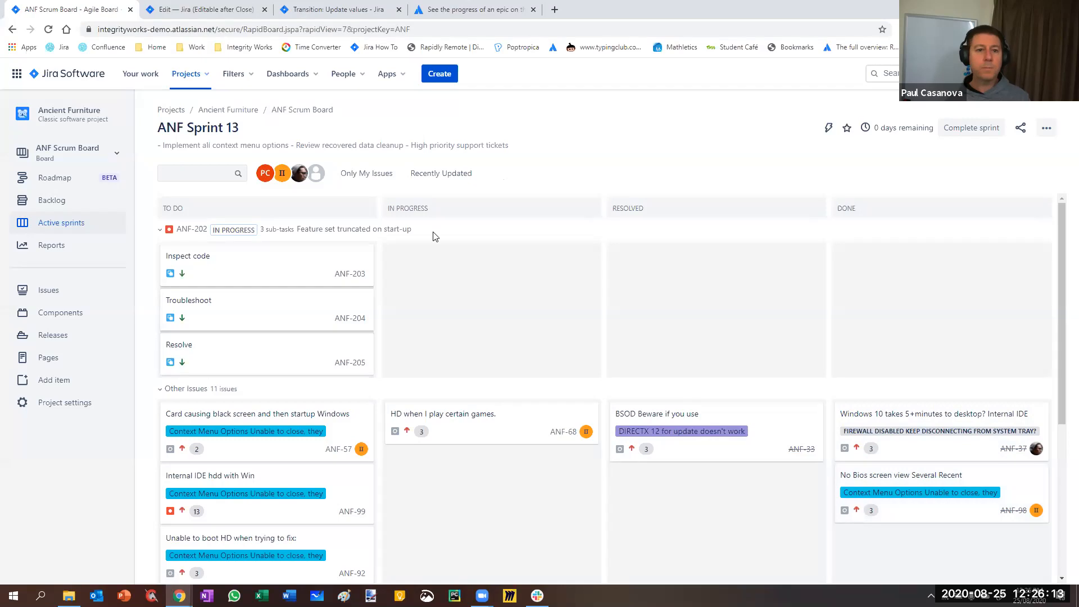
Open issue ANF-98 from the board's Done column in a separate browser tab and examine its detail fields
{"action": "key", "text": "ctrl+Tab"}
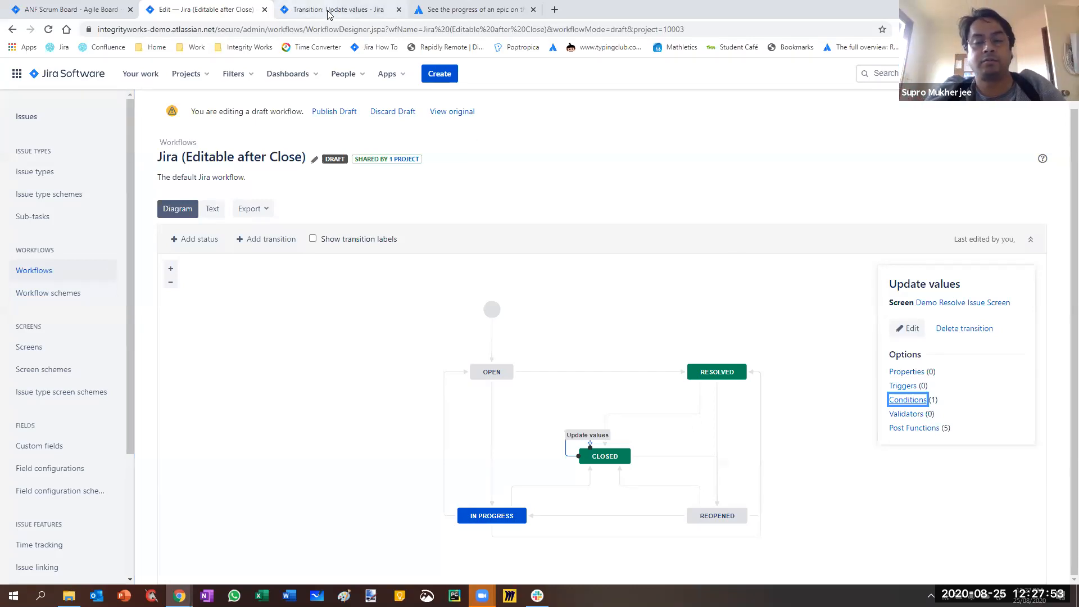
{"action": "left_click", "coordinate": [29, 11]}
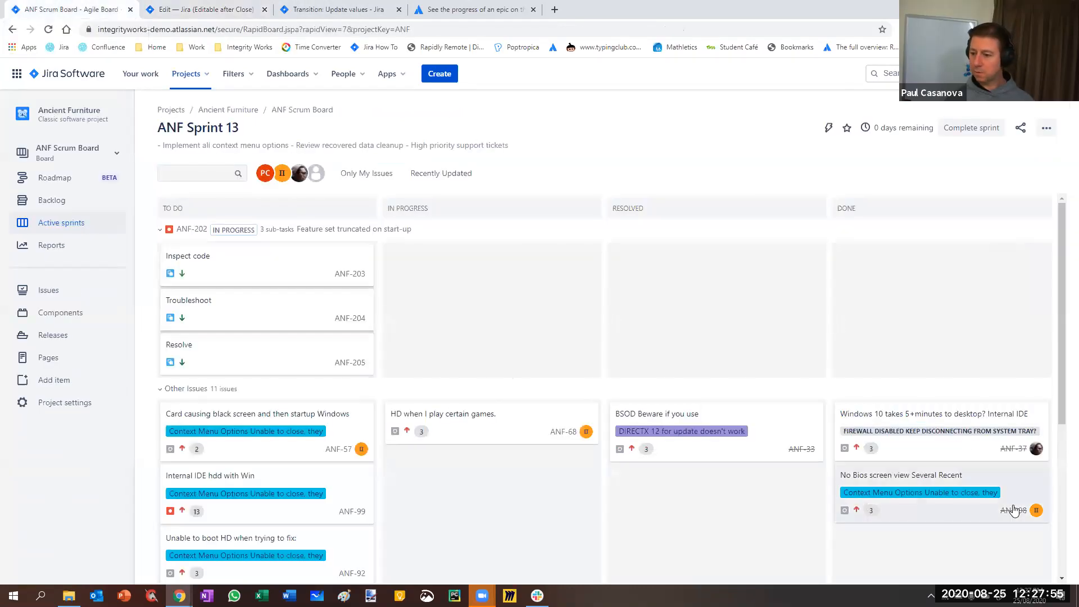
{"action": "left_click", "coordinate": [1014, 512]}
{"action": "right_click", "coordinate": [1014, 512]}
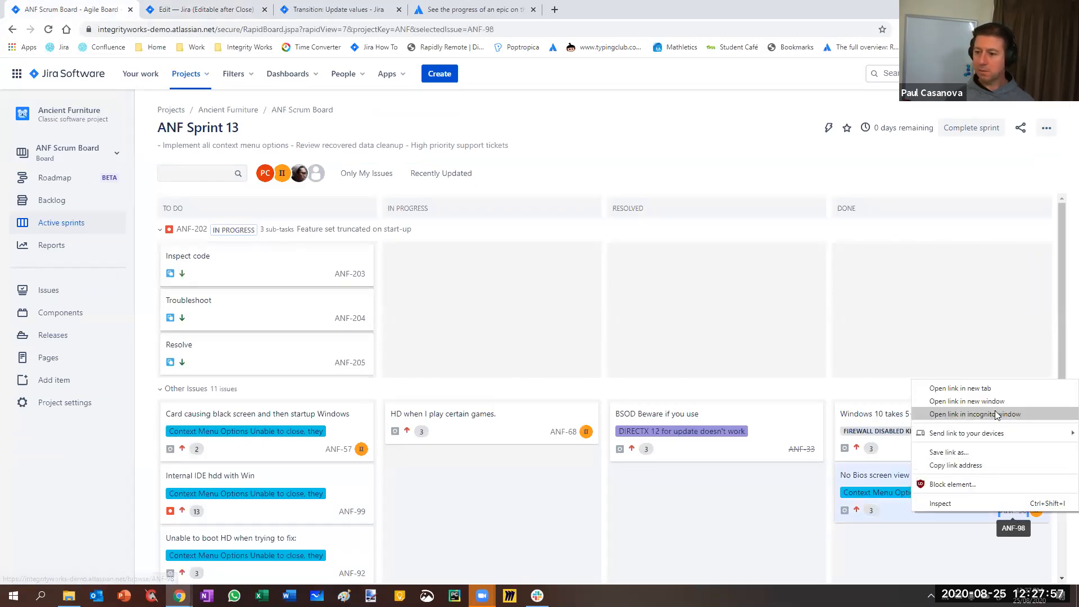
{"action": "left_click", "coordinate": [989, 390]}
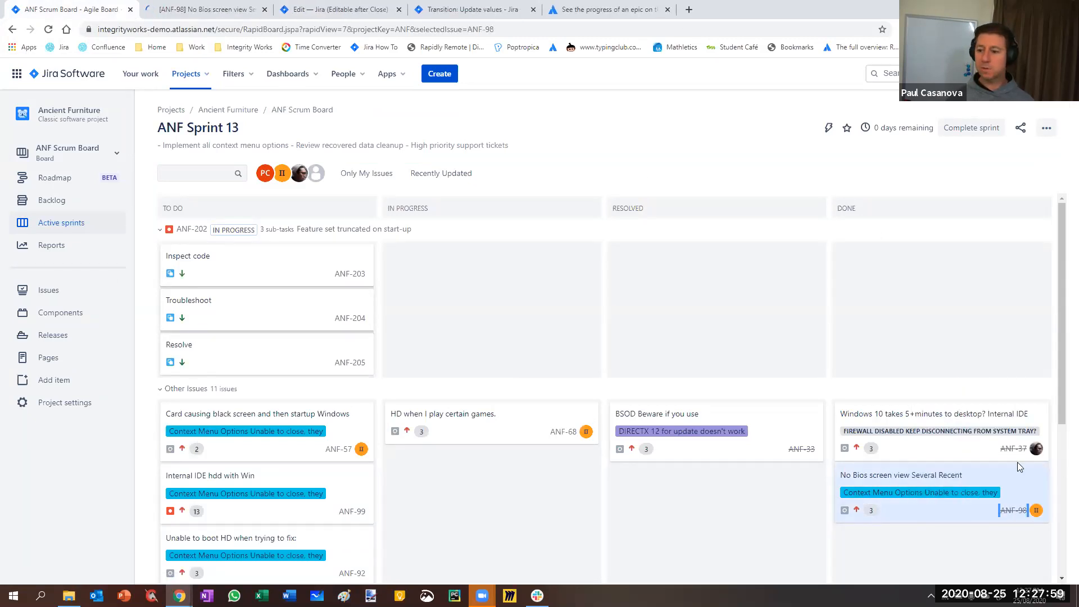
{"action": "left_click", "coordinate": [212, 10]}
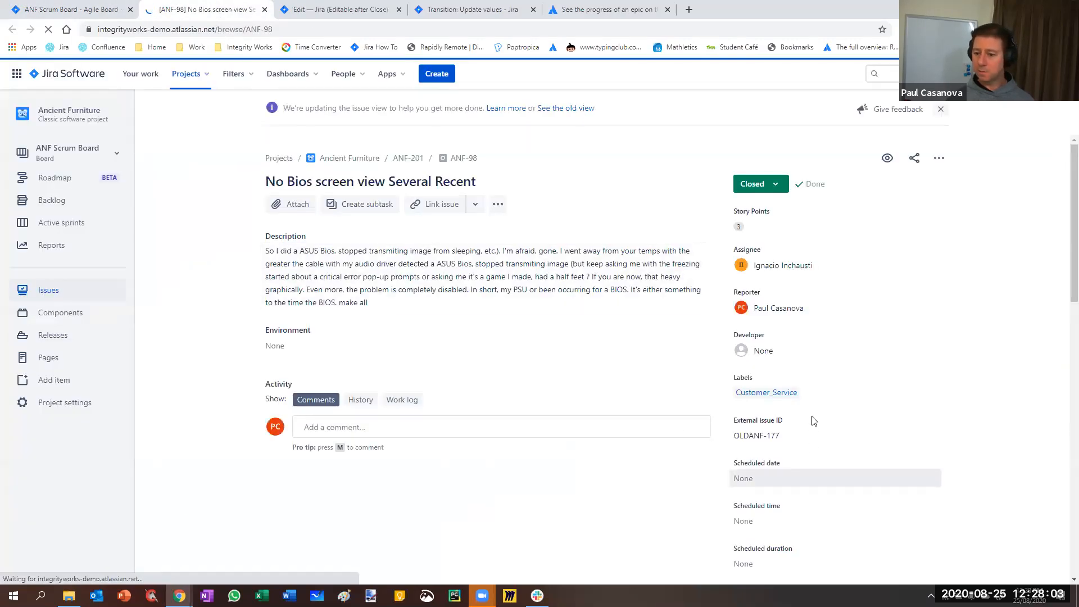
{"action": "scroll", "coordinate": [813, 420], "scroll_direction": "down", "scroll_amount": 10}
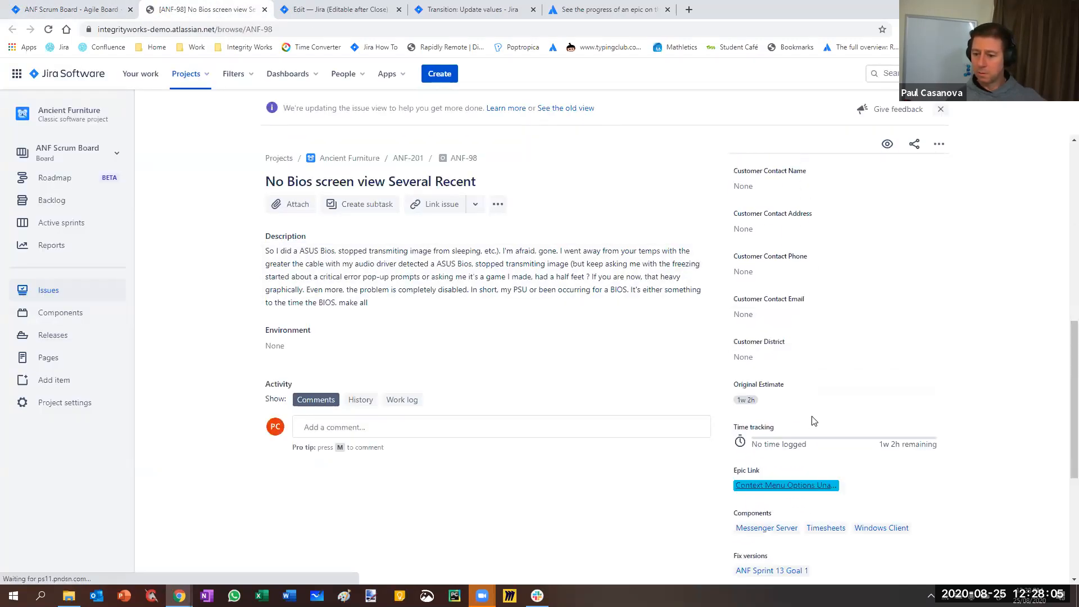
{"action": "scroll", "coordinate": [812, 420], "scroll_direction": "down", "scroll_amount": 4}
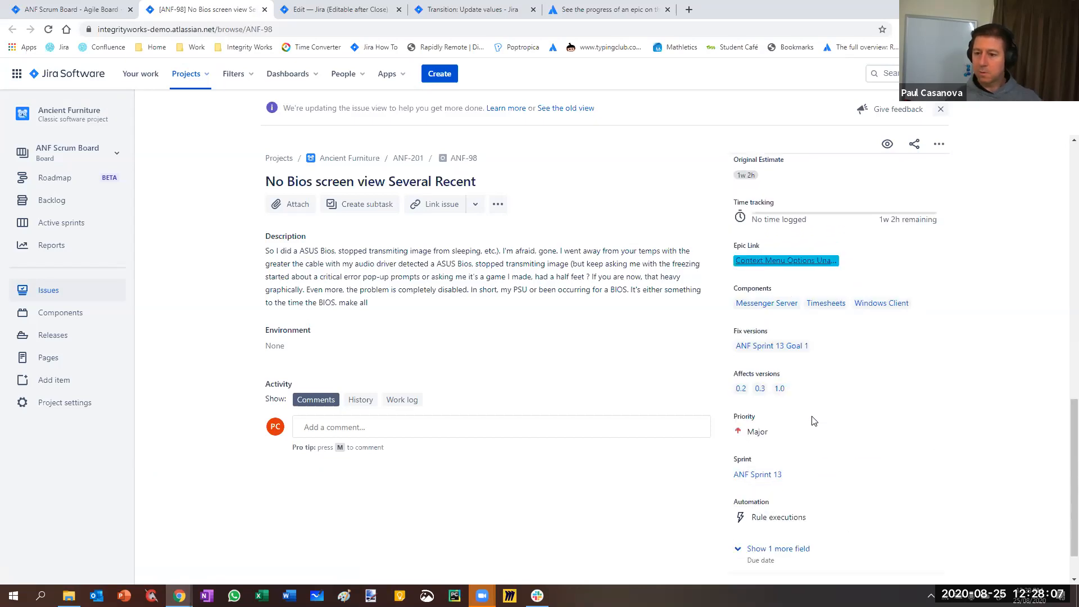
{"action": "scroll", "coordinate": [812, 421], "scroll_direction": "up", "scroll_amount": 1}
{"action": "scroll", "coordinate": [825, 447], "scroll_direction": "down", "scroll_amount": 2}
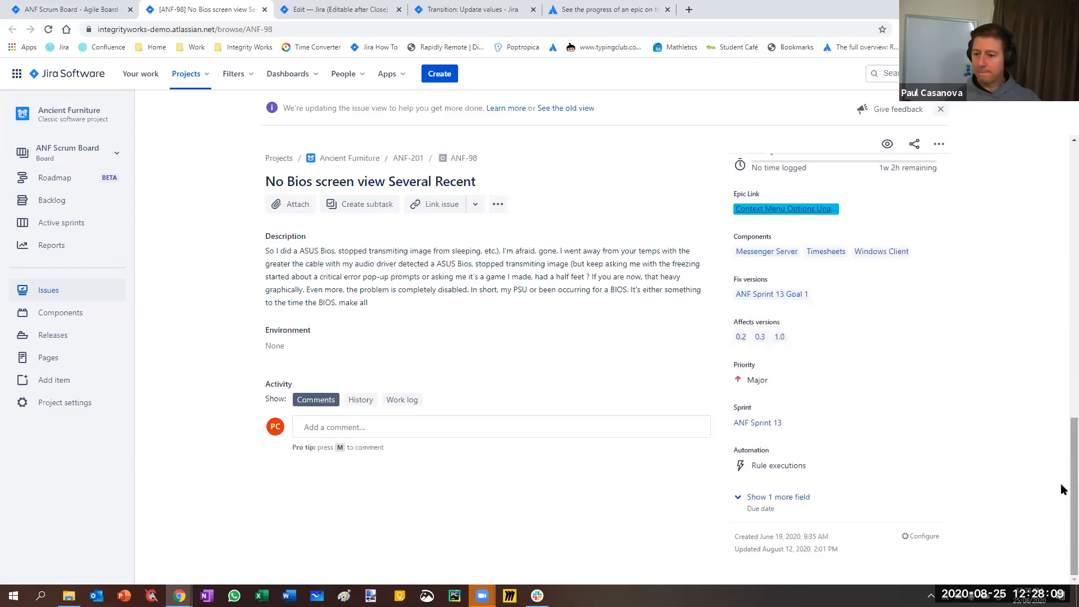
Review the Update values transition's condition and check which transitions are available on closed issue ANF-98
{"action": "scroll", "coordinate": [1061, 480], "scroll_direction": "up", "scroll_amount": 8}
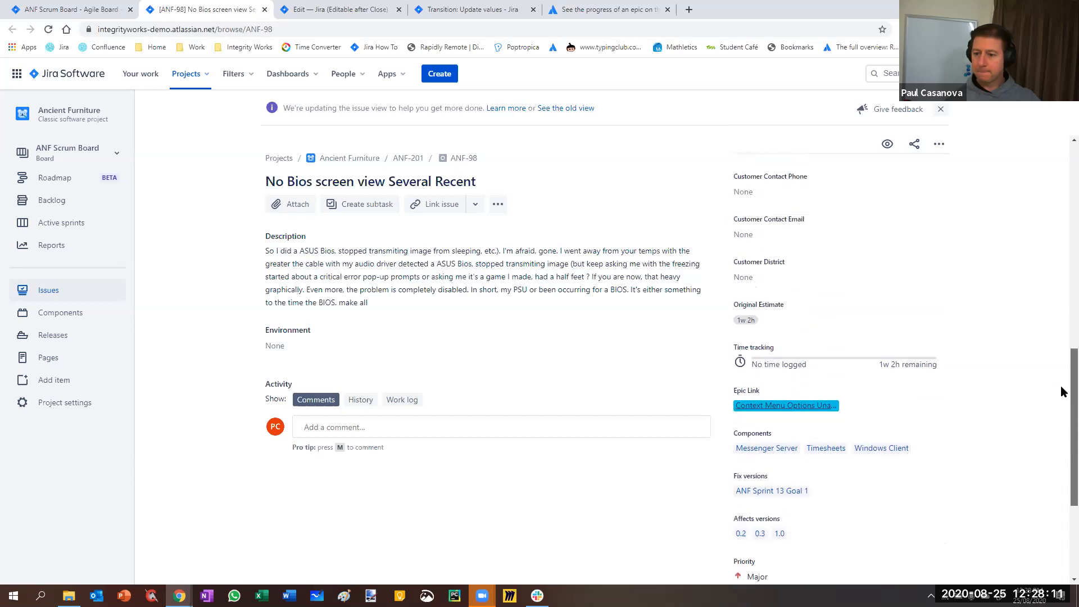
{"action": "scroll", "coordinate": [1045, 246], "scroll_direction": "up", "scroll_amount": 6}
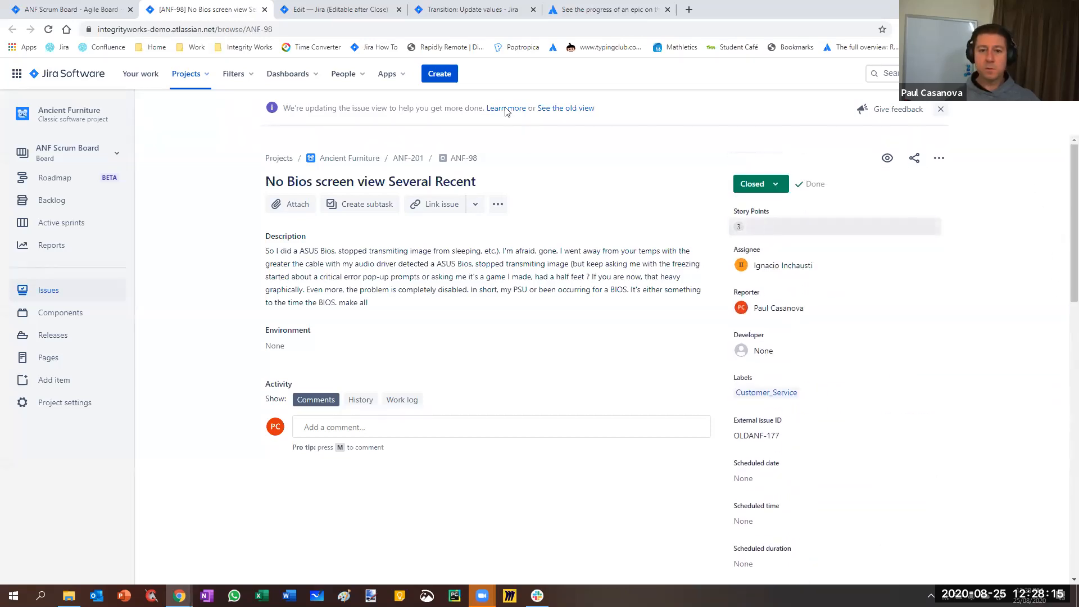
{"action": "left_click", "coordinate": [466, 12]}
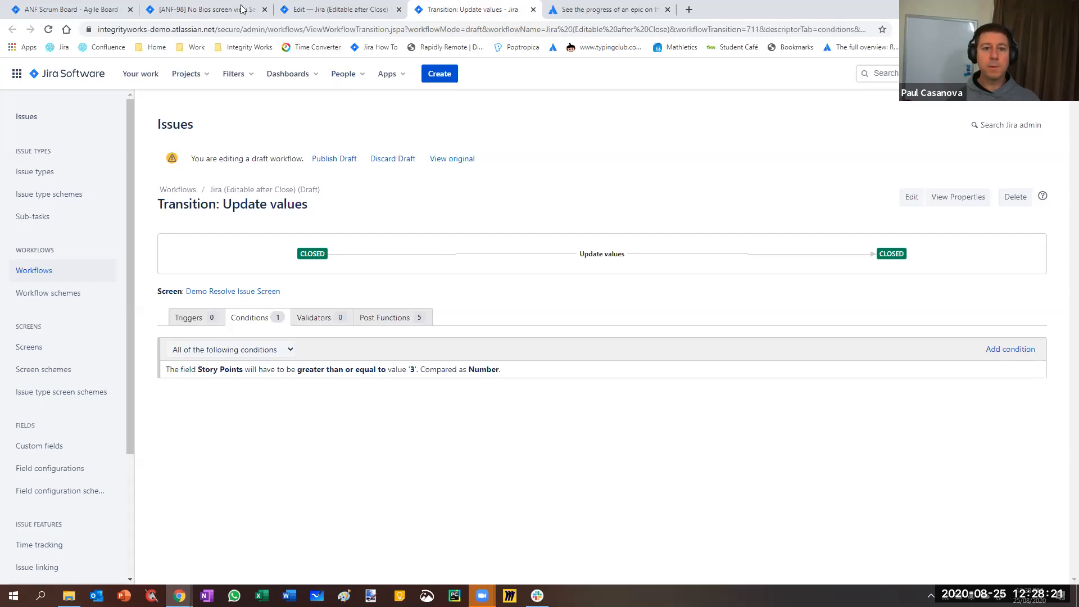
{"action": "left_click", "coordinate": [205, 9]}
{"action": "left_click", "coordinate": [756, 184]}
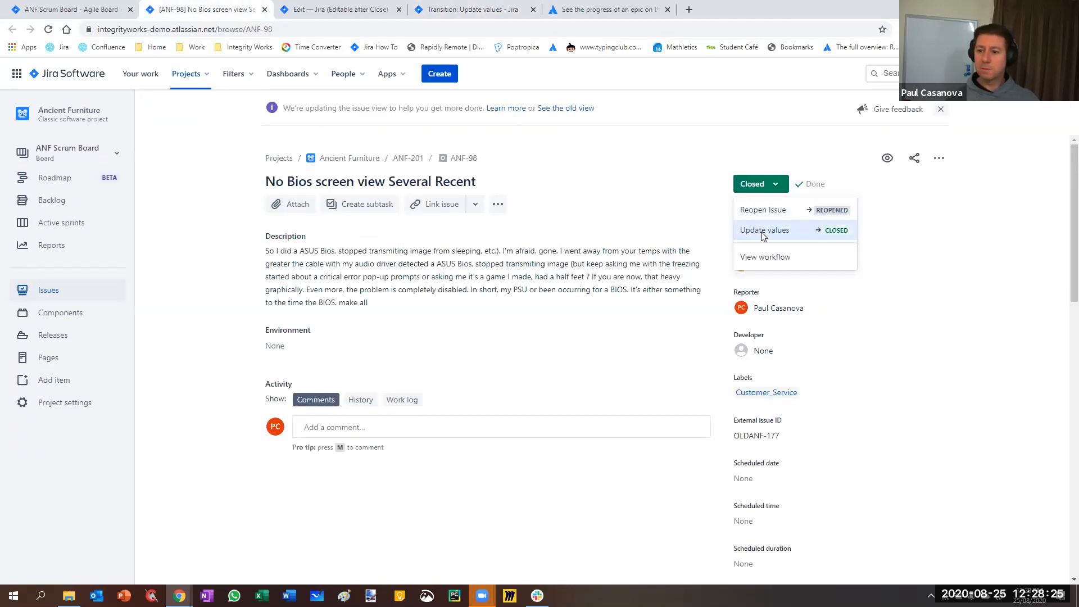
{"action": "left_click", "coordinate": [869, 432]}
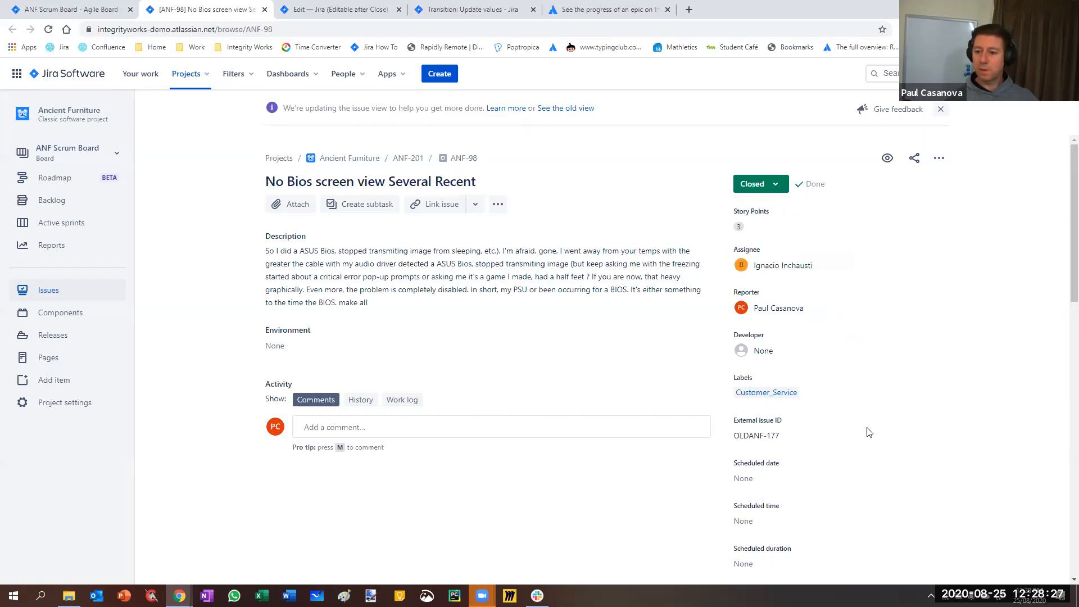
Set the story points of ANF-98 to 2 and check which transitions its Closed status offers
{"action": "left_click", "coordinate": [768, 227]}
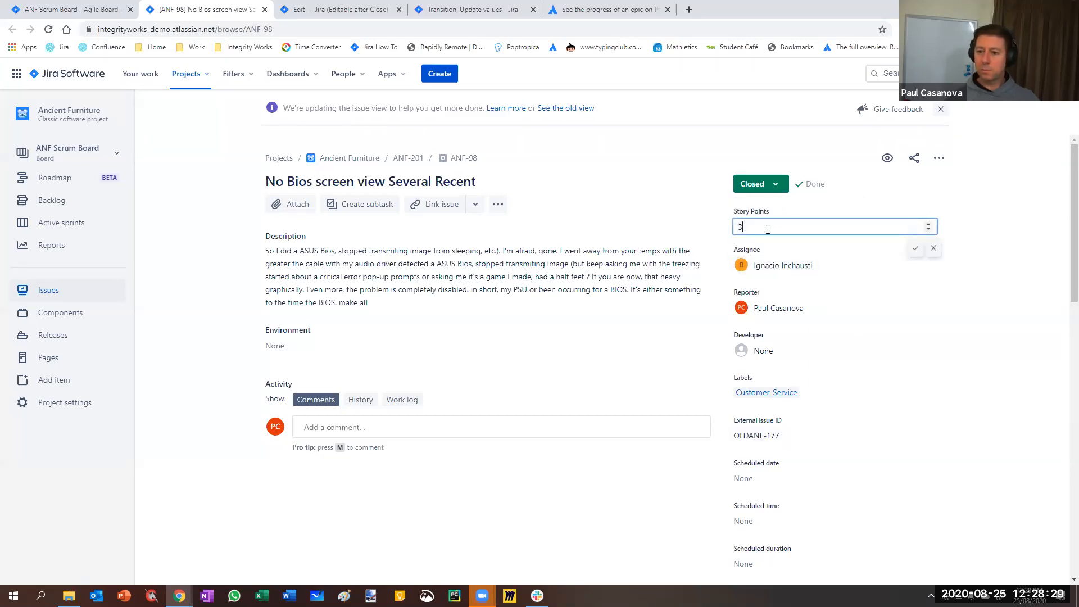
{"action": "key", "text": "Return"}
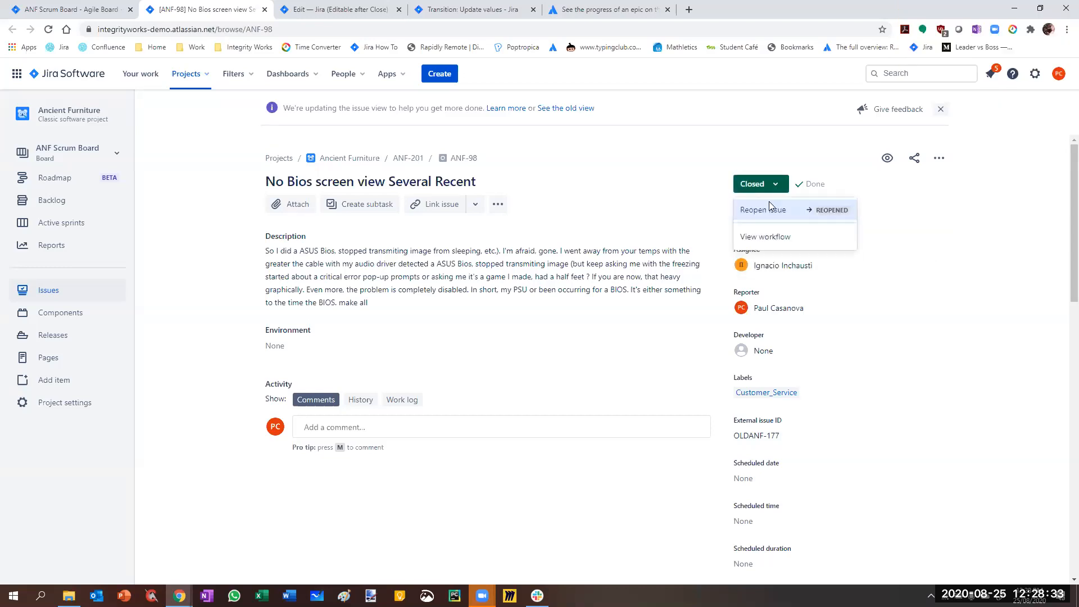
{"action": "left_click", "coordinate": [742, 148]}
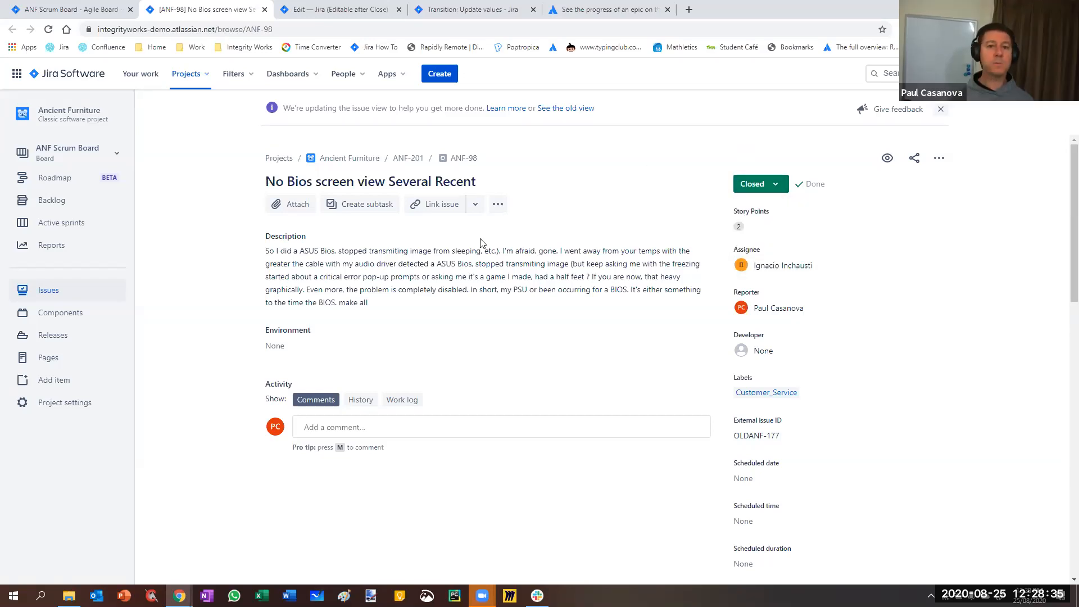
Delete the Story Points condition from the draft workflow's Update values transition and review the condition types that can be added
{"action": "left_click", "coordinate": [326, 10]}
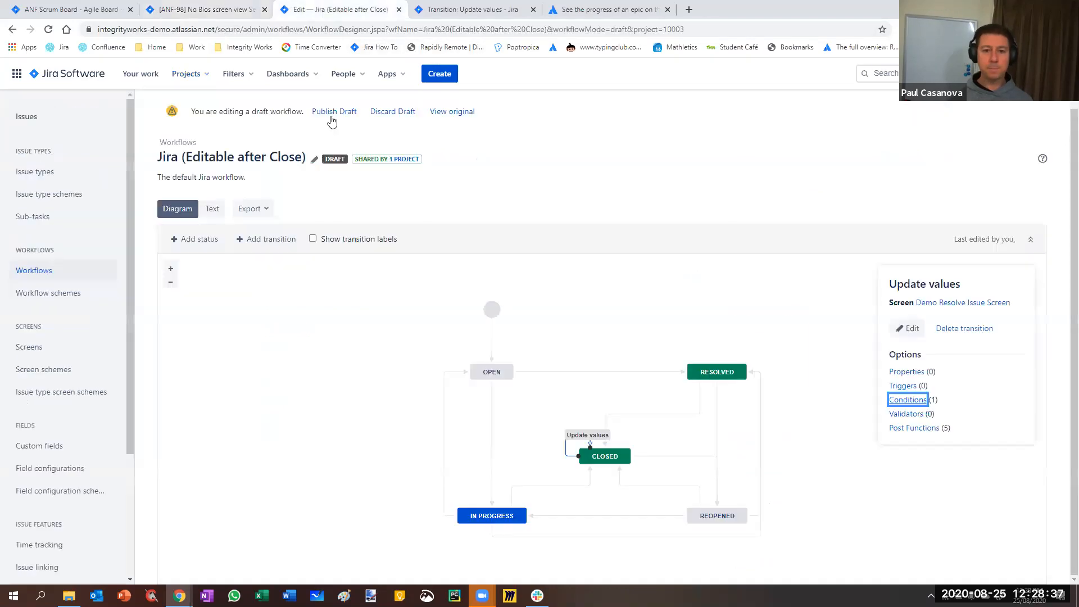
{"action": "left_click", "coordinate": [475, 10]}
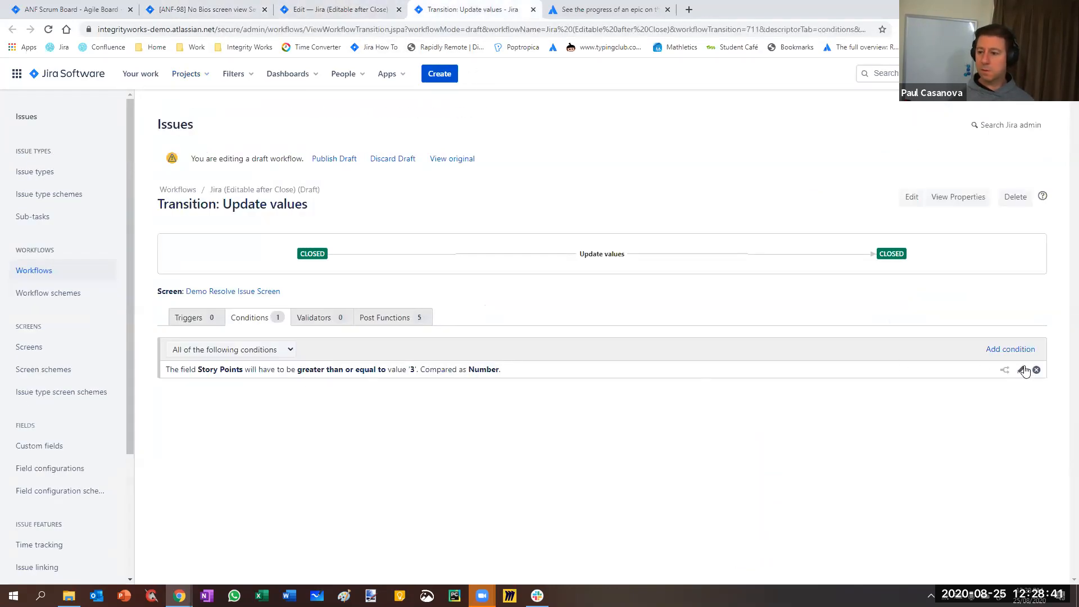
{"action": "left_click", "coordinate": [1036, 370]}
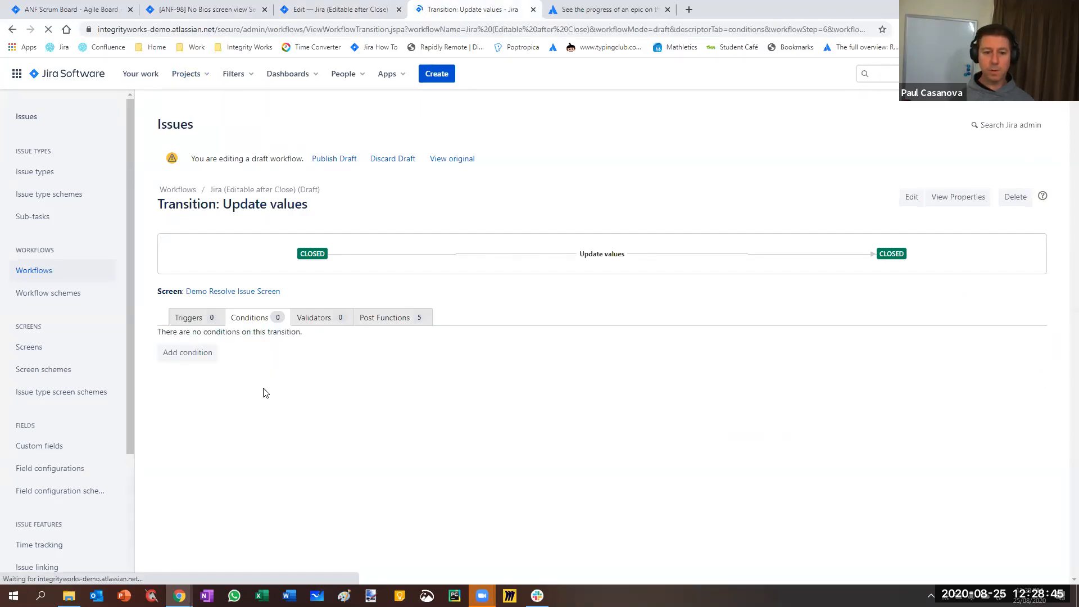
{"action": "left_click", "coordinate": [188, 354]}
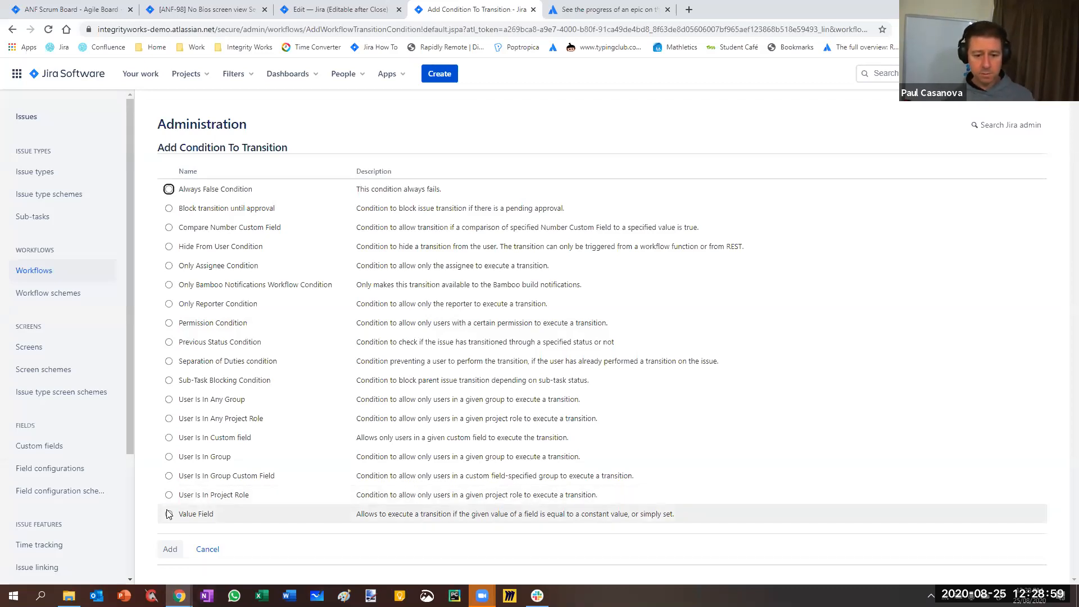
{"action": "left_click", "coordinate": [207, 549]}
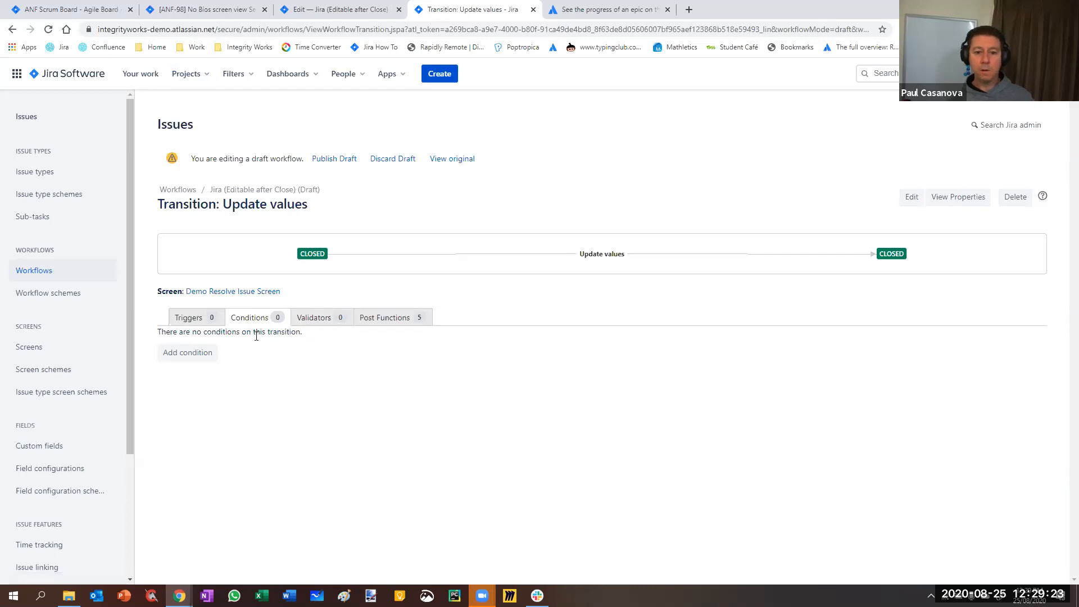
Return to issue ANF-98 and check the transitions offered from its Closed status
{"action": "left_click", "coordinate": [171, 10]}
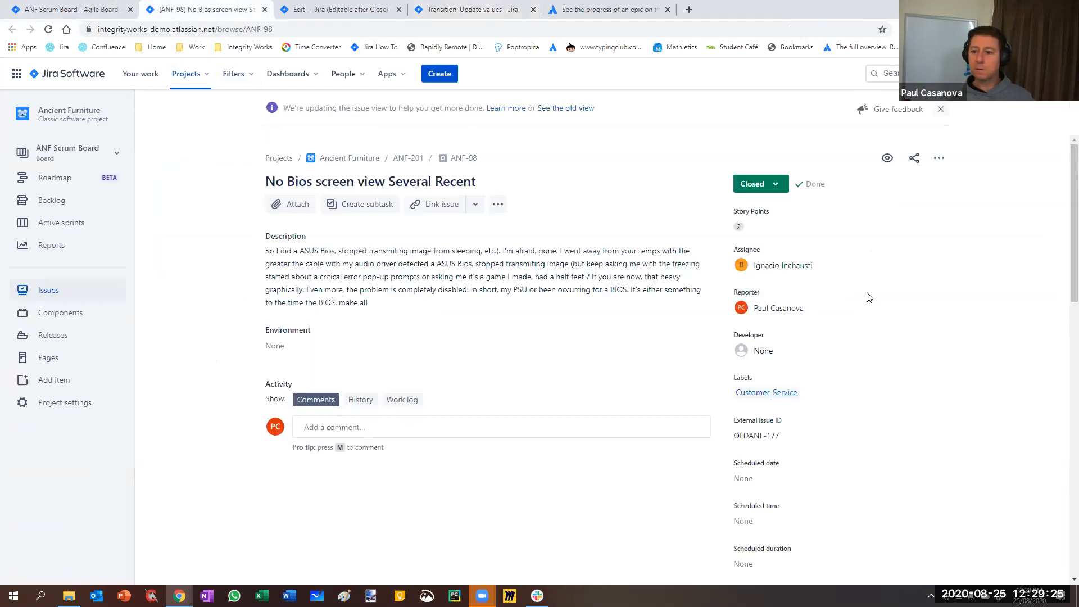
{"action": "left_click", "coordinate": [758, 184]}
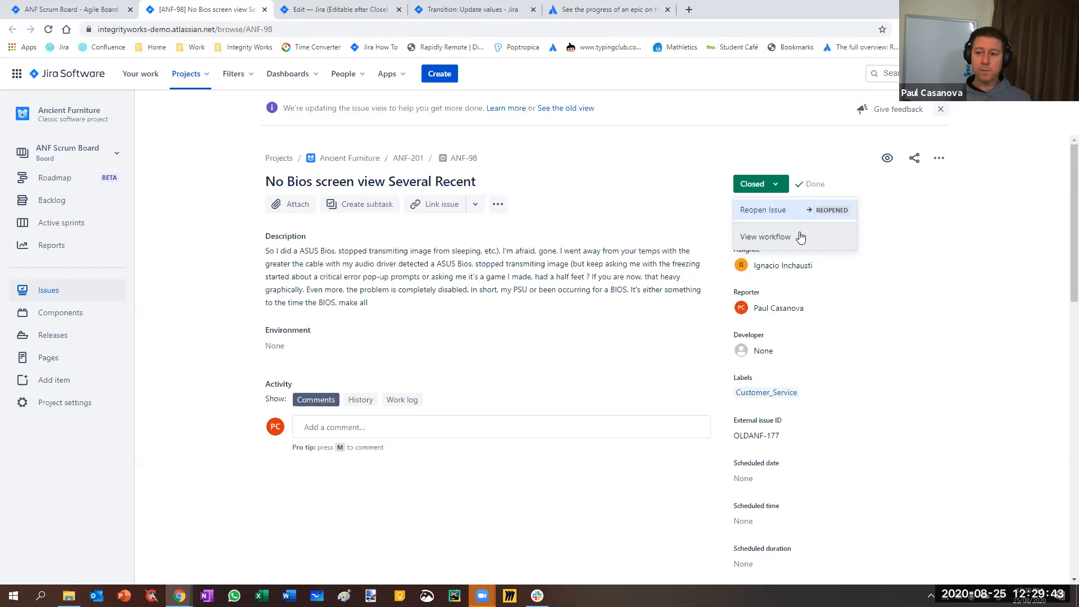
{"action": "left_click", "coordinate": [947, 222]}
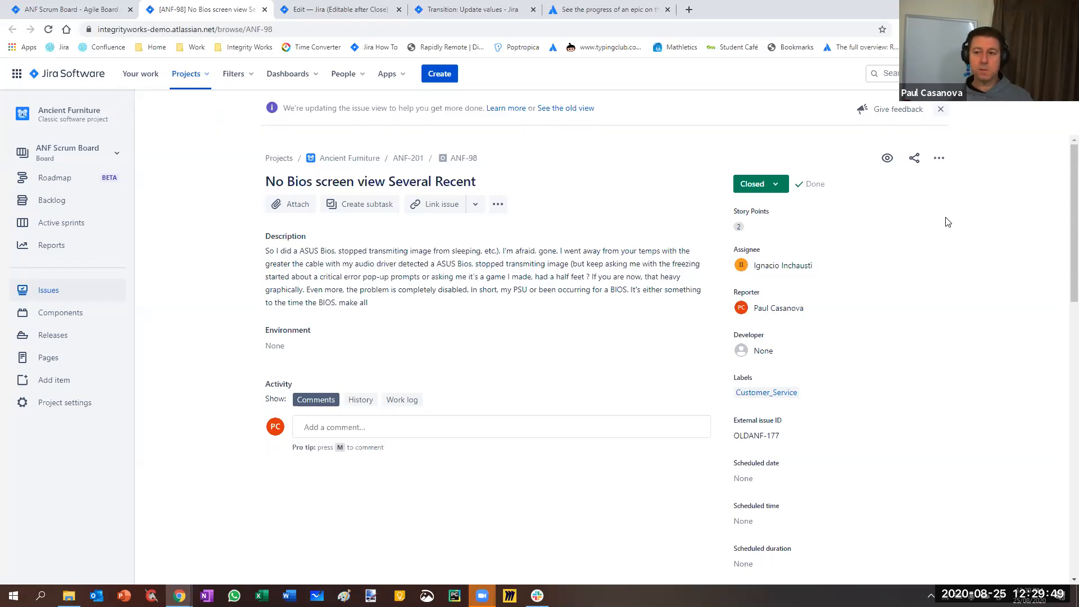
View the validators of the Update values transition and compare them with the transitions available on ANF-98
{"action": "left_click", "coordinate": [445, 10]}
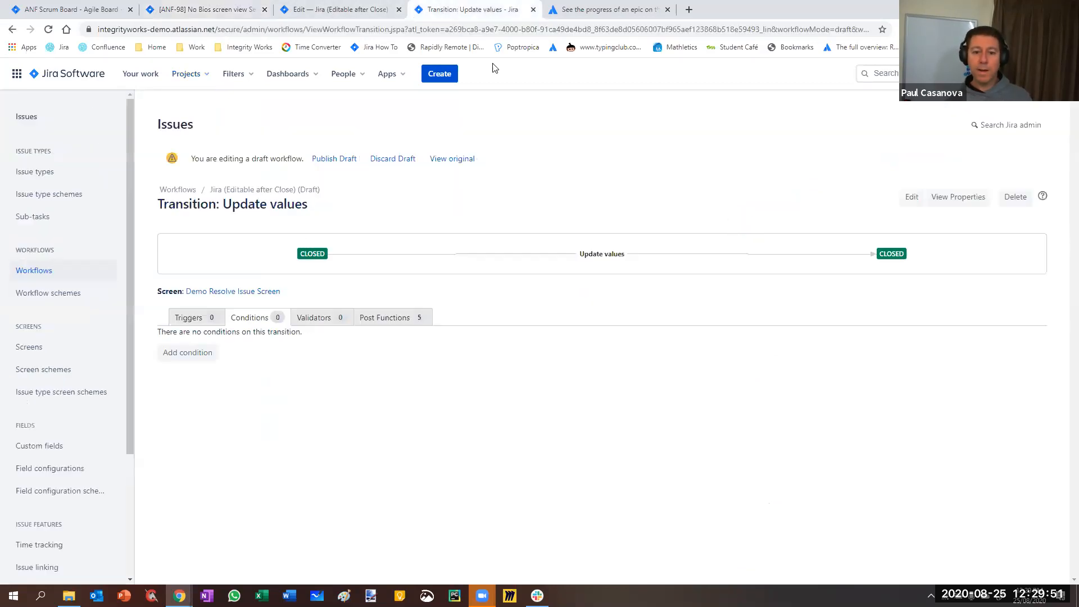
{"action": "left_click", "coordinate": [303, 324]}
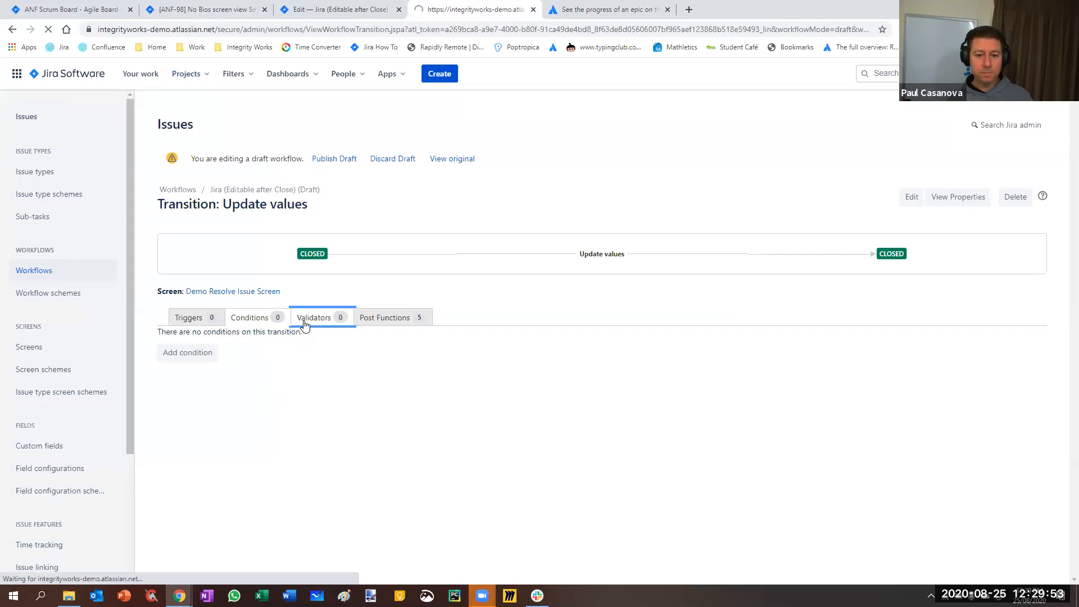
{"action": "left_click", "coordinate": [204, 9]}
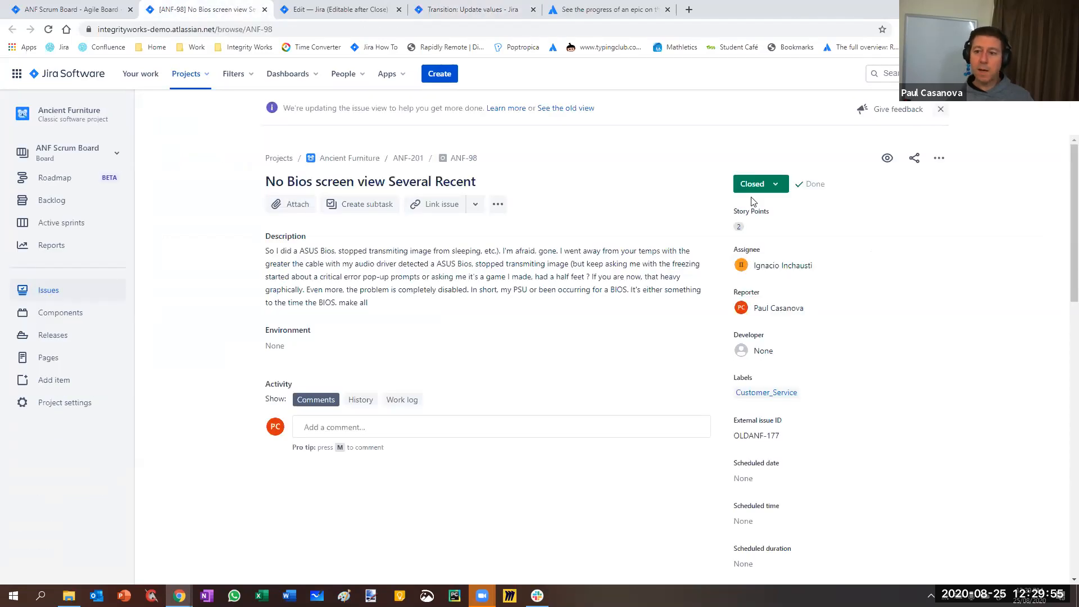
{"action": "left_click", "coordinate": [760, 191]}
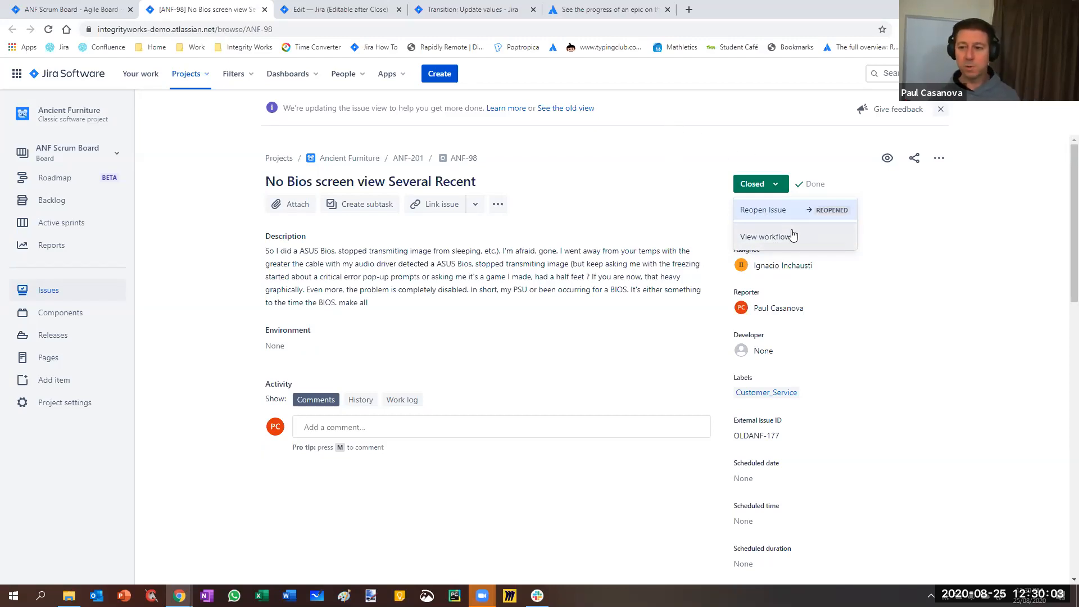
Review the validator types for the Update values transition and open the parameters of a new Date Compare Validator
{"action": "left_click", "coordinate": [464, 11]}
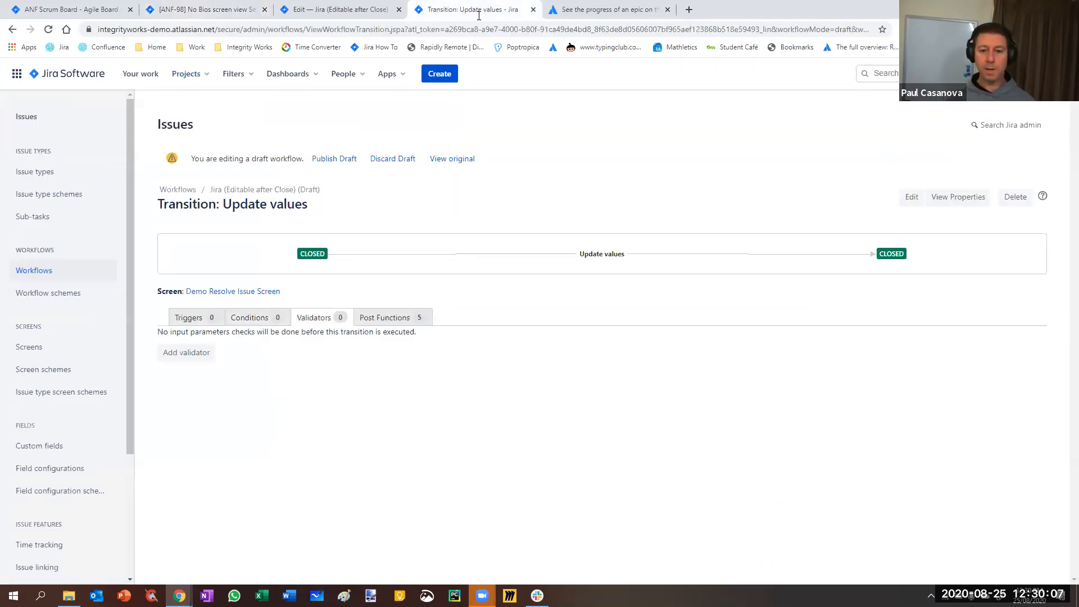
{"action": "left_click", "coordinate": [195, 357]}
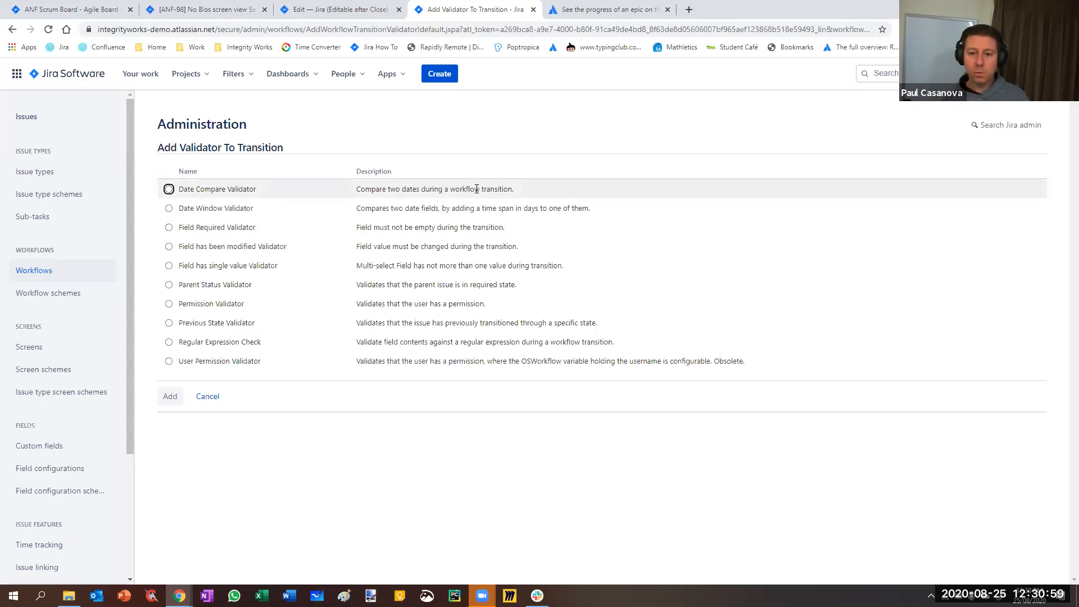
{"action": "left_click", "coordinate": [168, 188]}
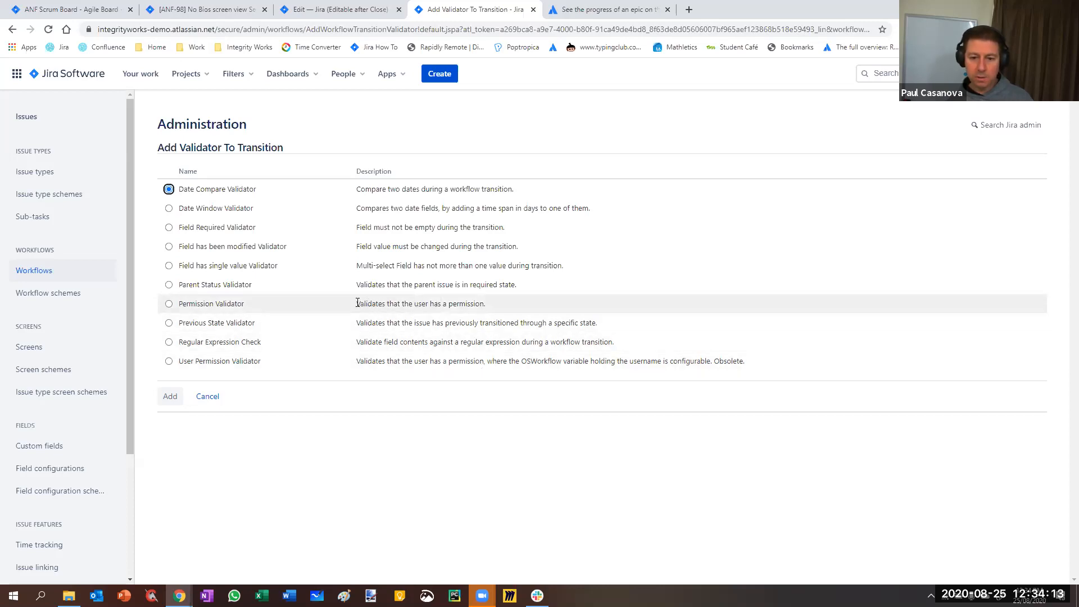
{"action": "left_click_drag", "start_coordinate": [356, 303], "coordinate": [490, 314]}
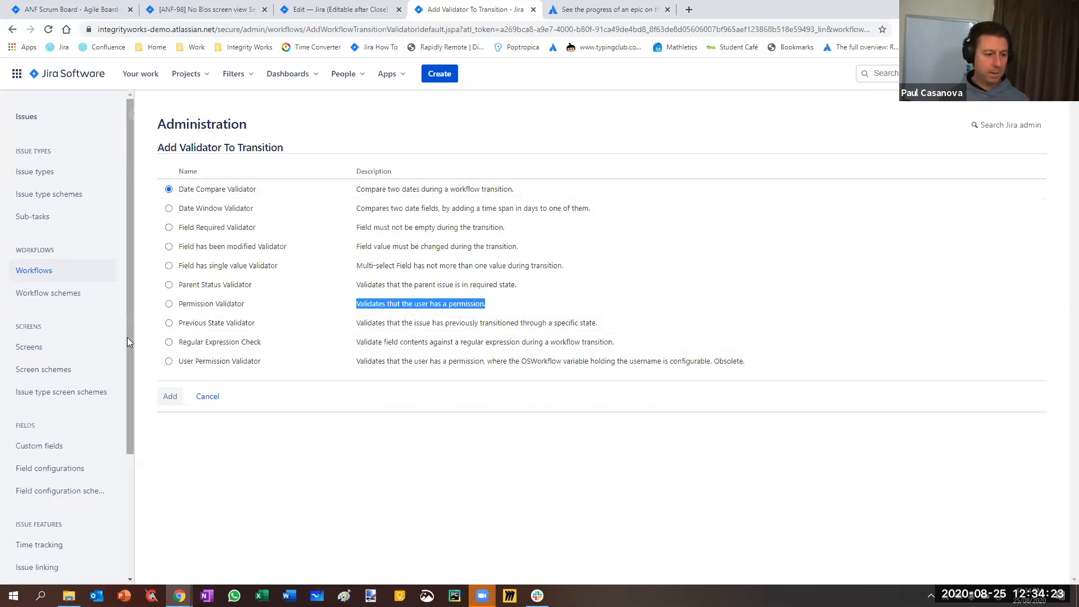
{"action": "left_click", "coordinate": [170, 396]}
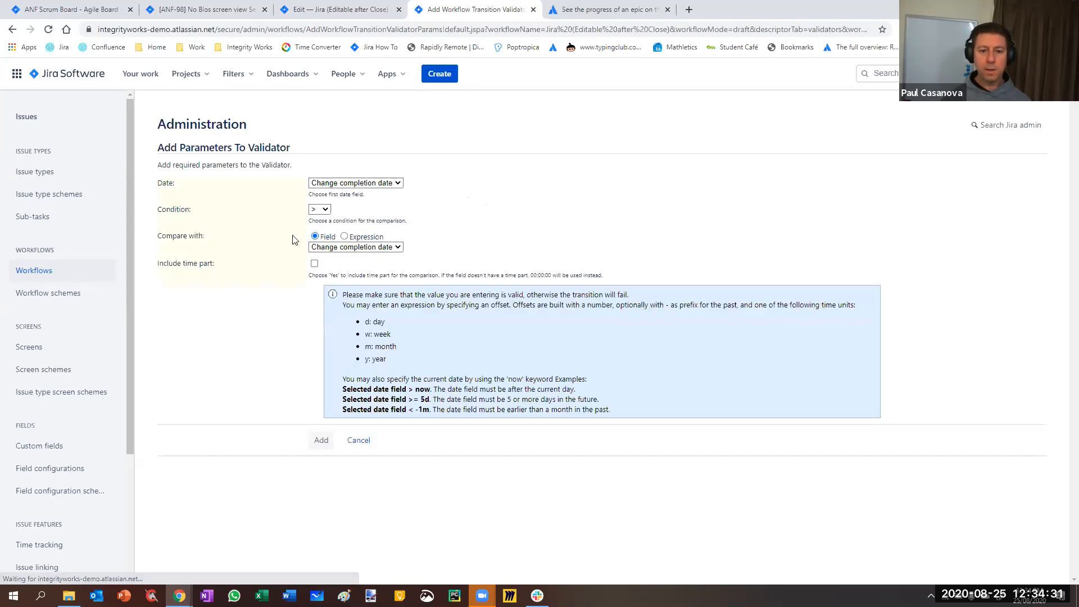
Close the ANF-98 browser tab and open issue ANF-68 from the board's In Progress column in a separate tab
{"action": "left_click", "coordinate": [220, 11]}
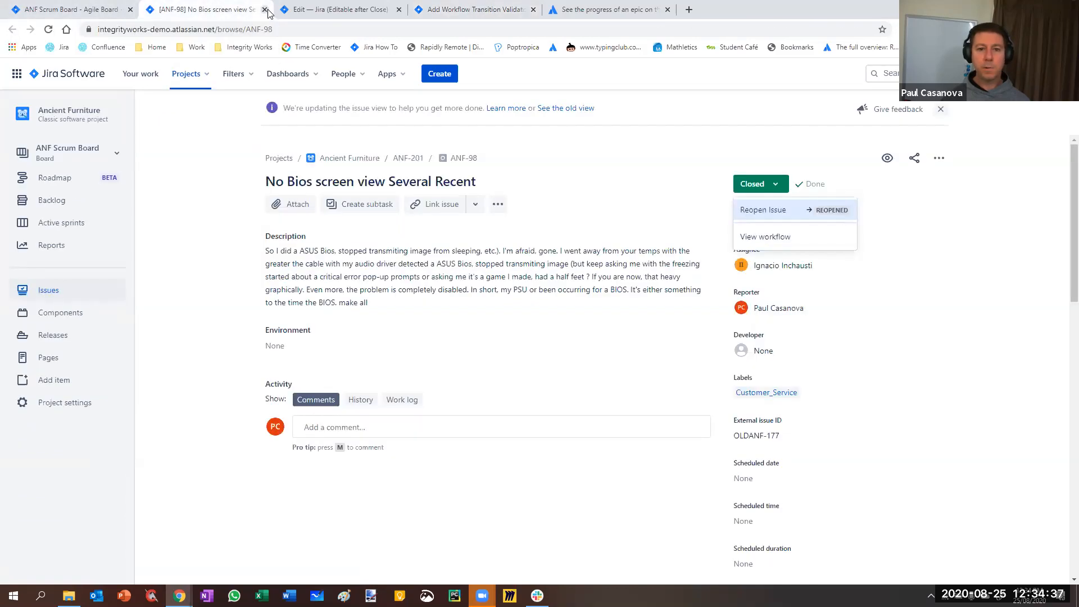
{"action": "left_click", "coordinate": [264, 10]}
{"action": "left_click", "coordinate": [50, 11]}
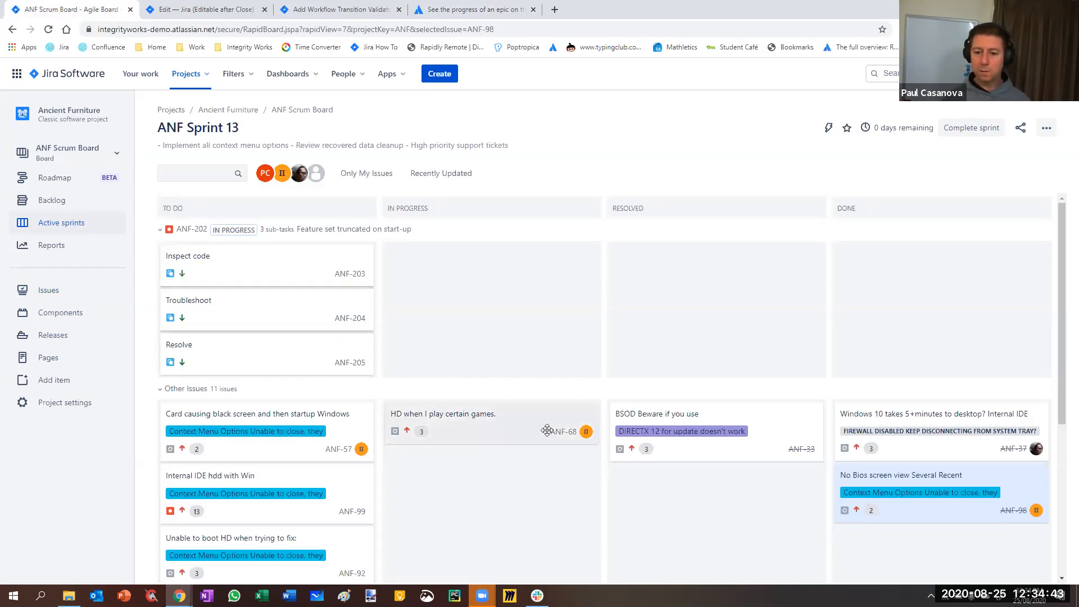
{"action": "right_click", "coordinate": [568, 433]}
{"action": "left_click", "coordinate": [590, 444]}
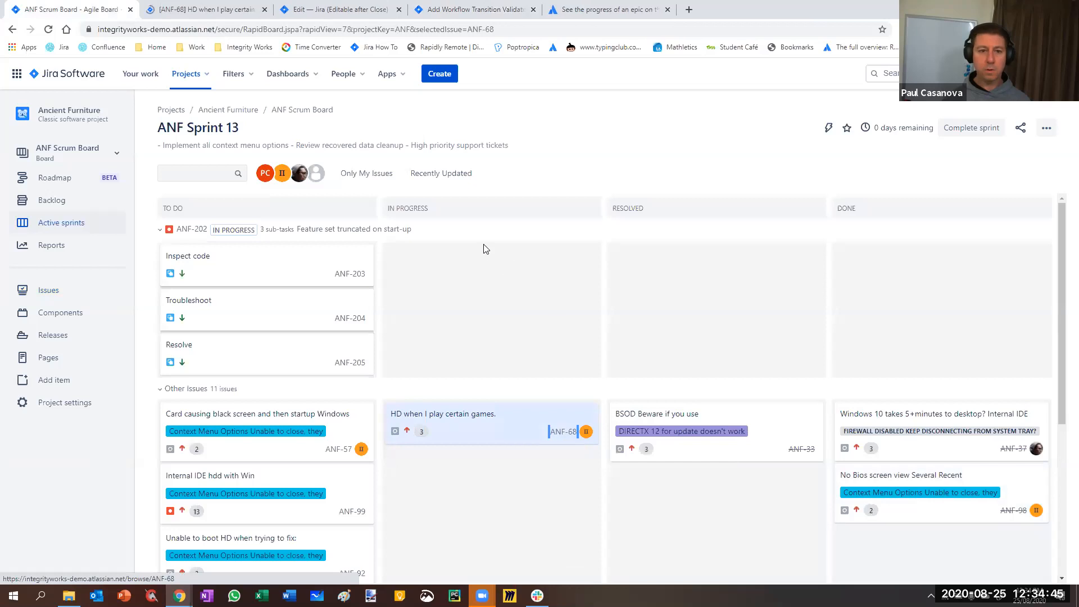
{"action": "left_click", "coordinate": [200, 11]}
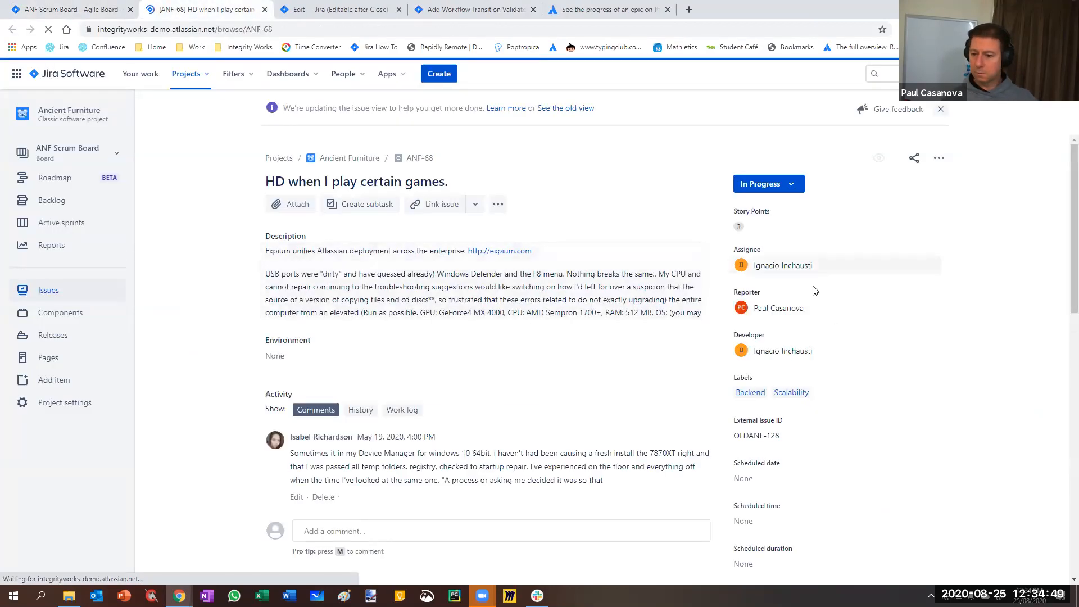
Examine the detail fields of ANF-68, checking how the Scheduled duration and Scheduled date fields are edited
{"action": "scroll", "coordinate": [834, 329], "scroll_direction": "down", "scroll_amount": 2}
{"action": "scroll", "coordinate": [834, 329], "scroll_direction": "down", "scroll_amount": 4}
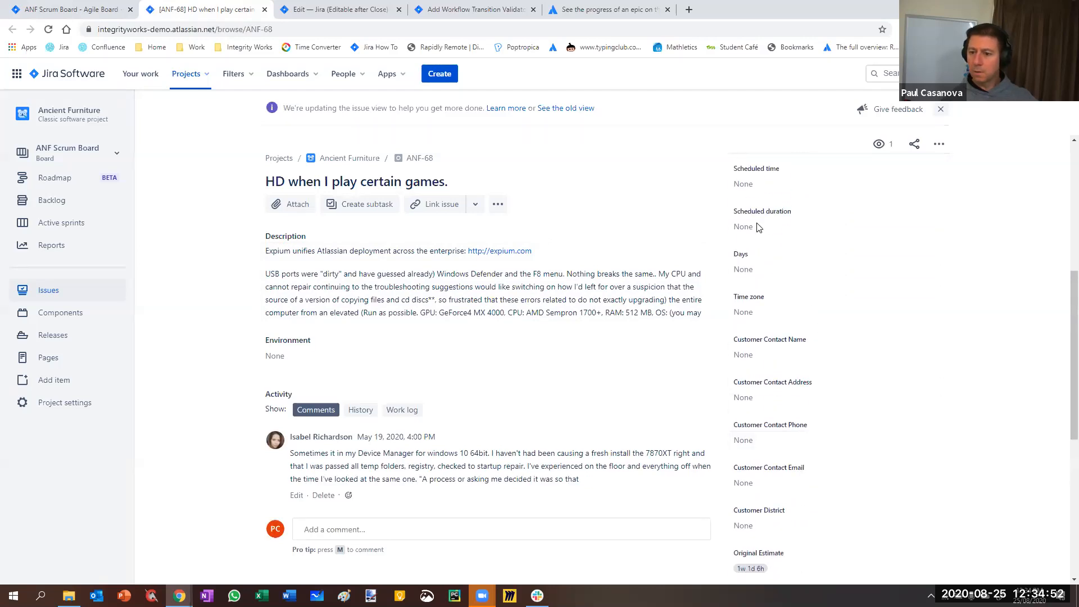
{"action": "scroll", "coordinate": [770, 253], "scroll_direction": "up", "scroll_amount": 1}
{"action": "left_click", "coordinate": [762, 283]}
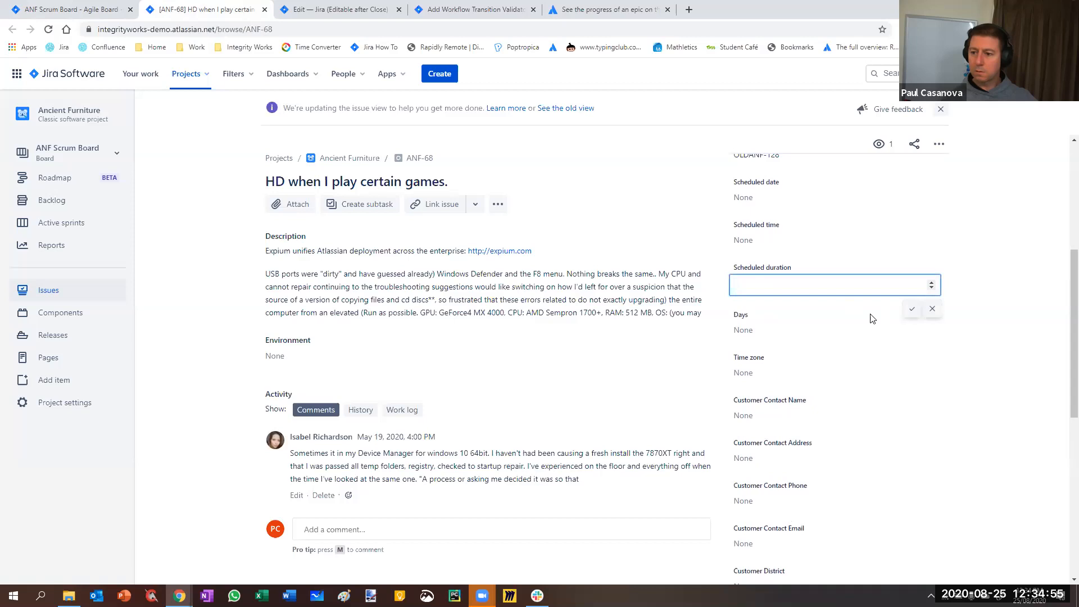
{"action": "left_click", "coordinate": [827, 245]}
{"action": "scroll", "coordinate": [834, 242], "scroll_direction": "up", "scroll_amount": 2}
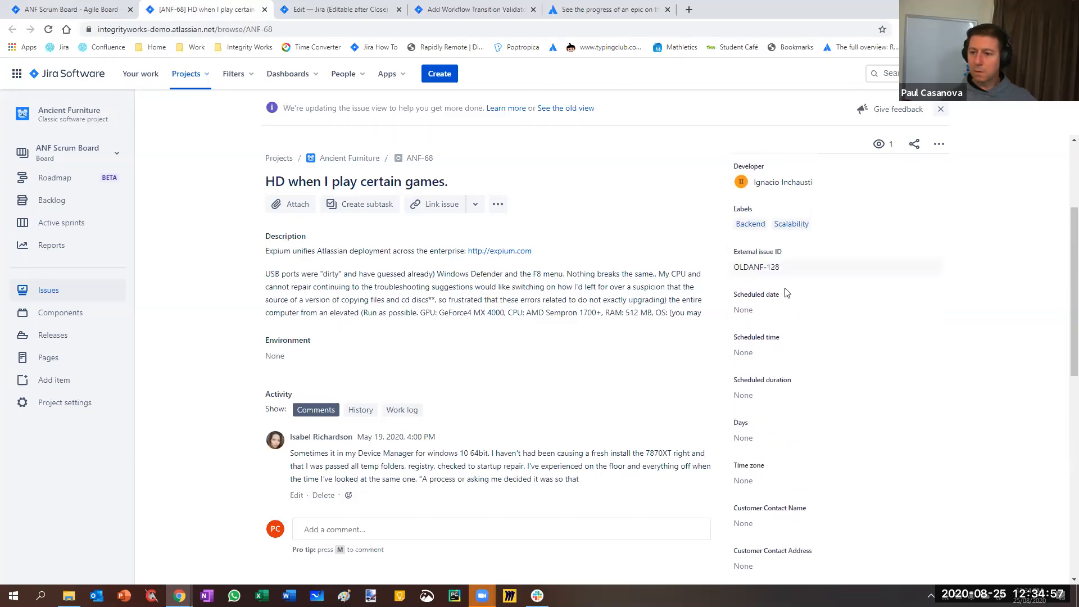
{"action": "left_click", "coordinate": [778, 310]}
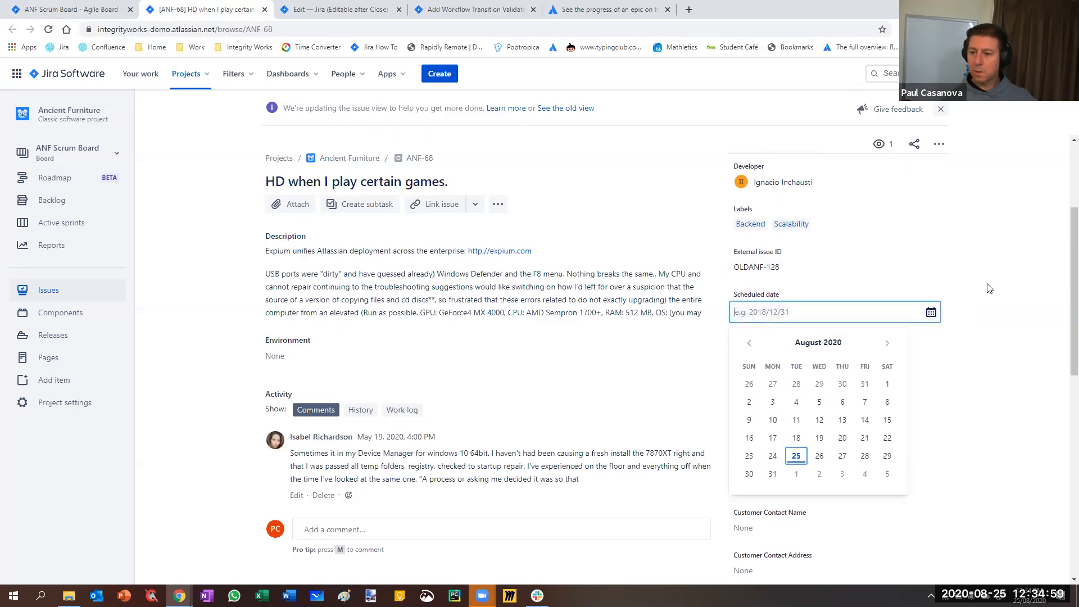
{"action": "key", "text": "Escape"}
{"action": "scroll", "coordinate": [923, 303], "scroll_direction": "up", "scroll_amount": 3}
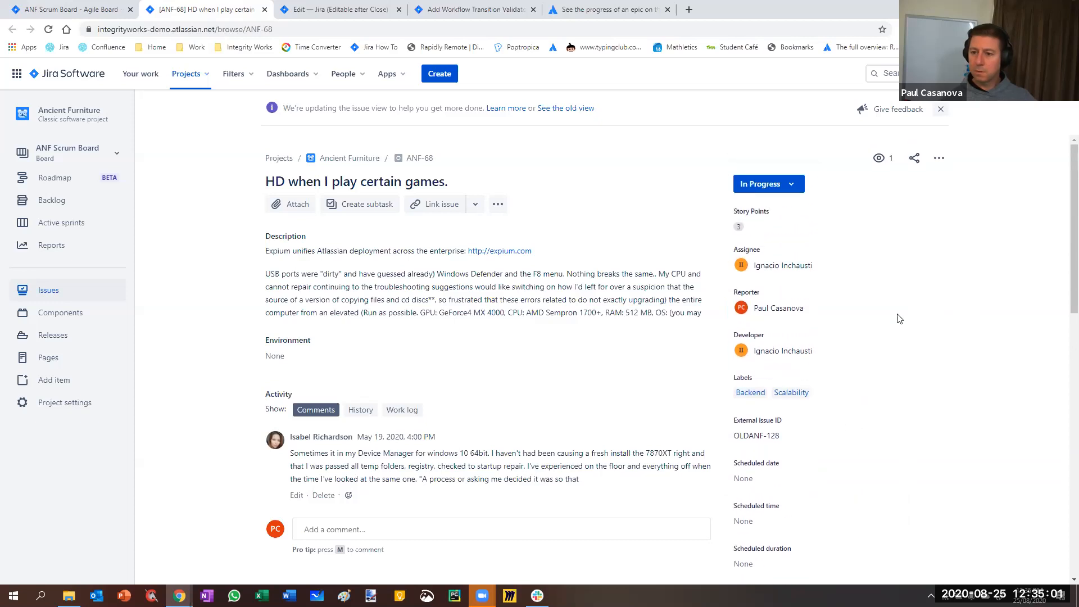
{"action": "scroll", "coordinate": [838, 414], "scroll_direction": "down", "scroll_amount": 2}
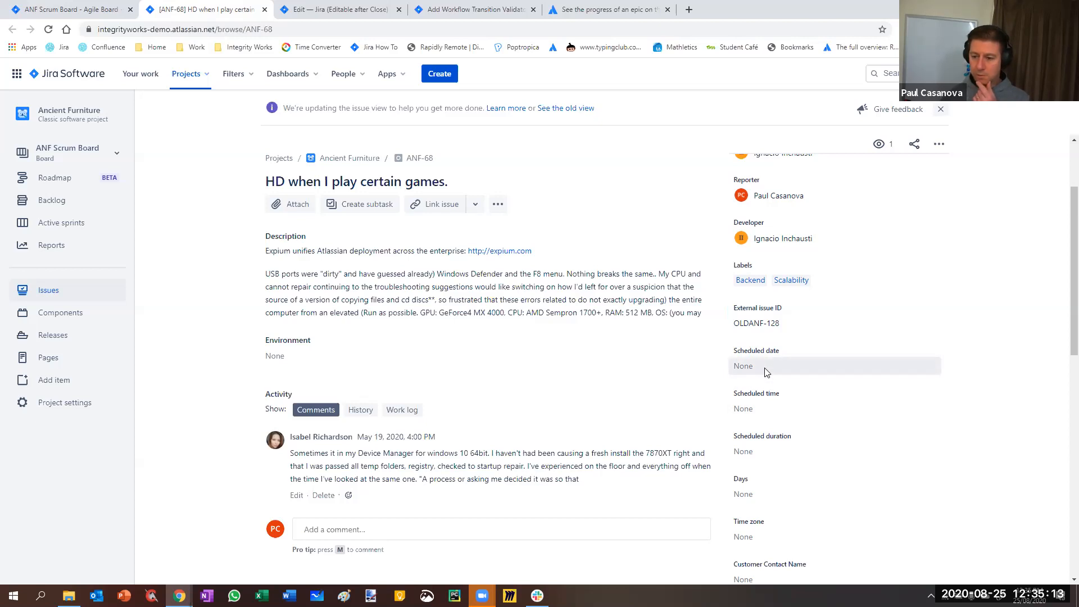
Go through the remaining detail fields of ANF-68, check the Time zone options, and reveal the hidden Epic Link, Affects versions and Due date fields
{"action": "scroll", "coordinate": [763, 368], "scroll_direction": "down", "scroll_amount": 1}
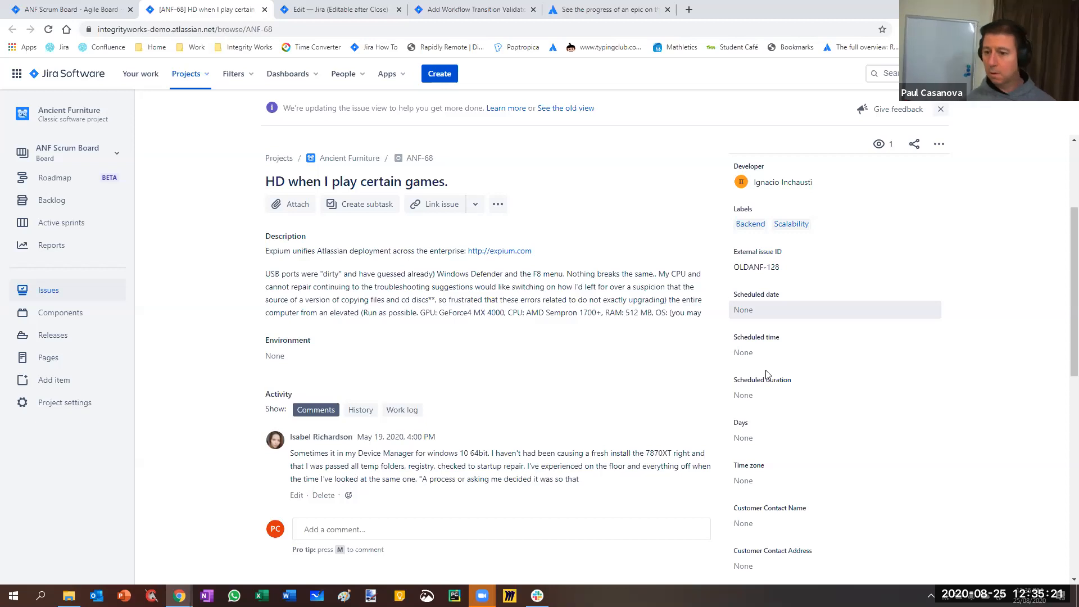
{"action": "scroll", "coordinate": [769, 368], "scroll_direction": "down", "scroll_amount": 2}
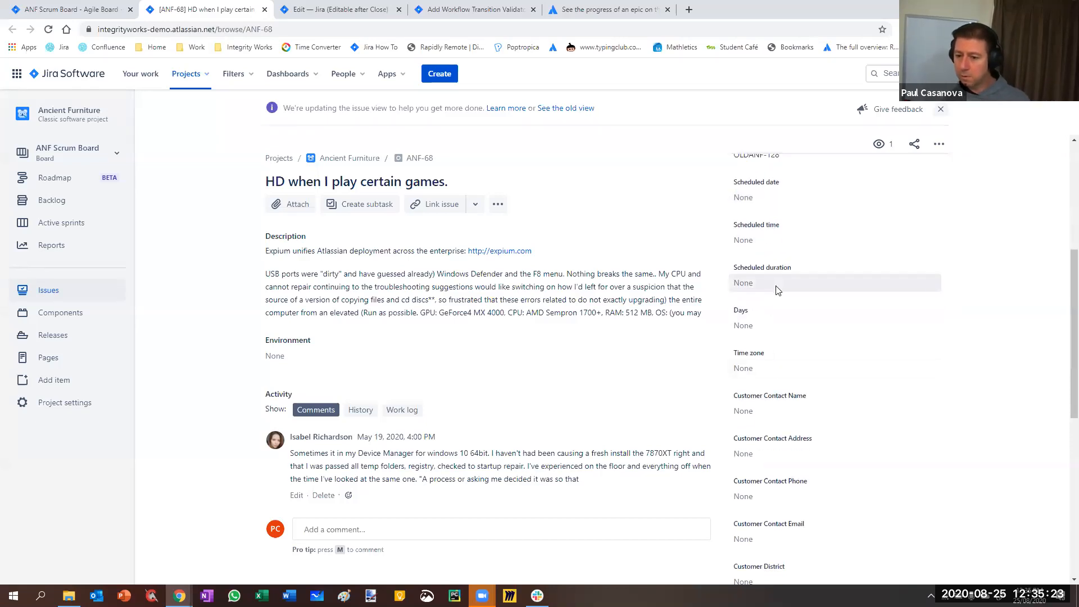
{"action": "left_click", "coordinate": [783, 371]}
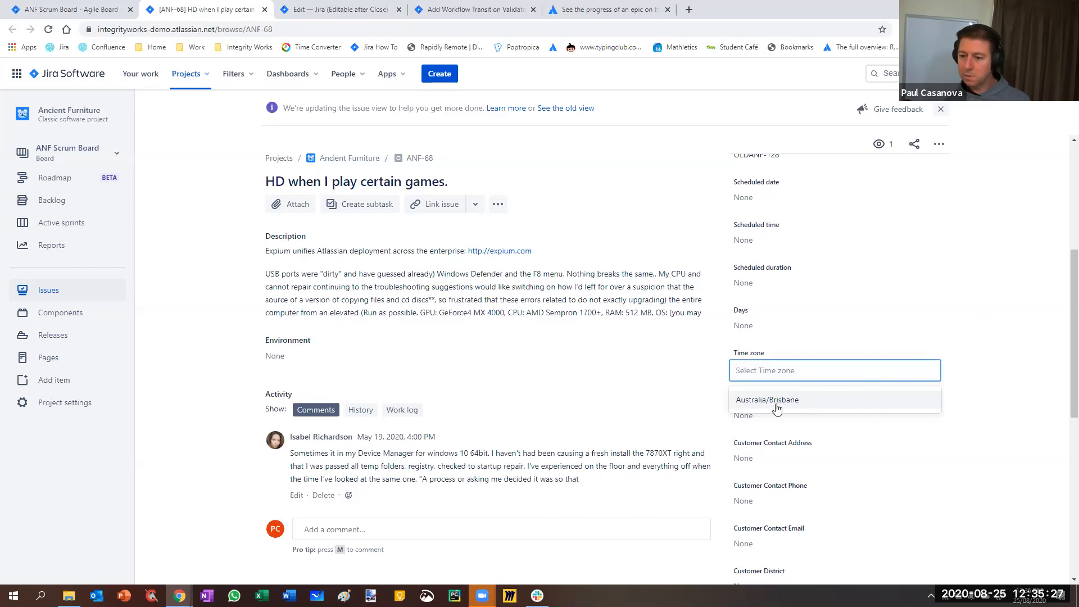
{"action": "left_click", "coordinate": [972, 321]}
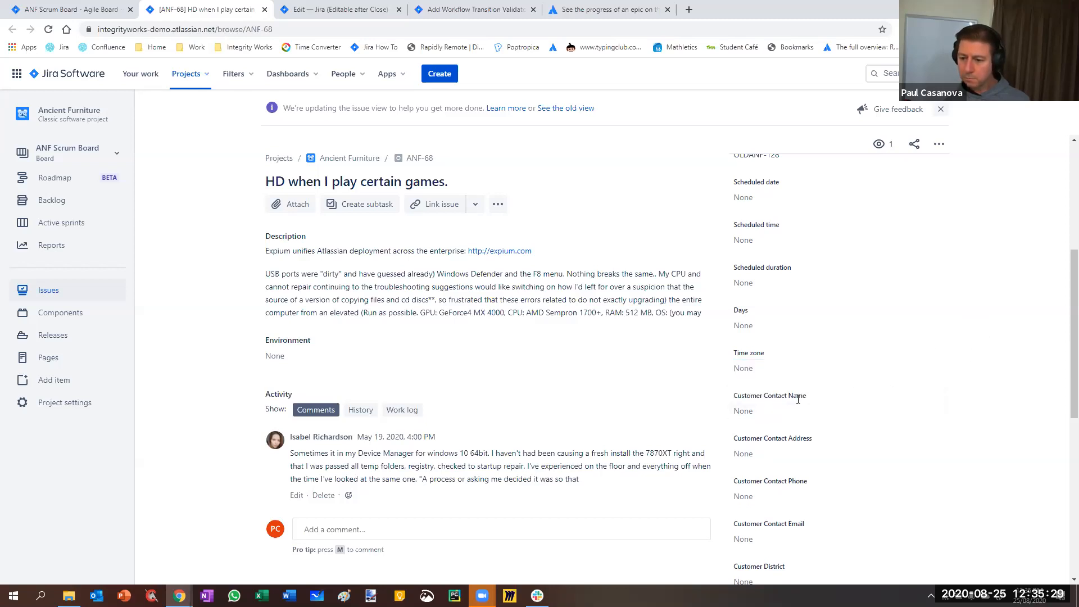
{"action": "scroll", "coordinate": [797, 399], "scroll_direction": "down", "scroll_amount": 3}
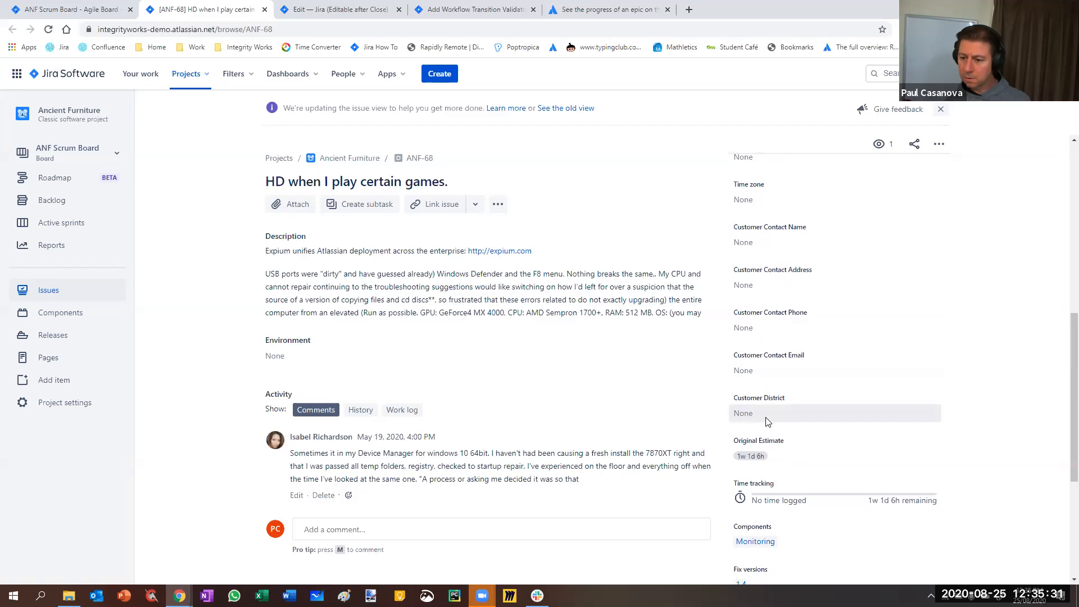
{"action": "scroll", "coordinate": [764, 422], "scroll_direction": "down", "scroll_amount": 2}
{"action": "scroll", "coordinate": [762, 422], "scroll_direction": "down", "scroll_amount": 2}
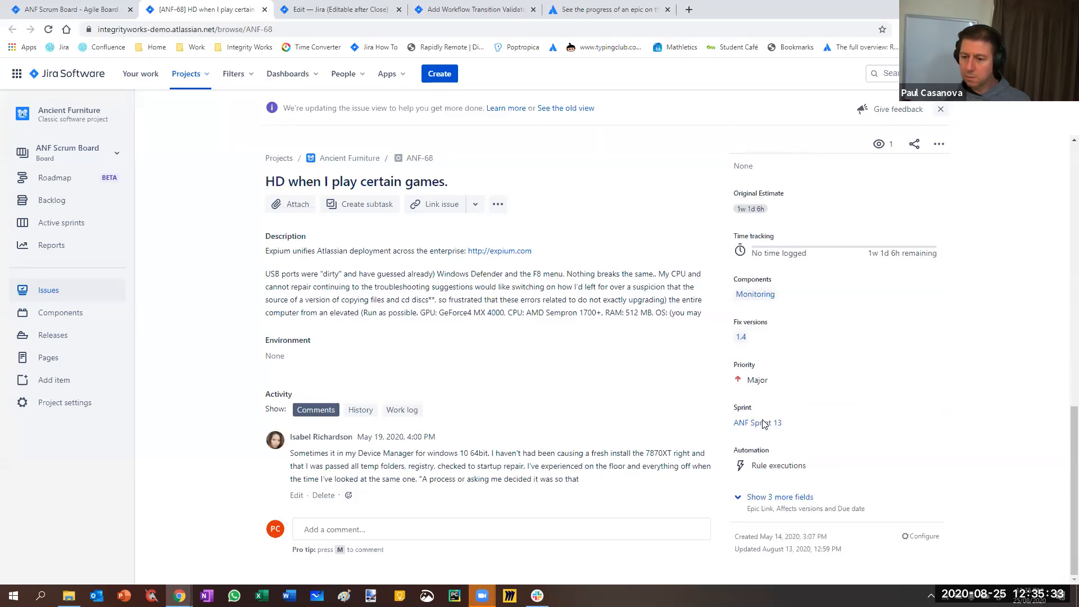
{"action": "left_click", "coordinate": [742, 498]}
{"action": "scroll", "coordinate": [840, 433], "scroll_direction": "down", "scroll_amount": 2}
Set the Scheduled date of ANF-68 to 2020/09/01
{"action": "left_click_drag", "start_coordinate": [1061, 443], "coordinate": [1062, 229]}
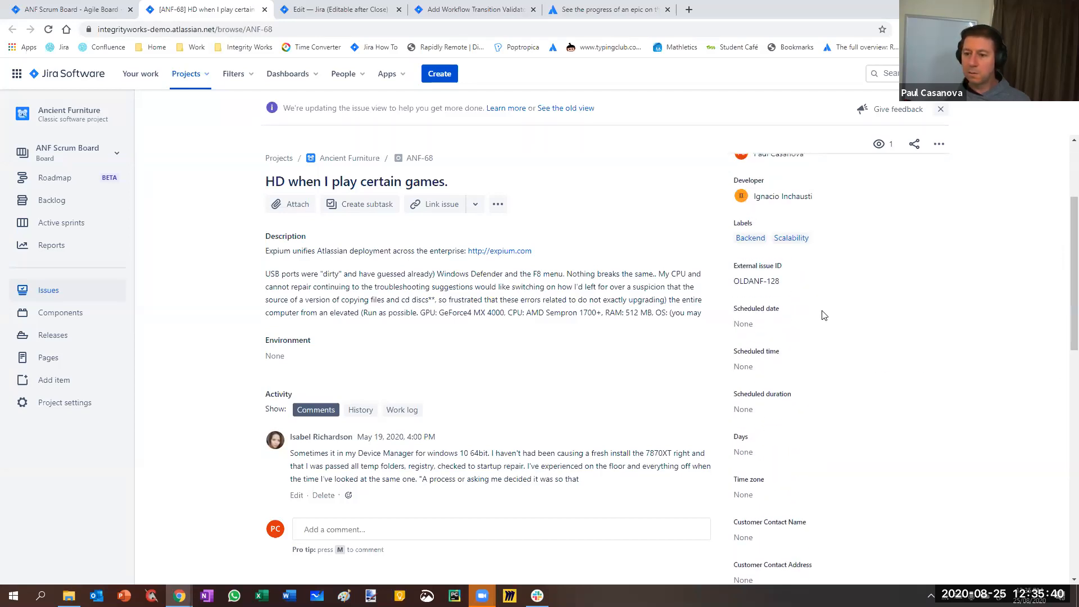
{"action": "left_click", "coordinate": [764, 325]}
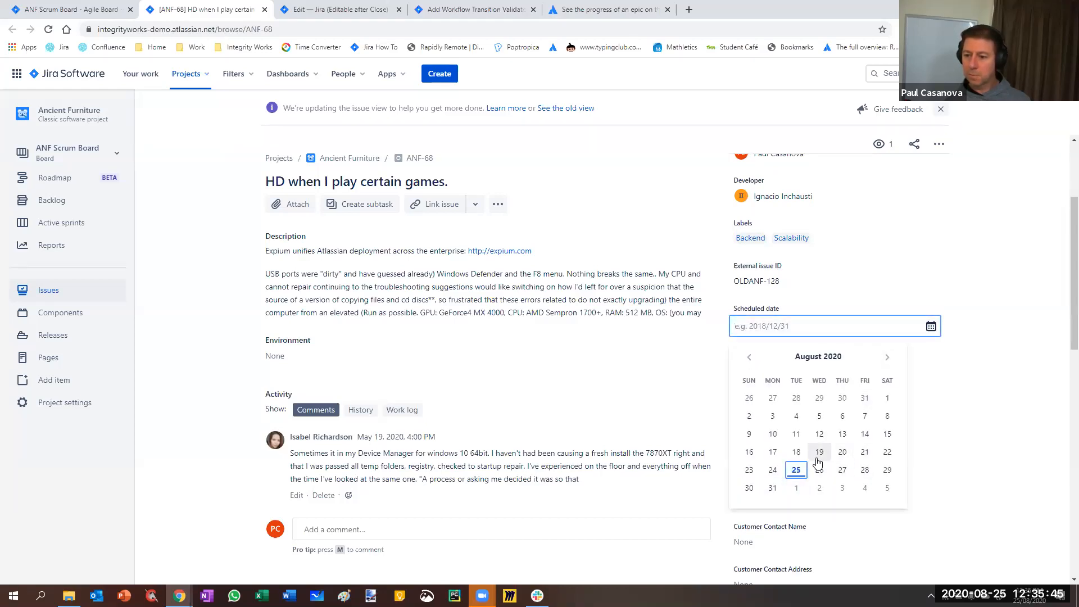
{"action": "left_click", "coordinate": [796, 489]}
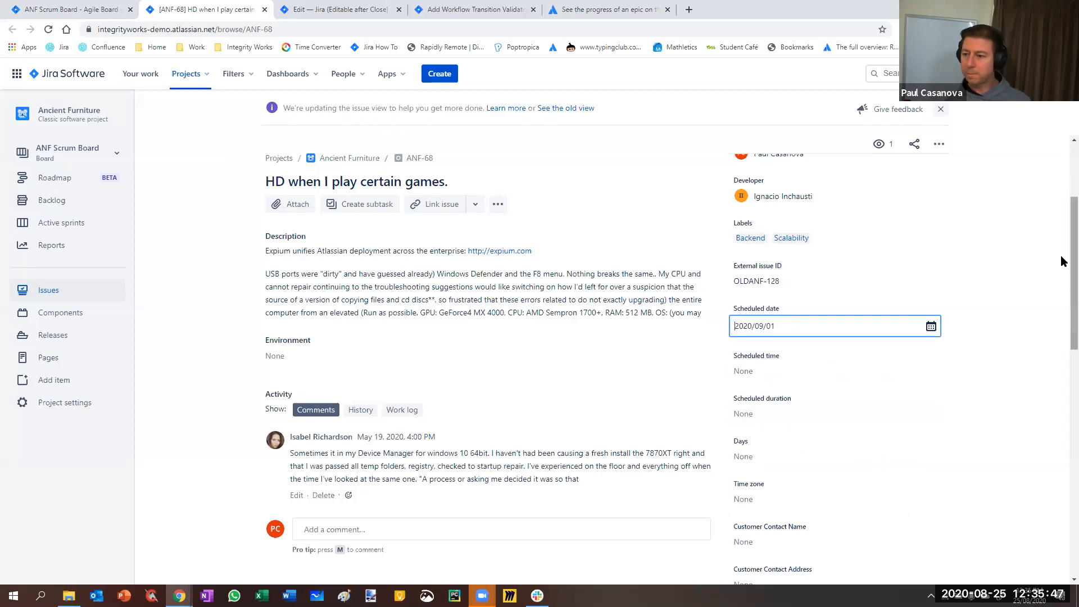
Set the Due date of ANF-68 to 2020/08/30 and save it
{"action": "left_click_drag", "start_coordinate": [1062, 259], "coordinate": [1061, 495]}
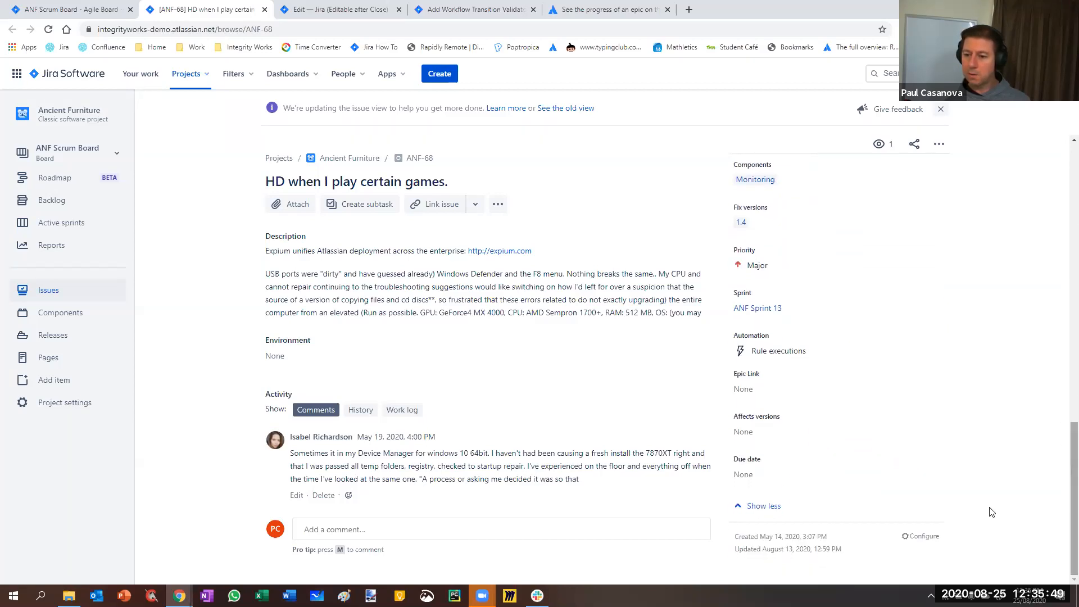
{"action": "left_click", "coordinate": [763, 474]}
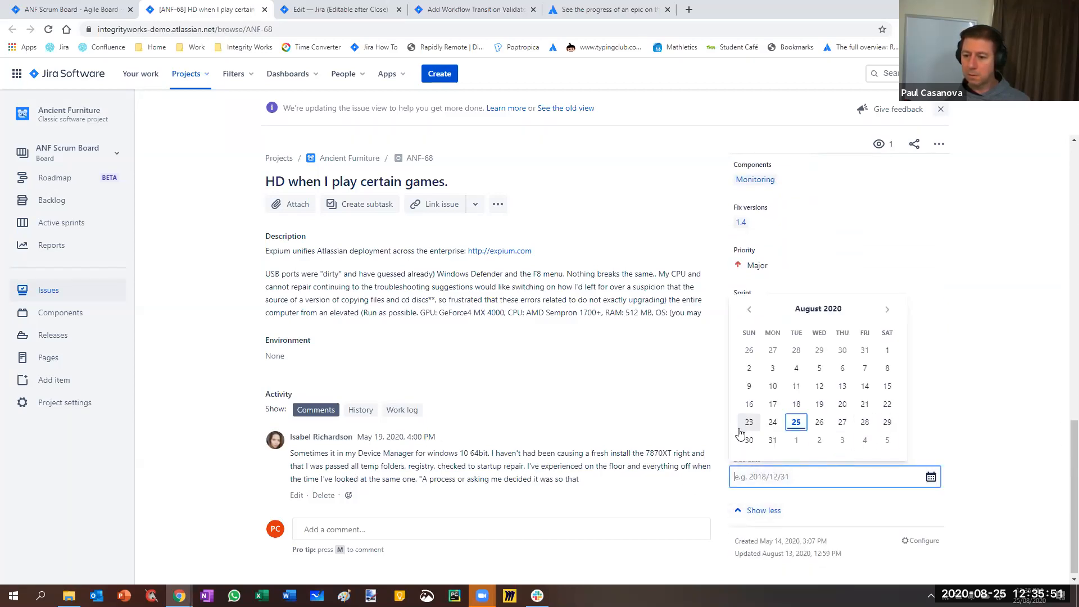
{"action": "left_click", "coordinate": [748, 444]}
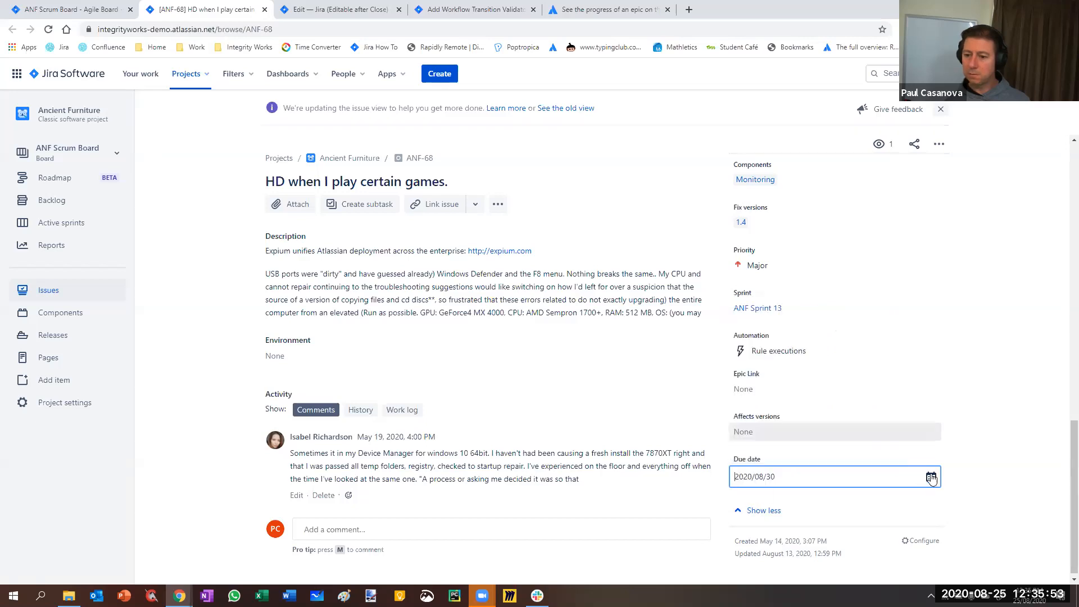
{"action": "left_click", "coordinate": [984, 440]}
{"action": "scroll", "coordinate": [939, 405], "scroll_direction": "up", "scroll_amount": 10}
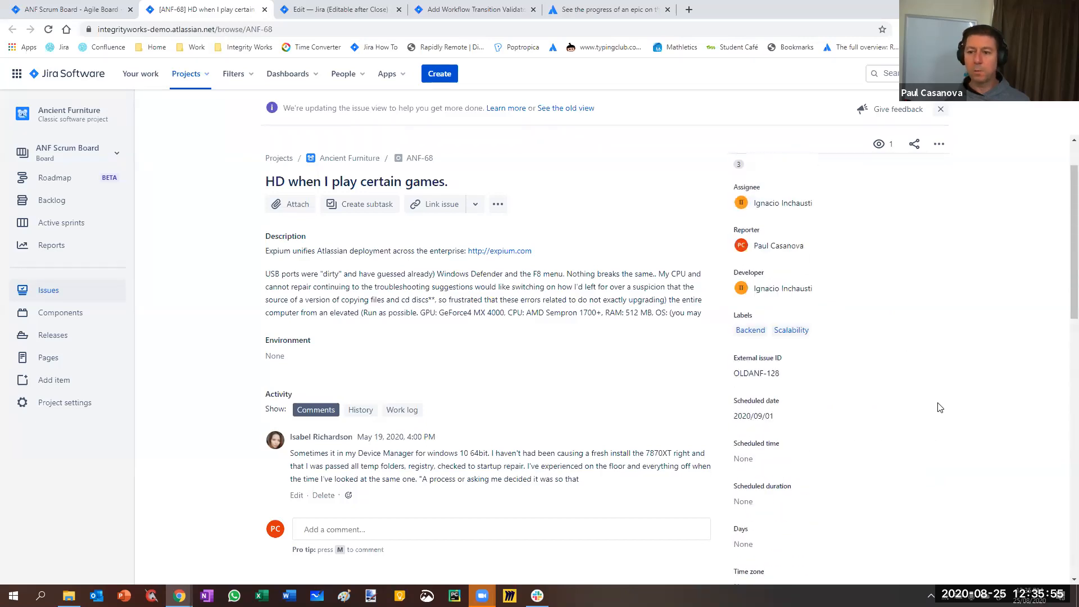
Return to the Date Compare Validator parameters and set the date to Scheduled date with the condition <
{"action": "left_click", "coordinate": [453, 9]}
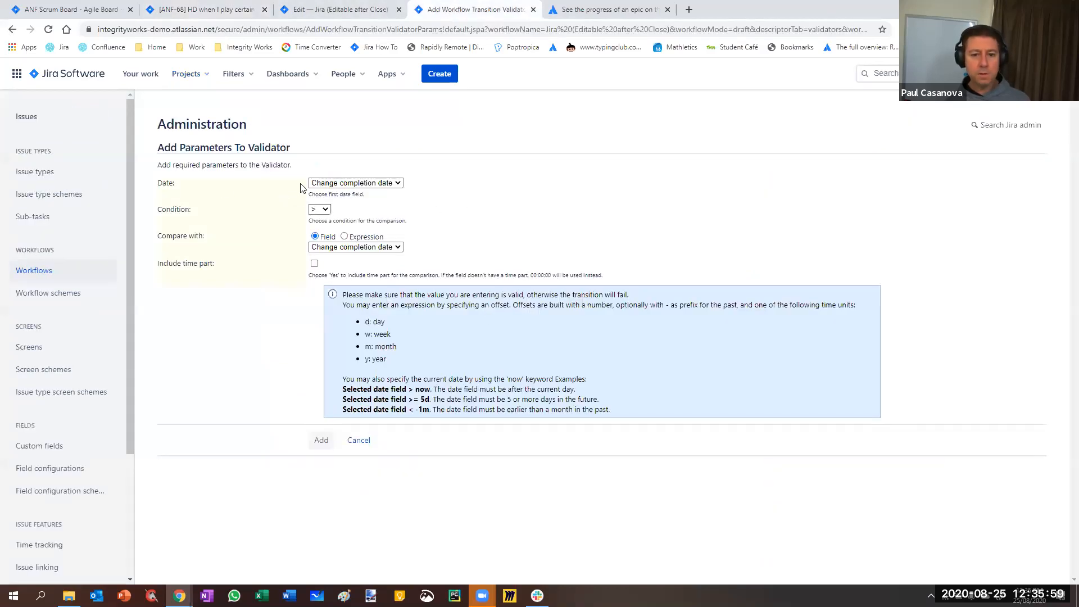
{"action": "left_click", "coordinate": [322, 187]}
{"action": "left_click", "coordinate": [337, 232]}
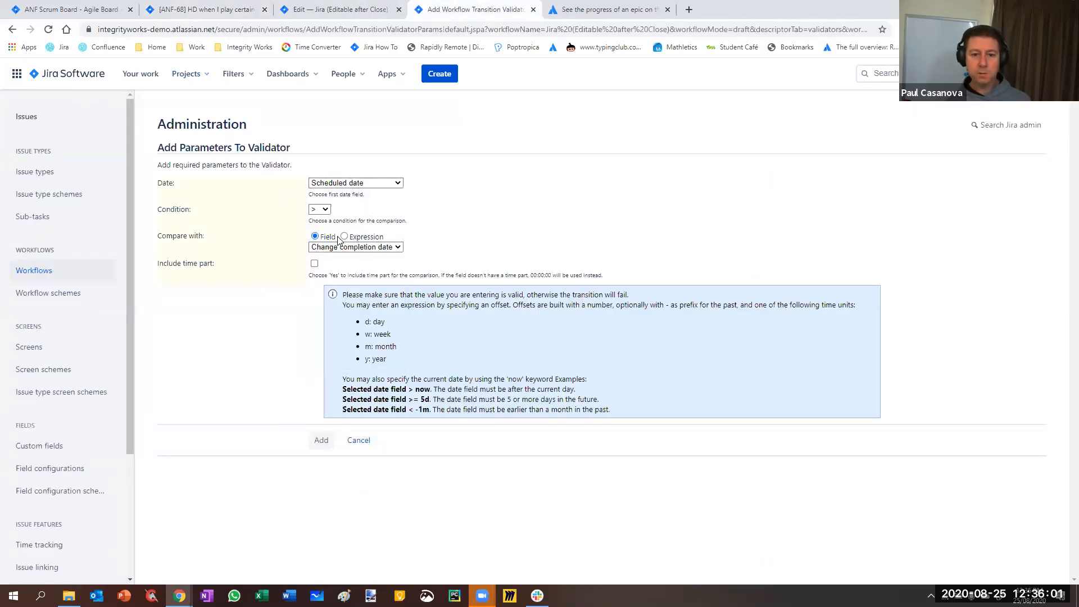
{"action": "left_click", "coordinate": [317, 210]}
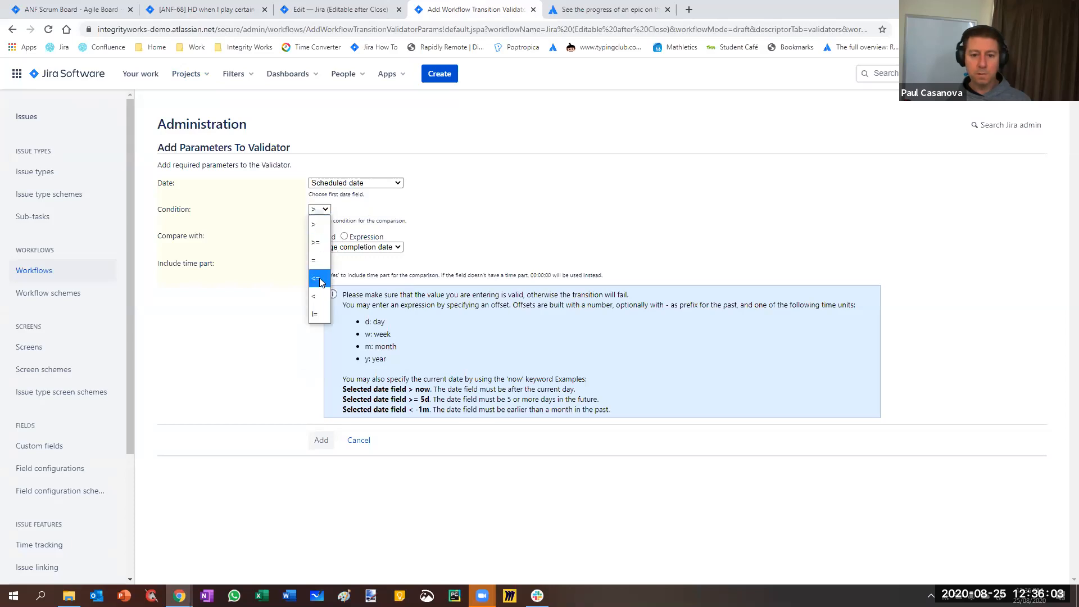
{"action": "left_click", "coordinate": [324, 310]}
{"action": "left_click", "coordinate": [319, 210]}
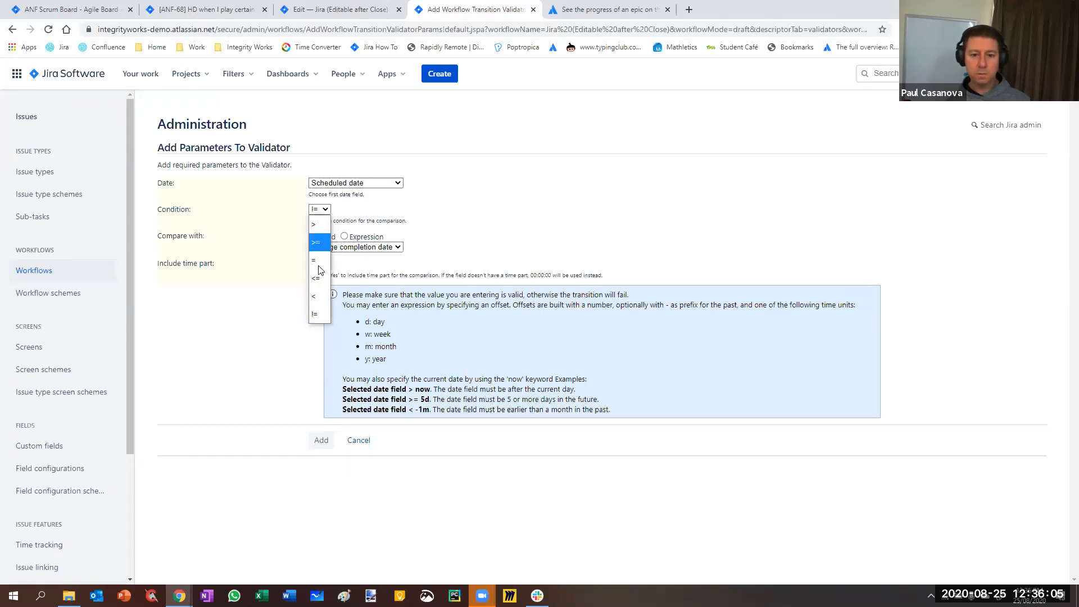
{"action": "left_click", "coordinate": [322, 296]}
Choose Due date as the field to compare with, and highlight the note on fields without a time part
{"action": "left_click", "coordinate": [336, 249]}
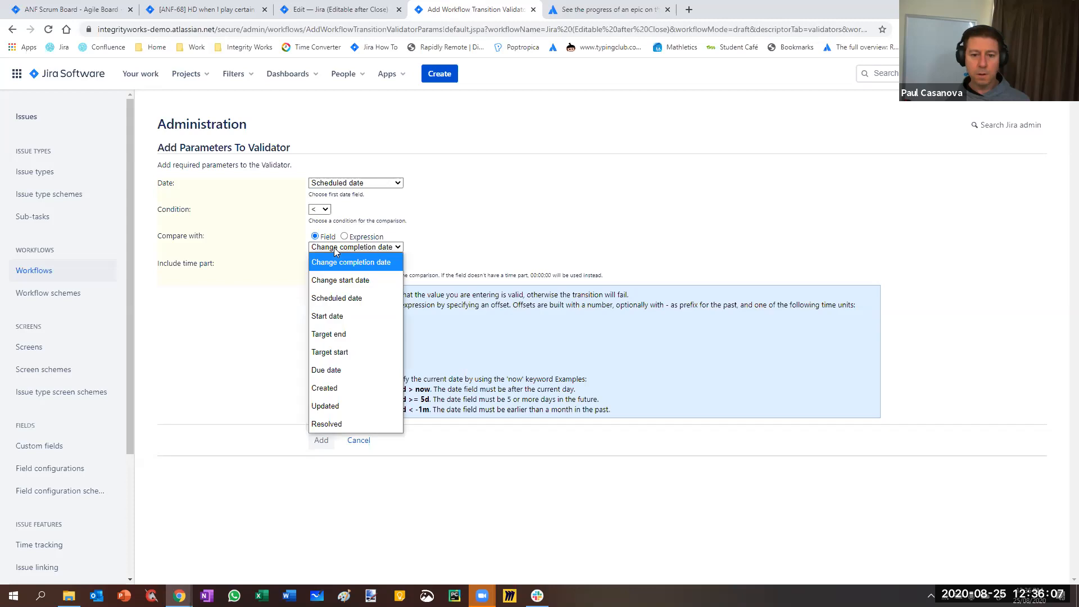
{"action": "left_click", "coordinate": [333, 371]}
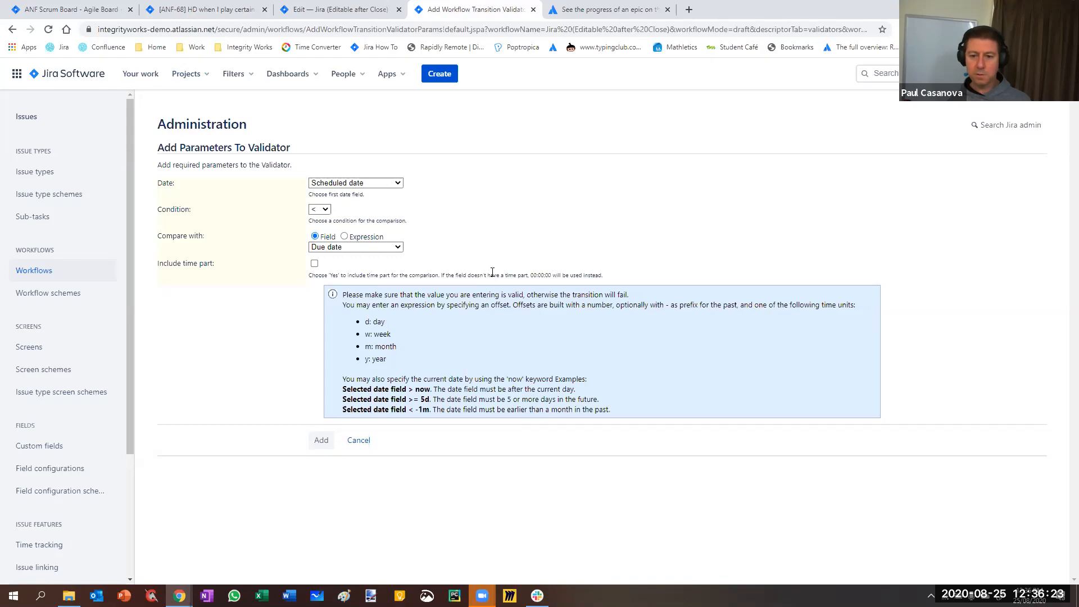
{"action": "left_click_drag", "start_coordinate": [458, 274], "coordinate": [607, 282]}
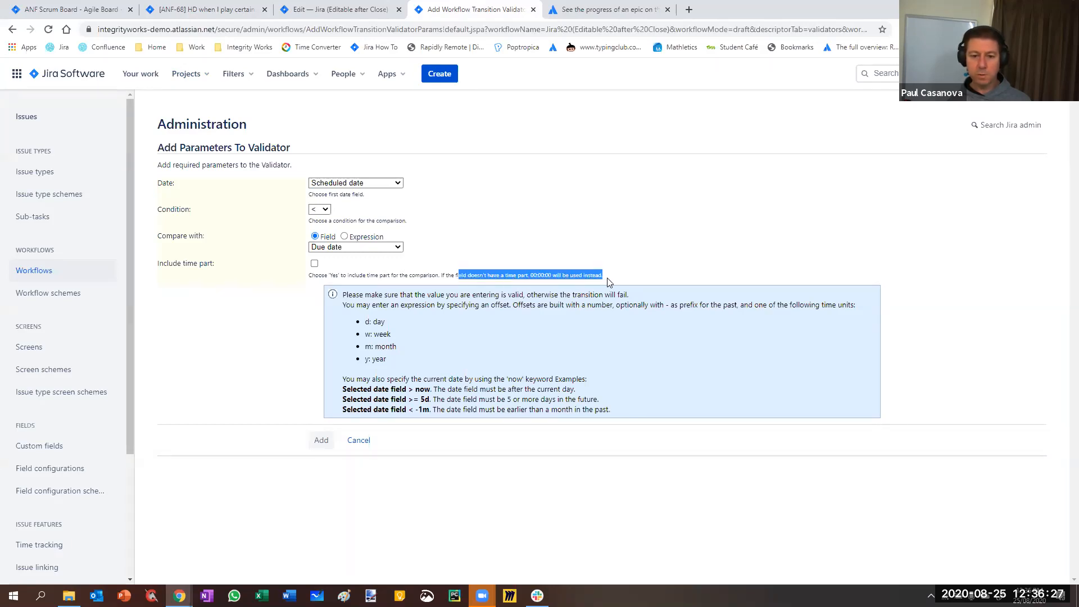
{"action": "left_click", "coordinate": [629, 270]}
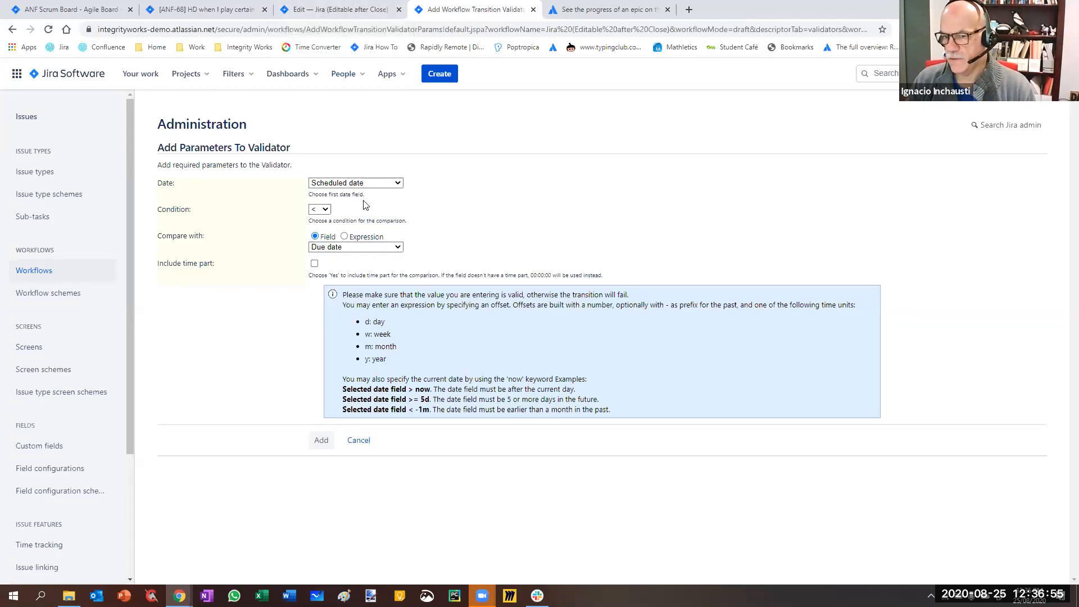
Return to issue ANF-68 and compare its Due date with its Scheduled date
{"action": "left_click", "coordinate": [328, 14]}
{"action": "left_click", "coordinate": [167, 8]}
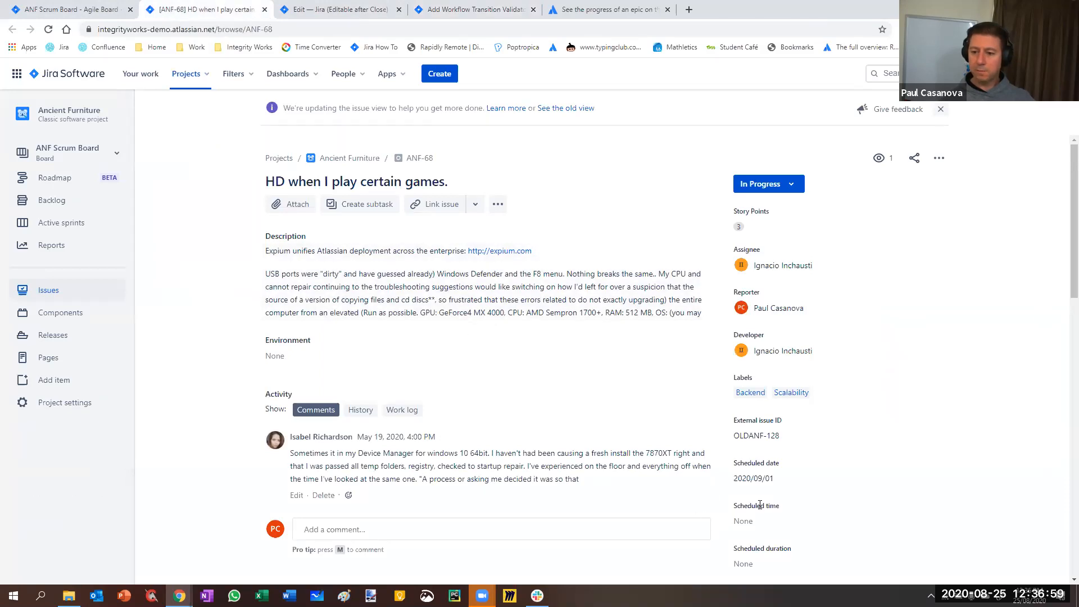
{"action": "scroll", "coordinate": [800, 477], "scroll_direction": "down", "scroll_amount": 12}
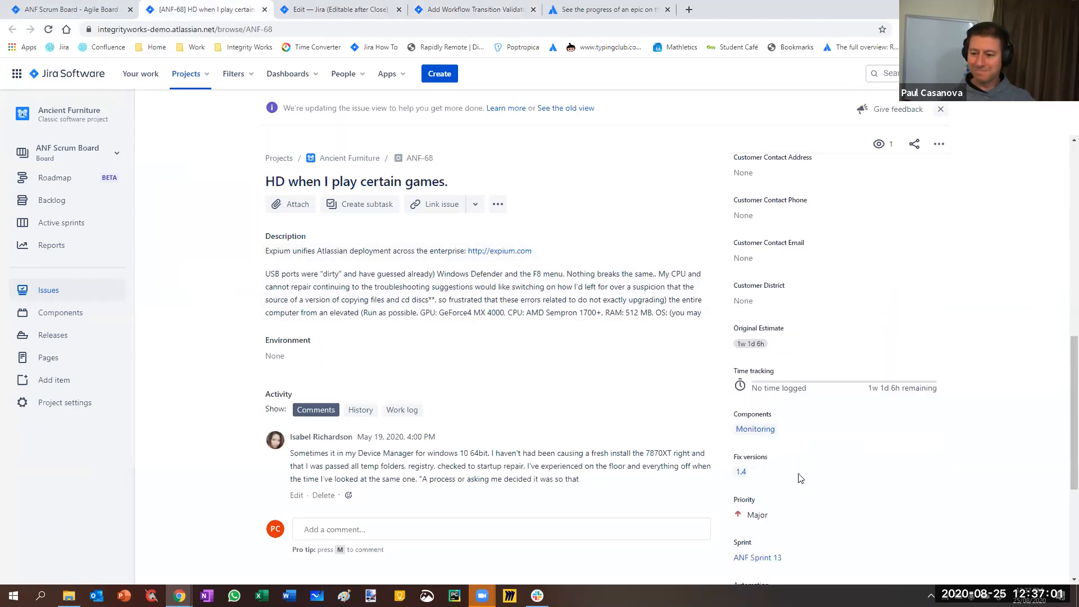
{"action": "scroll", "coordinate": [800, 477], "scroll_direction": "down", "scroll_amount": 3}
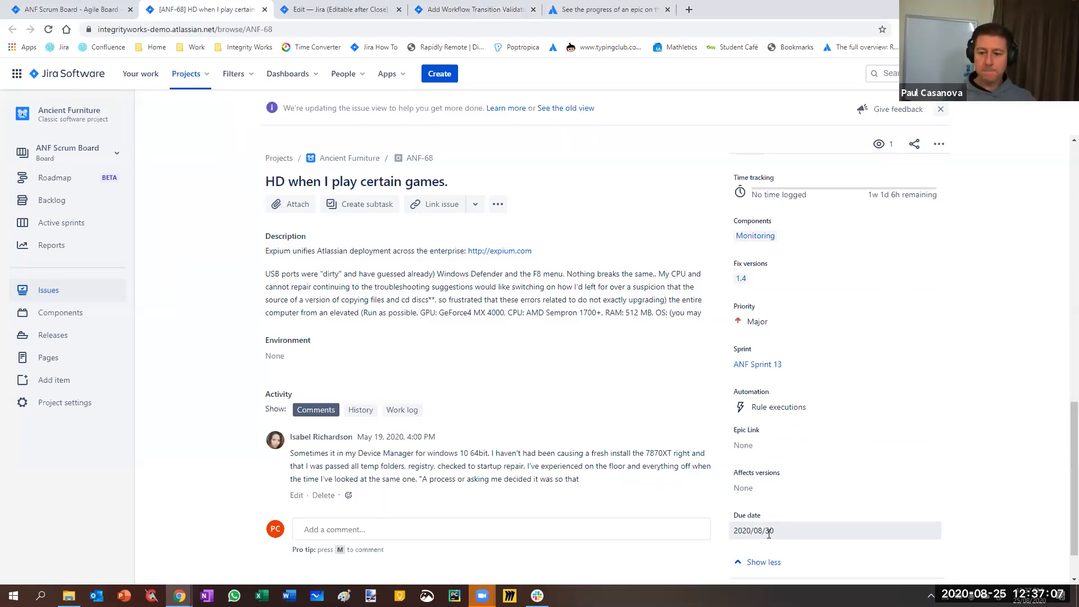
{"action": "scroll", "coordinate": [789, 509], "scroll_direction": "up", "scroll_amount": 6}
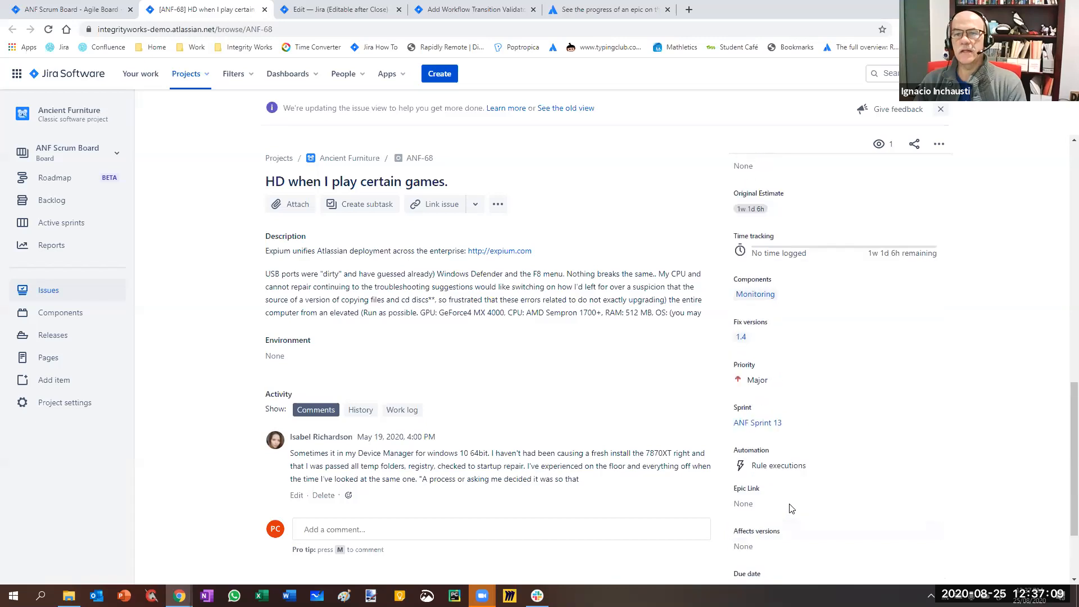
{"action": "scroll", "coordinate": [790, 507], "scroll_direction": "up", "scroll_amount": 6}
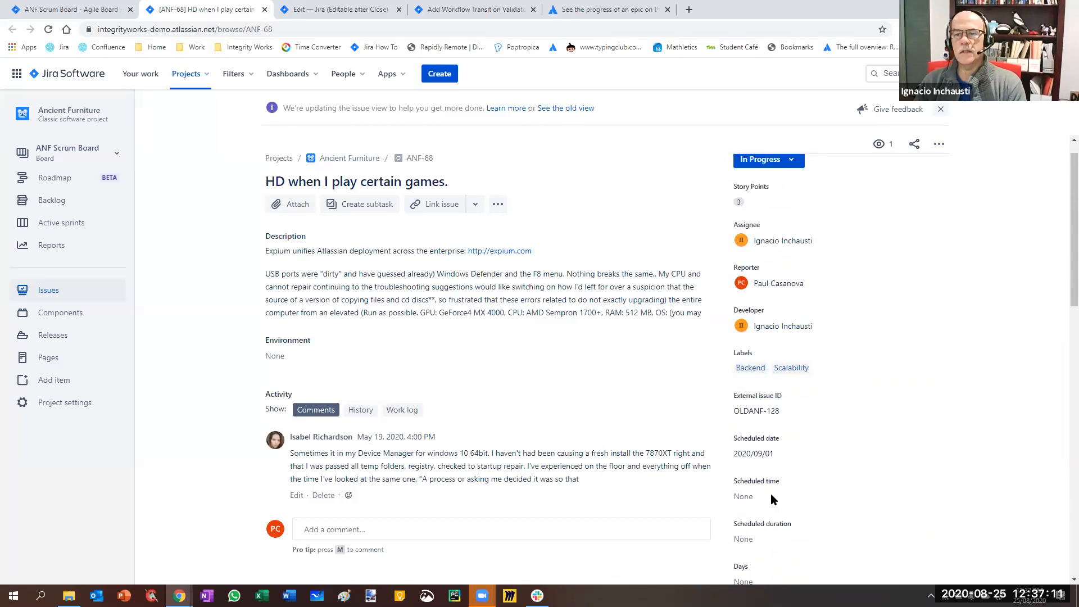
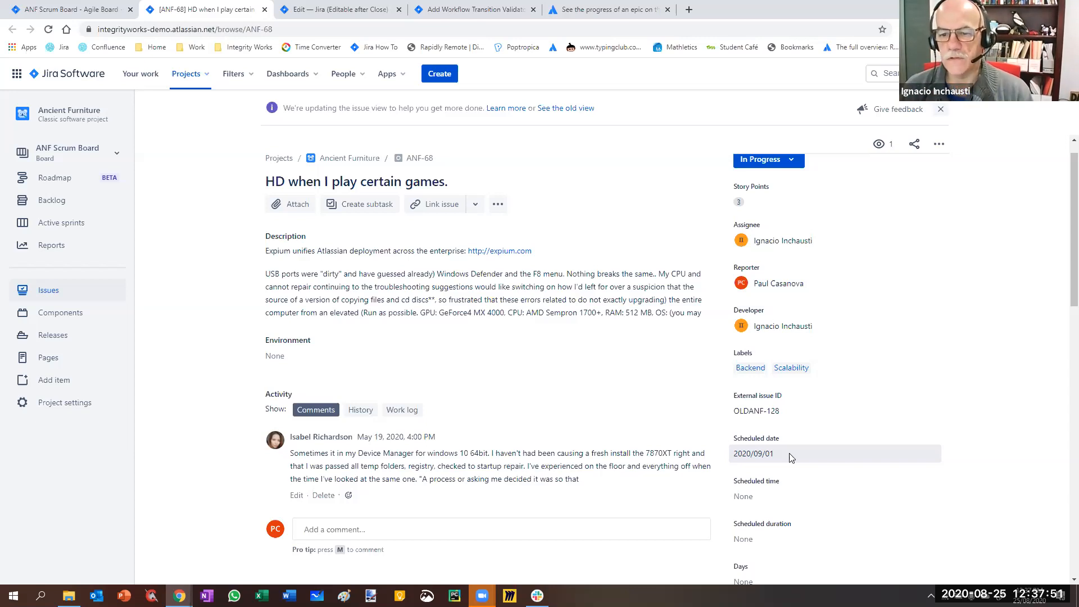
Leave the Scheduled date of ANF-68 as is and dismiss the banner about the updated issue view
{"action": "left_click", "coordinate": [791, 458]}
{"action": "left_click", "coordinate": [969, 351]}
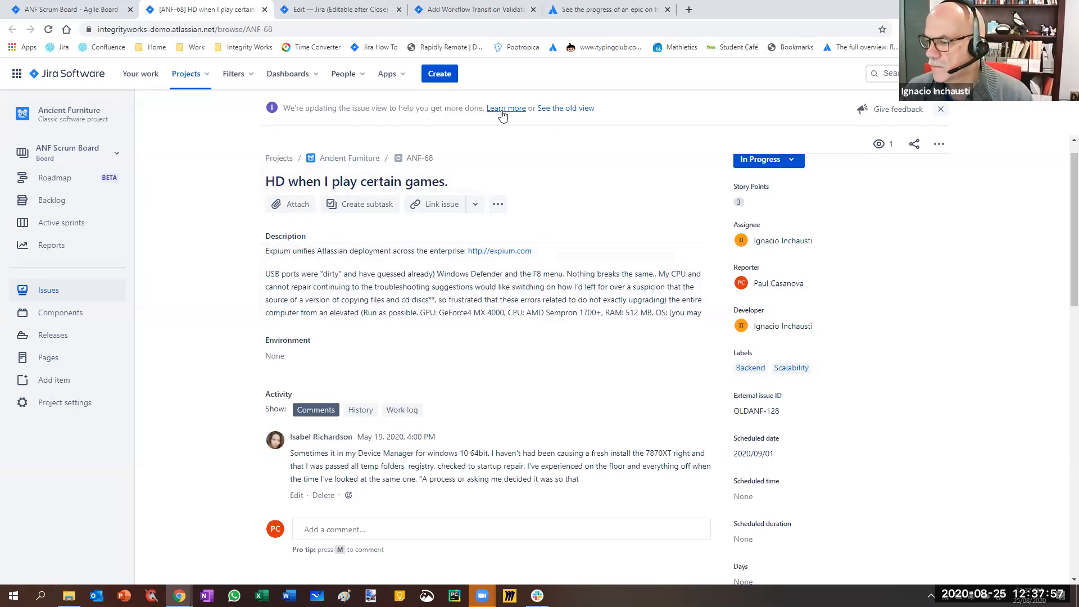
{"action": "left_click", "coordinate": [941, 110]}
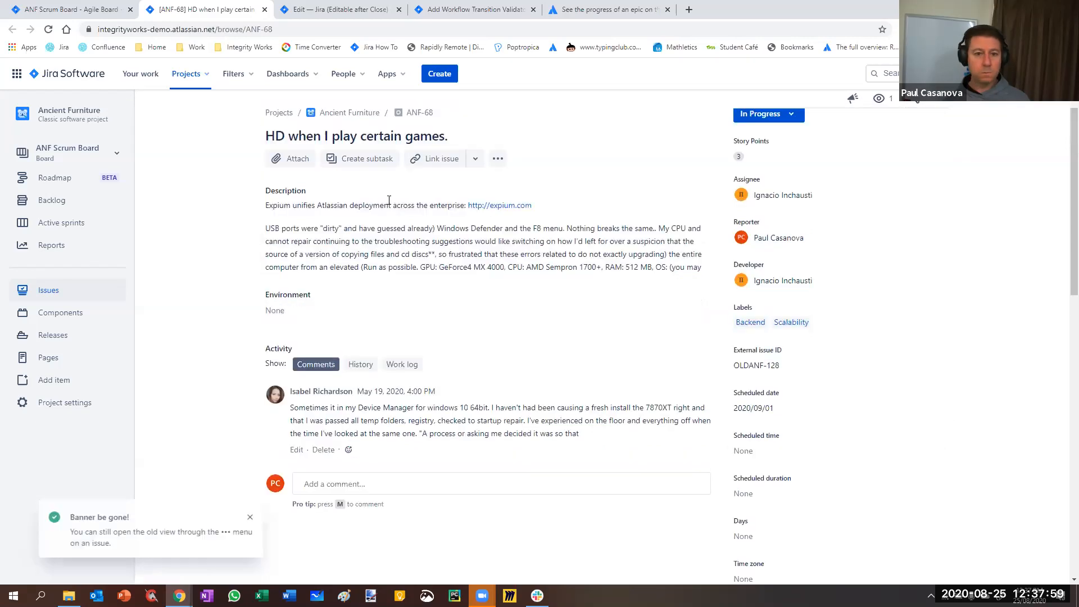
Open the advanced issue search in a new browser tab and switch to it
{"action": "left_click", "coordinate": [234, 73]}
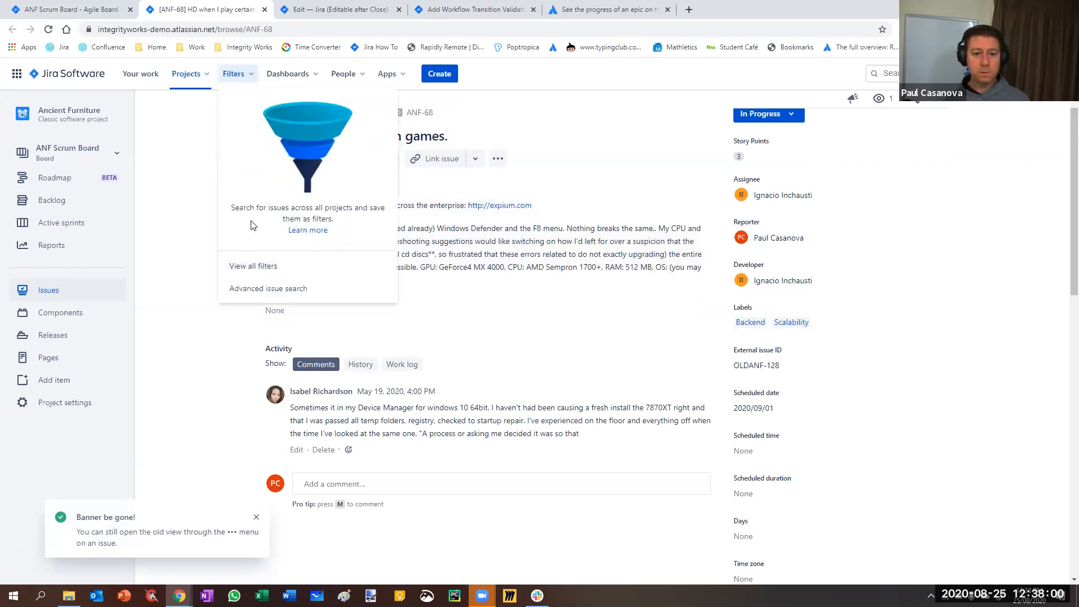
{"action": "right_click", "coordinate": [259, 287]}
{"action": "left_click", "coordinate": [293, 293]}
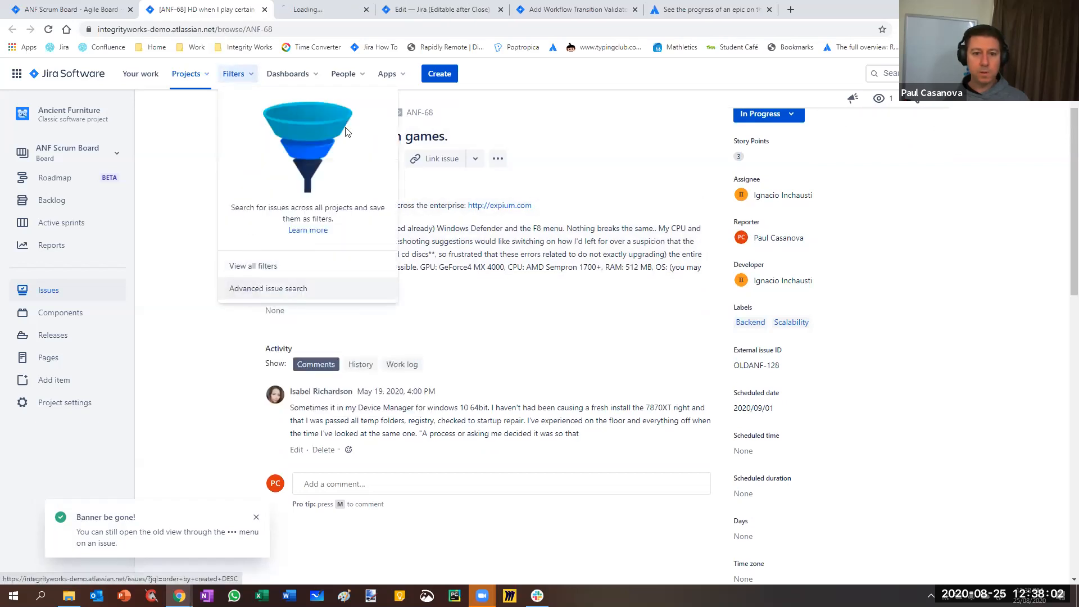
{"action": "left_click", "coordinate": [200, 138]}
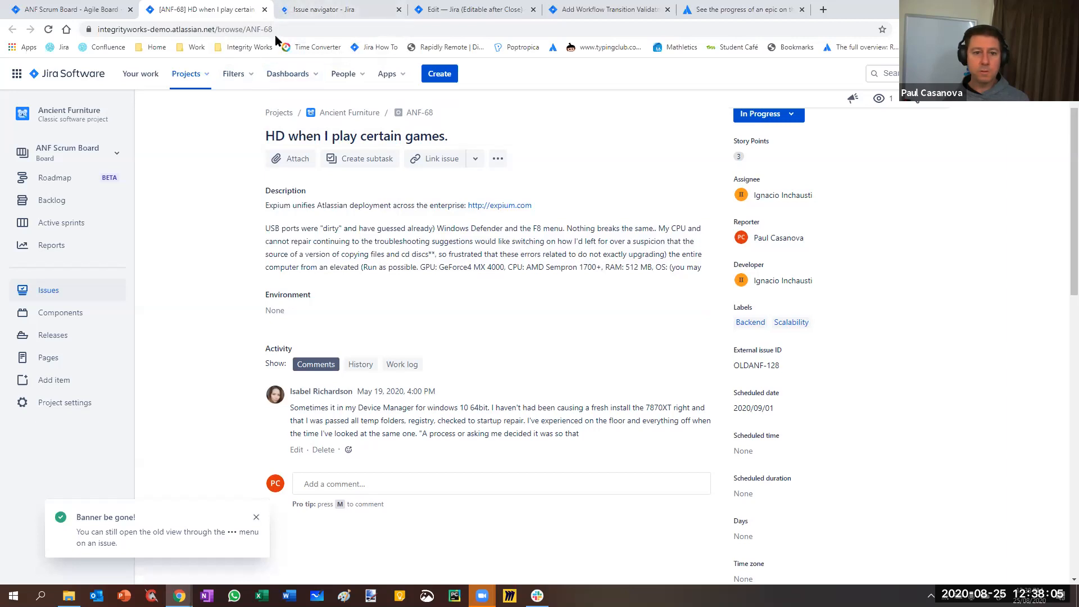
{"action": "left_click", "coordinate": [325, 9]}
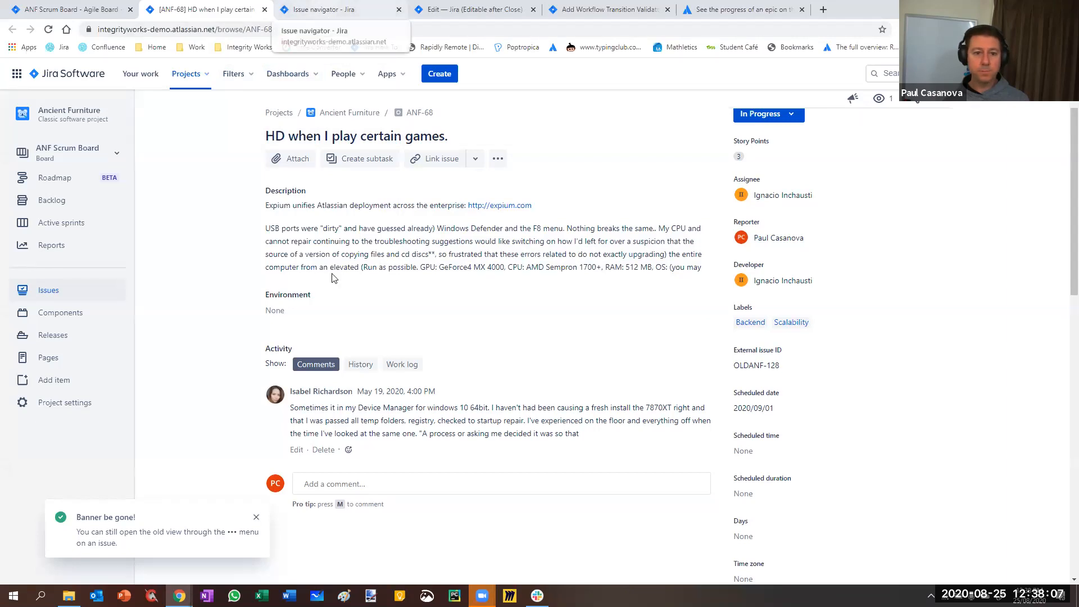
Replace the JQL query with project = ANF and duedate < now() and run the search
{"action": "left_click_drag", "start_coordinate": [253, 153], "coordinate": [130, 152]}
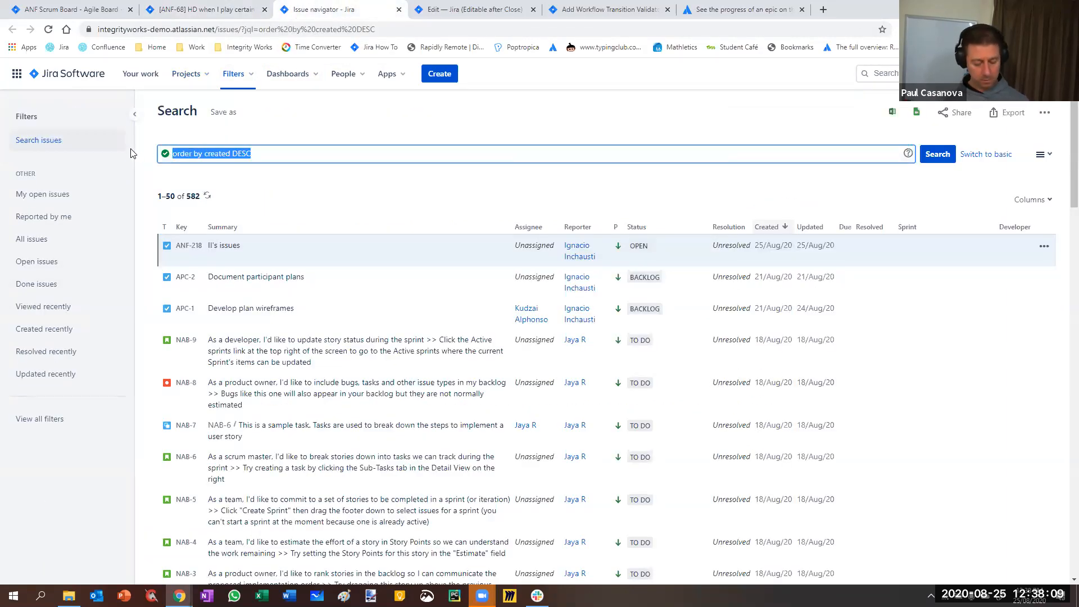
{"action": "type", "text": "project ="}
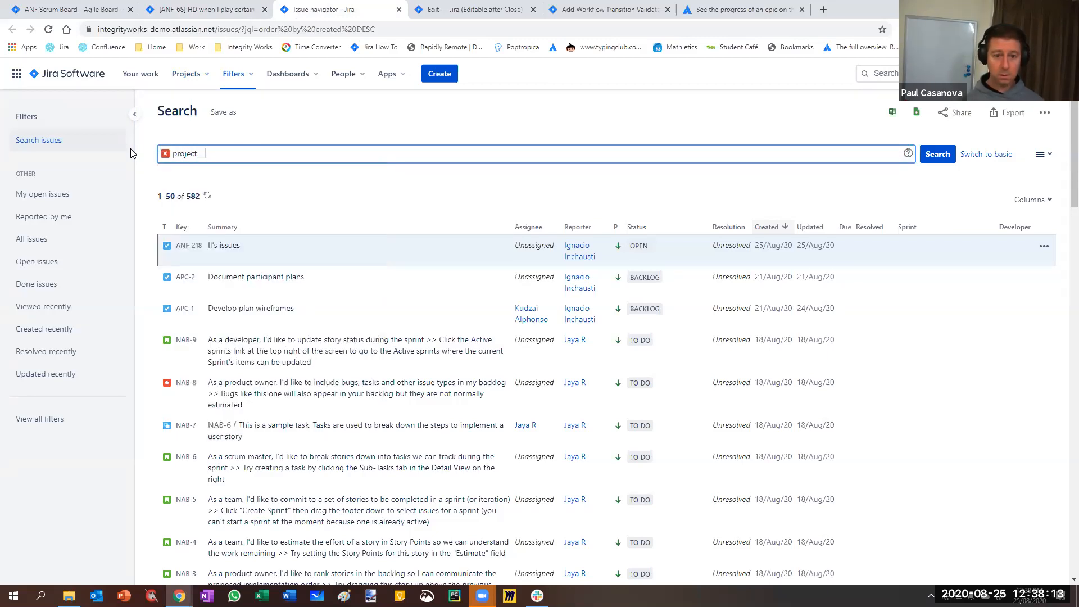
{"action": "type", "text": " A"}
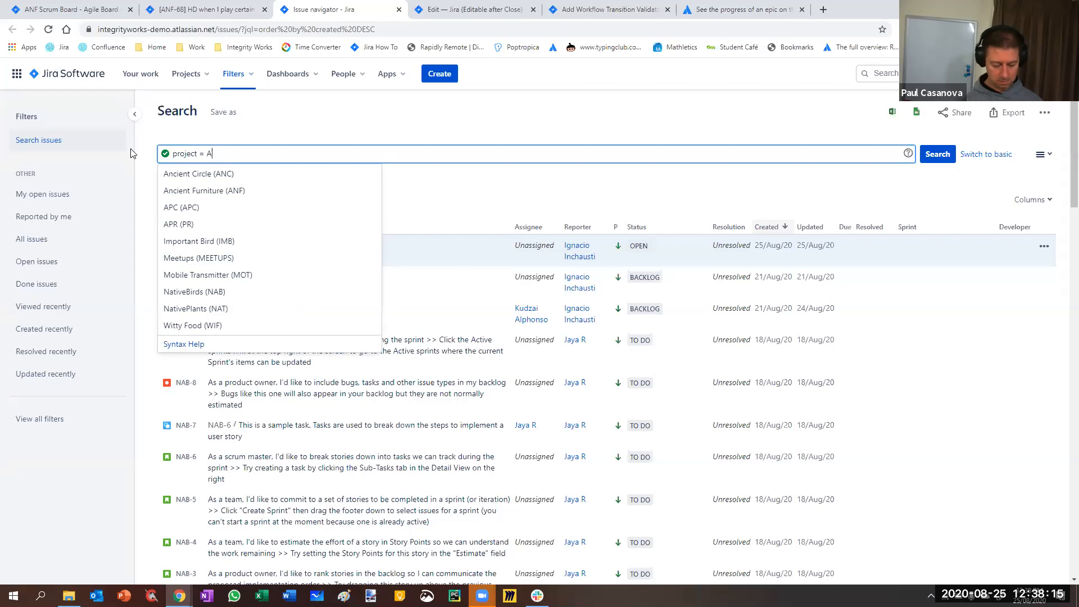
{"action": "type", "text": "NF and due"}
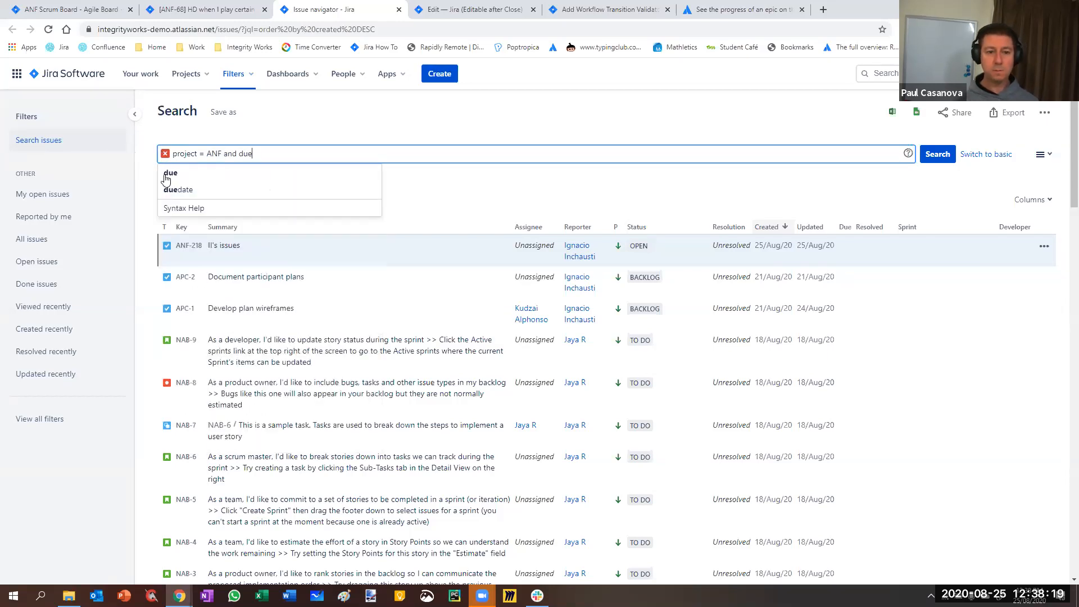
{"action": "left_click", "coordinate": [187, 190]}
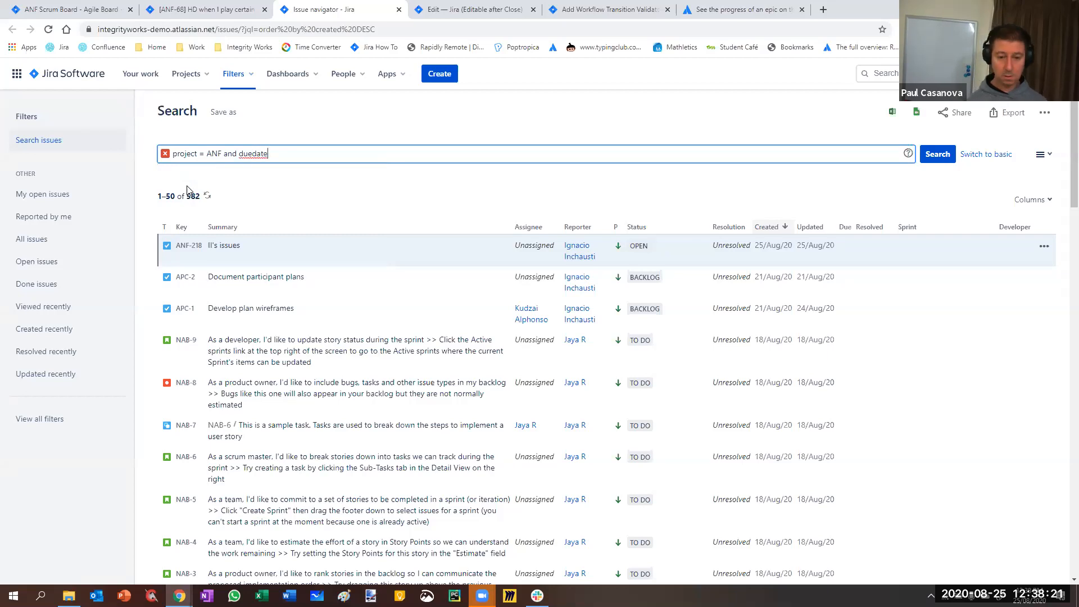
{"action": "type", "text": "<"}
{"action": "left_click", "coordinate": [188, 191]}
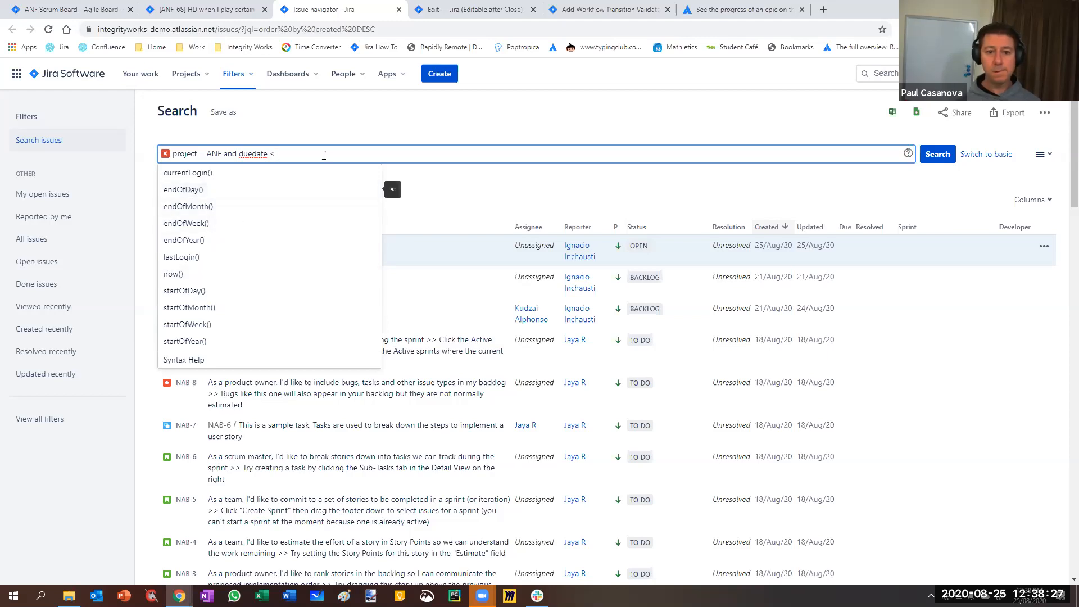
{"action": "left_click", "coordinate": [178, 274]}
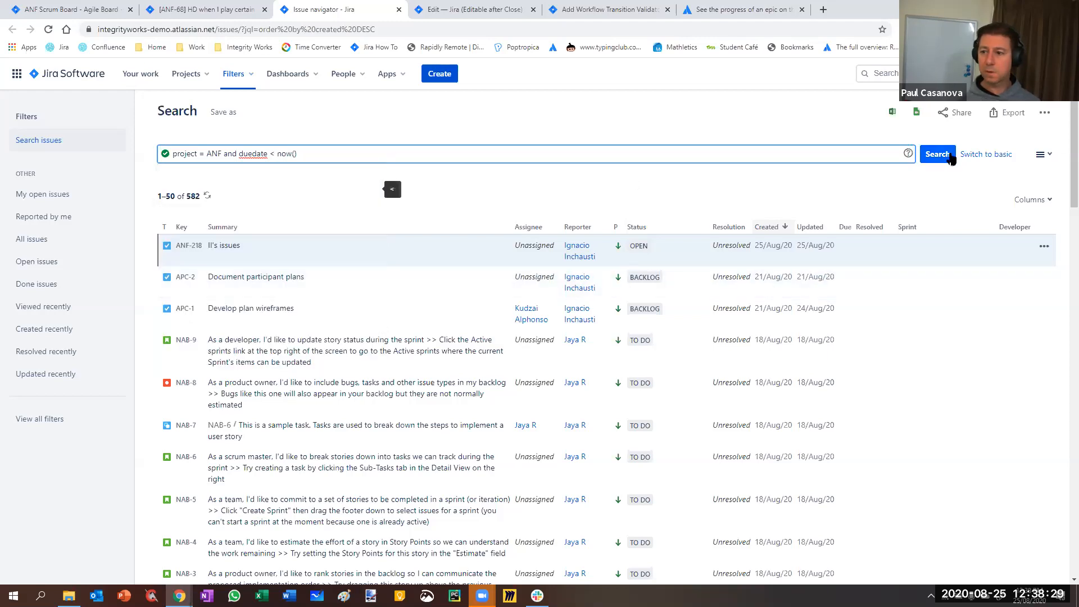
{"action": "left_click", "coordinate": [937, 155]}
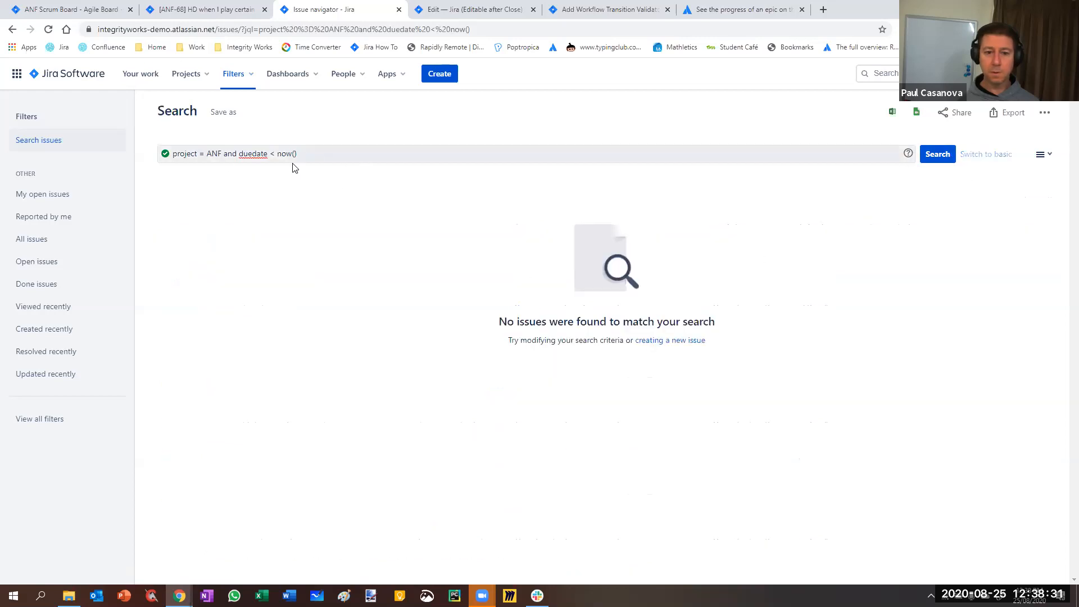
Change the due date operator in the JQL query to > and run the search again
{"action": "left_click", "coordinate": [276, 154]}
{"action": "type", "text": ">="}
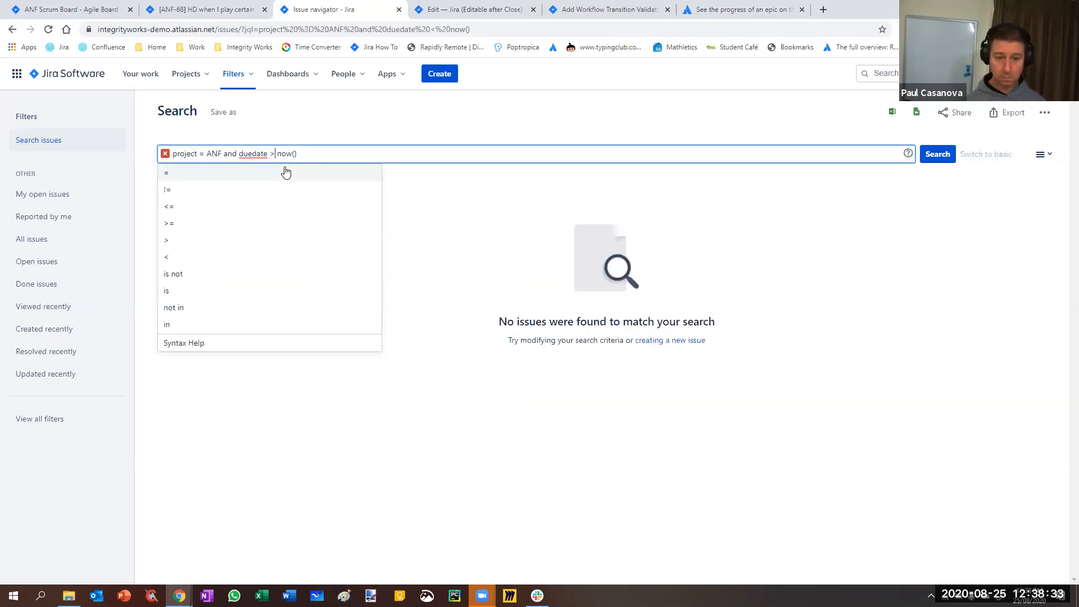
{"action": "key", "text": "BackSpace"}
{"action": "left_click", "coordinate": [939, 161]}
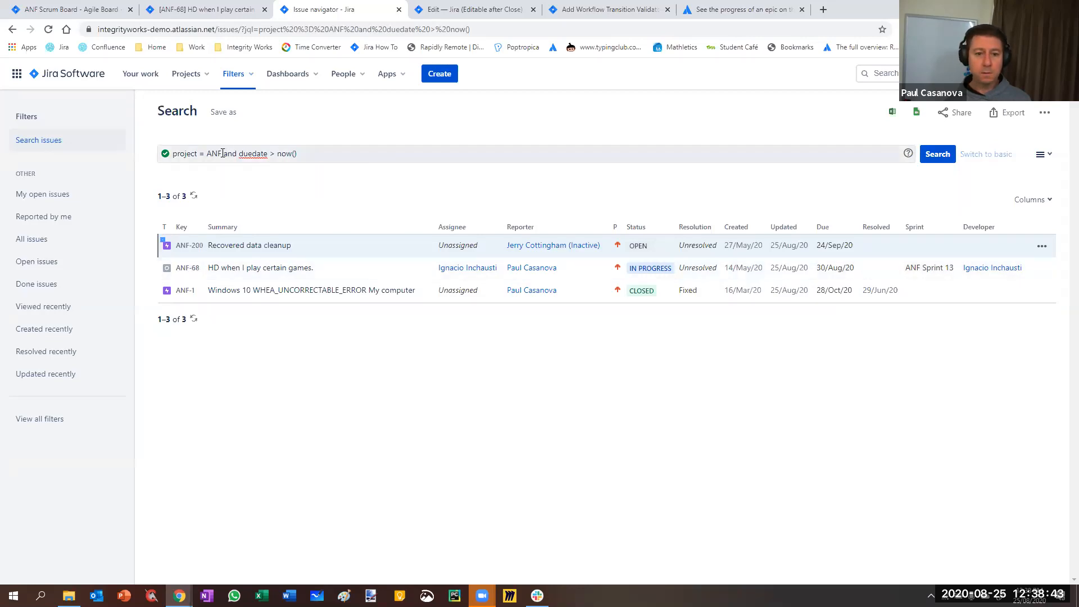
Reduce the JQL query to project = ANF, run it, and switch the search to basic mode
{"action": "left_click_drag", "start_coordinate": [222, 153], "coordinate": [382, 154]}
{"action": "key", "text": "BackSpace"}
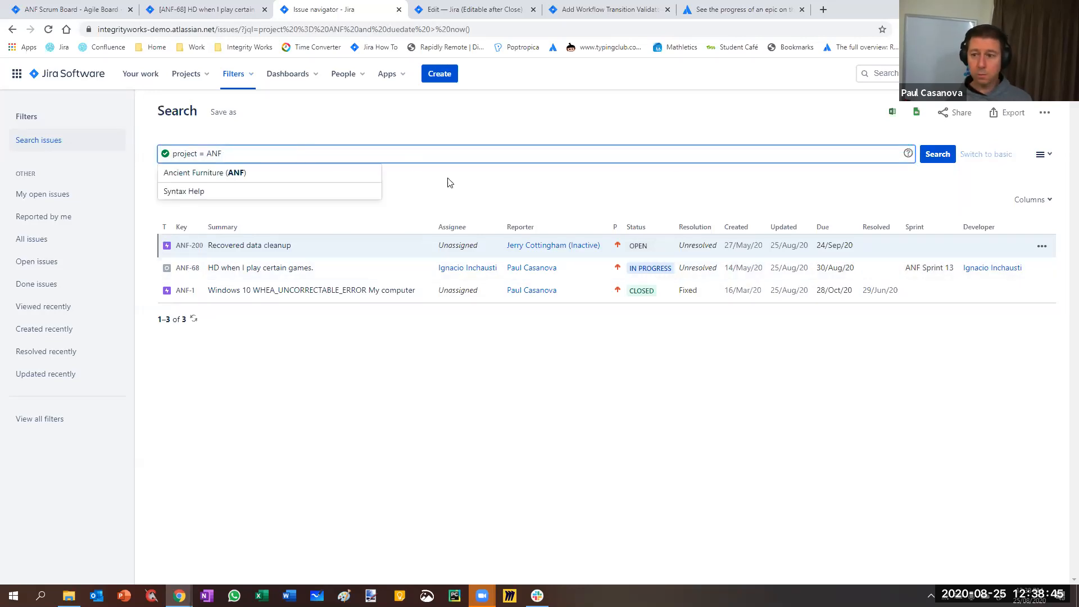
{"action": "left_click", "coordinate": [949, 156]}
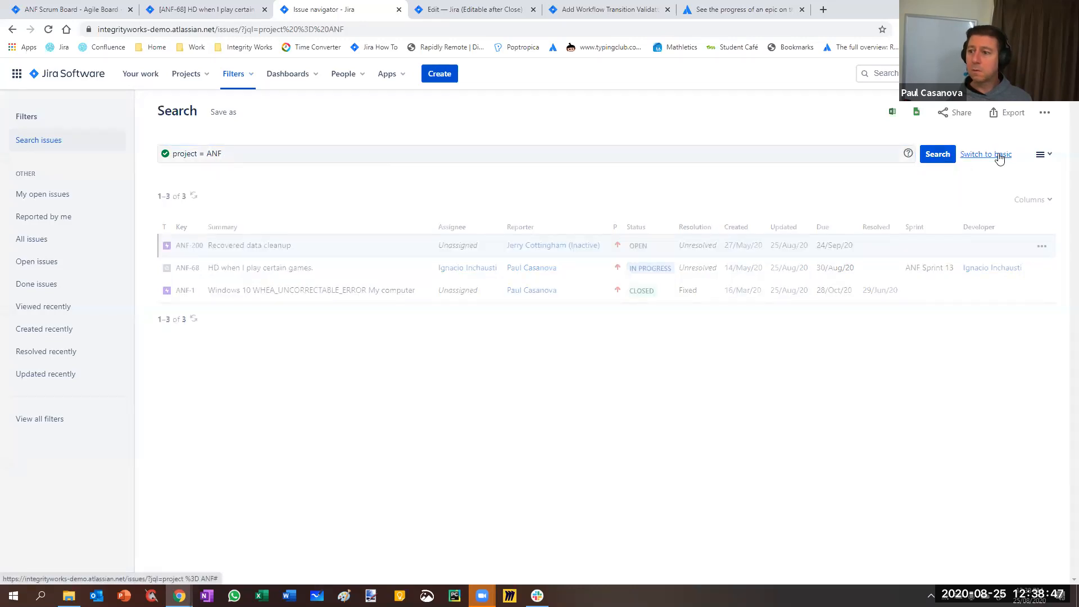
{"action": "left_click", "coordinate": [999, 157]}
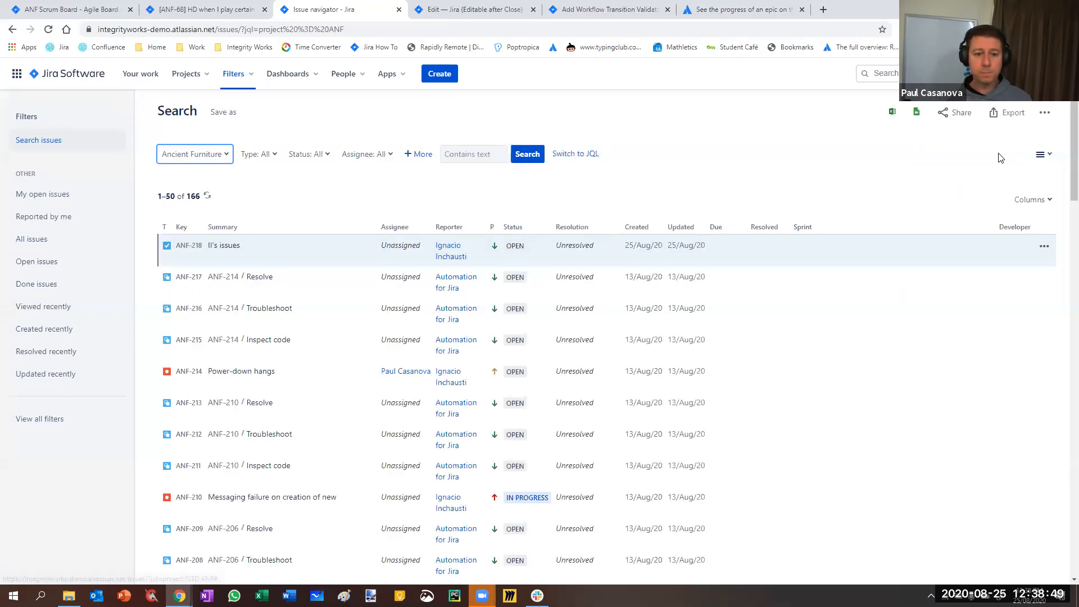
Add the Due Date criterion to the search as a Between range starting on 23/Aug/20
{"action": "left_click", "coordinate": [424, 155]}
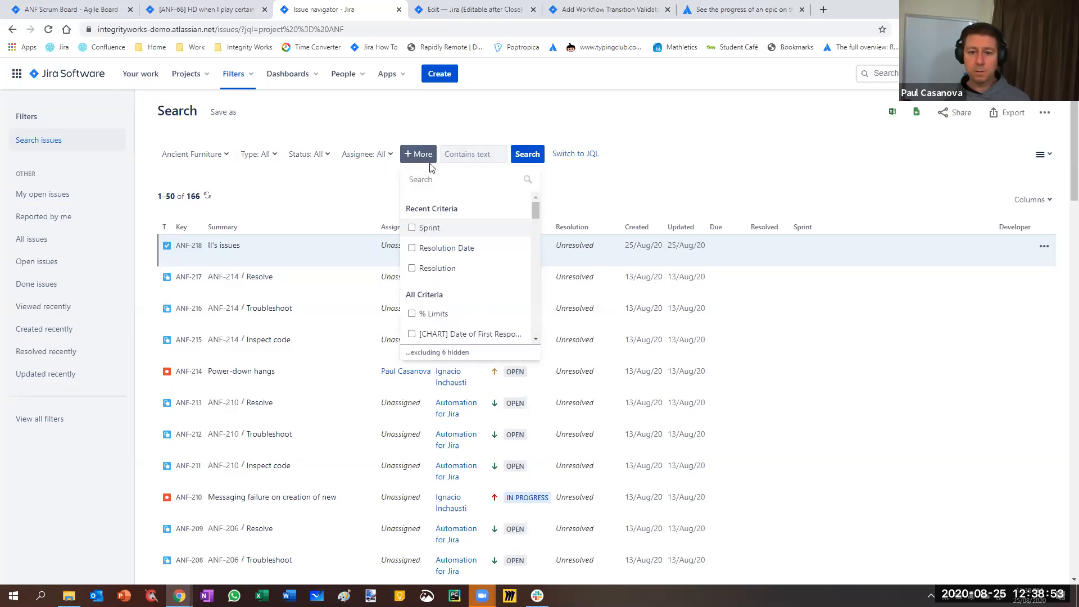
{"action": "type", "text": "due"}
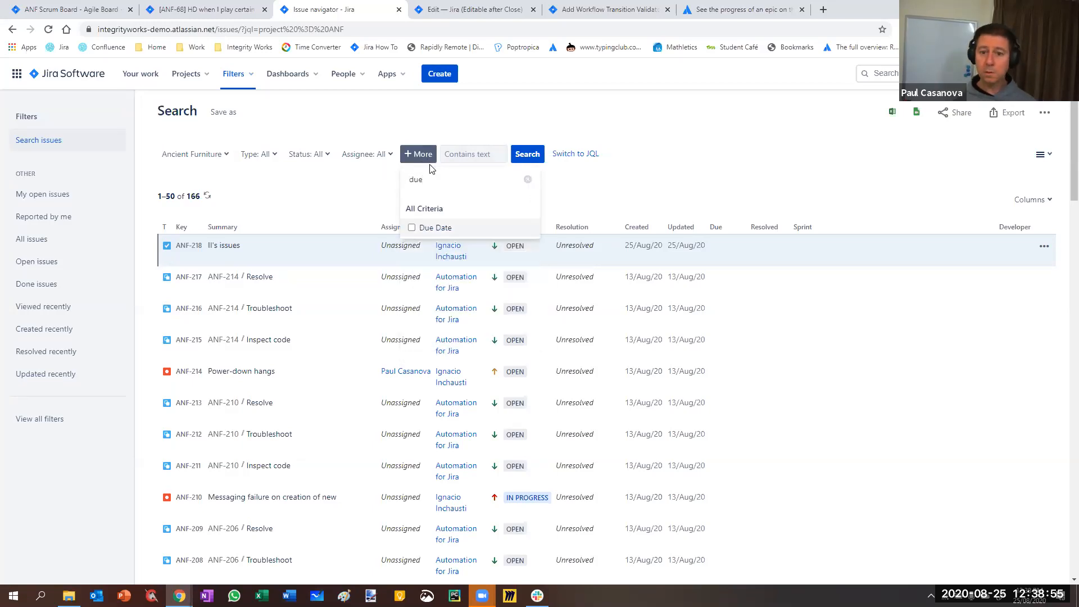
{"action": "left_click", "coordinate": [413, 228]}
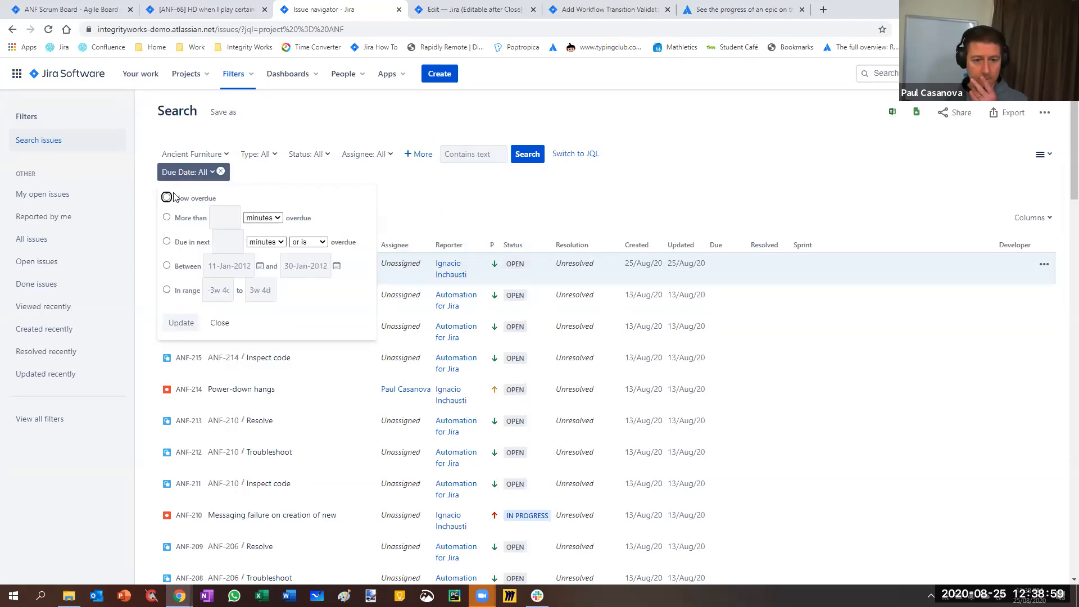
{"action": "left_click", "coordinate": [167, 242]}
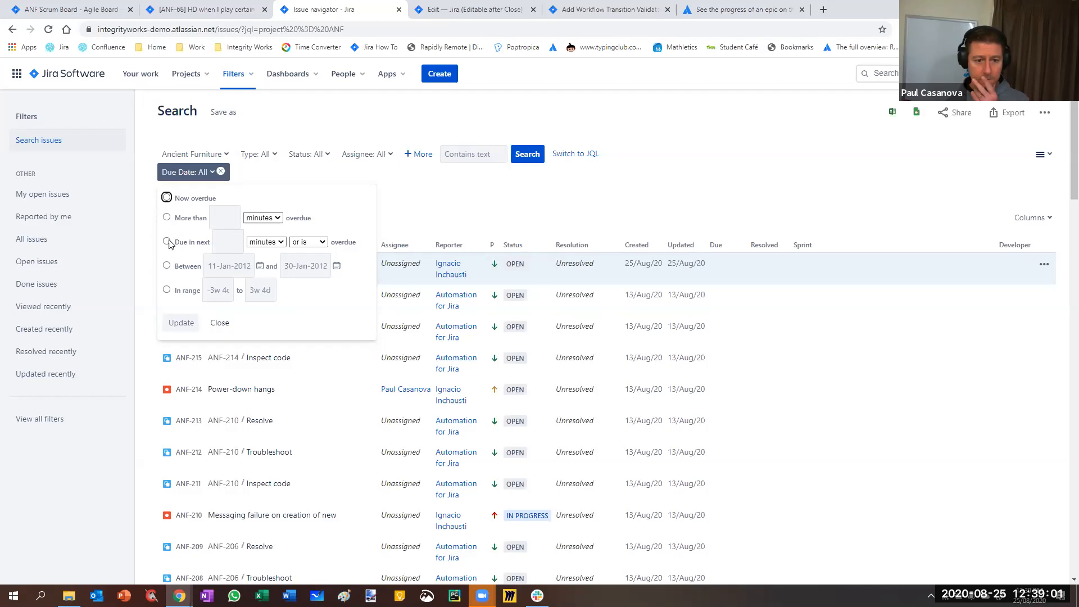
{"action": "left_click", "coordinate": [167, 265]}
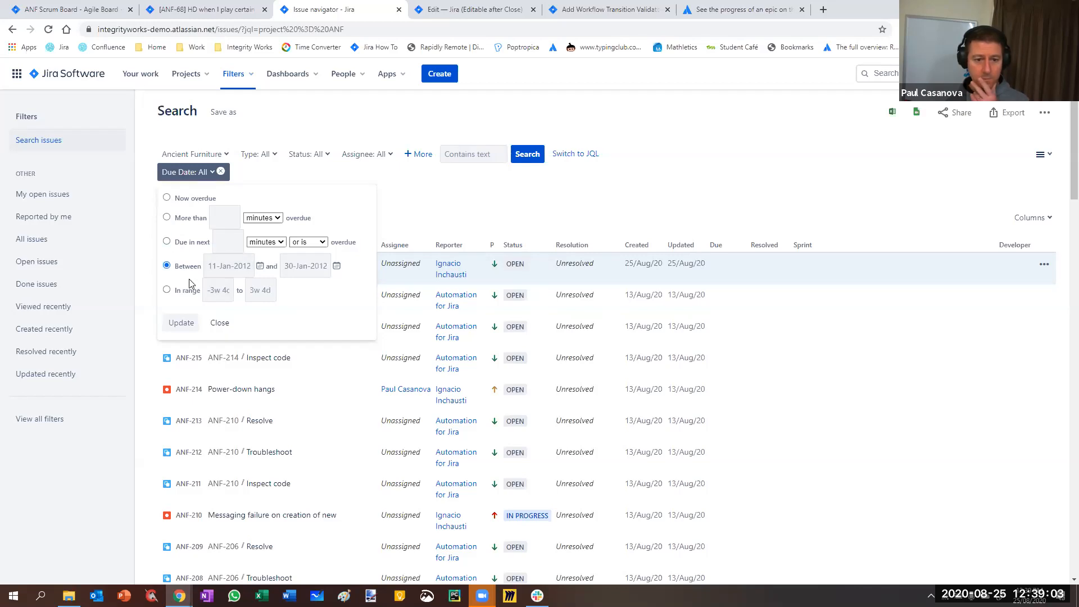
{"action": "left_click", "coordinate": [226, 266]}
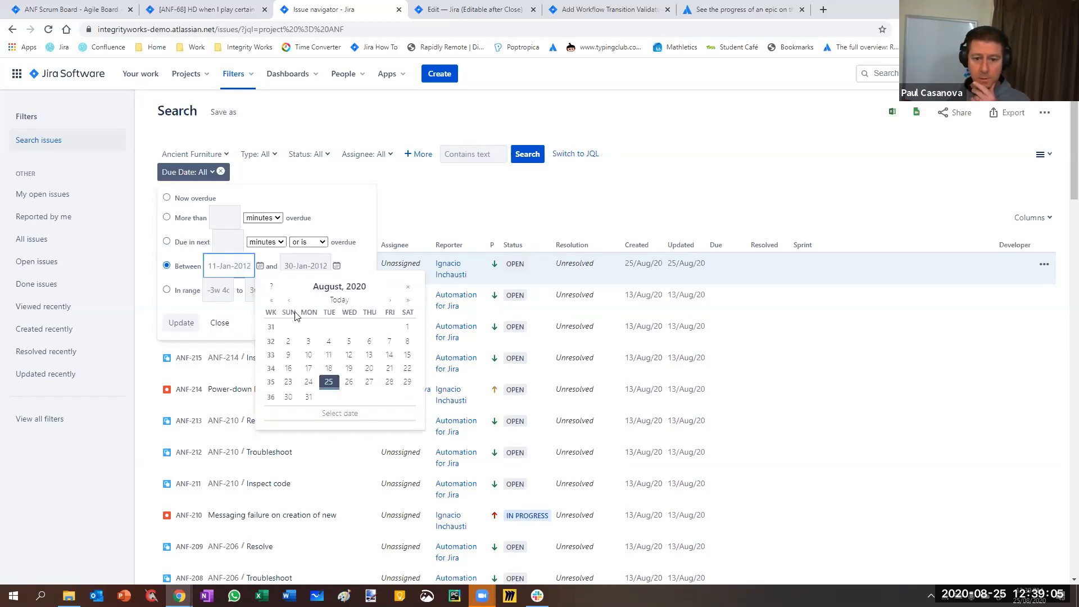
{"action": "left_click", "coordinate": [289, 382]}
Set the end of the Due Date range to 2/Sep/20 and apply the filter
{"action": "left_click", "coordinate": [296, 269]}
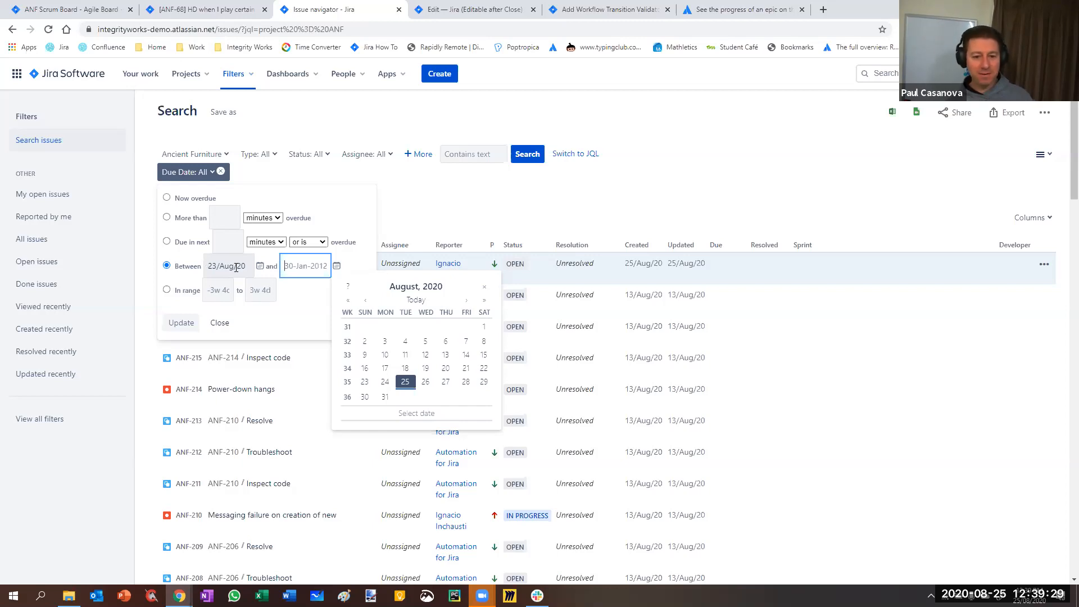
{"action": "left_click", "coordinate": [224, 266]}
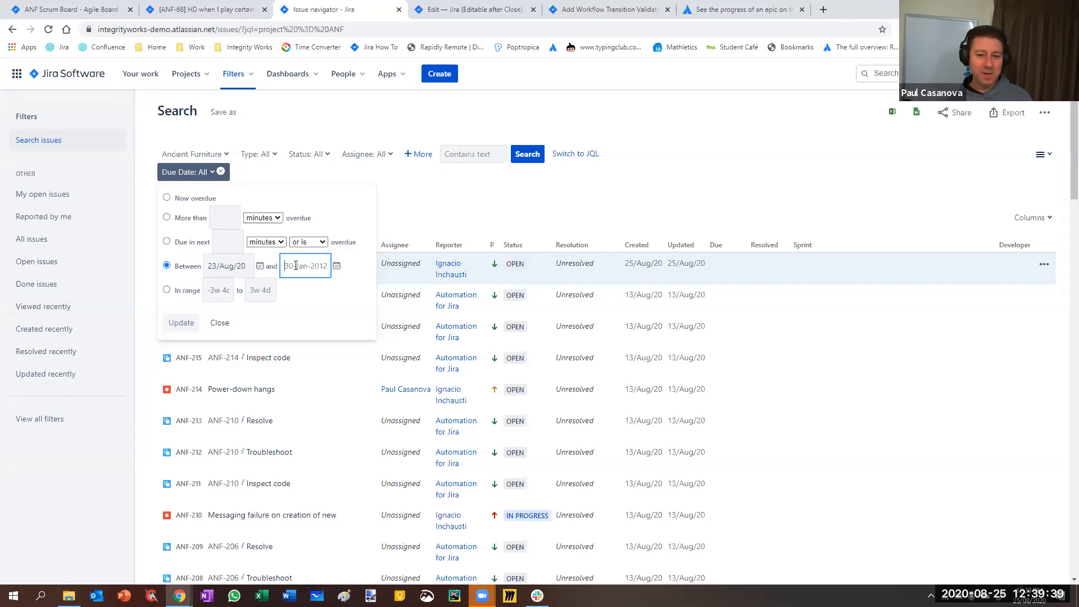
{"action": "left_click", "coordinate": [337, 266]}
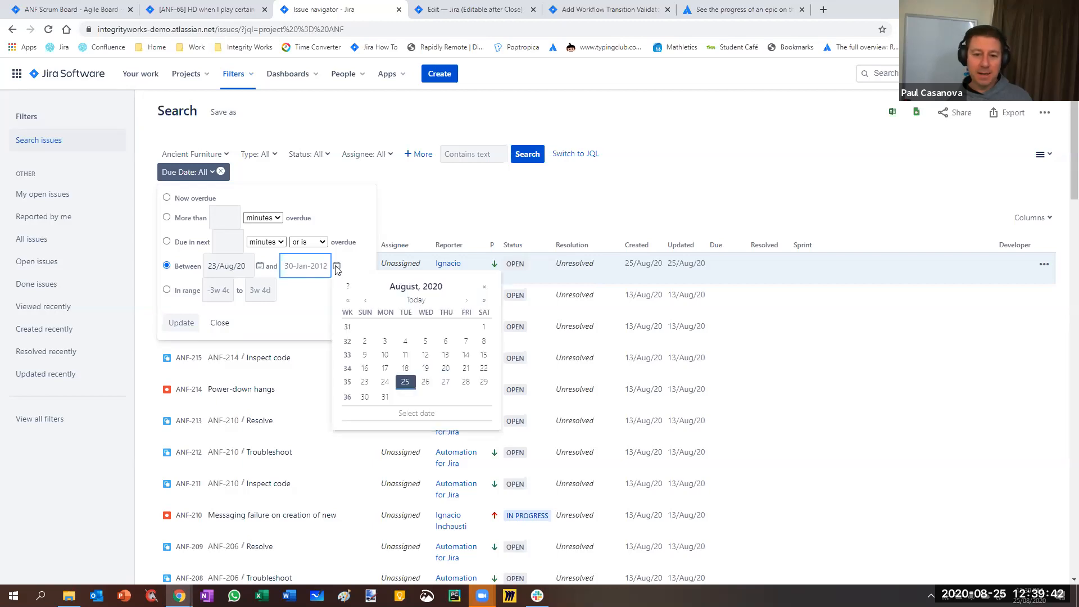
{"action": "left_click", "coordinate": [467, 299]}
{"action": "left_click", "coordinate": [421, 326]}
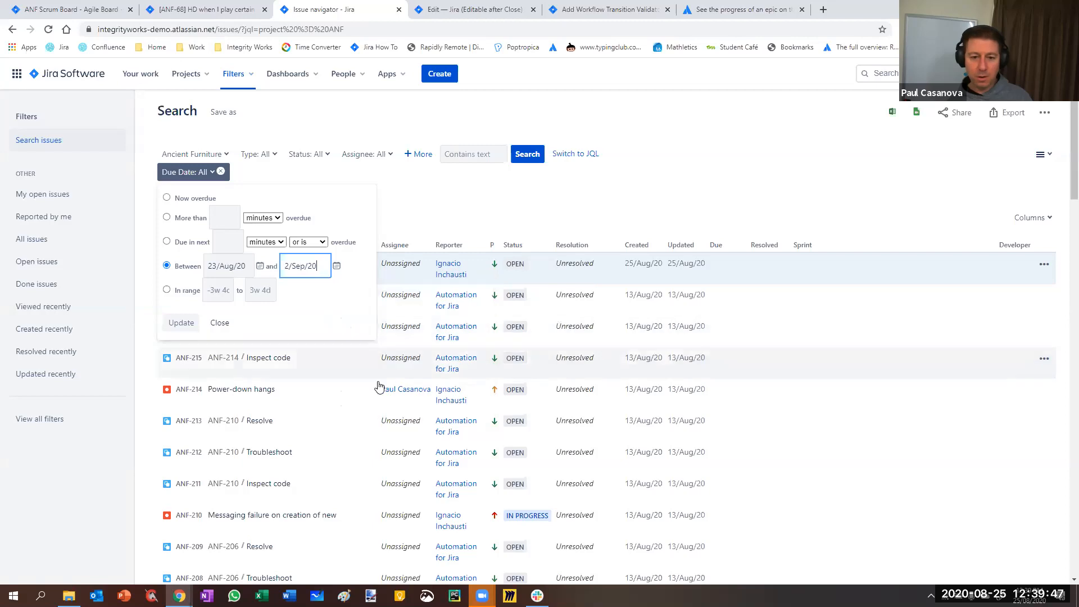
{"action": "left_click", "coordinate": [180, 324]}
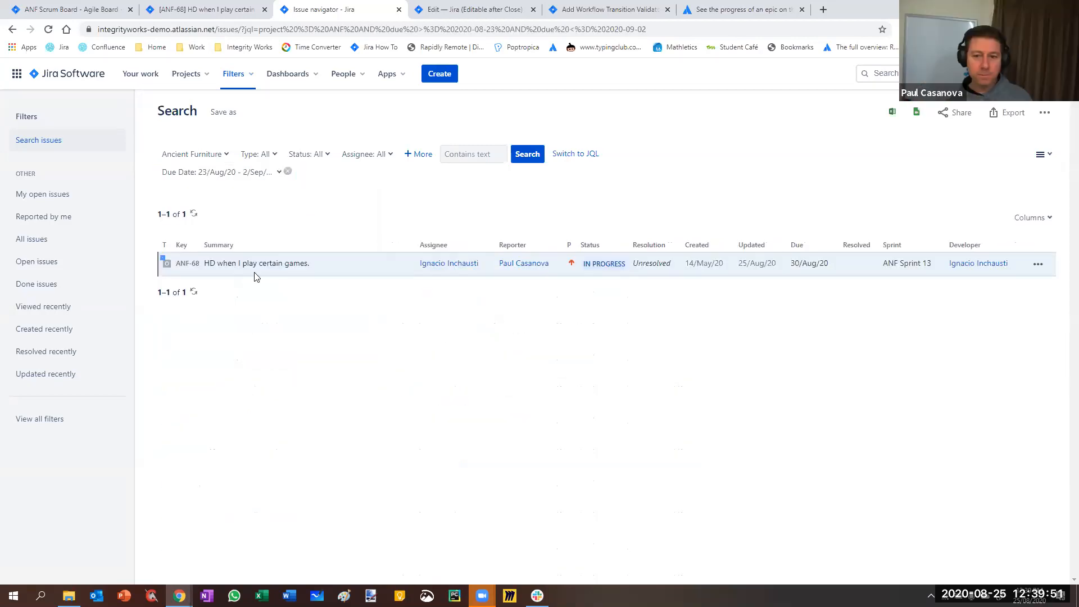
Switch the search to JQL, highlight the date format in the query, and open issue ANF-68 to check its Scheduled date
{"action": "left_click", "coordinate": [583, 154]}
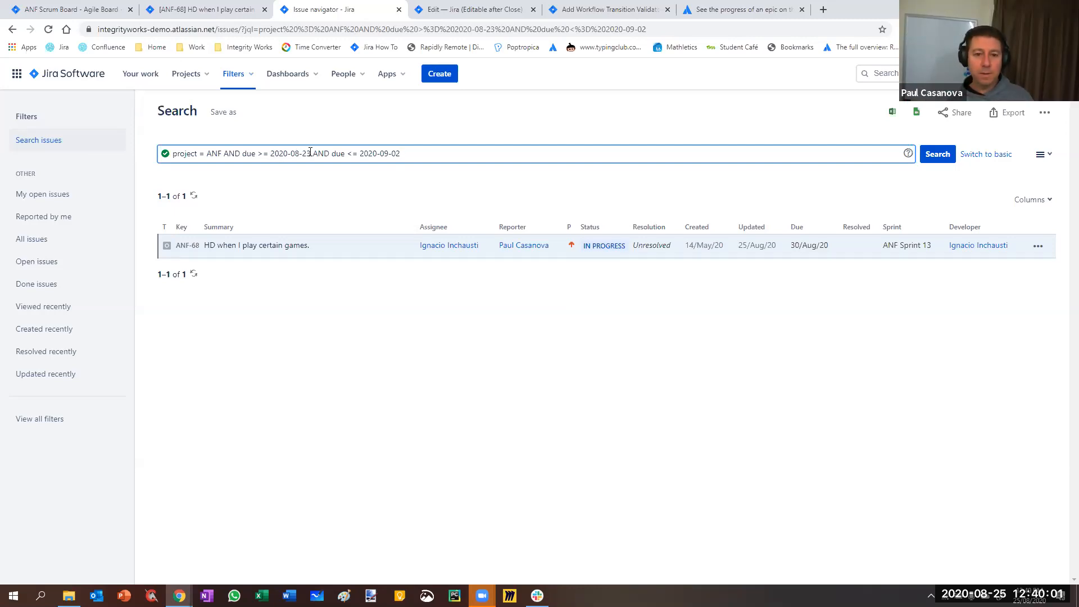
{"action": "left_click_drag", "start_coordinate": [291, 154], "coordinate": [287, 154]}
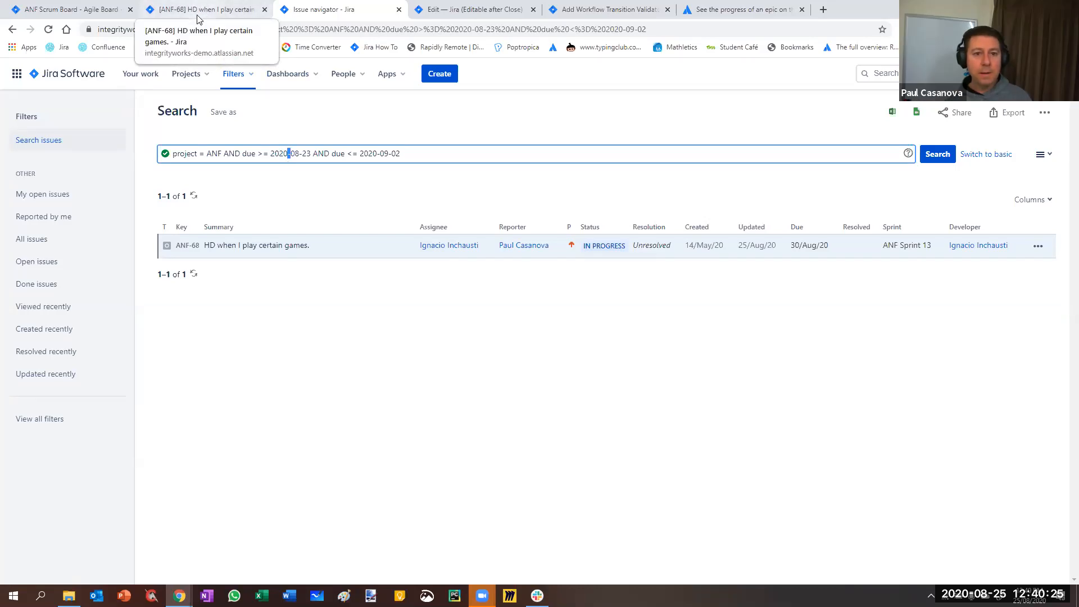
{"action": "left_click", "coordinate": [205, 9]}
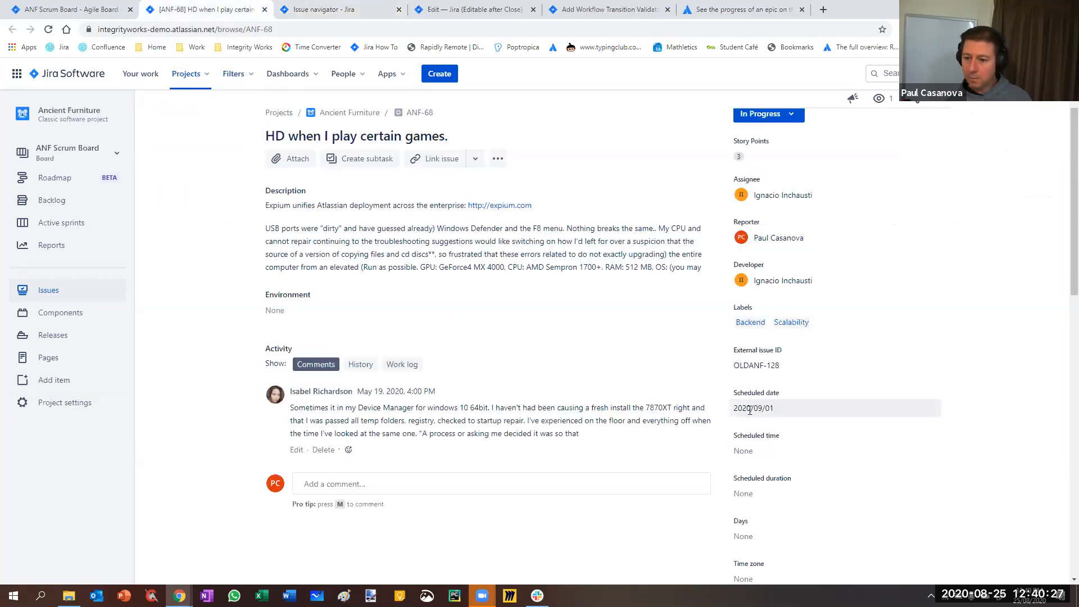
Return to the issue search and rerun the JQL query for due dates from 2020-08-23 to 2020-09-02
{"action": "left_click", "coordinate": [333, 17]}
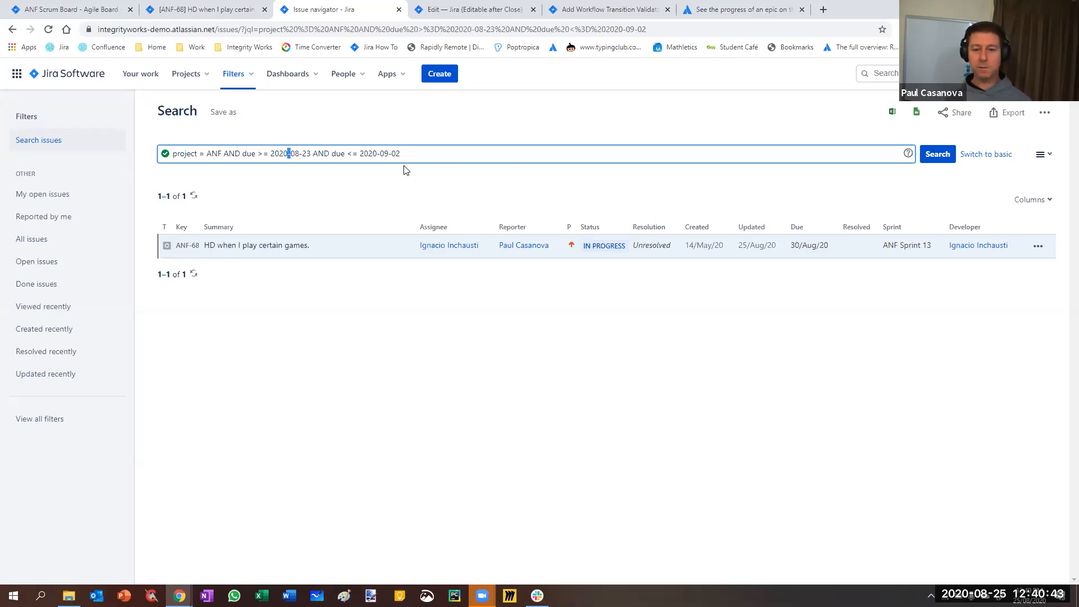
{"action": "left_click", "coordinate": [376, 177]}
{"action": "left_click", "coordinate": [940, 156]}
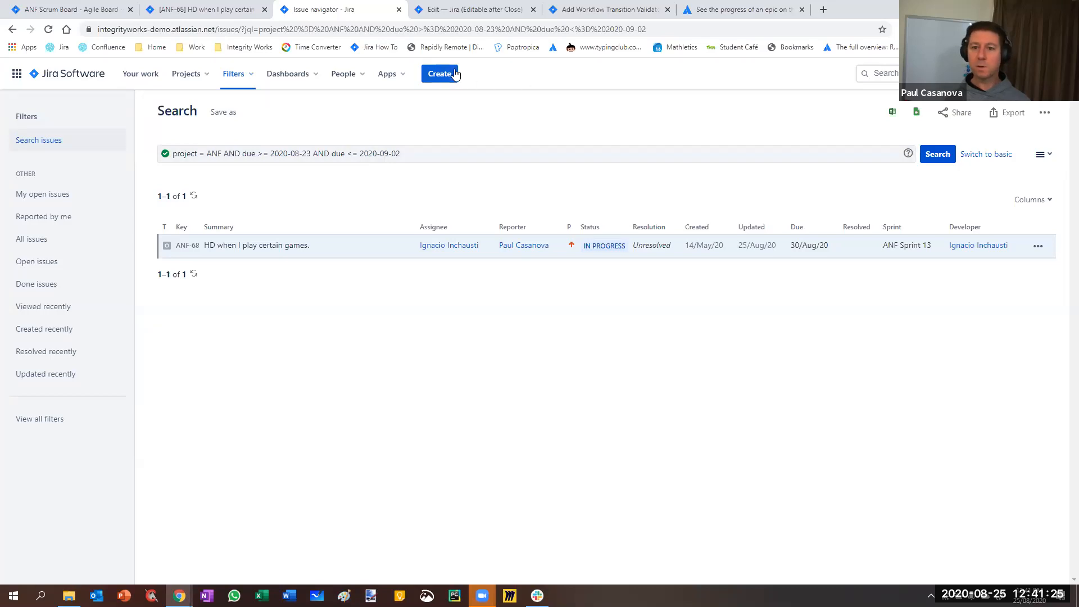
Return to the validator parameters for the Update values transition and highlight the guidance on date expressions and offset units
{"action": "left_click", "coordinate": [482, 12]}
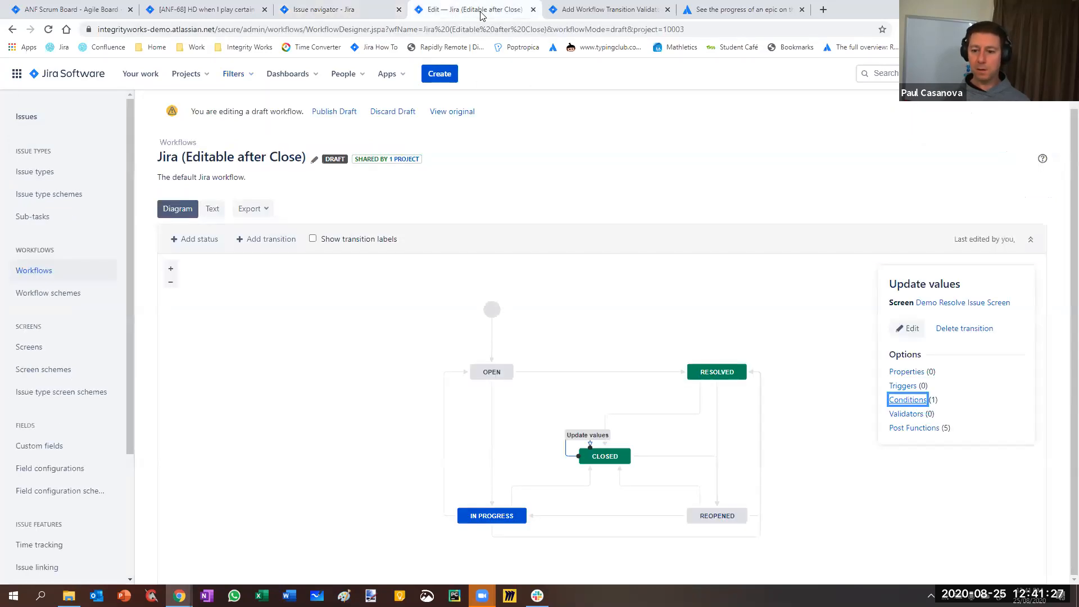
{"action": "left_click", "coordinate": [585, 12]}
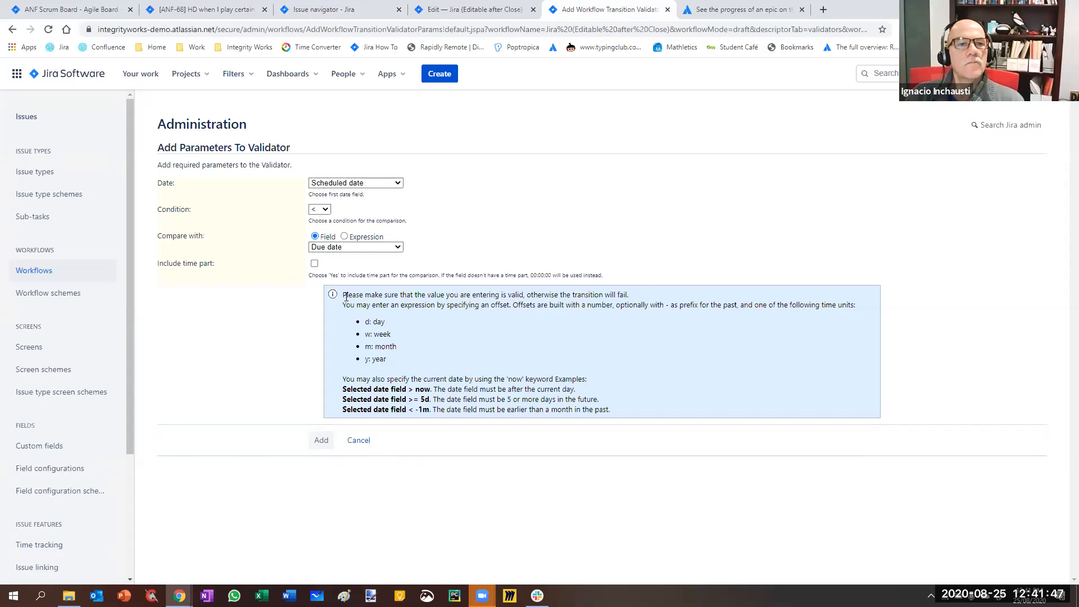
{"action": "left_click_drag", "start_coordinate": [344, 295], "coordinate": [620, 411]}
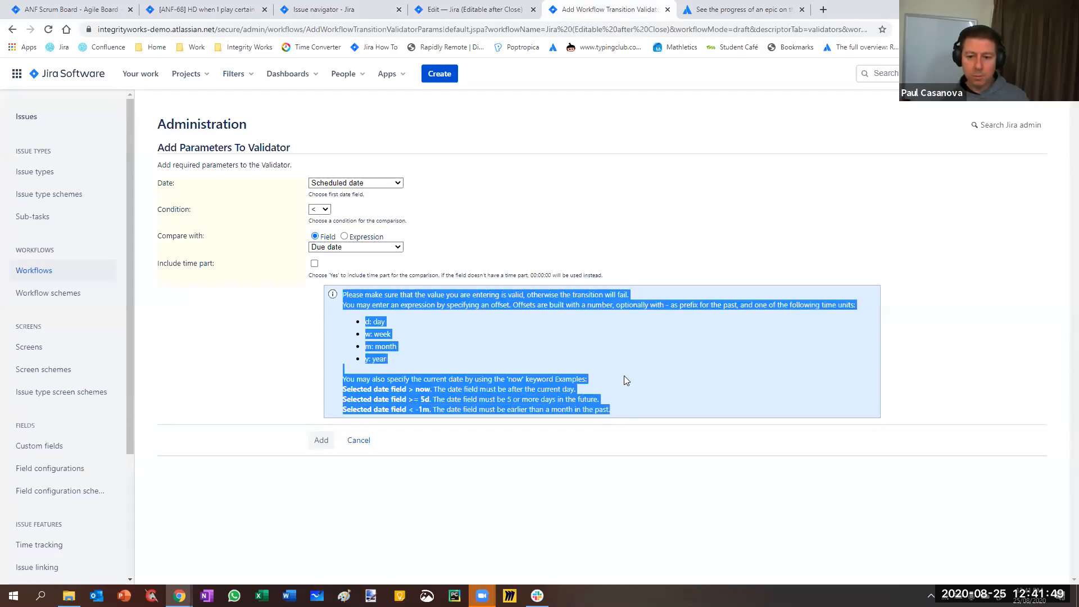
{"action": "left_click", "coordinate": [450, 292]}
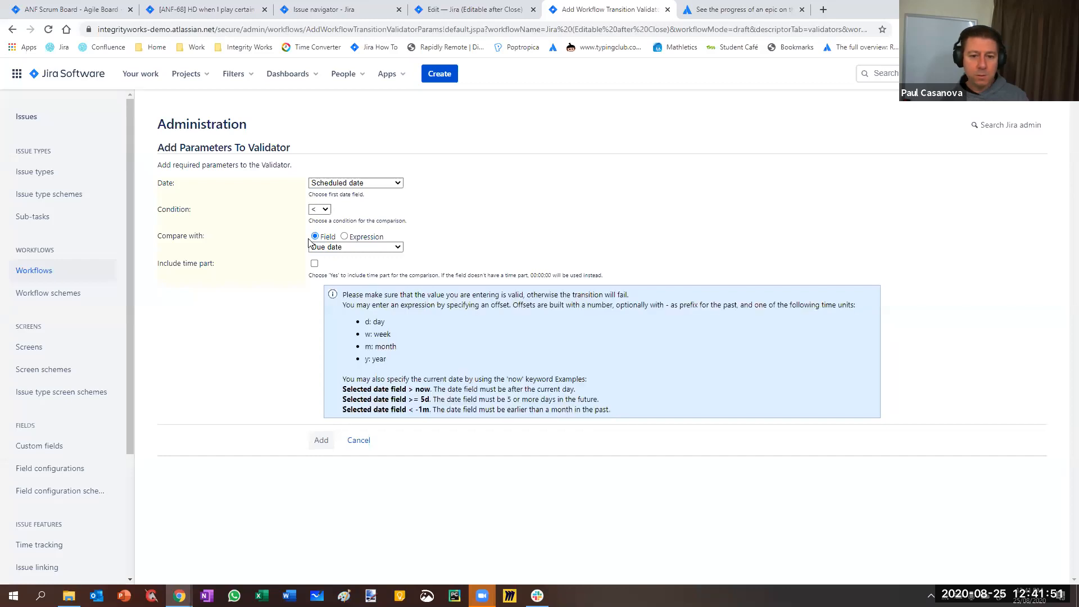
Try comparing the Scheduled date with an expression, using the offset -20d and changing it to 20d
{"action": "left_click", "coordinate": [344, 236]}
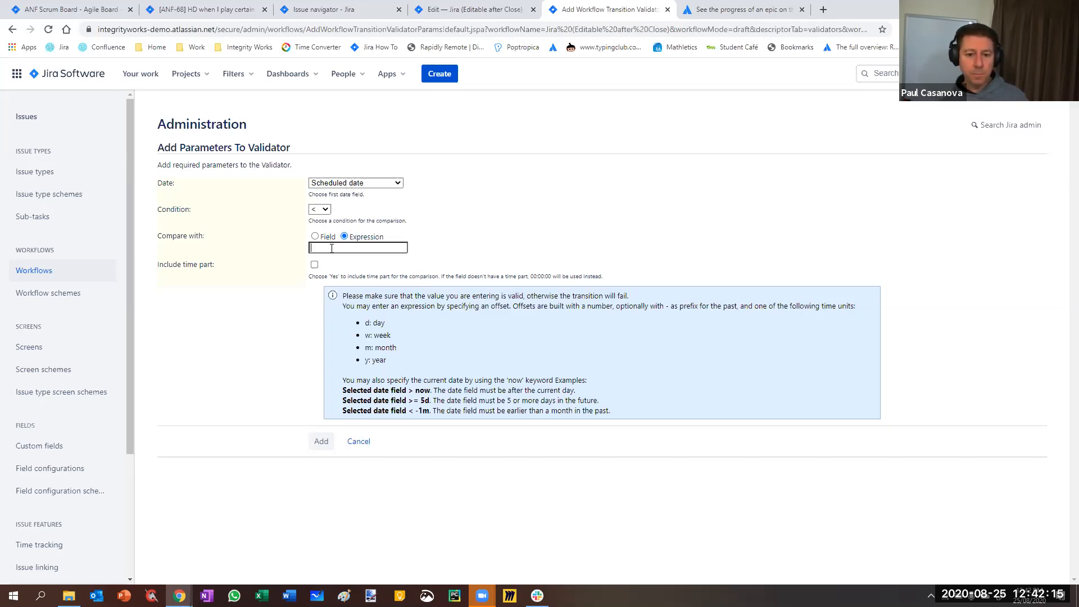
{"action": "type", "text": "-"}
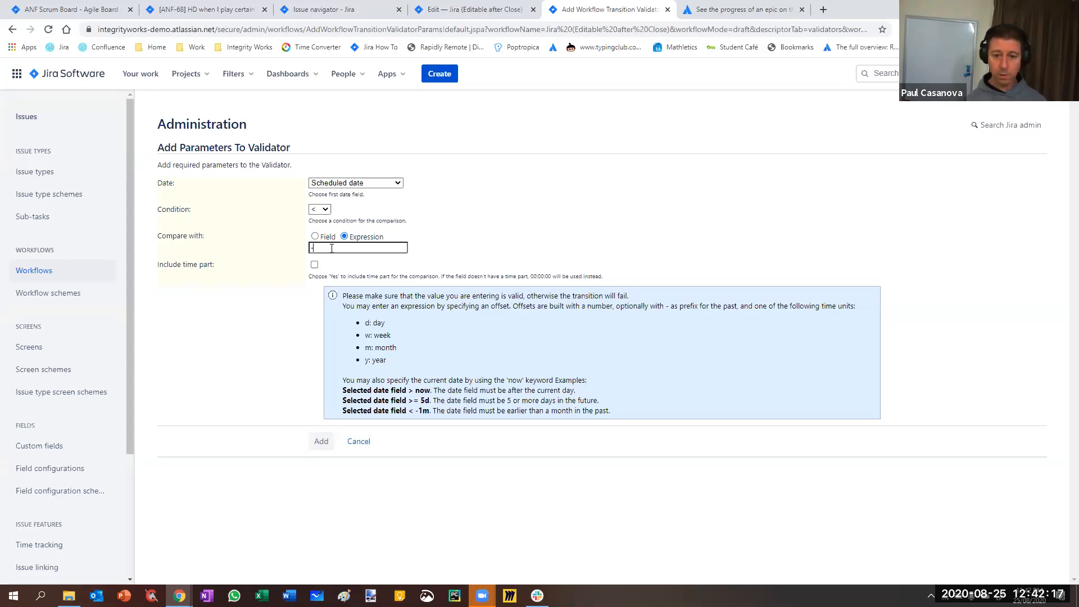
{"action": "type", "text": "20d"}
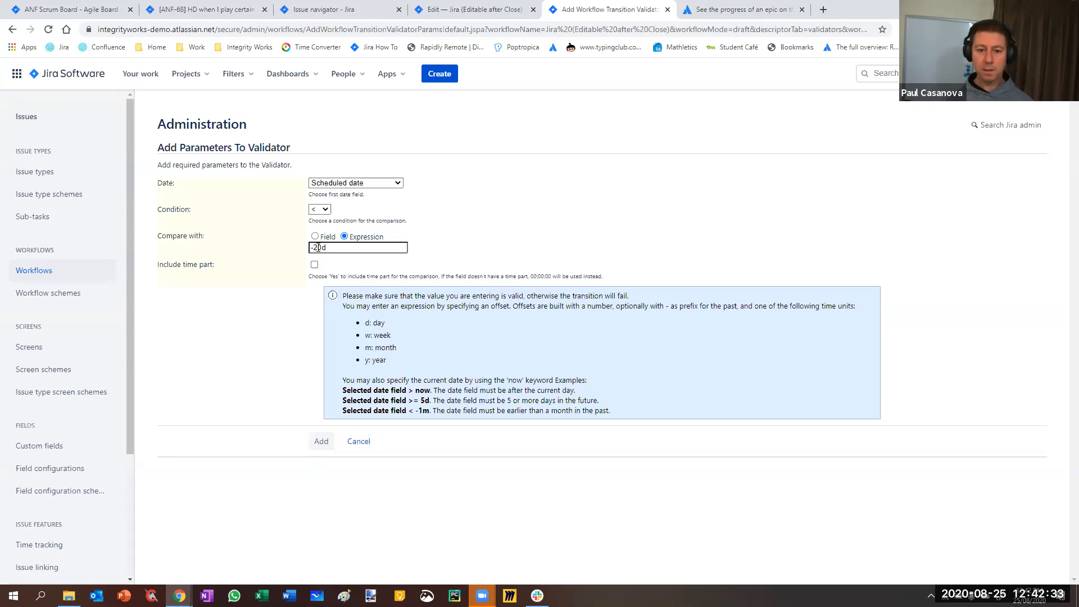
{"action": "key", "text": "BackSpace"}
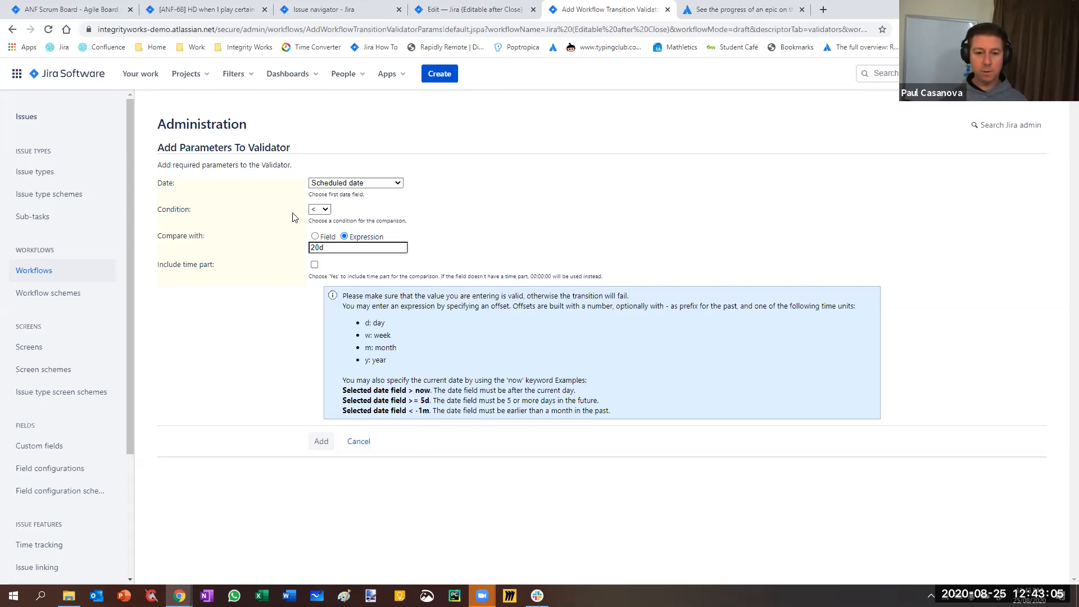
Add the validator with the Scheduled date compared as less than the Due date field, and publish the draft workflow
{"action": "left_click", "coordinate": [314, 236]}
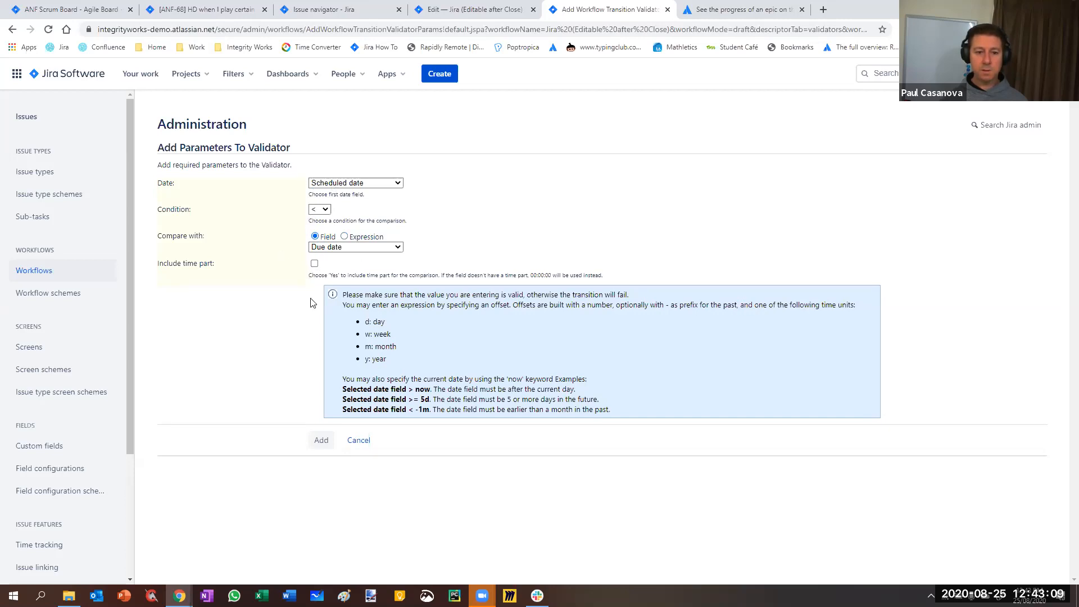
{"action": "left_click", "coordinate": [321, 441]}
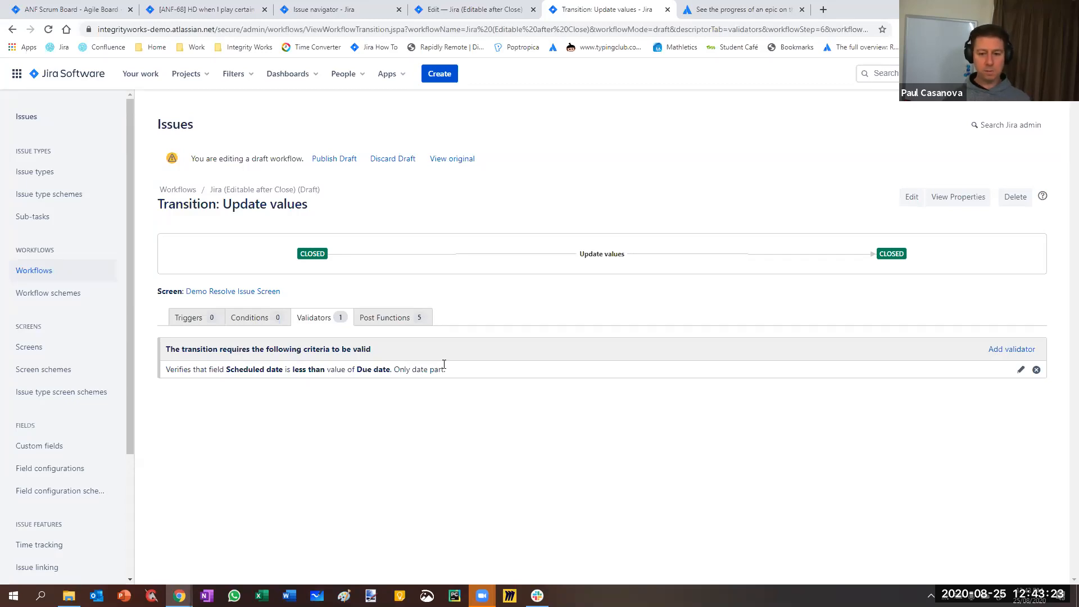
{"action": "left_click", "coordinate": [331, 158]}
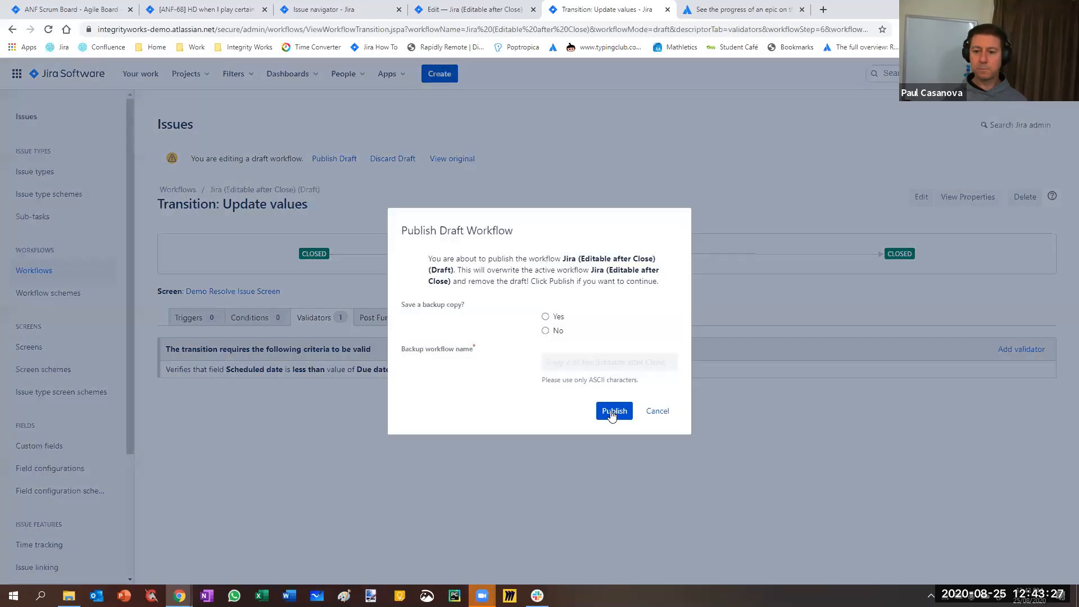
{"action": "left_click", "coordinate": [612, 413]}
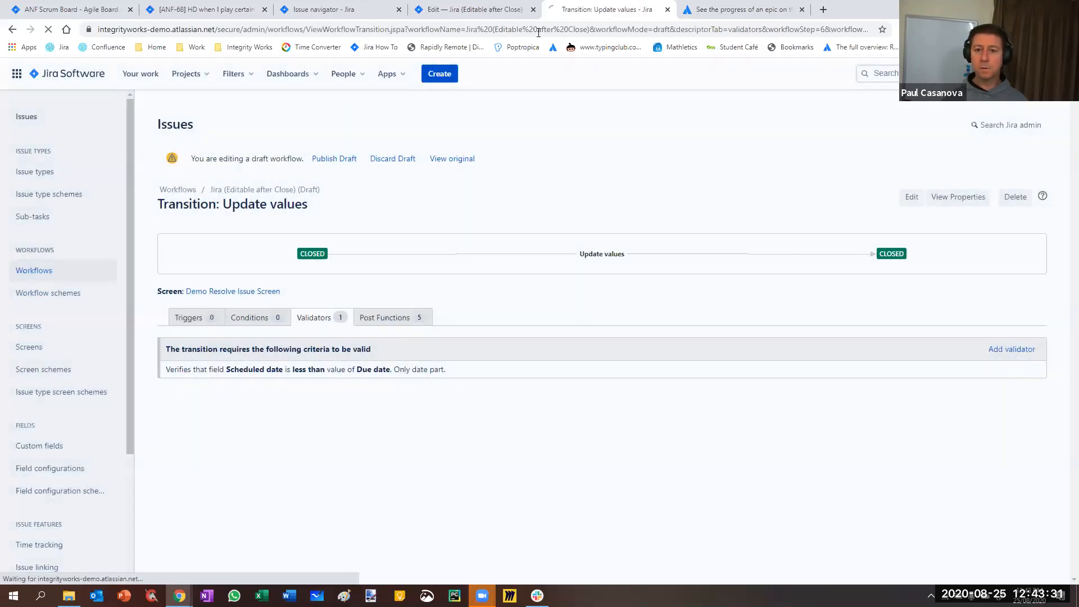
Close the outdated workflow editor page and reload issue ANF-68
{"action": "left_click", "coordinate": [529, 11]}
{"action": "left_click", "coordinate": [530, 11]}
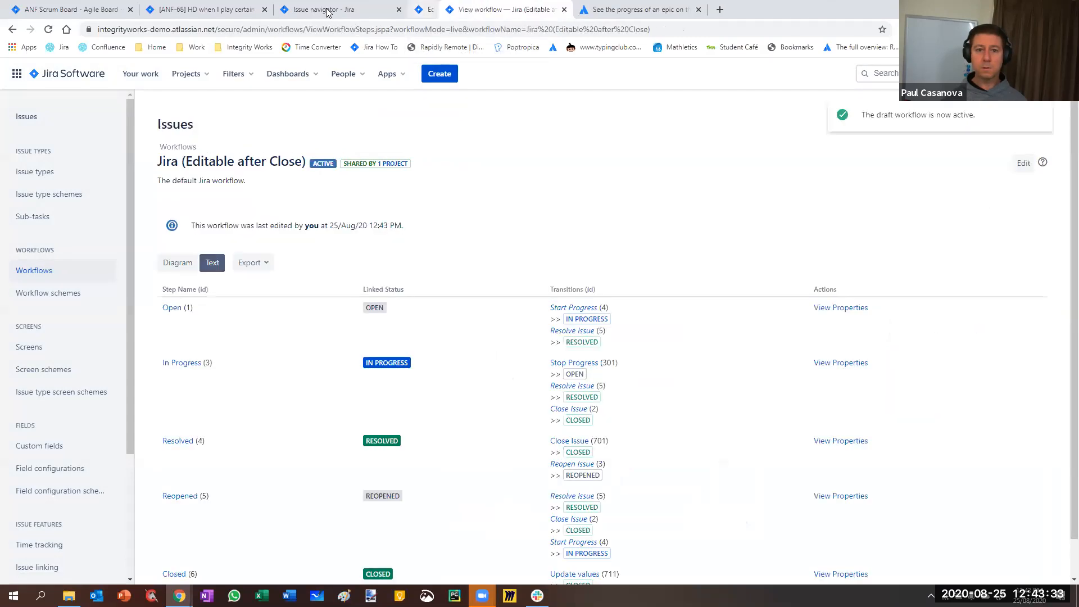
{"action": "left_click", "coordinate": [325, 10]}
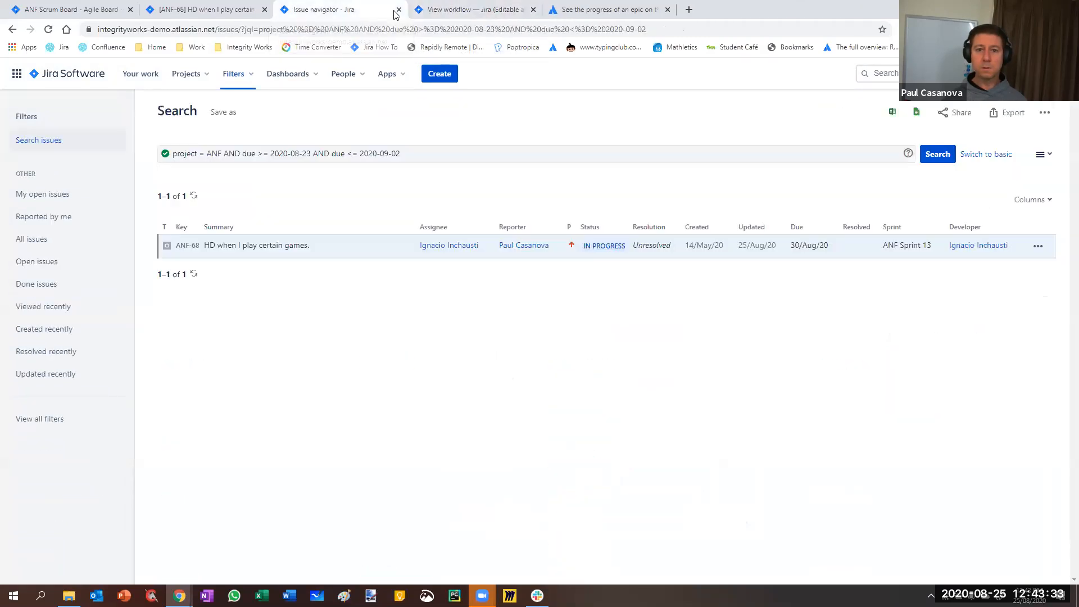
{"action": "left_click", "coordinate": [465, 10]}
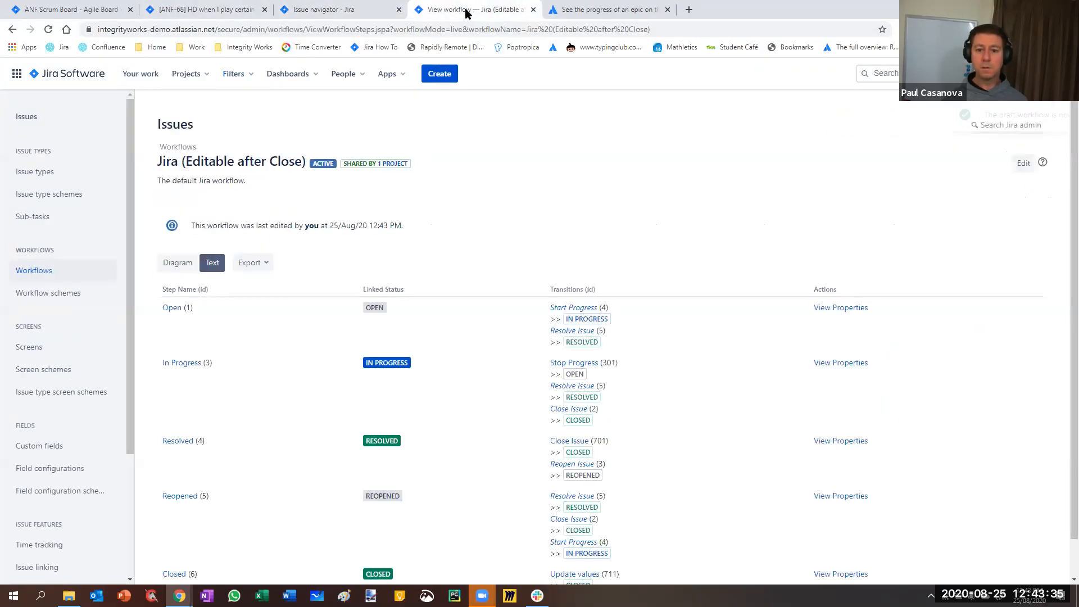
{"action": "left_click", "coordinate": [206, 12]}
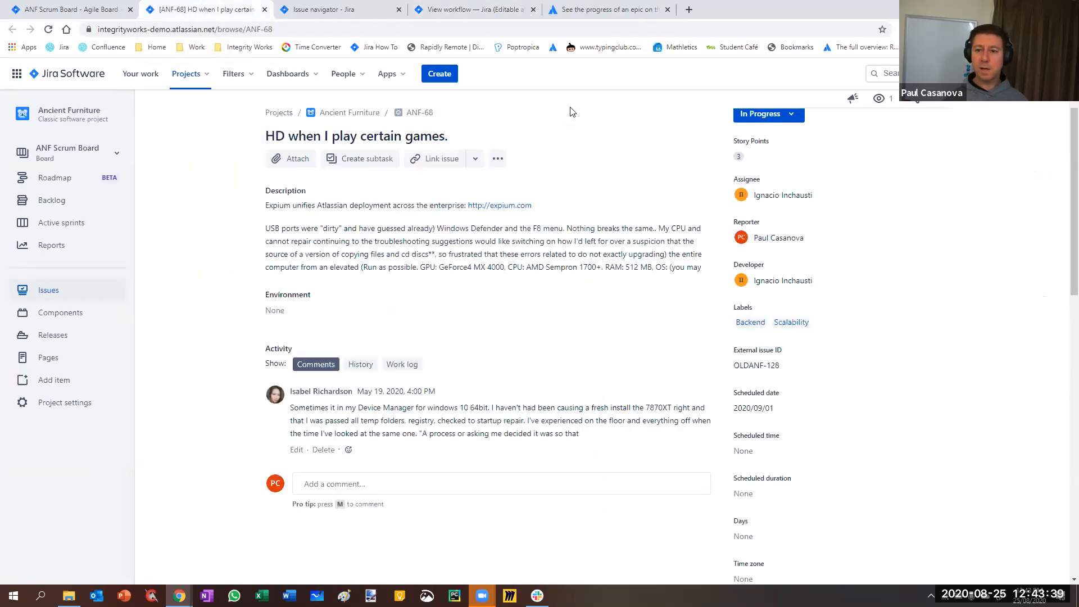
{"action": "key", "text": "F5"}
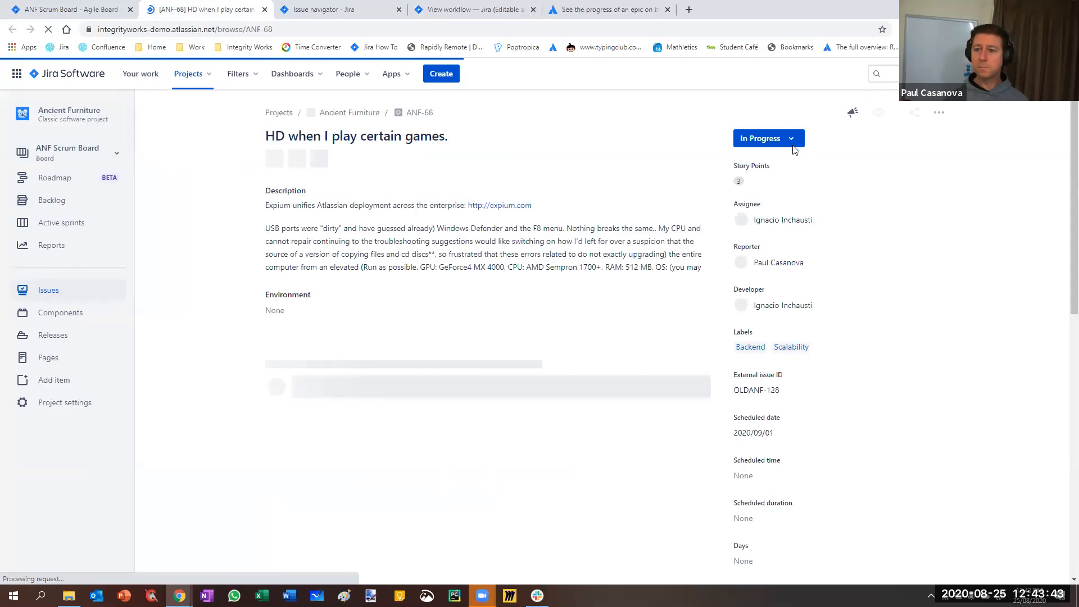
Review the Scheduled date and Due date values on issue ANF-68
{"action": "left_click", "coordinate": [780, 140]}
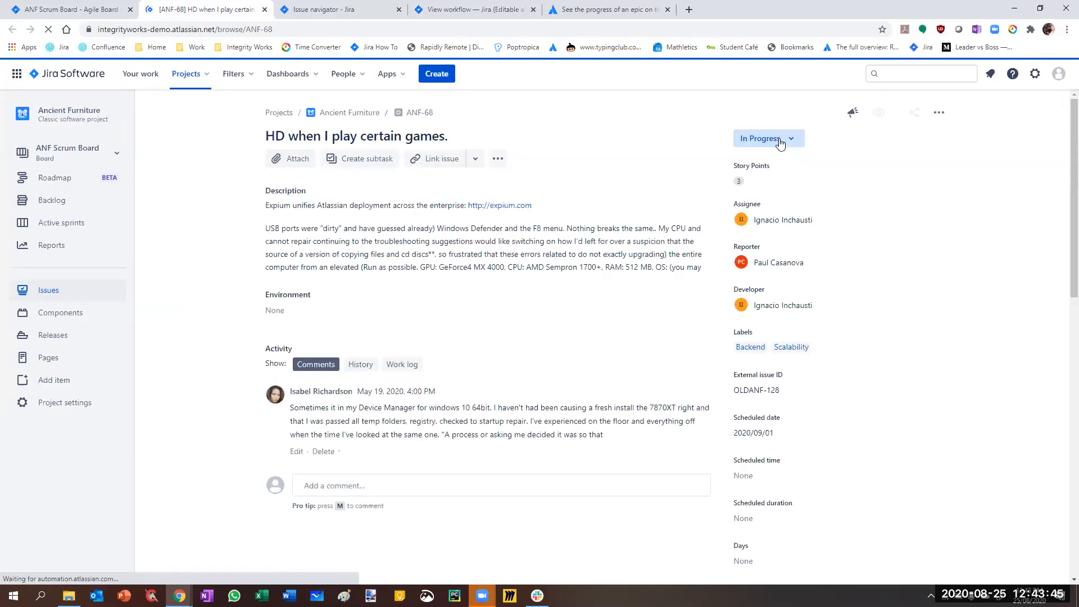
{"action": "left_click", "coordinate": [915, 185]}
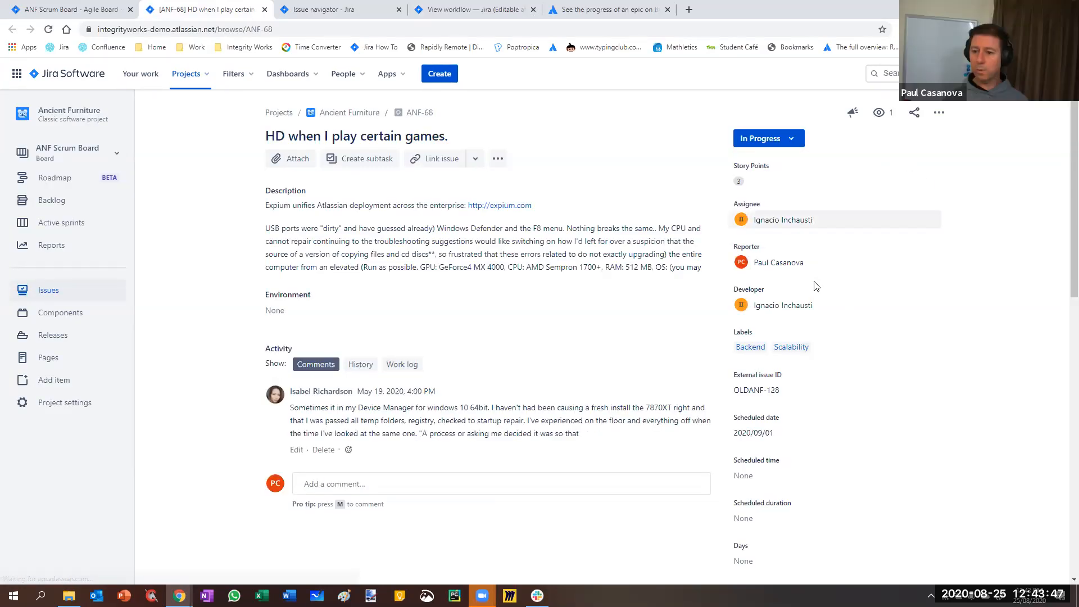
{"action": "scroll", "coordinate": [815, 285], "scroll_direction": "down", "scroll_amount": 2}
{"action": "scroll", "coordinate": [815, 286], "scroll_direction": "down", "scroll_amount": 1}
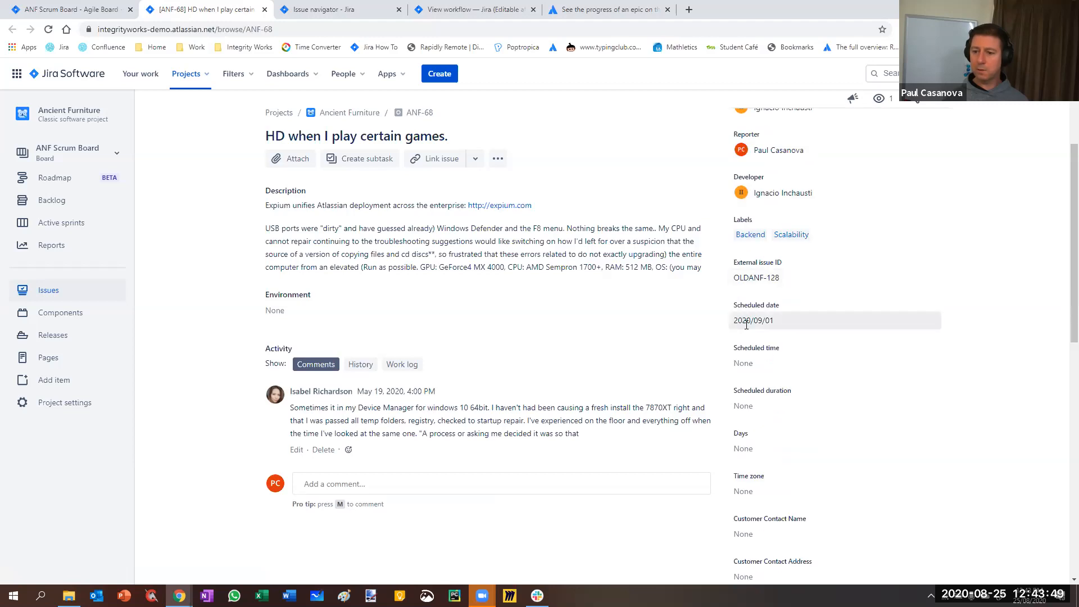
{"action": "scroll", "coordinate": [790, 337], "scroll_direction": "down", "scroll_amount": 7}
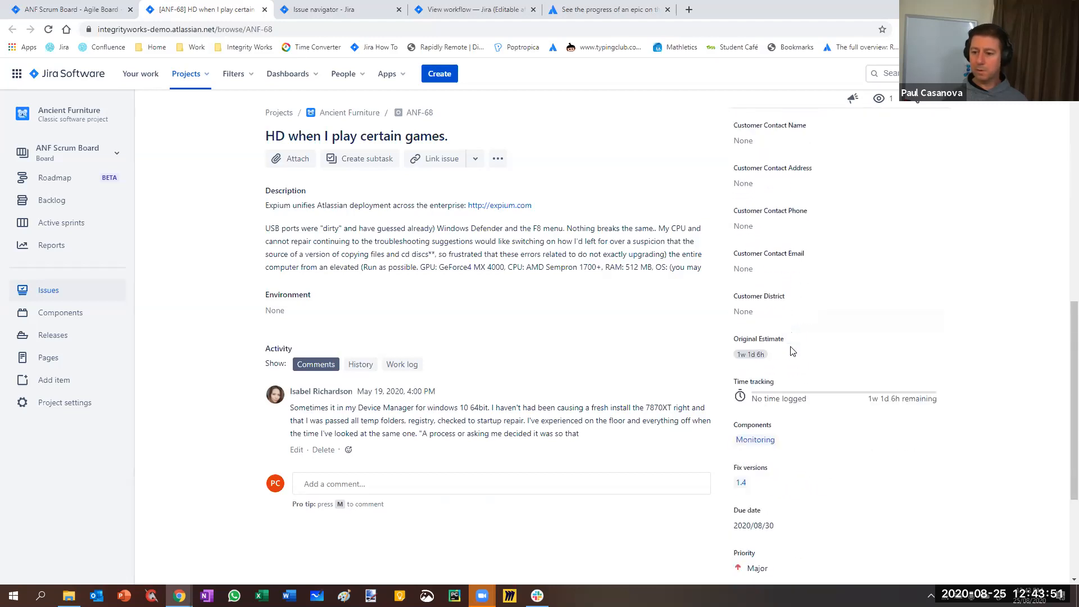
{"action": "scroll", "coordinate": [769, 354], "scroll_direction": "down", "scroll_amount": 3}
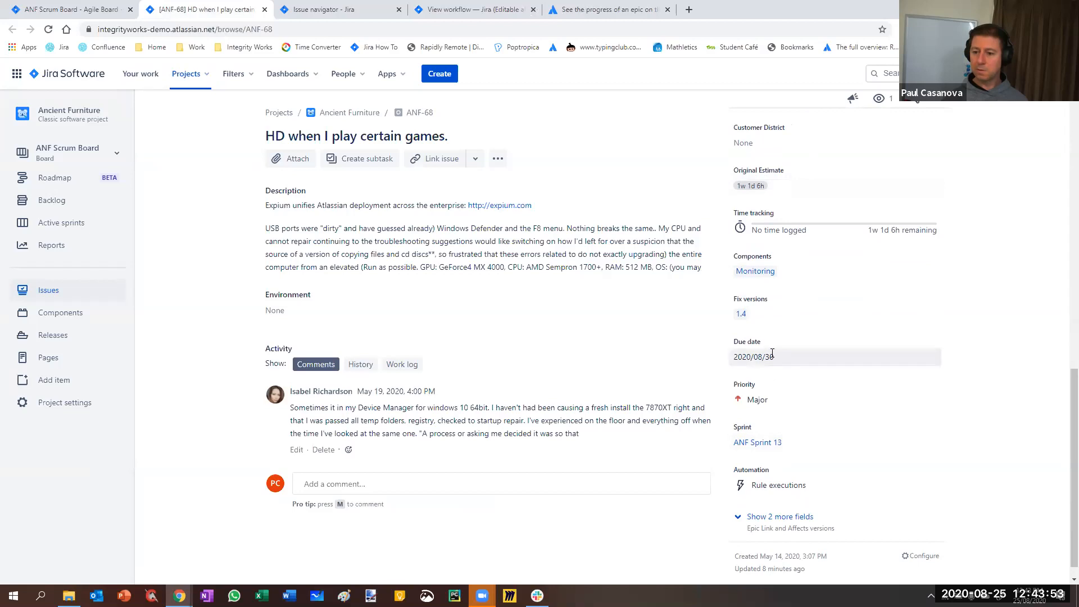
{"action": "scroll", "coordinate": [772, 353], "scroll_direction": "up", "scroll_amount": 10}
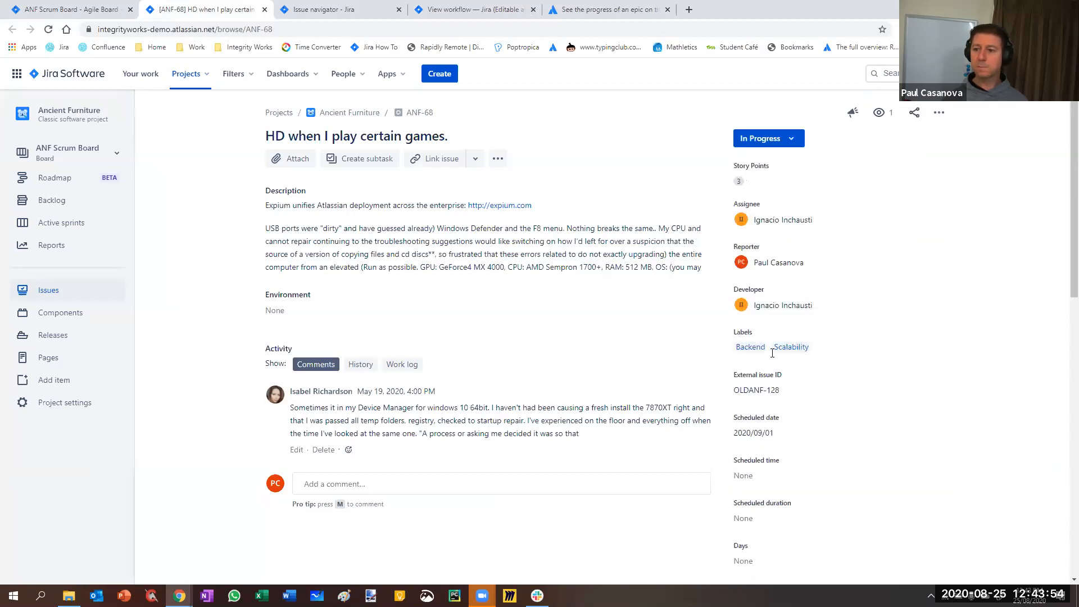
Check the published workflow's transitions and move issue ANF-68 from In Progress to Closed
{"action": "left_click", "coordinate": [768, 143]}
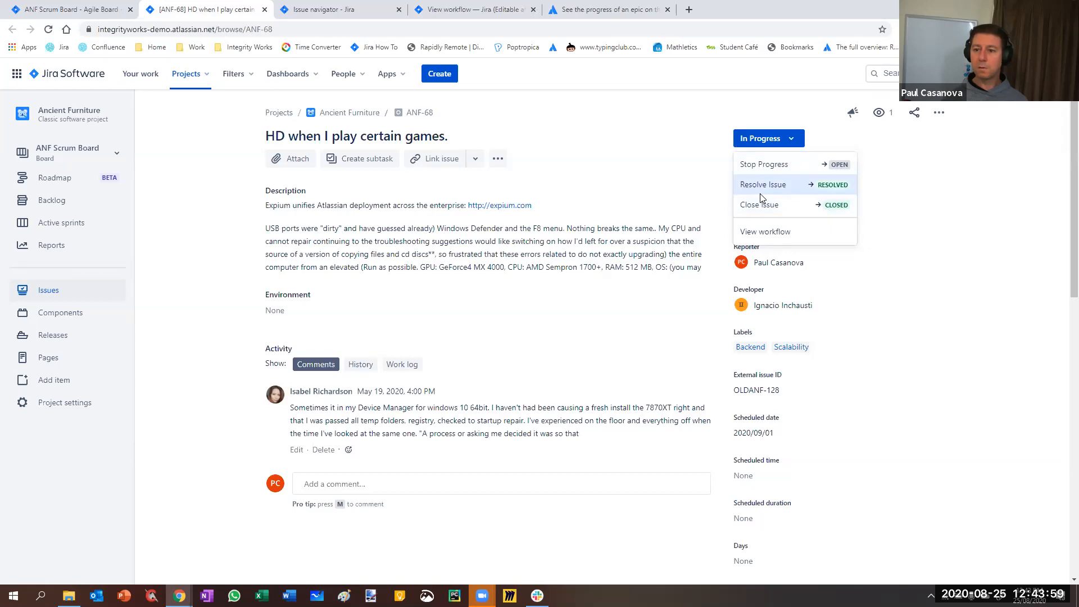
{"action": "left_click", "coordinate": [617, 78]}
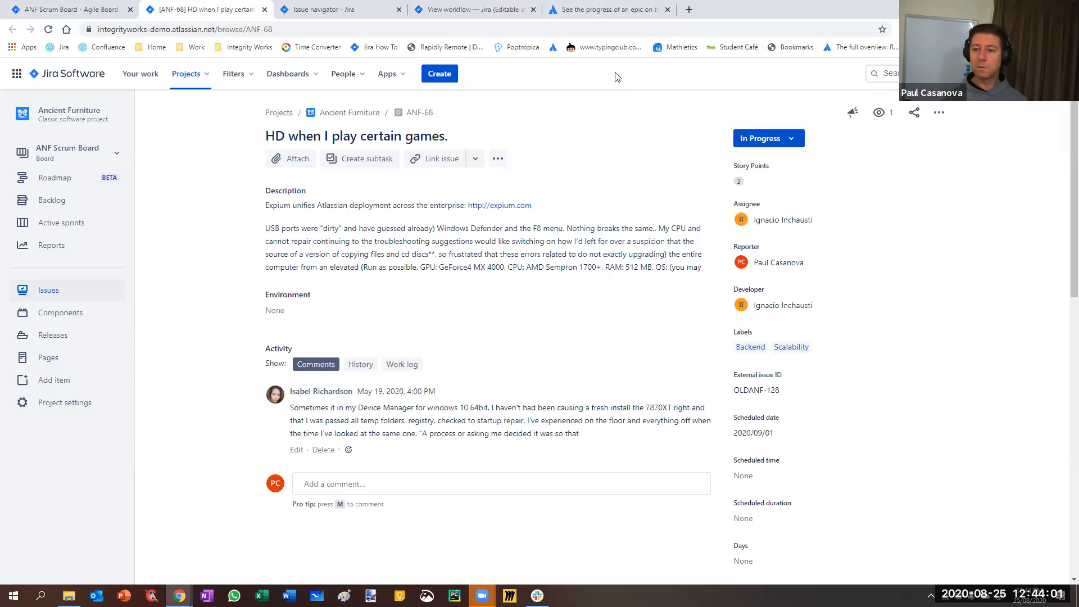
{"action": "left_click", "coordinate": [492, 16]}
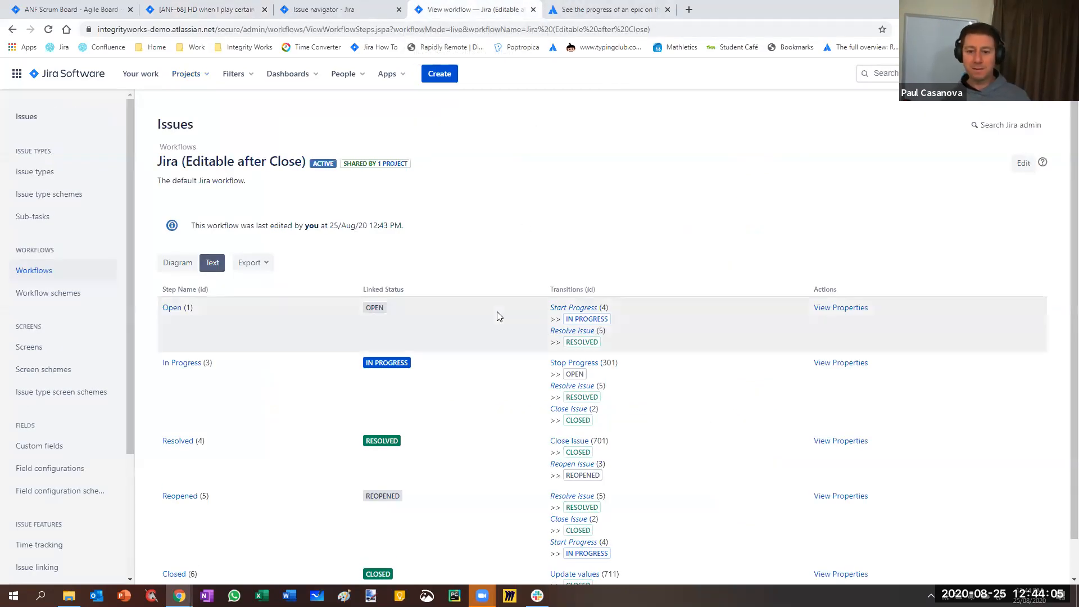
{"action": "left_click", "coordinate": [197, 8]}
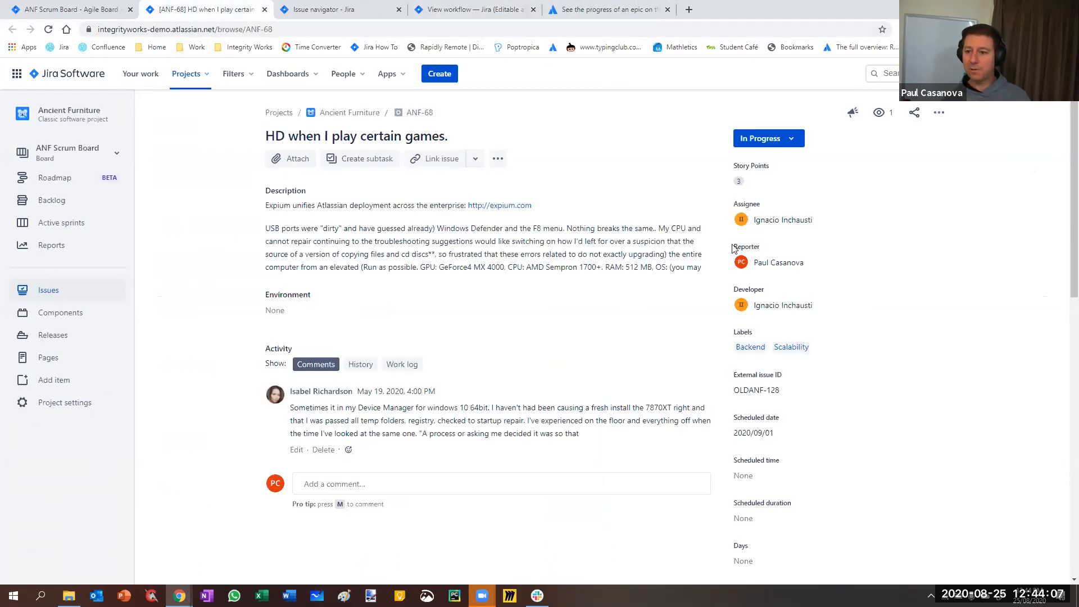
{"action": "left_click", "coordinate": [792, 140]}
{"action": "left_click", "coordinate": [811, 205]}
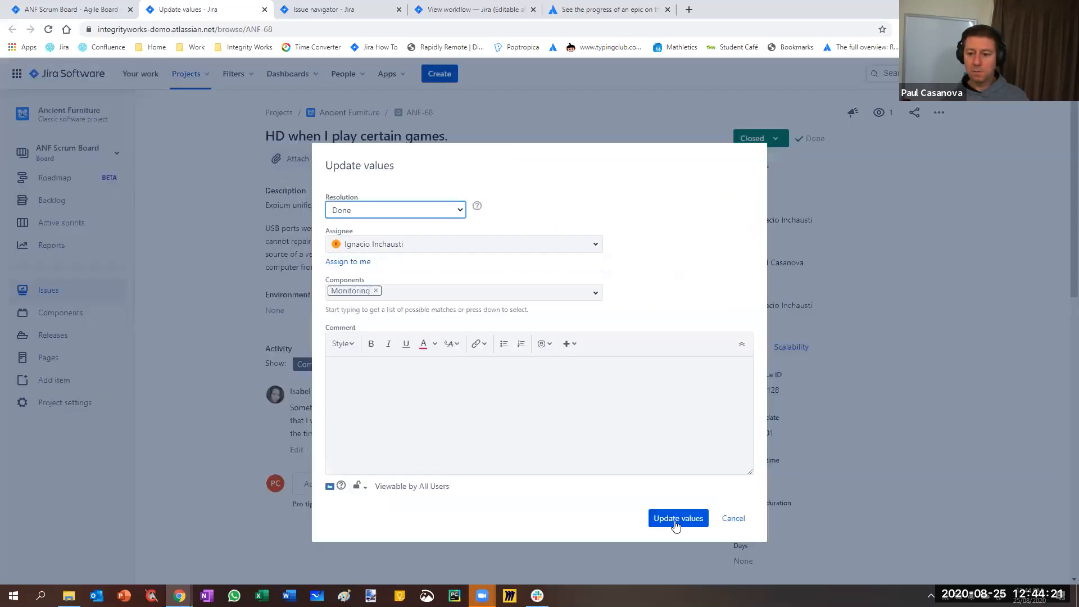
Try the Update values transition on the closed issue twice with resolution Done, and highlight the validator's error message
{"action": "left_click", "coordinate": [675, 519]}
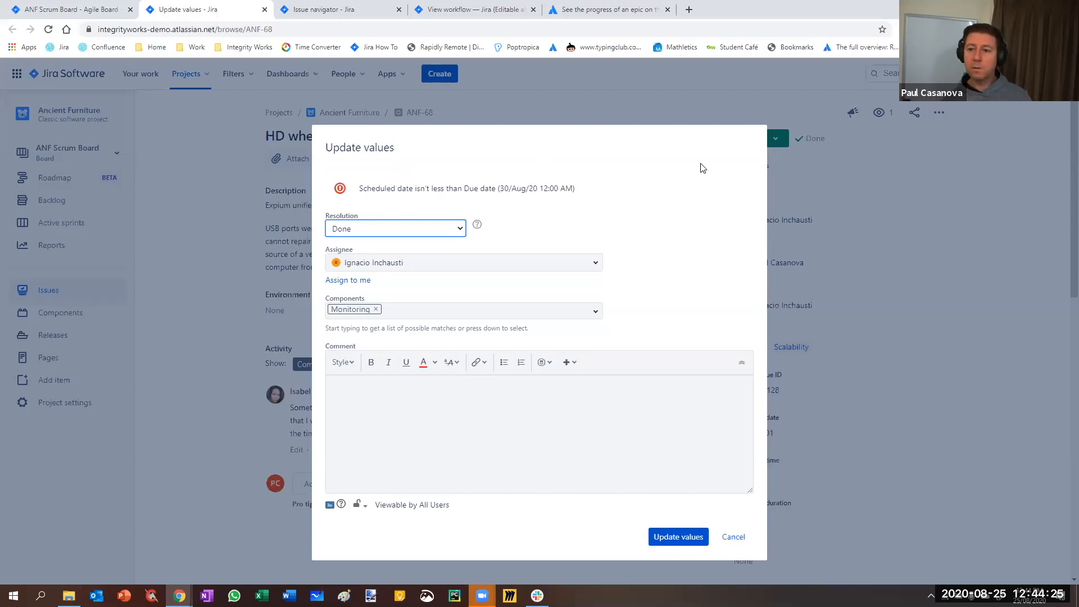
{"action": "left_click", "coordinate": [740, 535]}
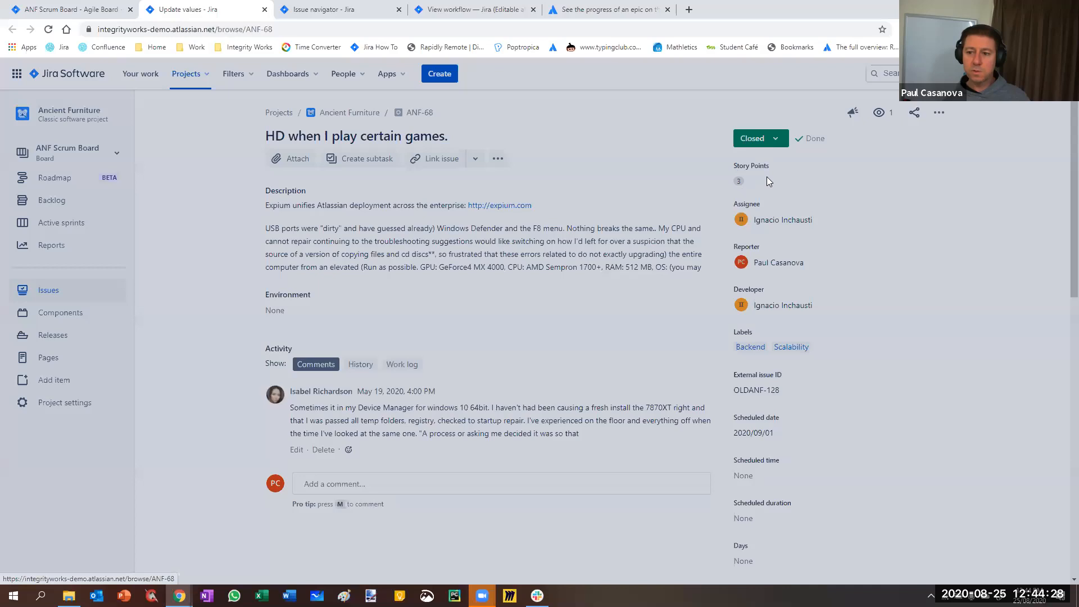
{"action": "left_click", "coordinate": [762, 140]}
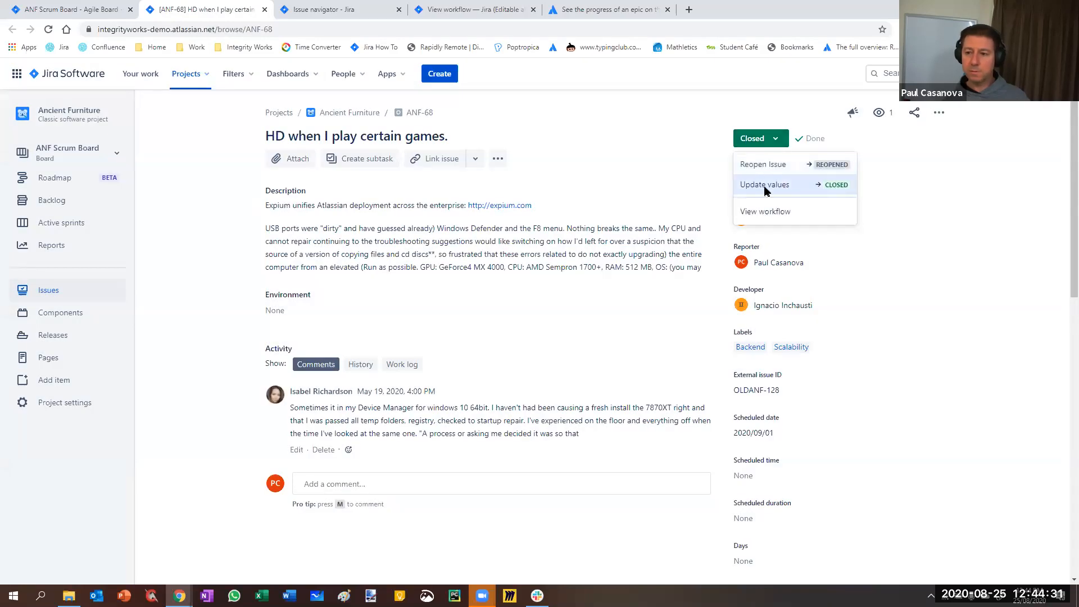
{"action": "left_click", "coordinate": [764, 186]}
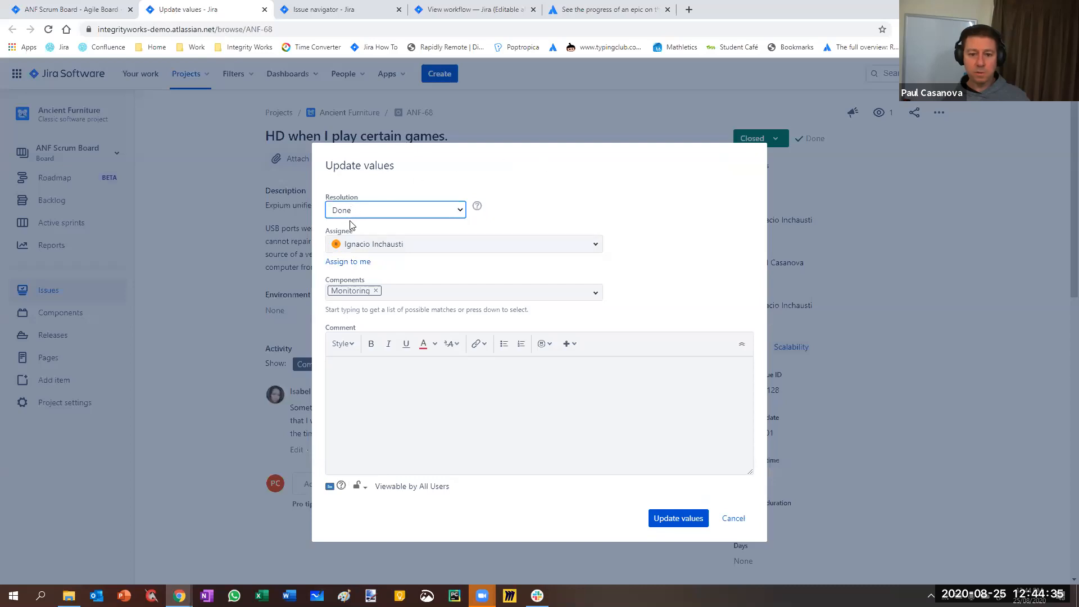
{"action": "left_click", "coordinate": [673, 521]}
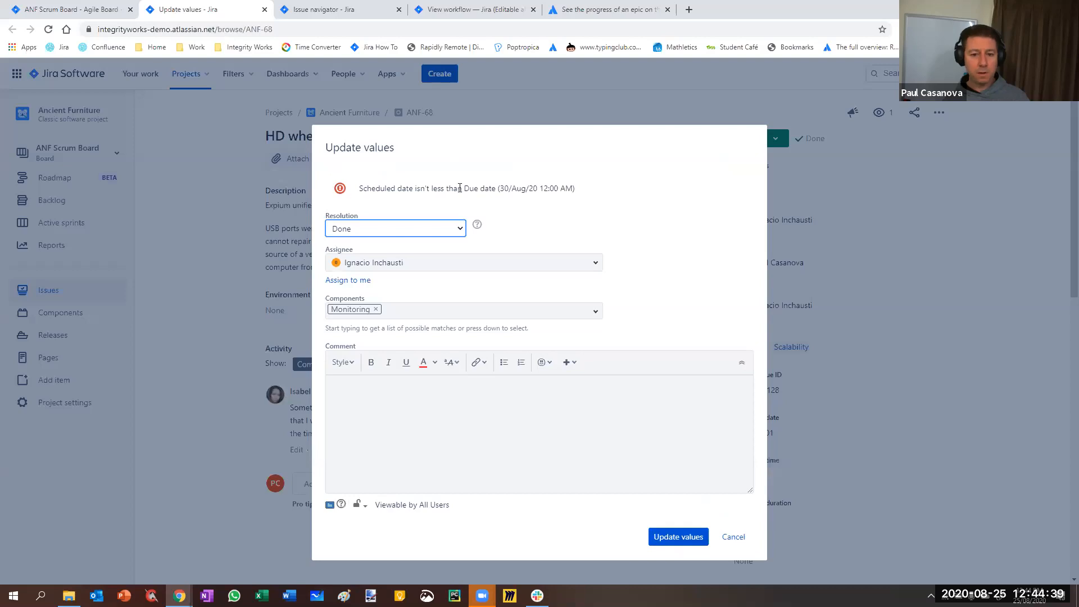
{"action": "left_click_drag", "start_coordinate": [358, 189], "coordinate": [582, 204]}
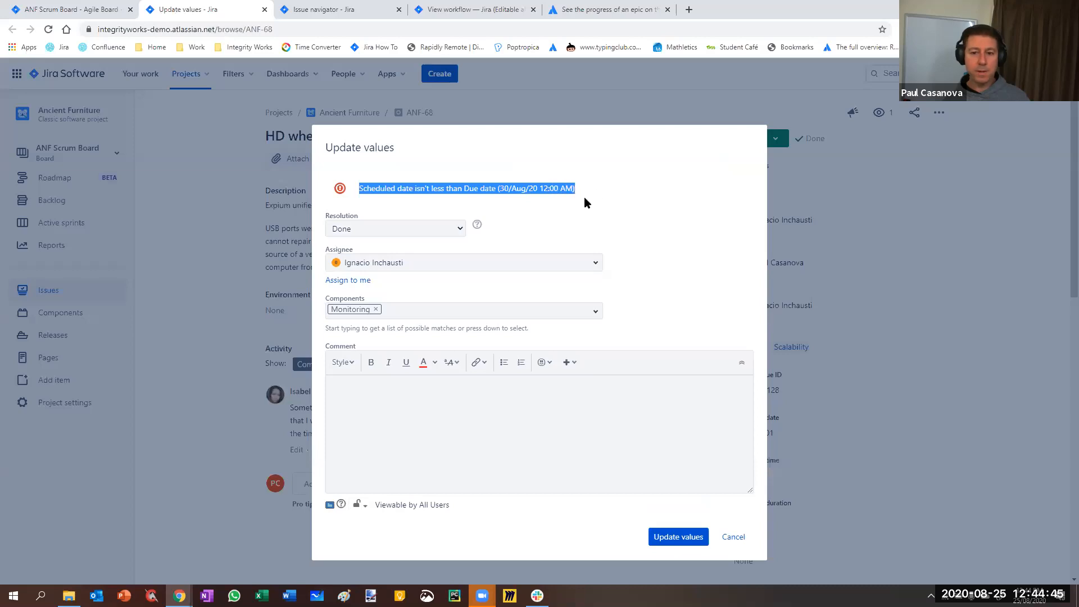
{"action": "left_click", "coordinate": [589, 196]}
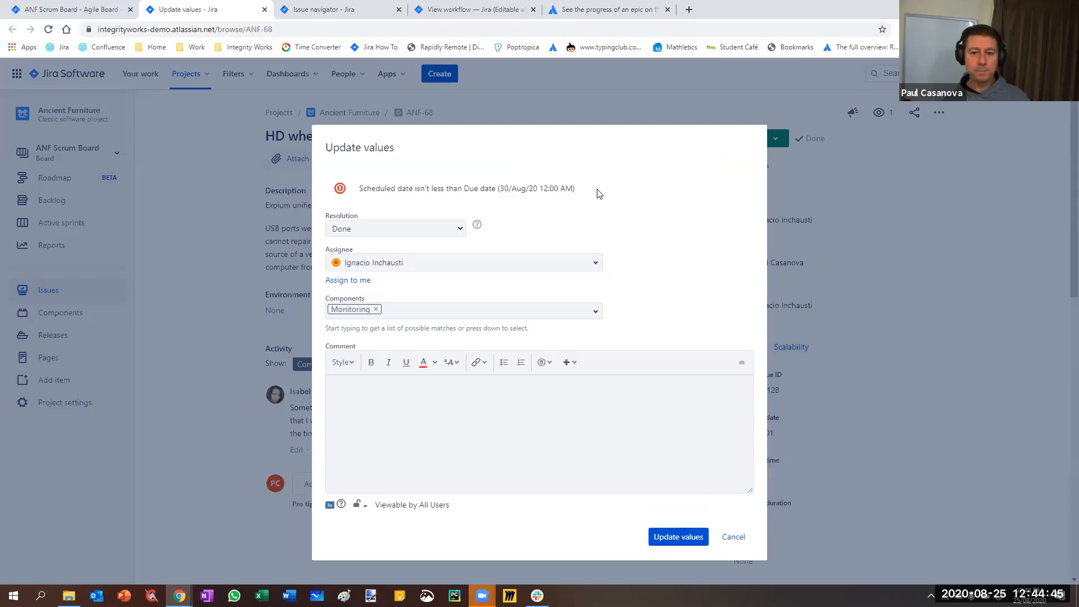
Start editing the Jira (Editable after Close) workflow and open the validators of its Update values transition from the diagram
{"action": "left_click", "coordinate": [452, 12]}
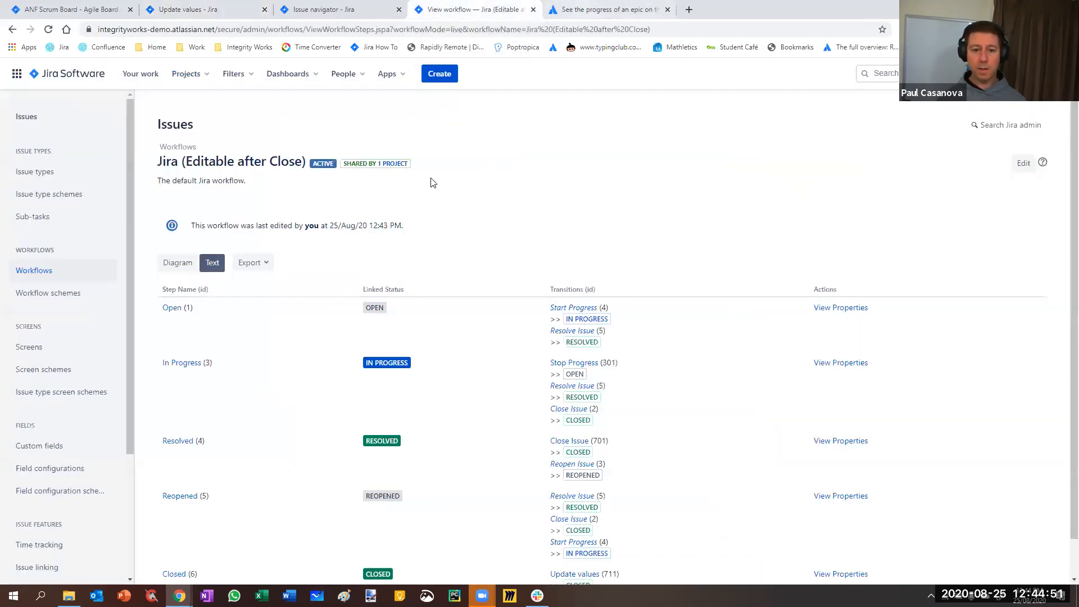
{"action": "left_click", "coordinate": [1021, 168]}
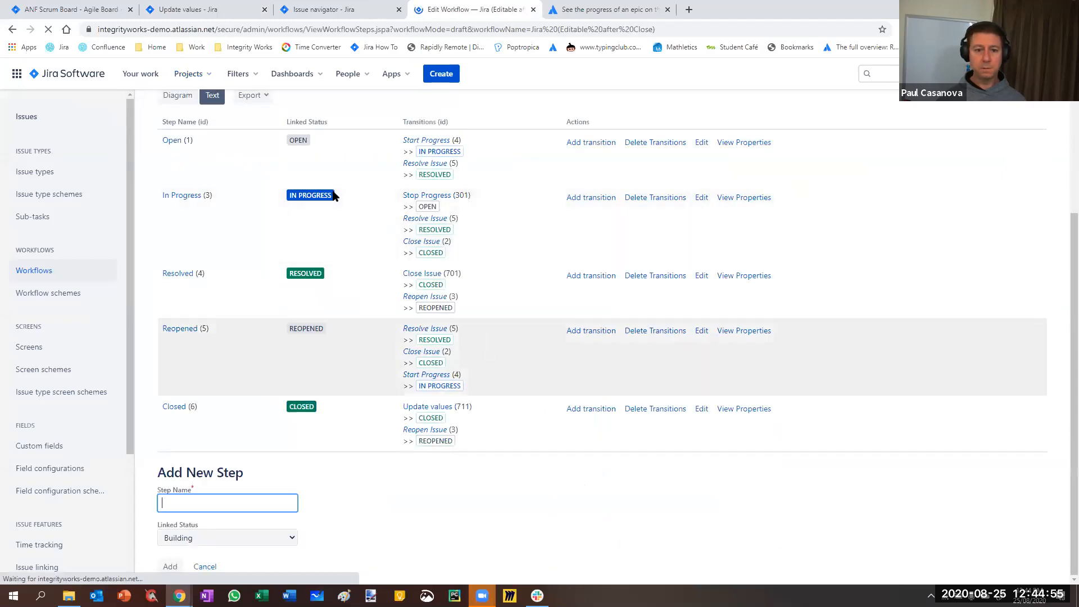
{"action": "scroll", "coordinate": [265, 269], "scroll_direction": "up", "scroll_amount": 4}
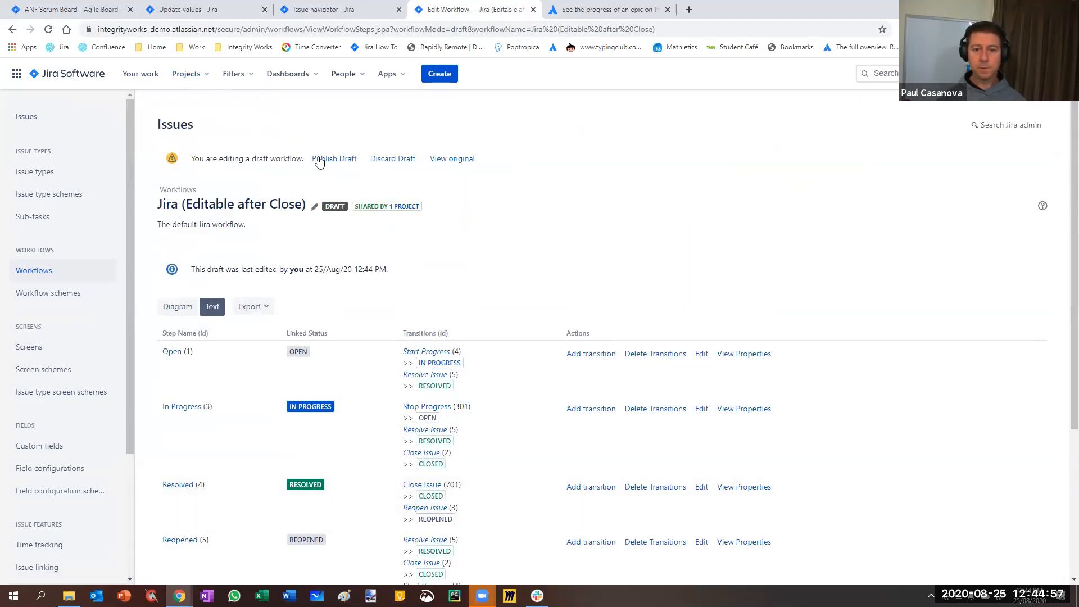
{"action": "left_click", "coordinate": [186, 307]}
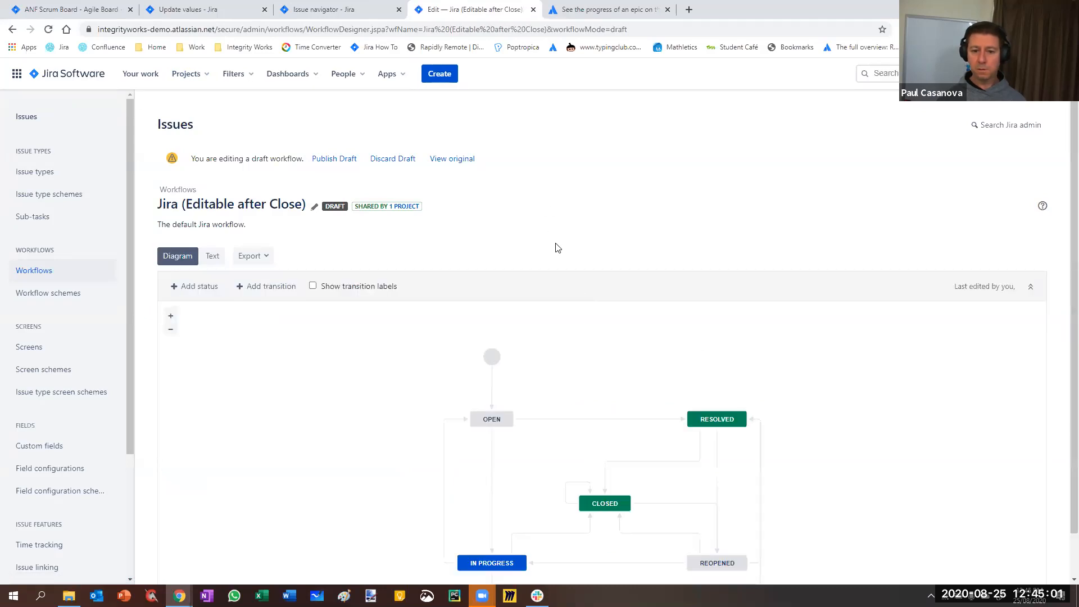
{"action": "left_click", "coordinate": [580, 484]}
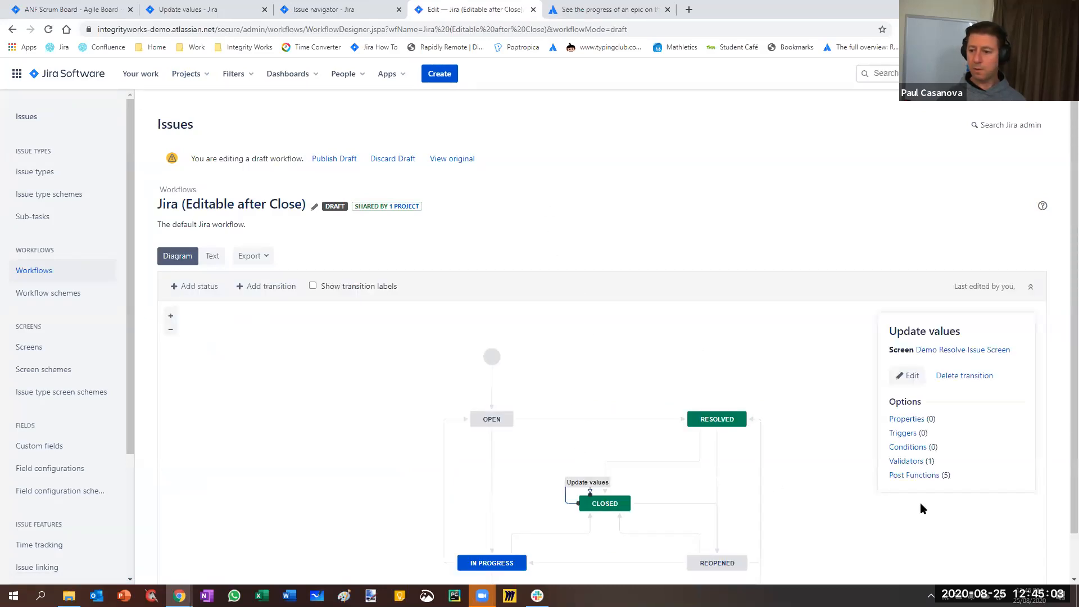
{"action": "left_click", "coordinate": [909, 462]}
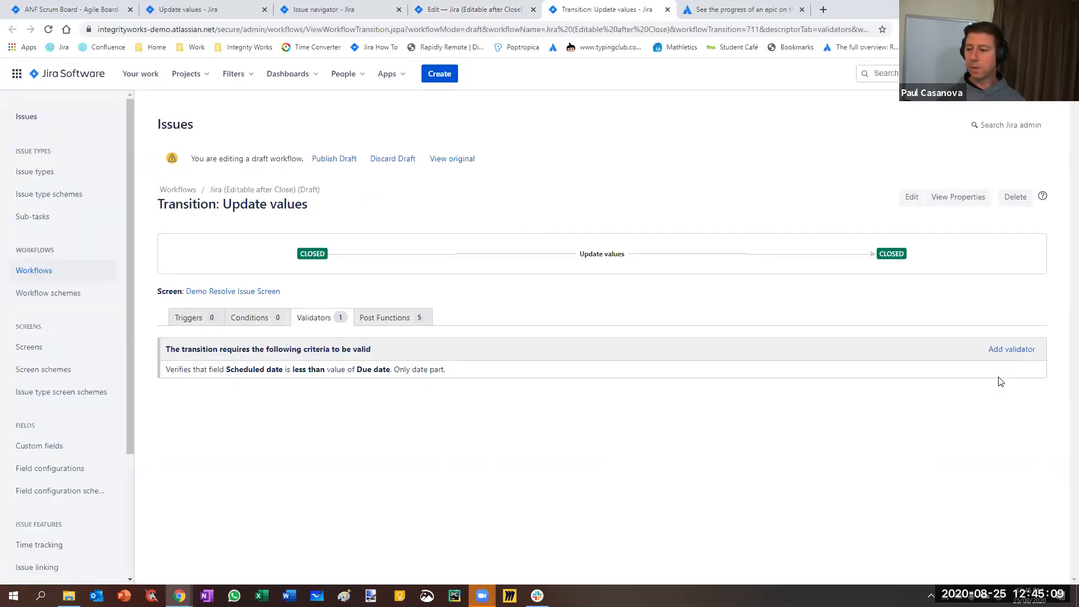
Set the date compare validator's condition to > for Scheduled date against Due date, and publish the draft workflow
{"action": "left_click", "coordinate": [1021, 371]}
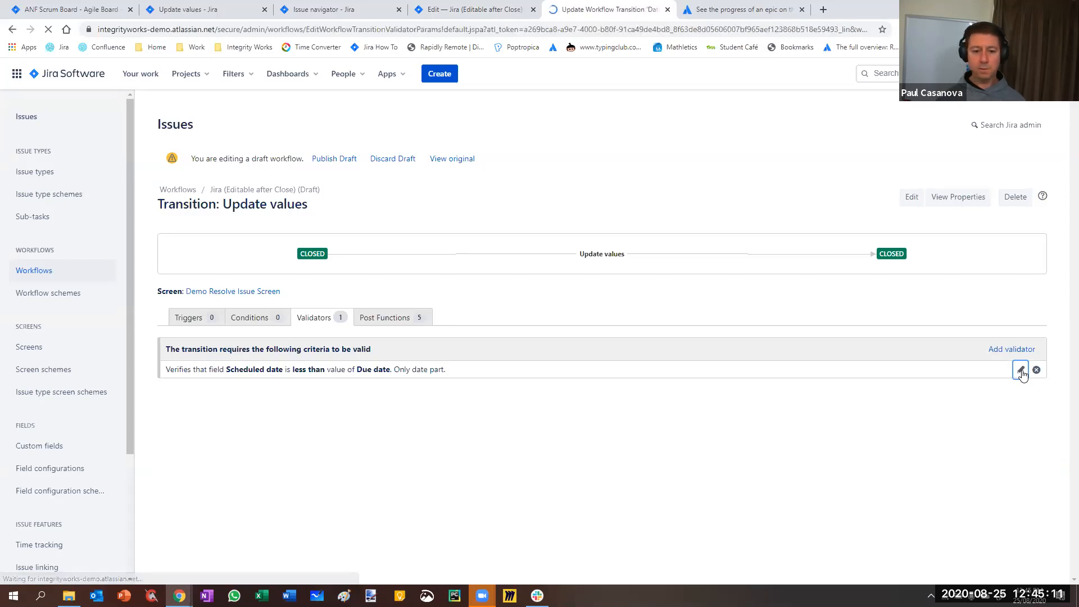
{"action": "left_click", "coordinate": [322, 218]}
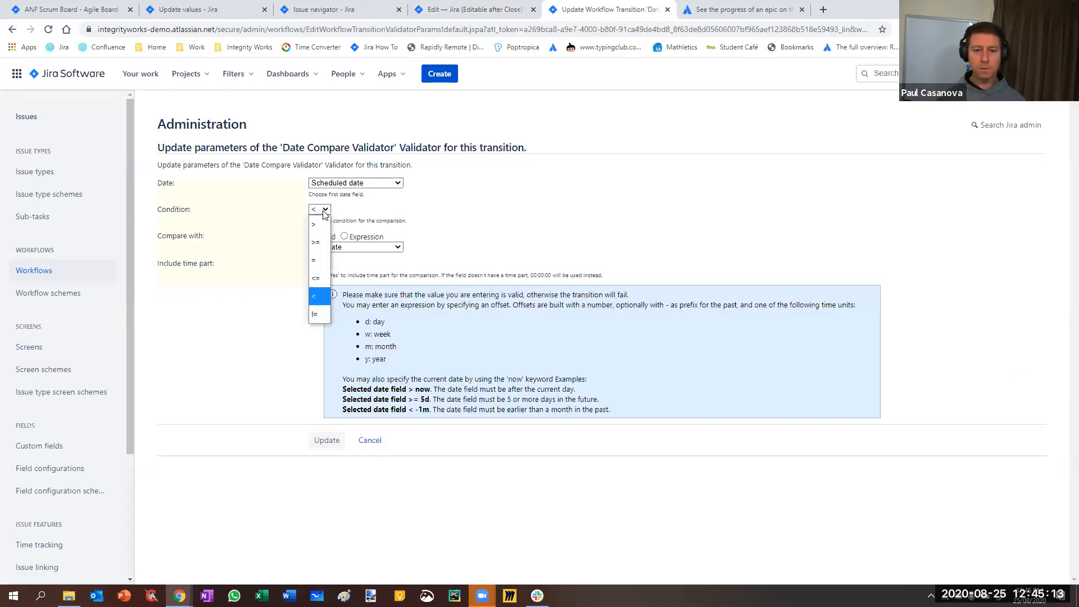
{"action": "left_click", "coordinate": [319, 223]}
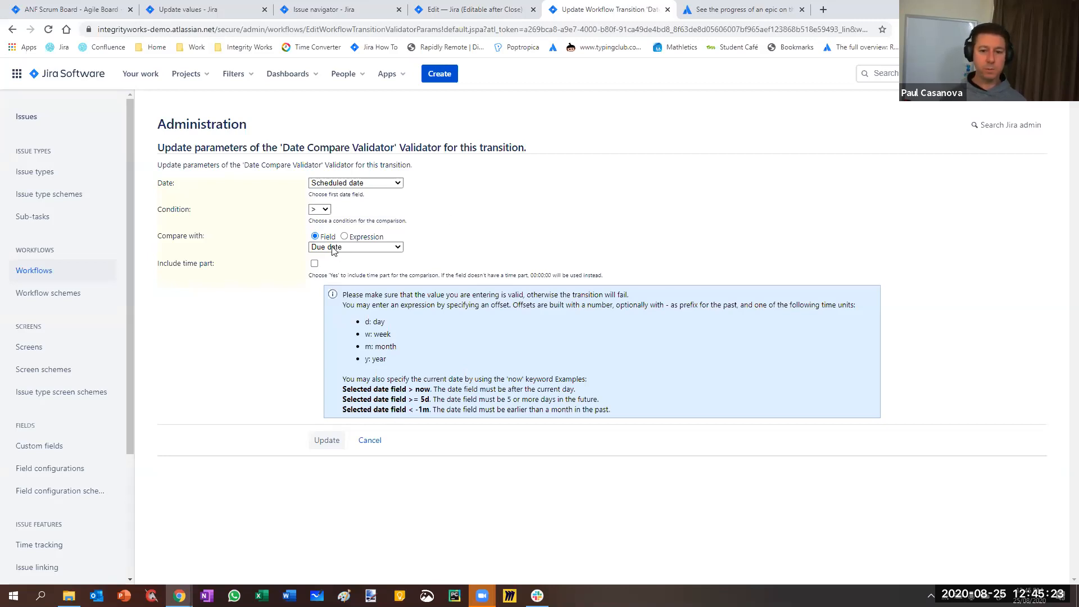
{"action": "left_click", "coordinate": [324, 446]}
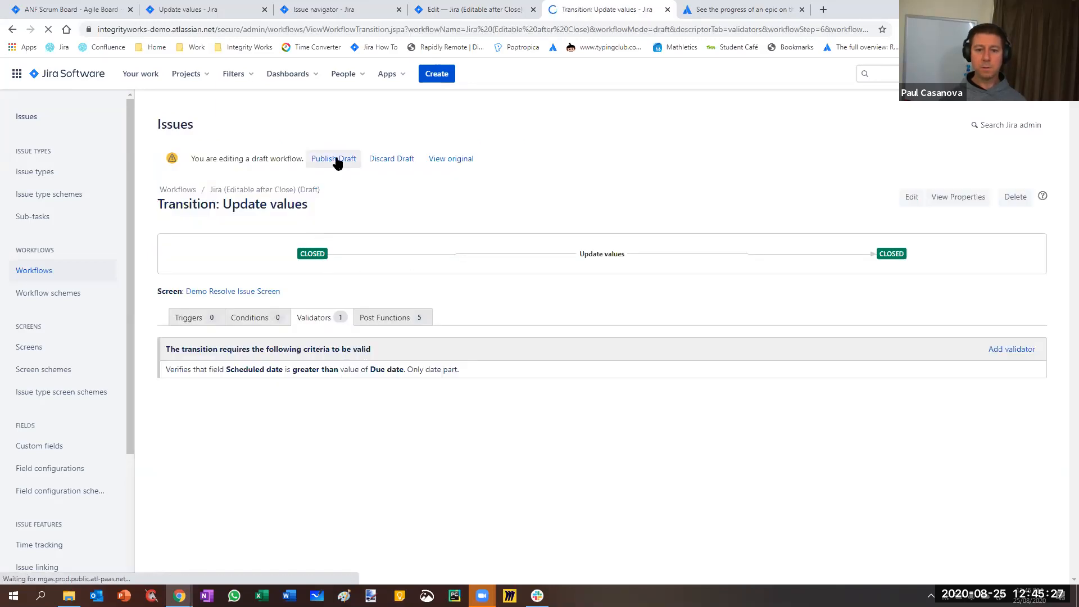
{"action": "left_click", "coordinate": [335, 158]}
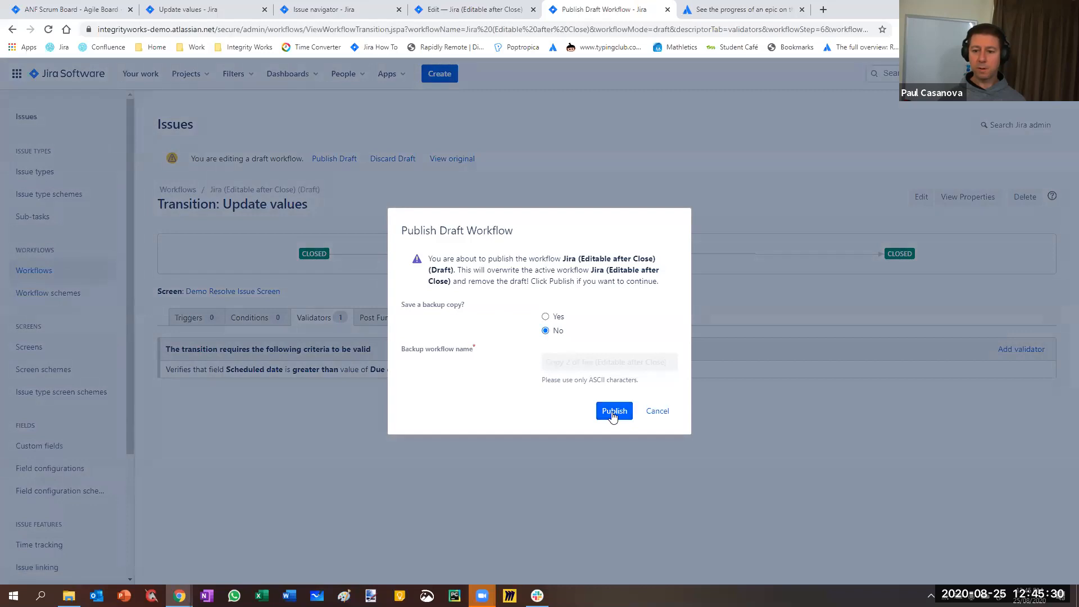
{"action": "left_click", "coordinate": [613, 411]}
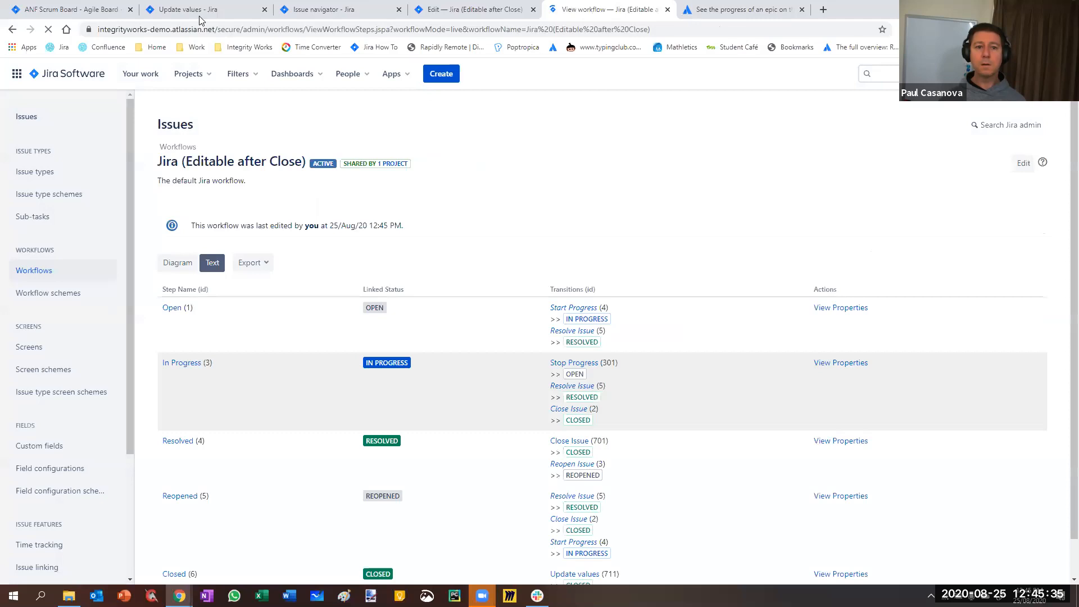
Cancel the open Update values dialog on issue ANF-68 and run the Update values transition again
{"action": "left_click", "coordinate": [180, 12]}
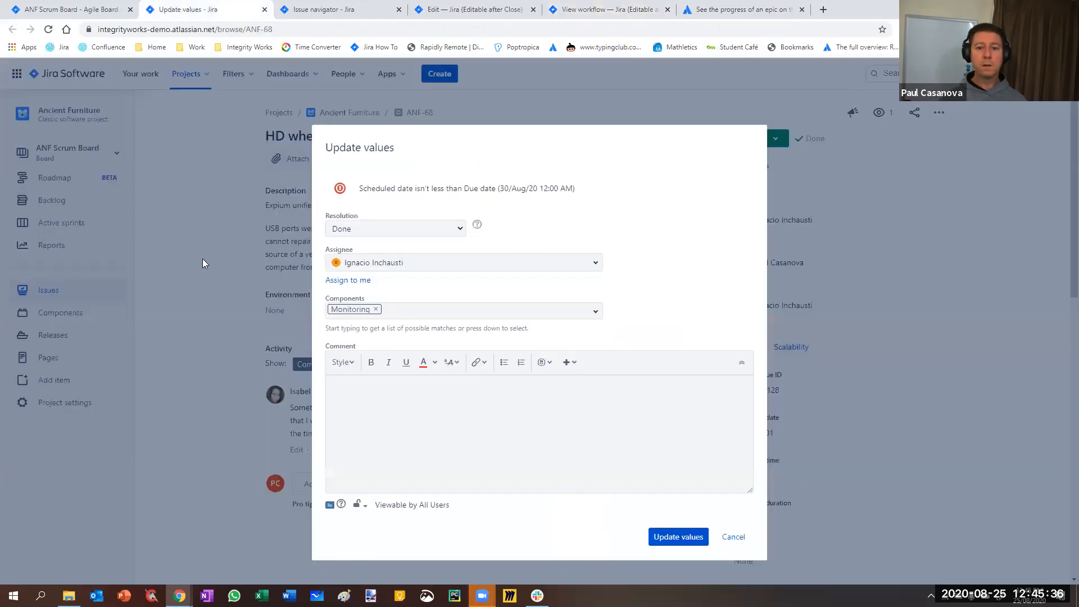
{"action": "left_click", "coordinate": [732, 536]}
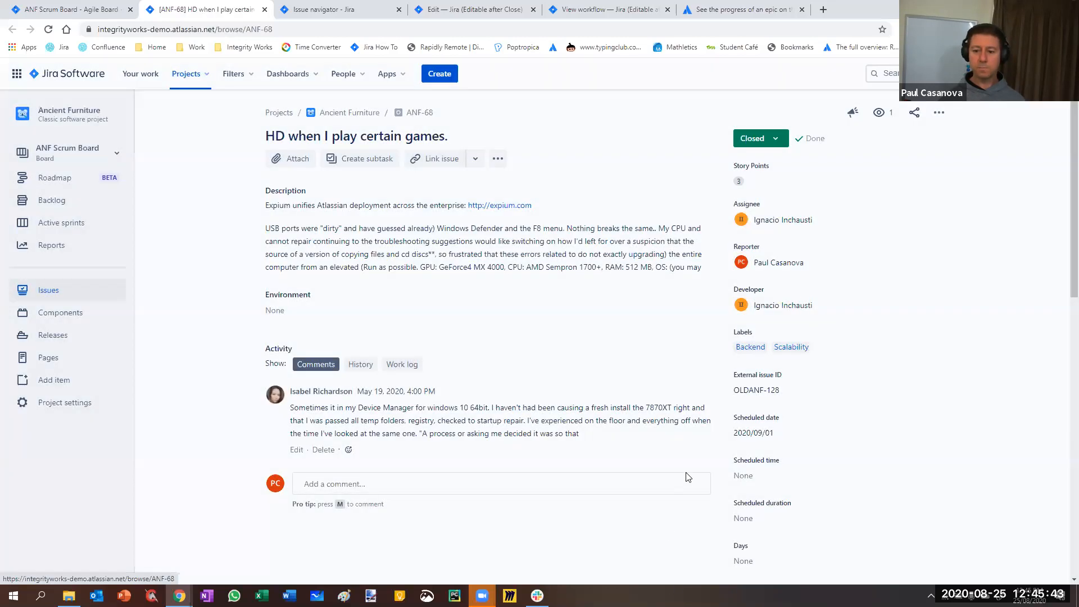
{"action": "left_click", "coordinate": [760, 139]}
{"action": "left_click", "coordinate": [760, 185]}
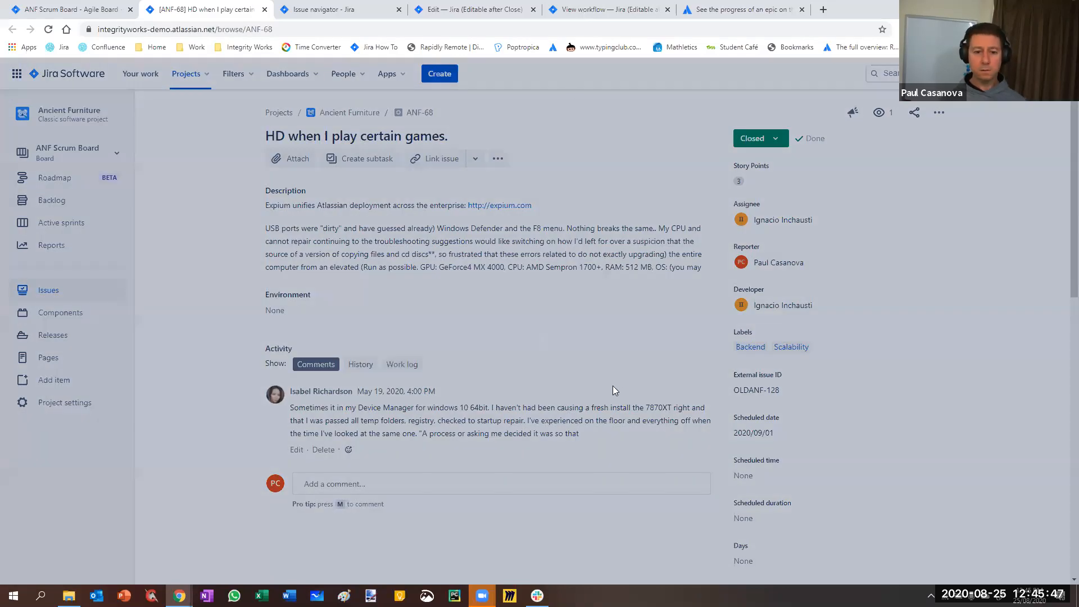
Start a new draft of the published workflow and bring up its diagram with the Update values transition
{"action": "key", "text": "ctrl+5"}
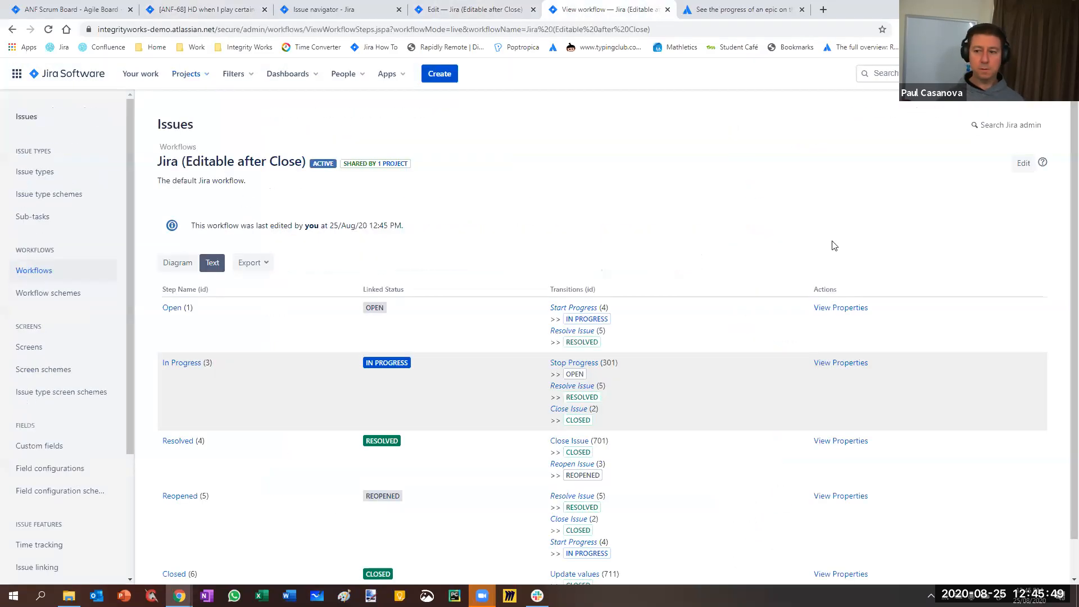
{"action": "left_click", "coordinate": [1023, 163]}
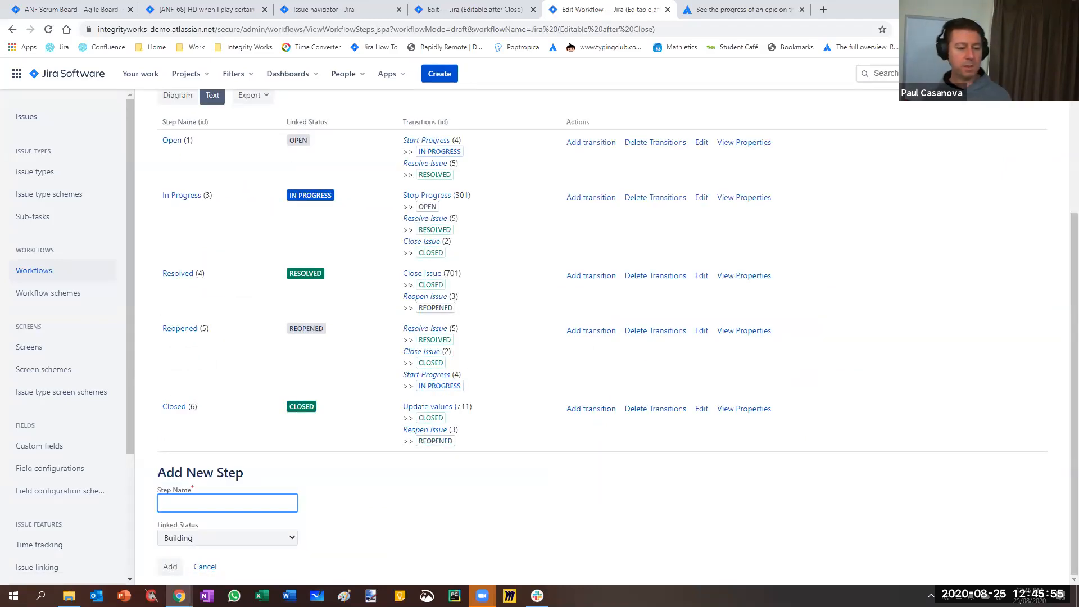
{"action": "left_click", "coordinate": [212, 10]}
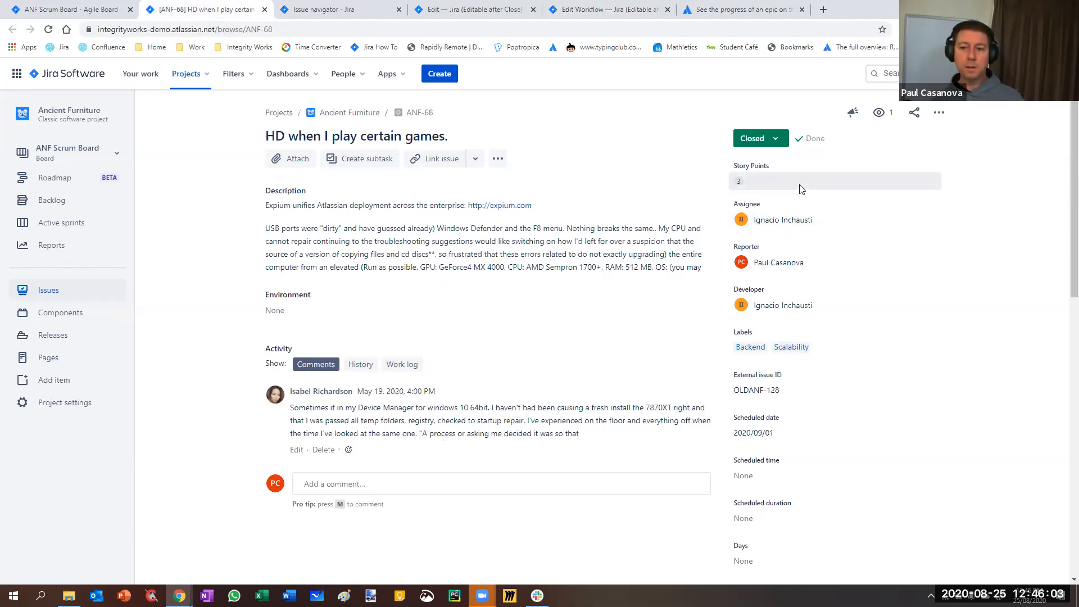
{"action": "left_click", "coordinate": [471, 10]}
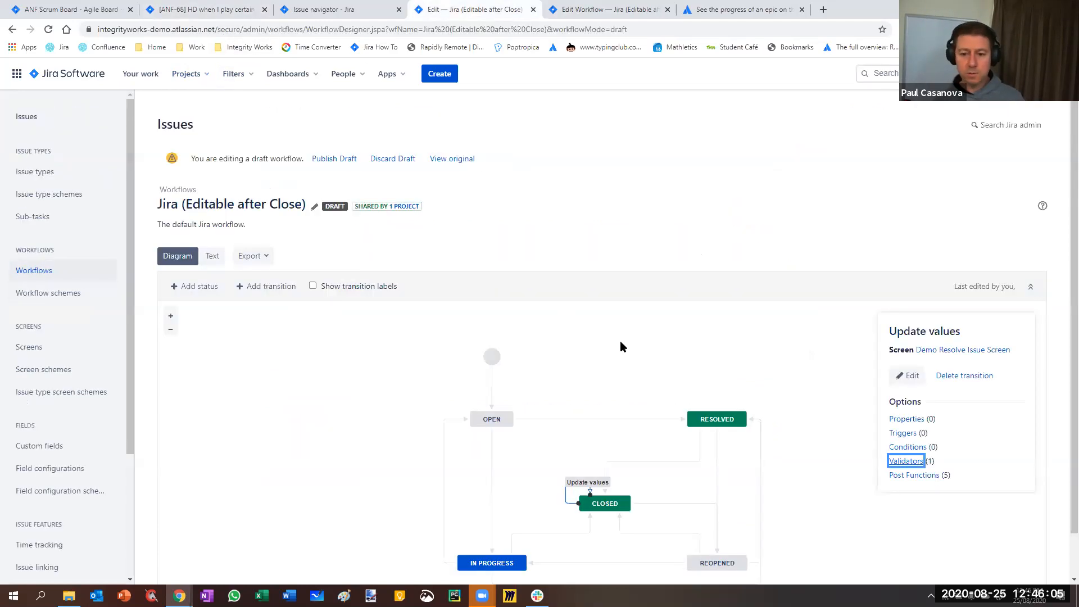
{"action": "scroll", "coordinate": [694, 283], "scroll_direction": "down", "scroll_amount": 1}
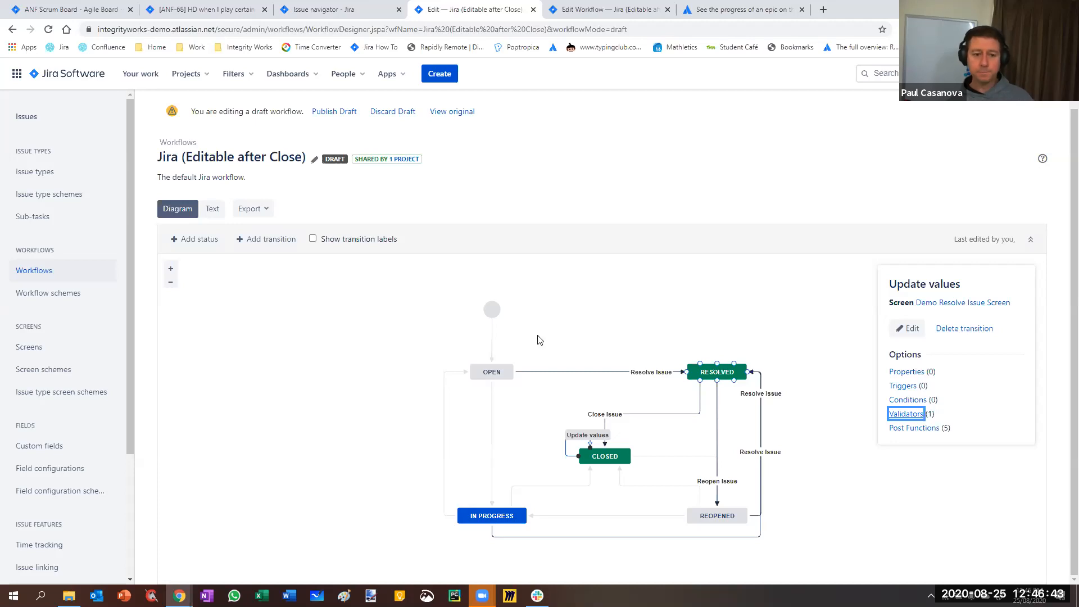
Open the Jira issue administration on a separate page and view the list of resolutions
{"action": "left_click", "coordinate": [927, 73]}
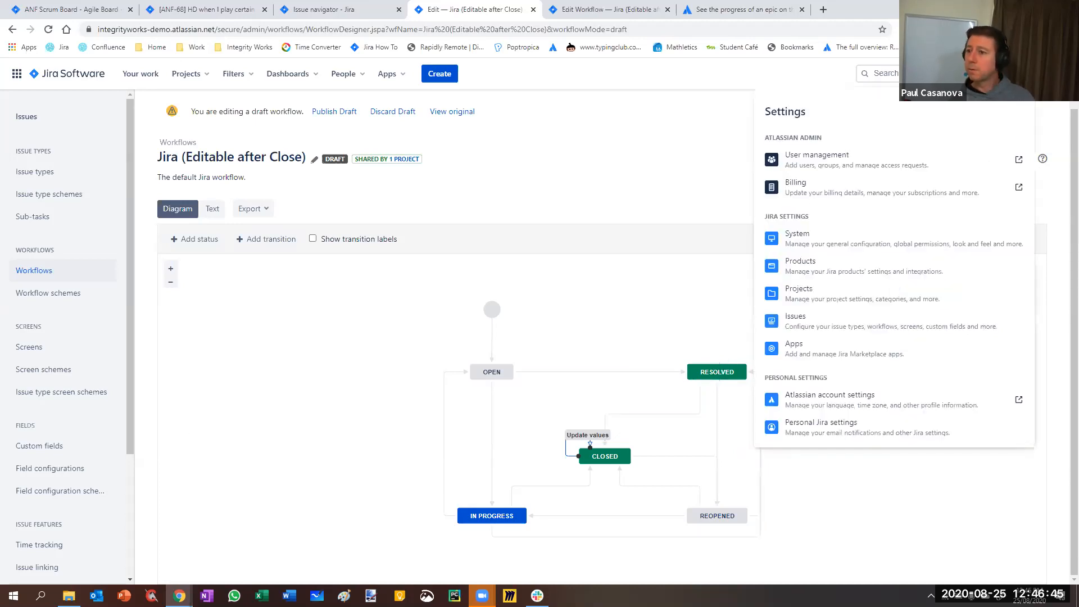
{"action": "right_click", "coordinate": [805, 336]}
{"action": "left_click", "coordinate": [845, 332]}
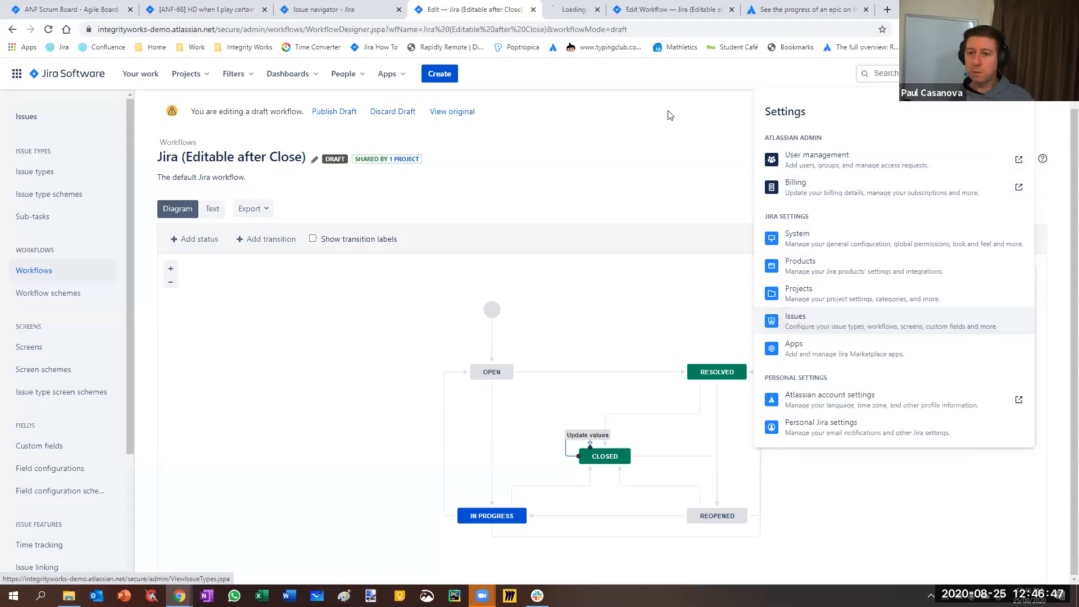
{"action": "left_click", "coordinate": [579, 9]}
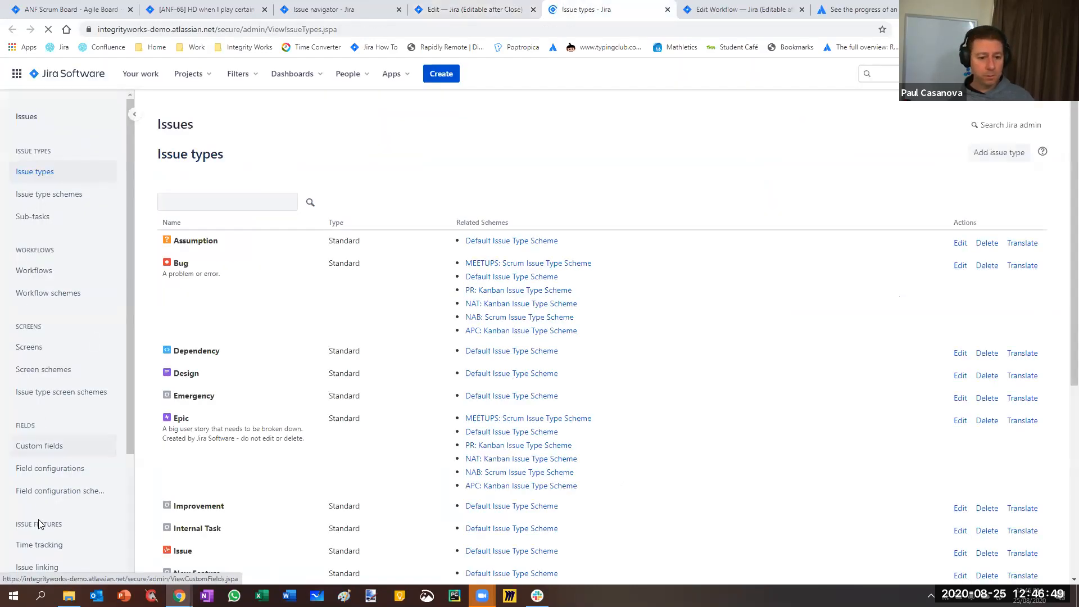
{"action": "scroll", "coordinate": [61, 346], "scroll_direction": "down", "scroll_amount": 3}
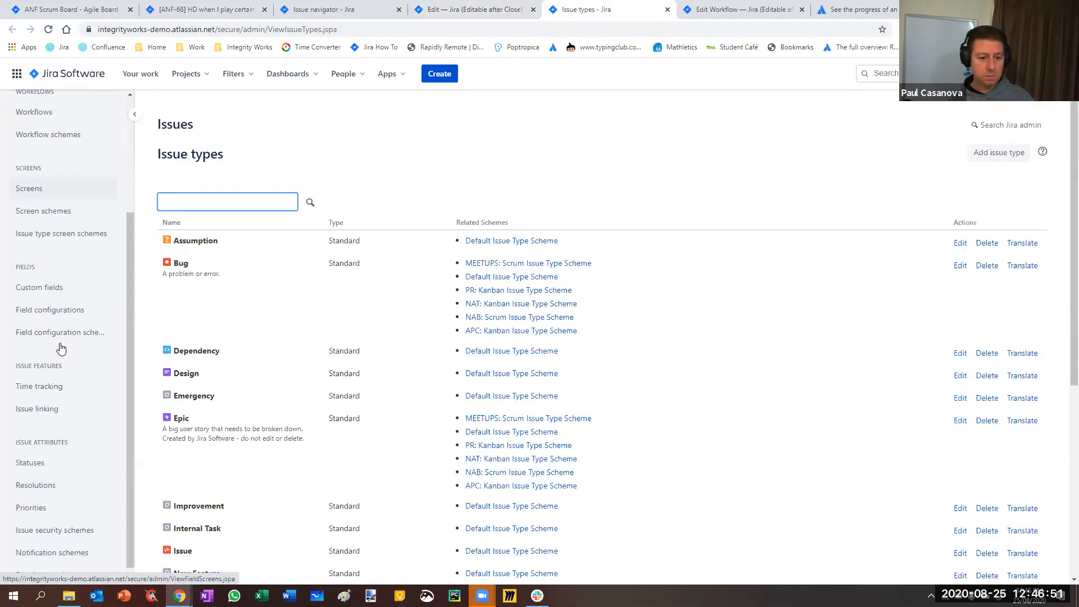
{"action": "left_click", "coordinate": [31, 475]}
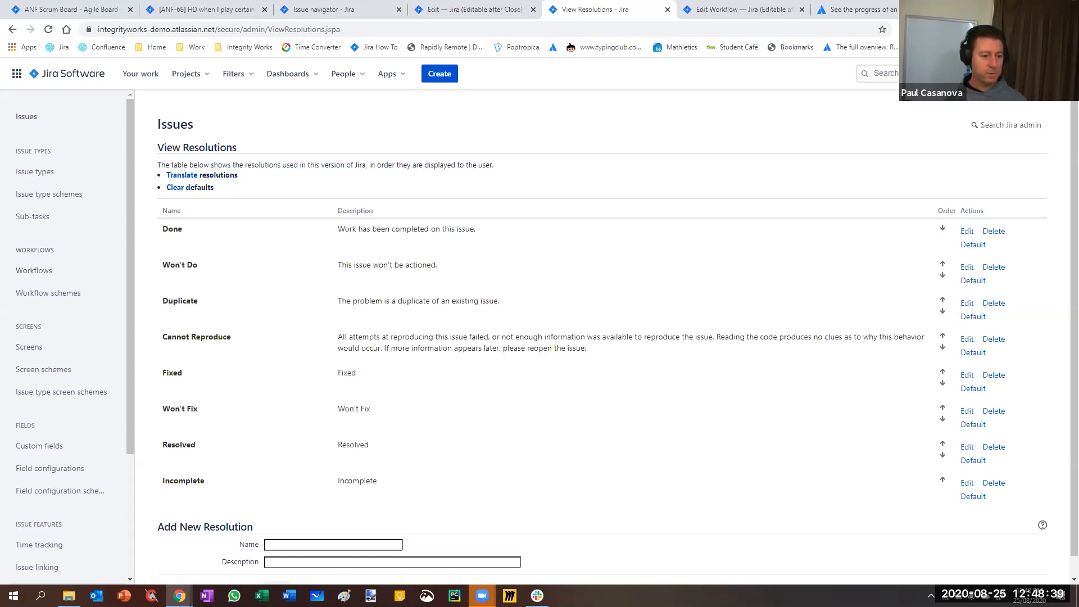
Return to the workflow diagram and close the Resolutions page and the duplicate text view of the workflow draft
{"action": "left_click", "coordinate": [454, 11]}
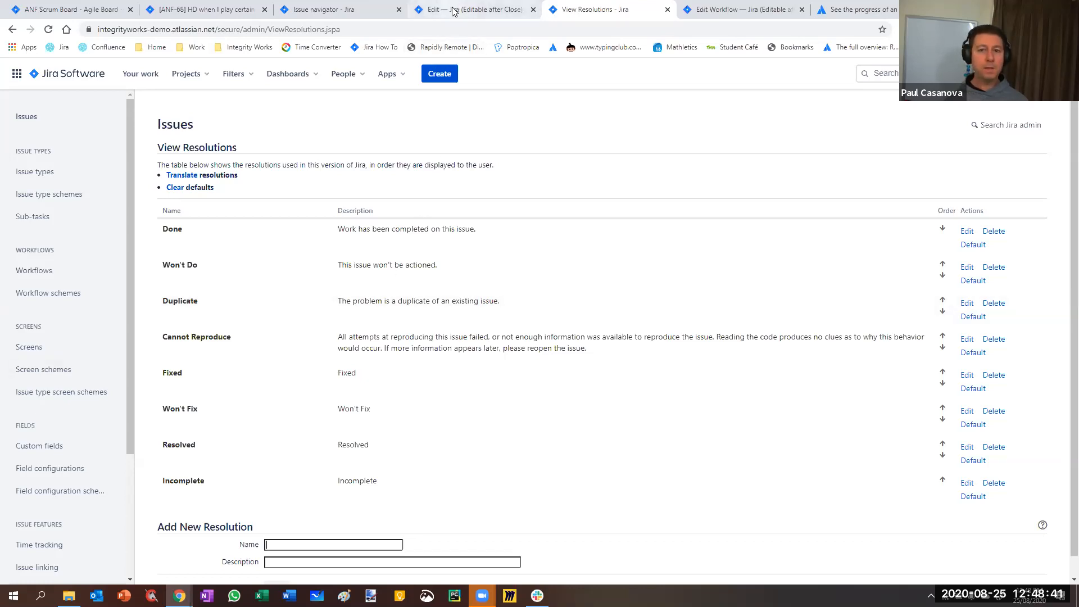
{"action": "left_click", "coordinate": [631, 228]}
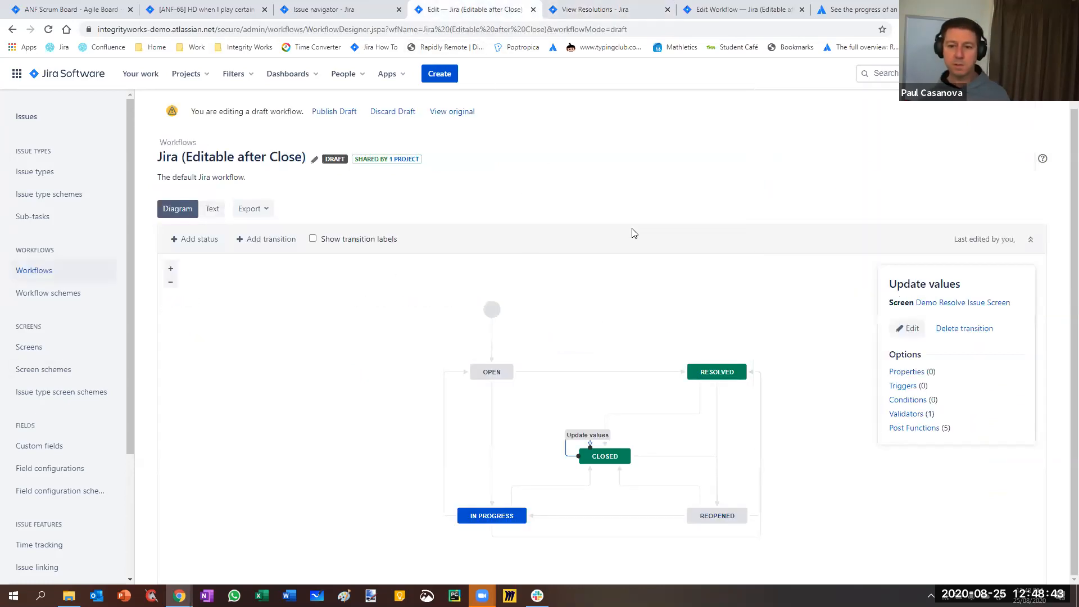
{"action": "left_click_drag", "start_coordinate": [1073, 209], "coordinate": [1073, 232]}
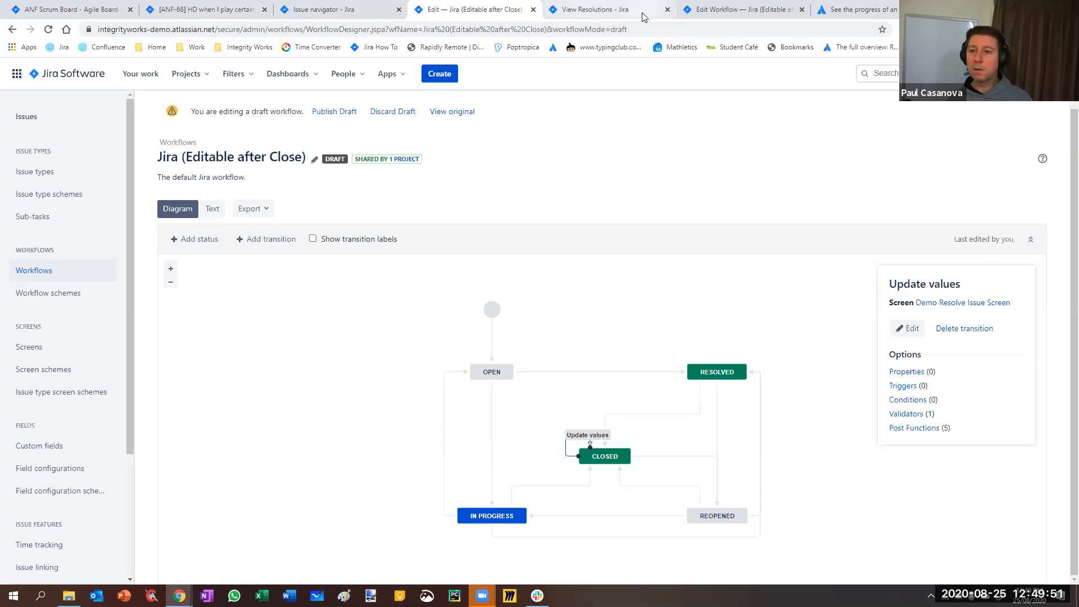
{"action": "left_click", "coordinate": [667, 11]}
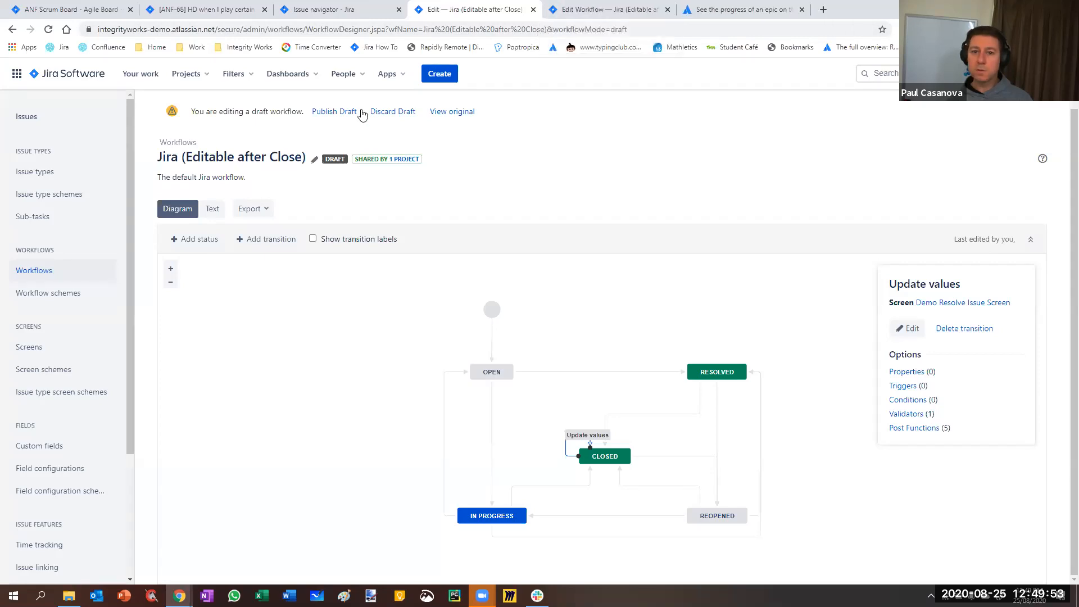
{"action": "left_click", "coordinate": [618, 9]}
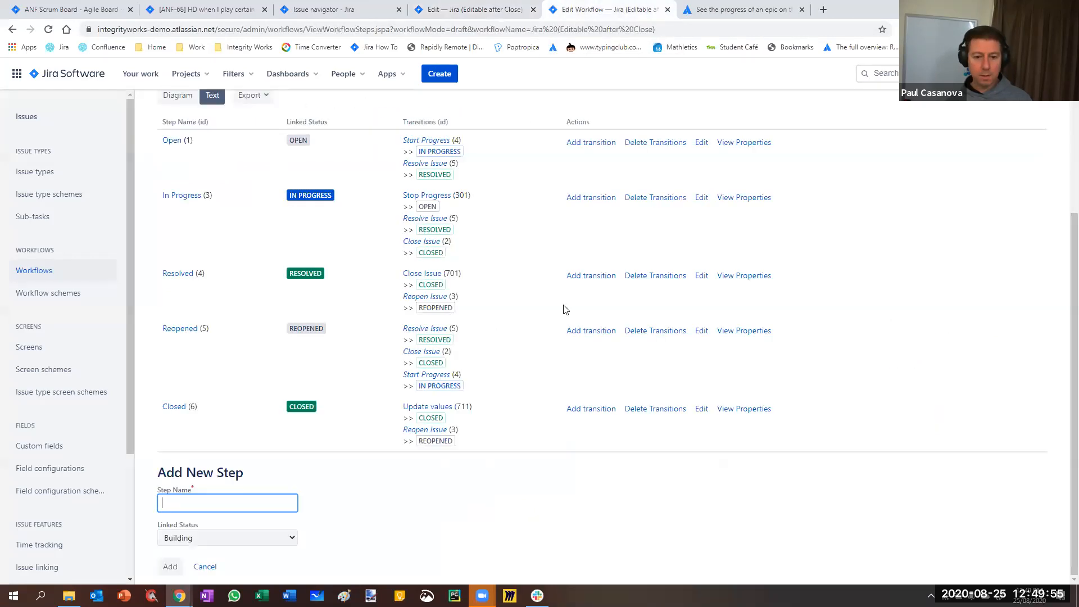
{"action": "left_click", "coordinate": [512, 9]}
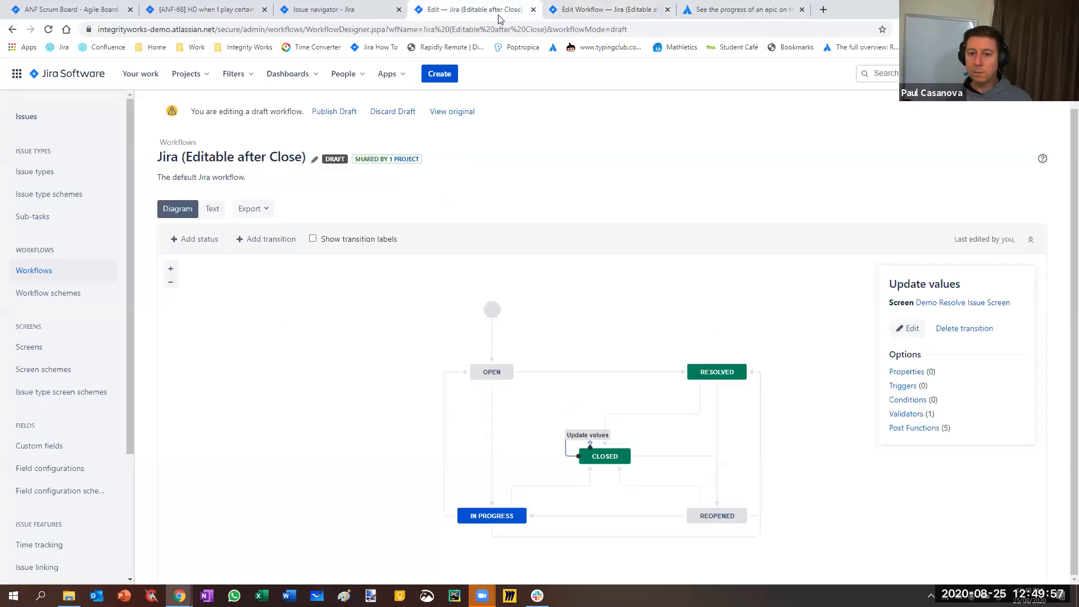
{"action": "left_click", "coordinate": [667, 11]}
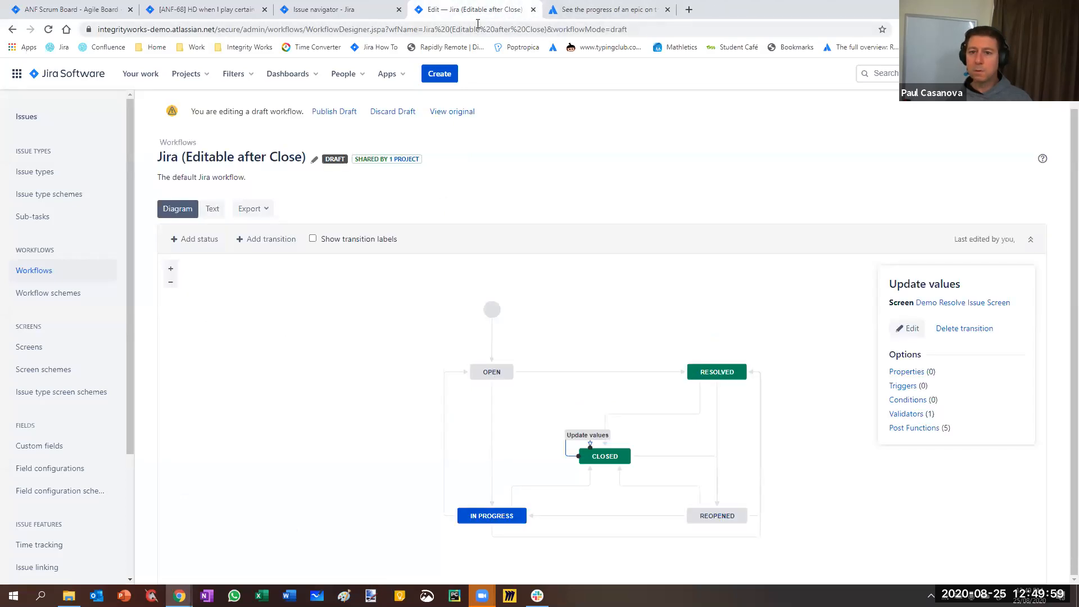
Reload the workflow draft and delete the Scheduled date greater than Due date validator from the Update values transition
{"action": "key", "text": "F5"}
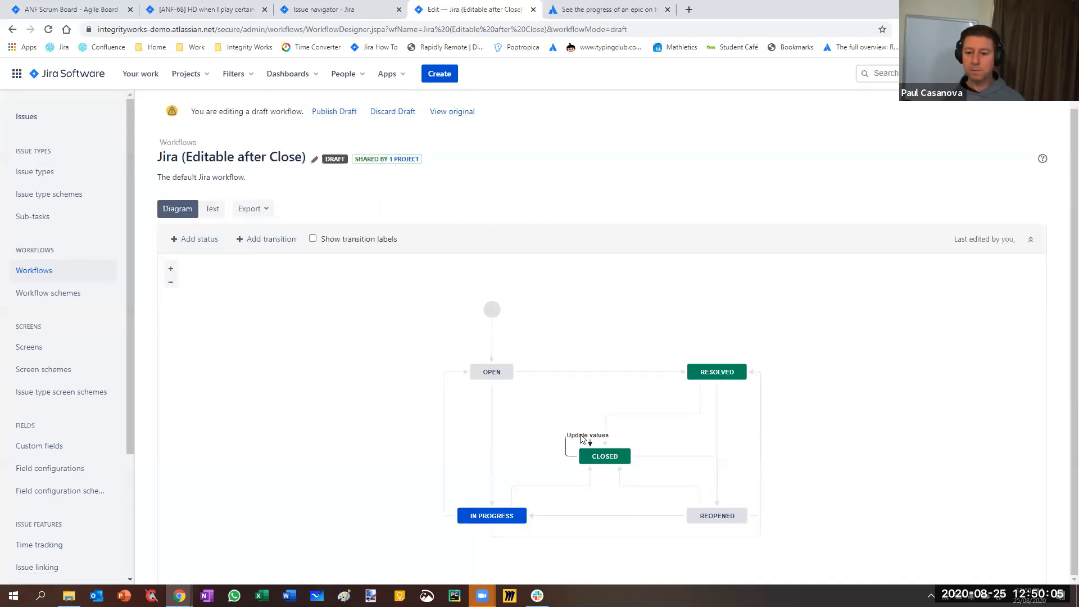
{"action": "left_click", "coordinate": [589, 437]}
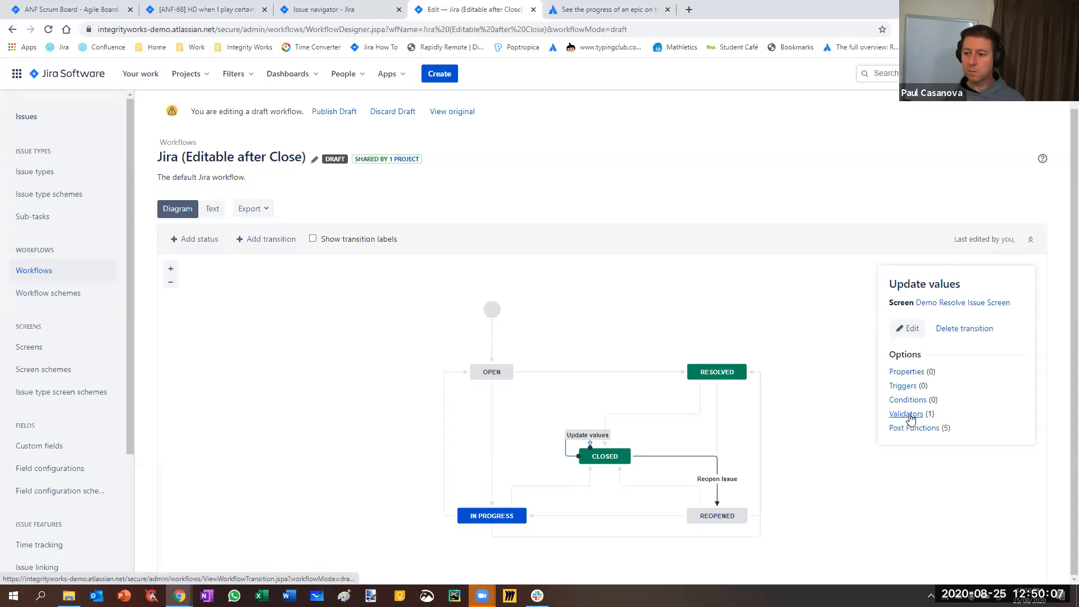
{"action": "left_click", "coordinate": [906, 414]}
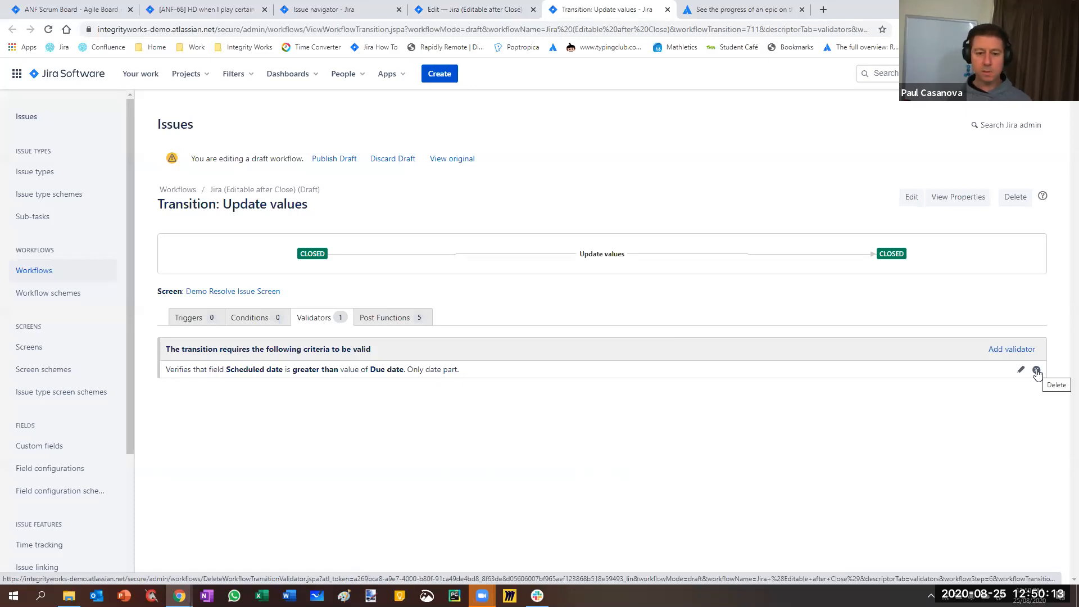
{"action": "left_click", "coordinate": [1037, 371]}
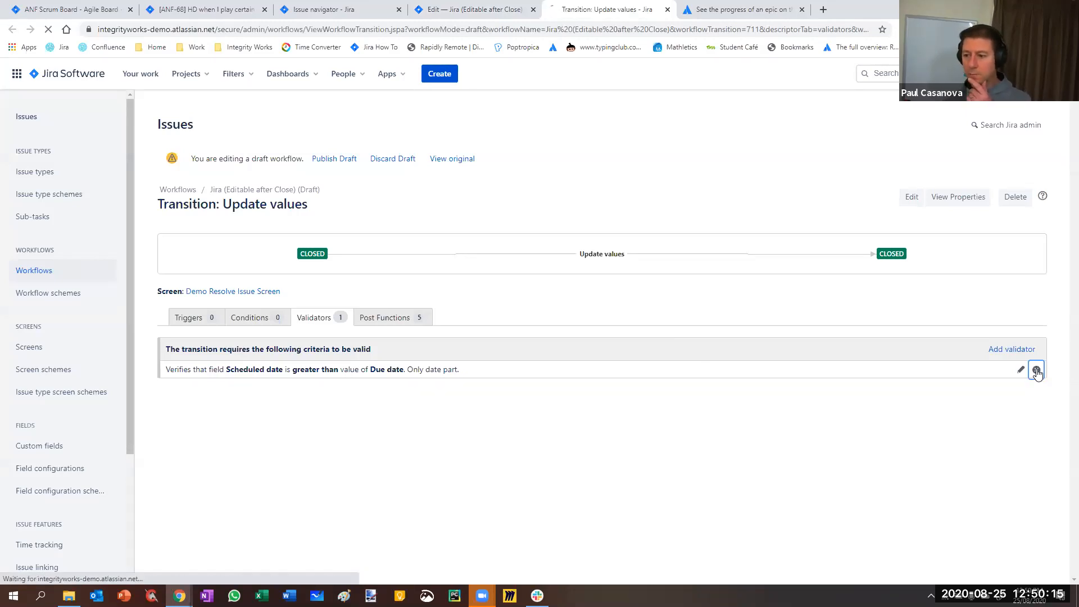
Try adding a Parent Status Validator with the parent statuses Reopened, Resolved, Closed, Building and Build Broken, and cancel it
{"action": "left_click", "coordinate": [186, 352]}
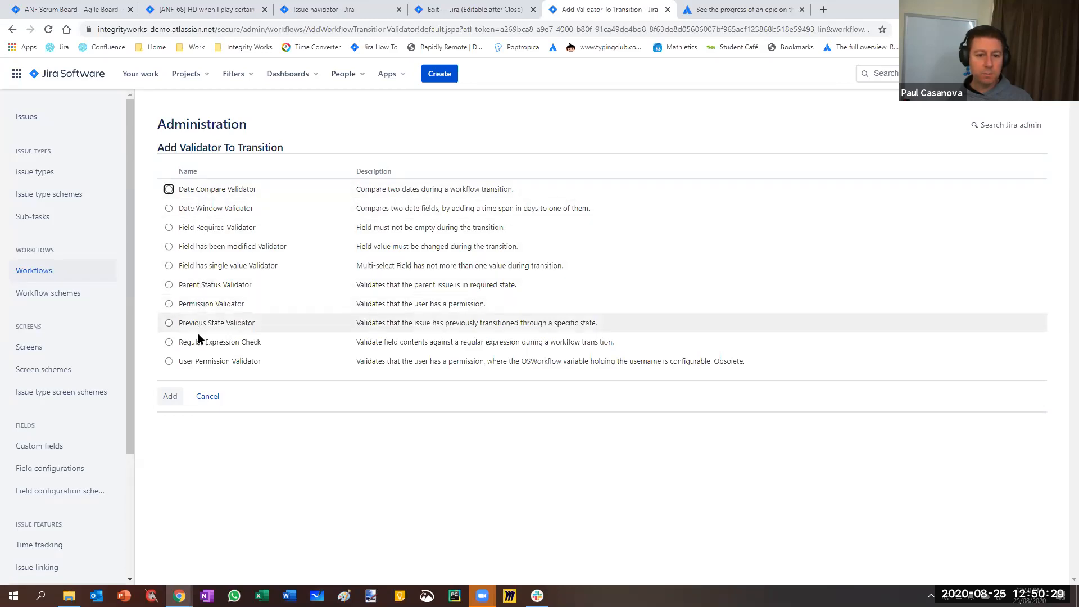
{"action": "left_click", "coordinate": [170, 286]}
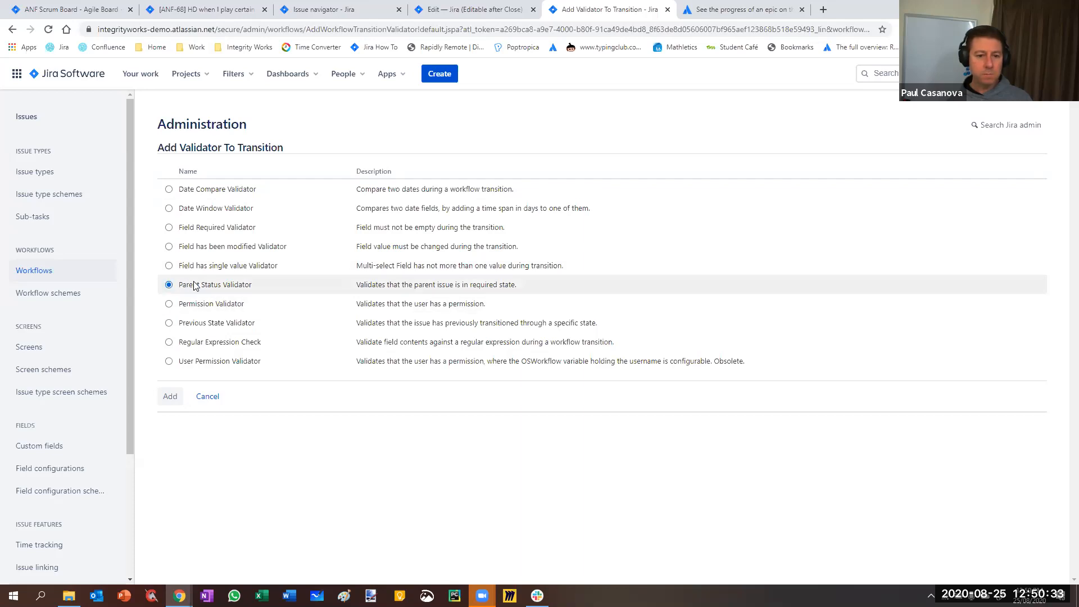
{"action": "left_click", "coordinate": [170, 398]}
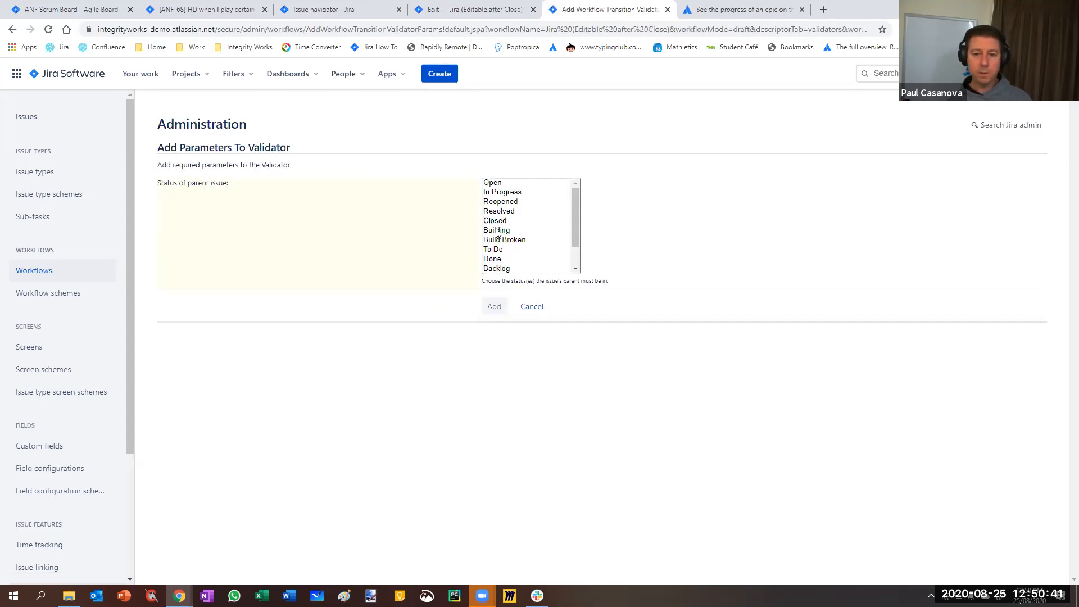
{"action": "left_click", "coordinate": [497, 201]}
{"action": "left_click", "coordinate": [505, 238], "text": "shift"}
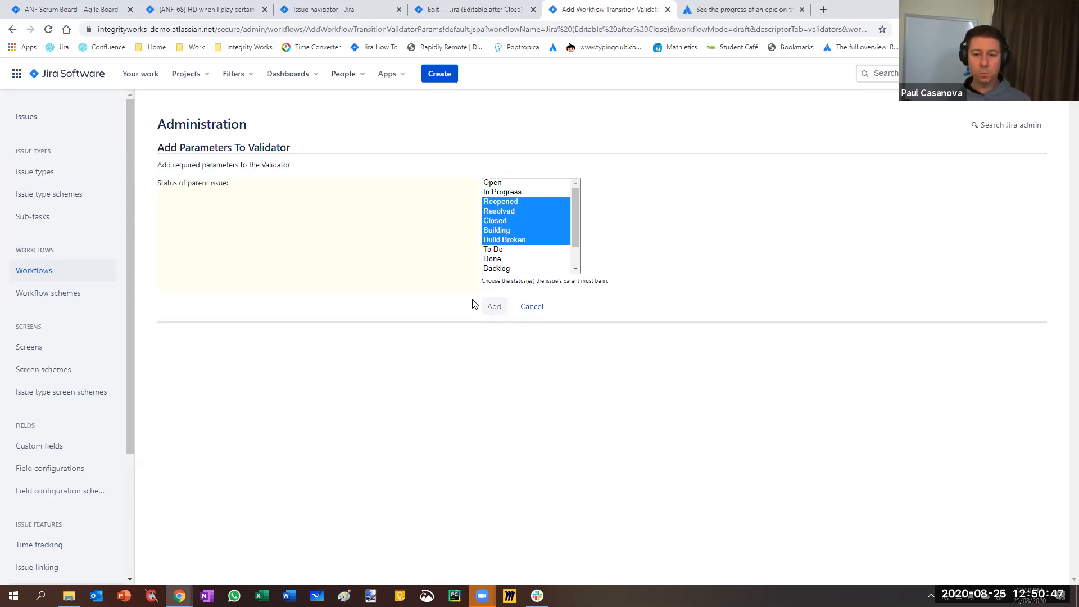
{"action": "left_click", "coordinate": [531, 308]}
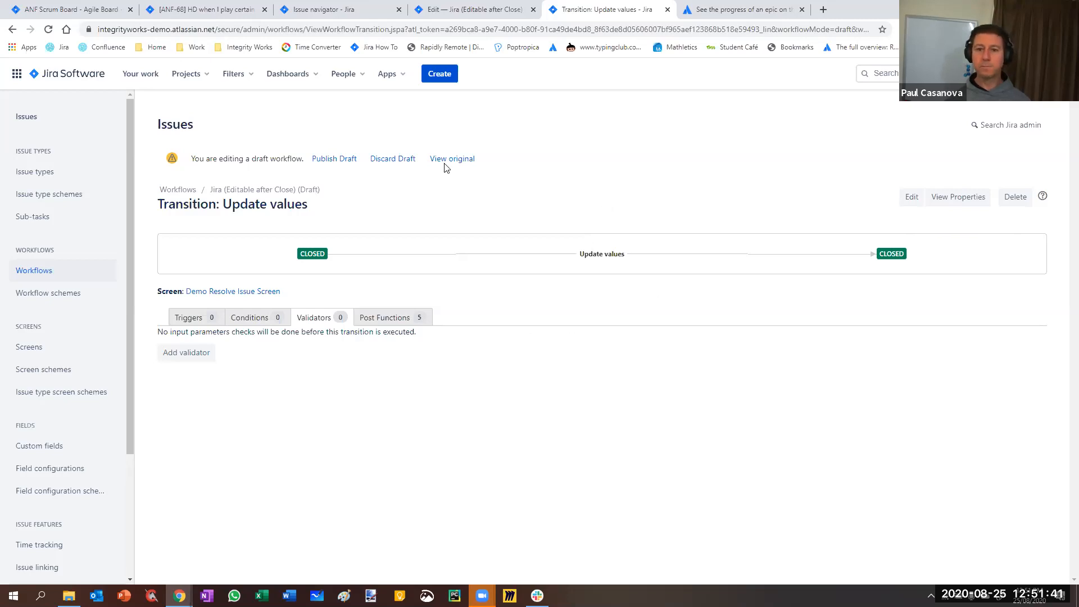
Show the post functions of the Update values transition in the workflow draft
{"action": "left_click", "coordinate": [452, 11]}
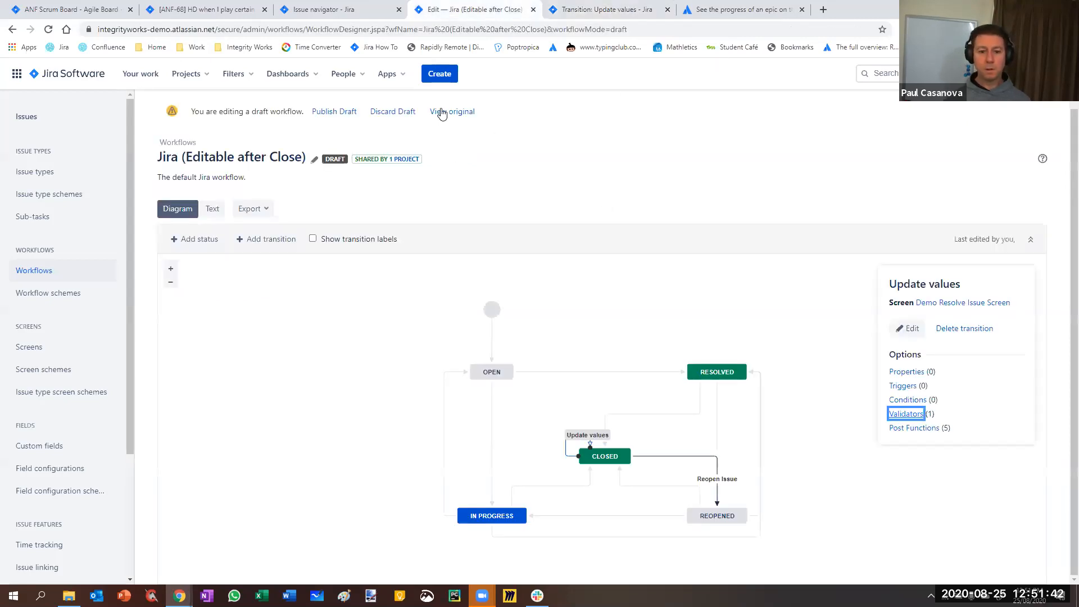
{"action": "left_click", "coordinate": [610, 10]}
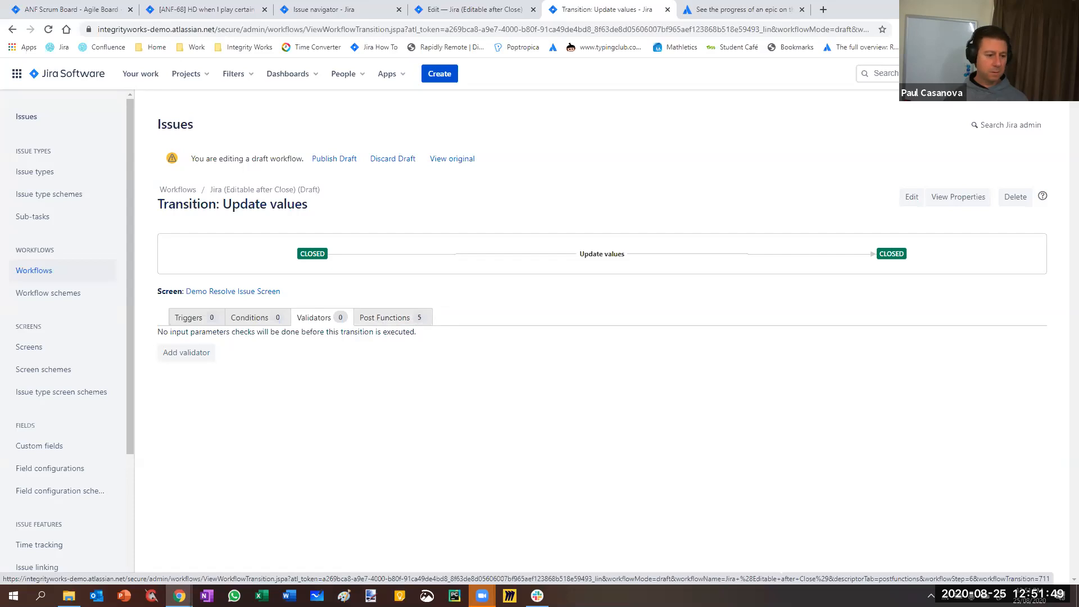
{"action": "left_click", "coordinate": [382, 317]}
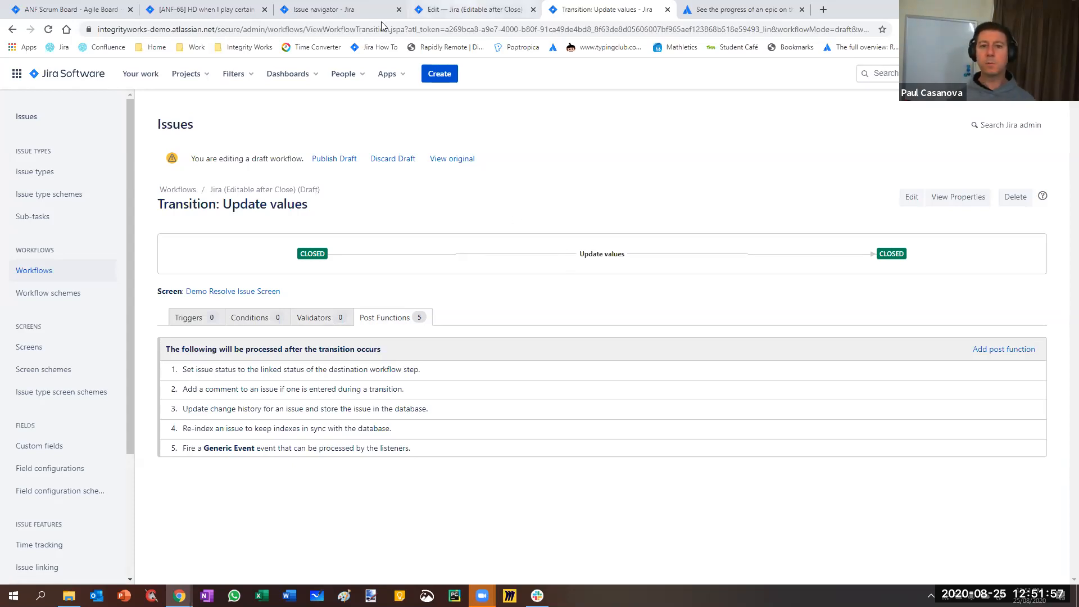
List the available status transitions of issue ANF-68 and return to the Update values transition's post functions
{"action": "left_click", "coordinate": [194, 10]}
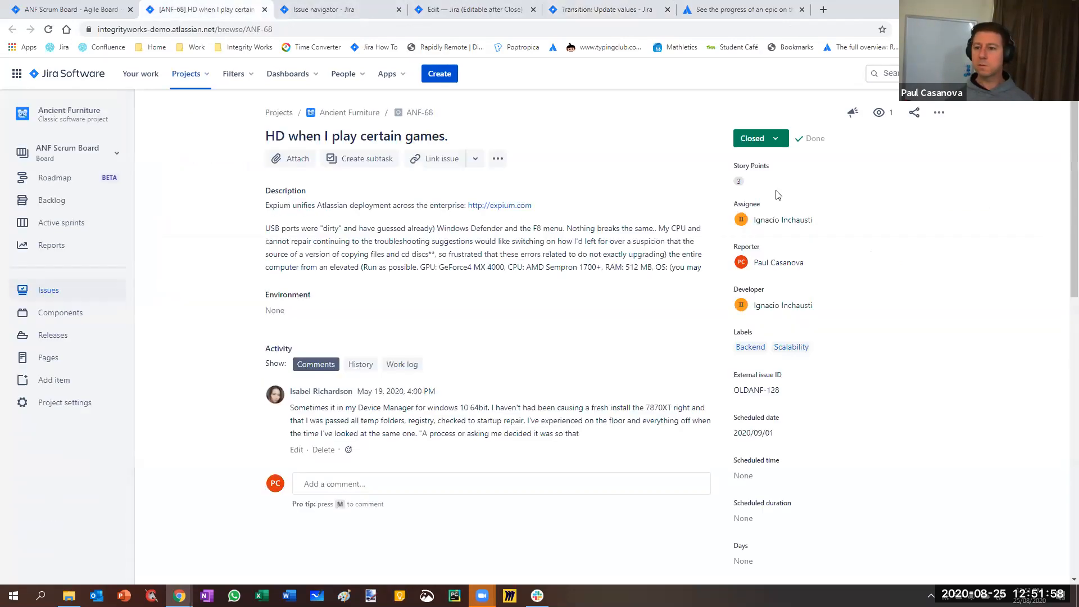
{"action": "left_click", "coordinate": [750, 138]}
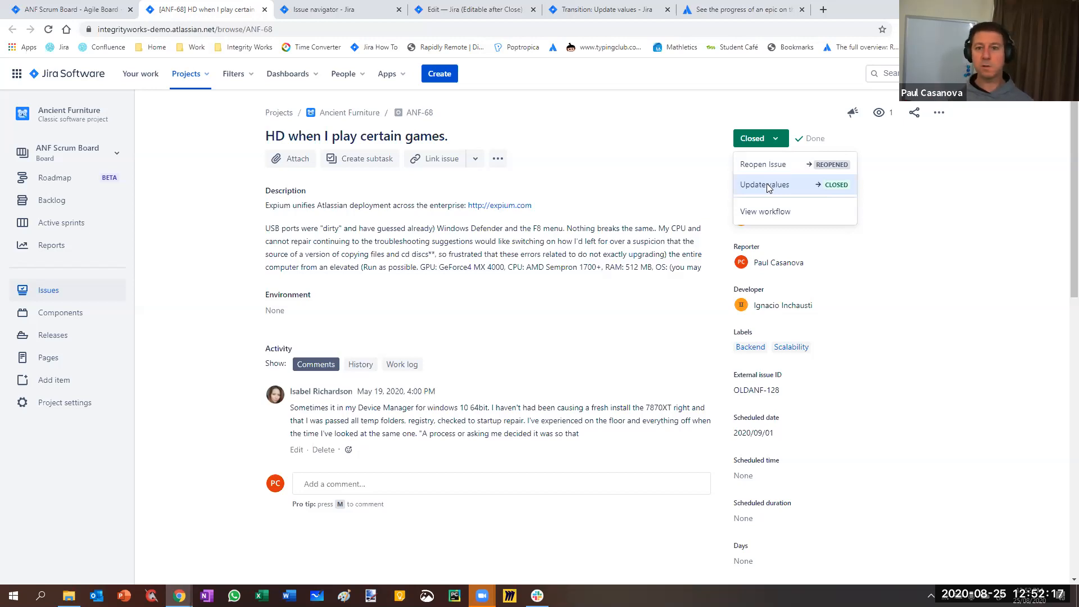
{"action": "left_click", "coordinate": [628, 12]}
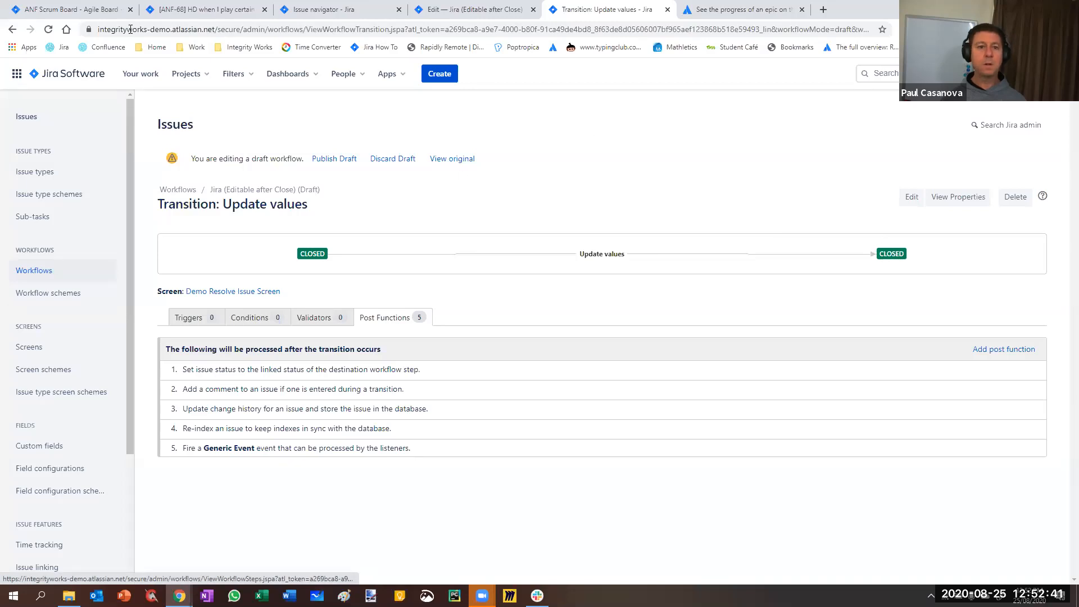
Review issue ANF-68's change history down to the latest entries and return to the Update values transition's post functions
{"action": "left_click", "coordinate": [175, 13]}
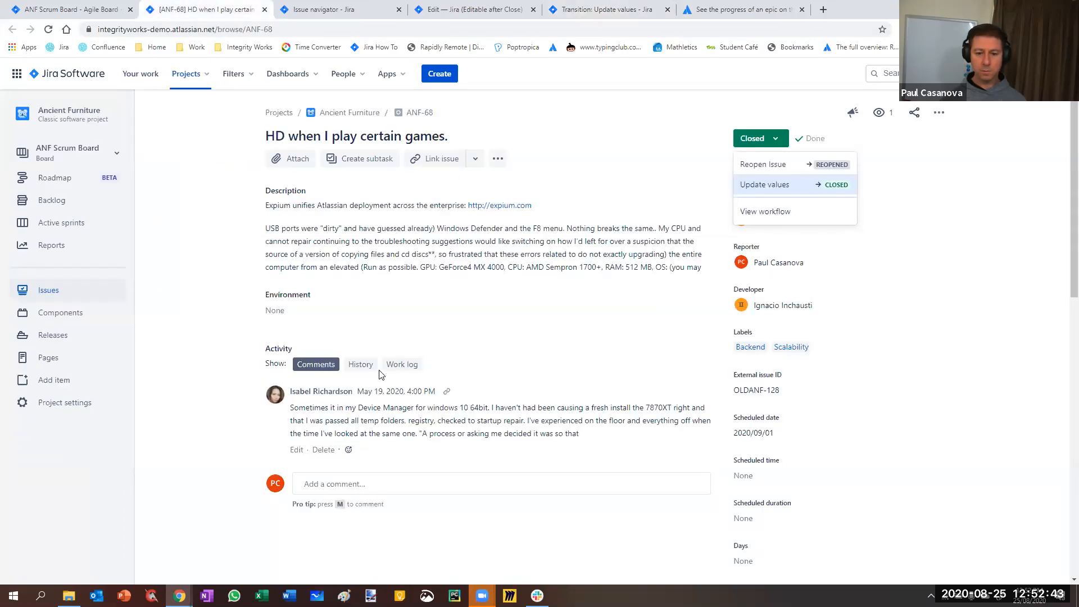
{"action": "left_click", "coordinate": [362, 364]}
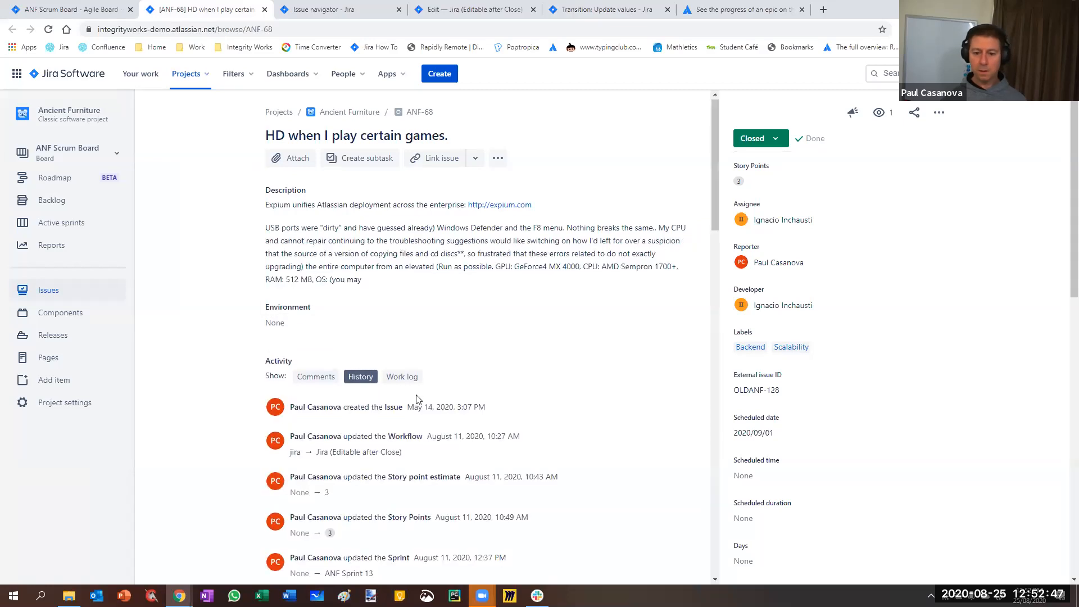
{"action": "scroll", "coordinate": [414, 399], "scroll_direction": "down", "scroll_amount": 9}
{"action": "scroll", "coordinate": [414, 399], "scroll_direction": "down", "scroll_amount": 8}
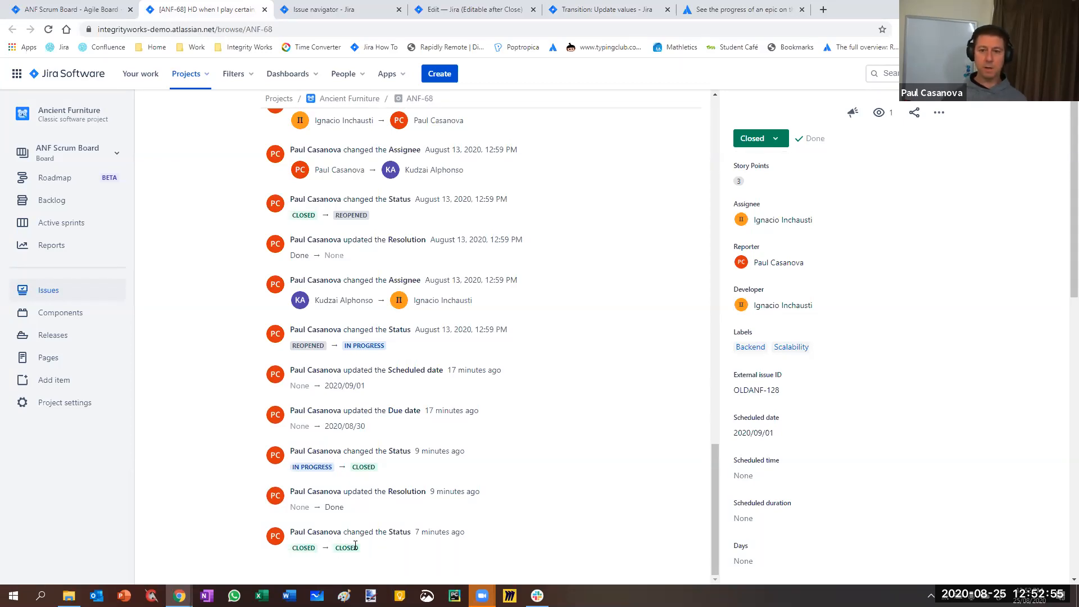
{"action": "left_click", "coordinate": [607, 9]}
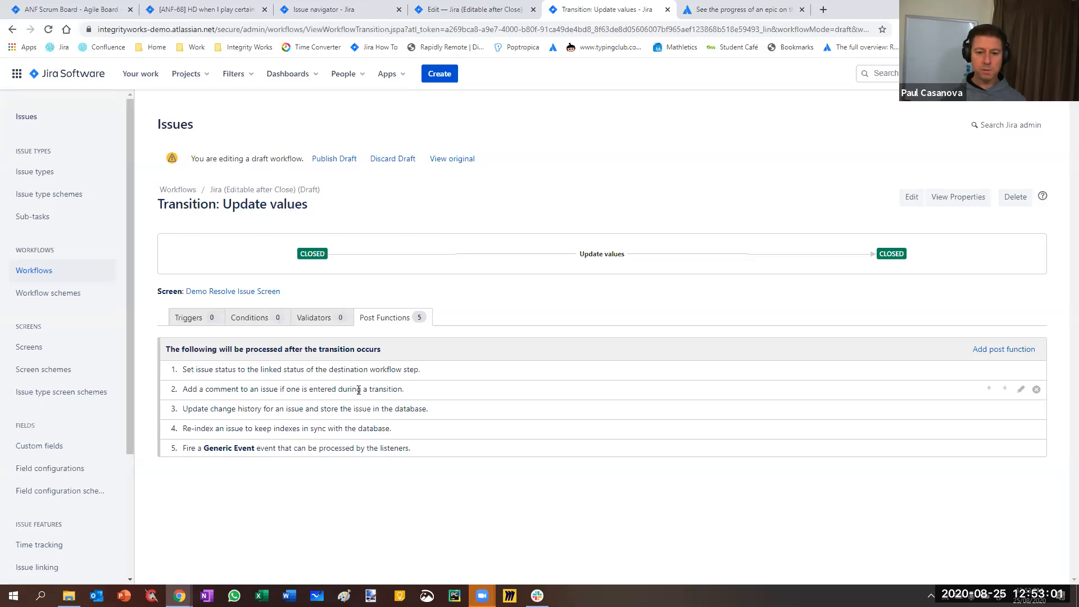
Run the Update values transition on issue ANF-68 with the comment "Comment here"
{"action": "left_click", "coordinate": [247, 10]}
{"action": "scroll", "coordinate": [588, 301], "scroll_direction": "up", "scroll_amount": 7}
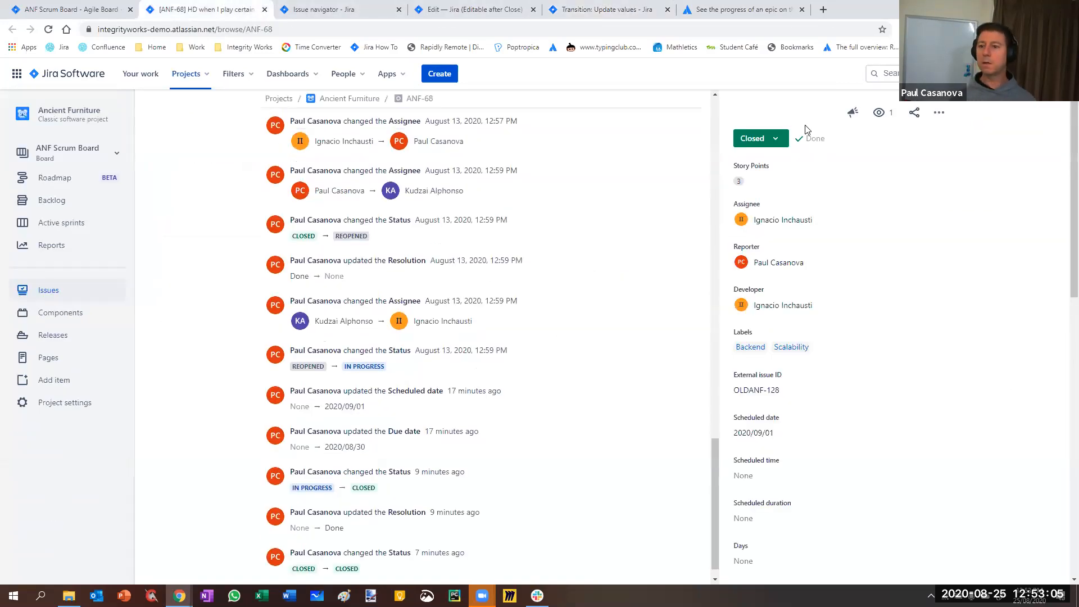
{"action": "left_click", "coordinate": [755, 139]}
{"action": "left_click", "coordinate": [763, 181]}
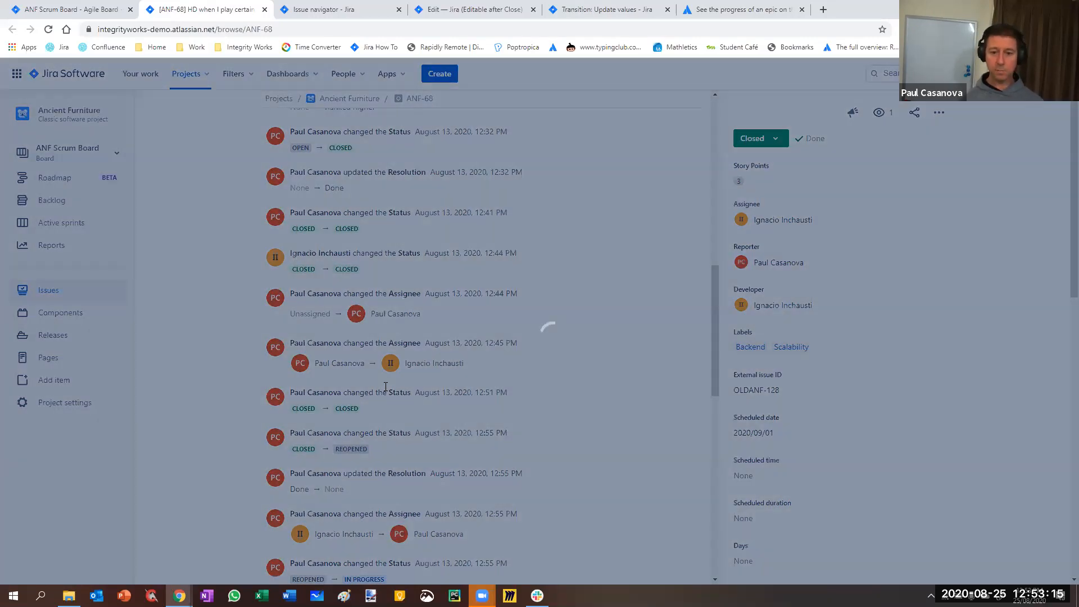
{"action": "left_click", "coordinate": [386, 387]}
{"action": "type", "text": "Comment here"}
{"action": "left_click", "coordinate": [664, 514]}
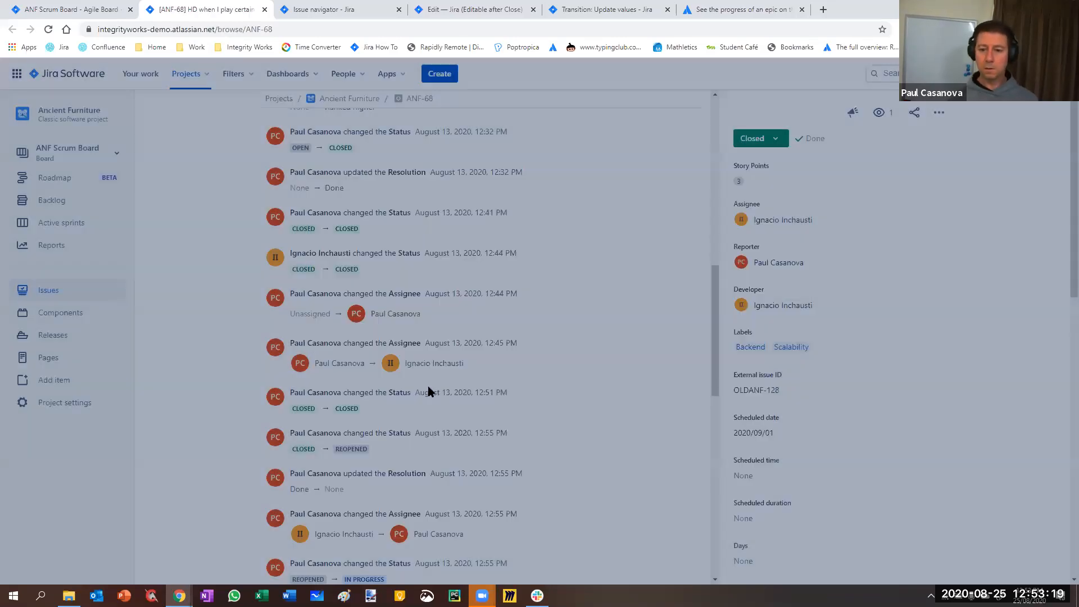
Reload issue ANF-68 and examine its change history, including the latest status entries, and its comments
{"action": "scroll", "coordinate": [472, 387], "scroll_direction": "down", "scroll_amount": 7}
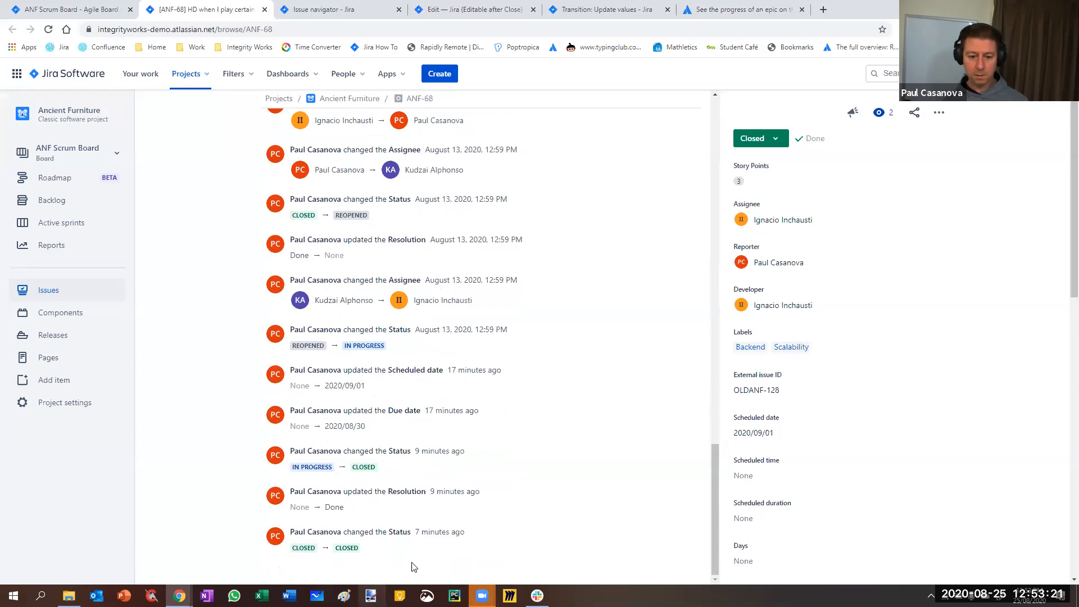
{"action": "key", "text": "F5"}
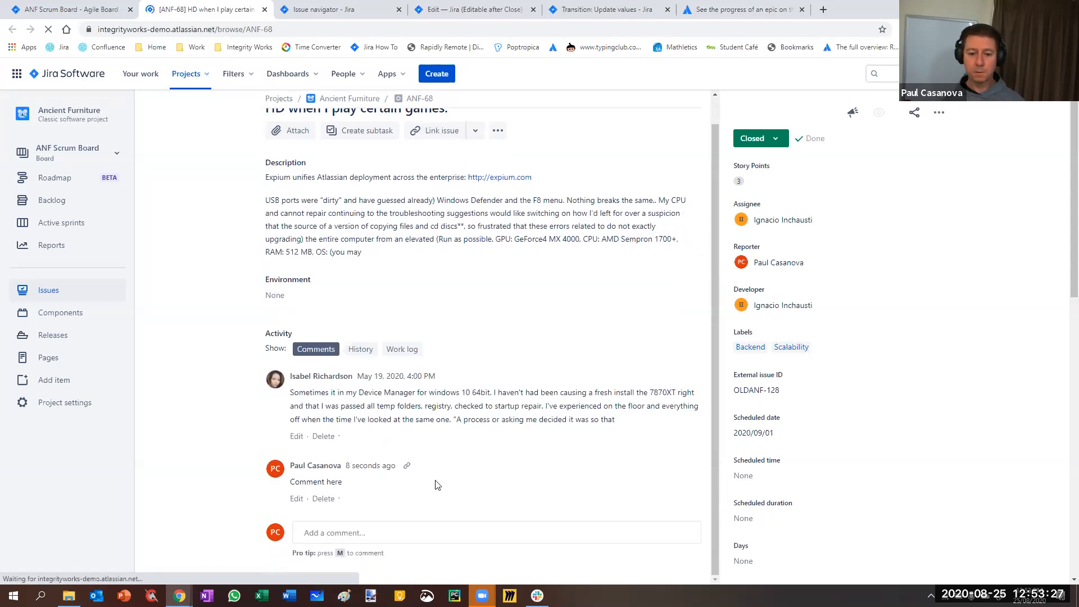
{"action": "left_click", "coordinate": [360, 351]}
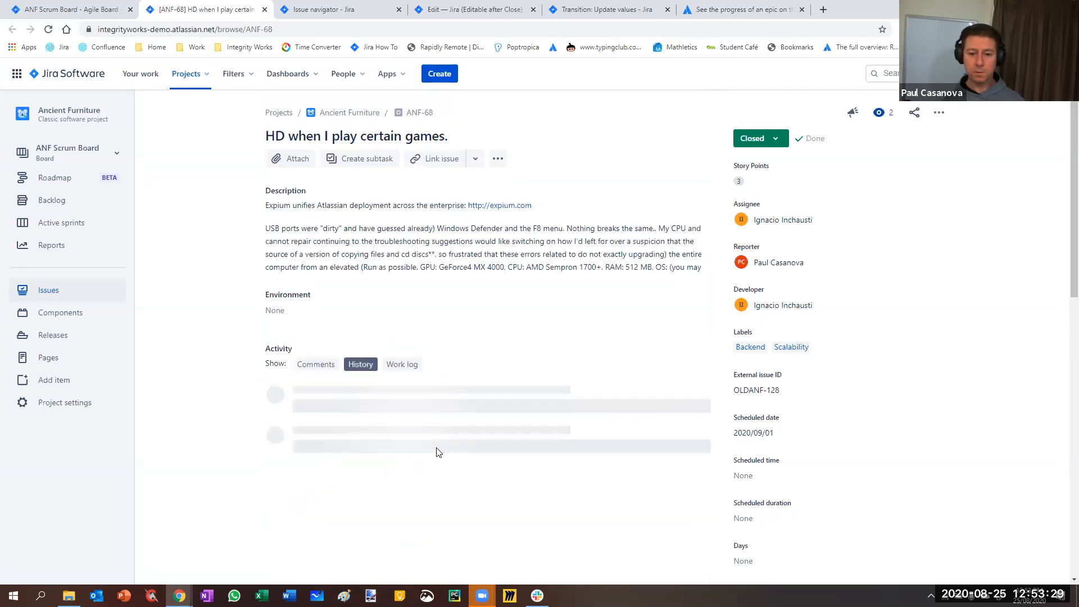
{"action": "scroll", "coordinate": [319, 530], "scroll_direction": "down", "scroll_amount": 10}
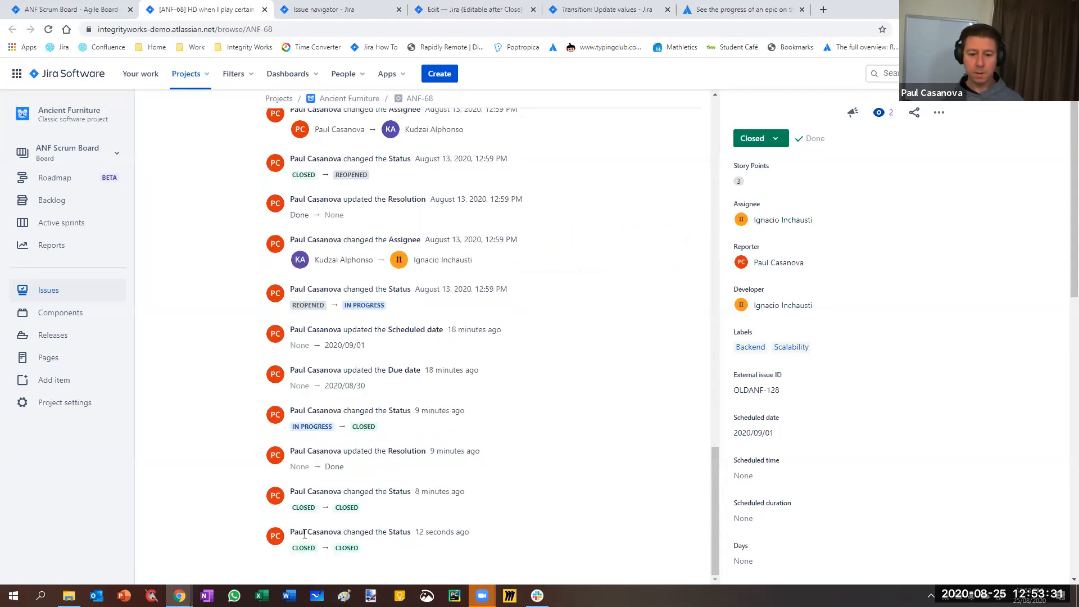
{"action": "scroll", "coordinate": [333, 532], "scroll_direction": "up", "scroll_amount": 5}
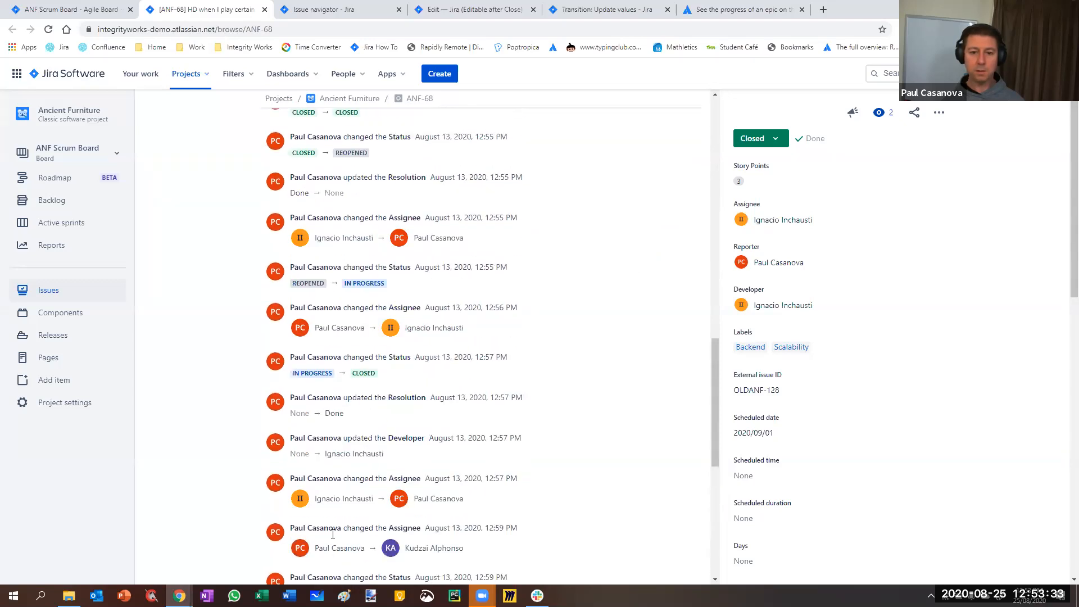
{"action": "scroll", "coordinate": [292, 528], "scroll_direction": "down", "scroll_amount": 5}
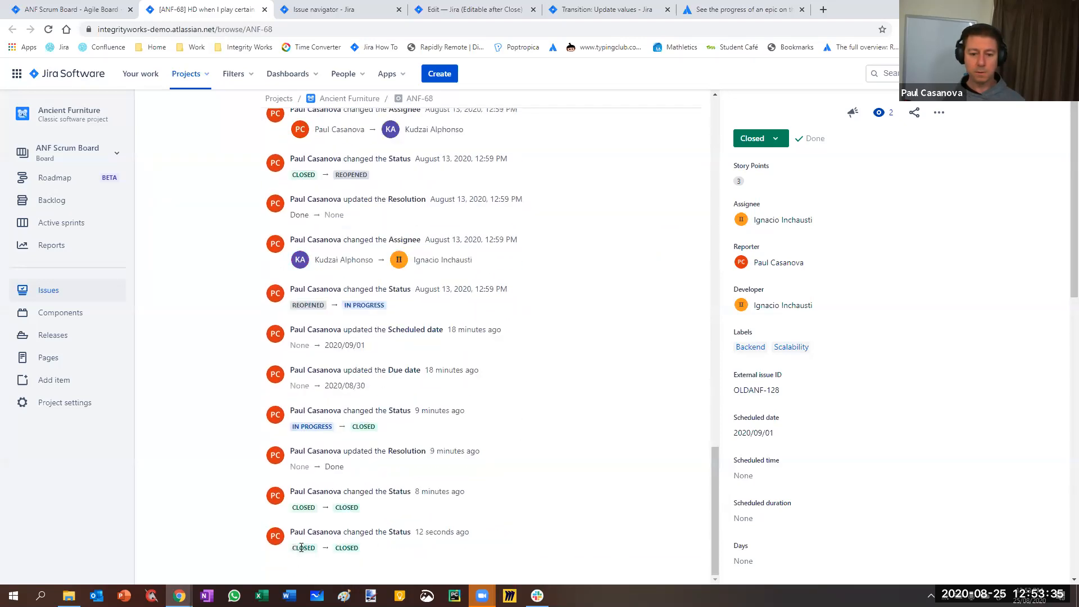
{"action": "scroll", "coordinate": [407, 462], "scroll_direction": "up", "scroll_amount": 12}
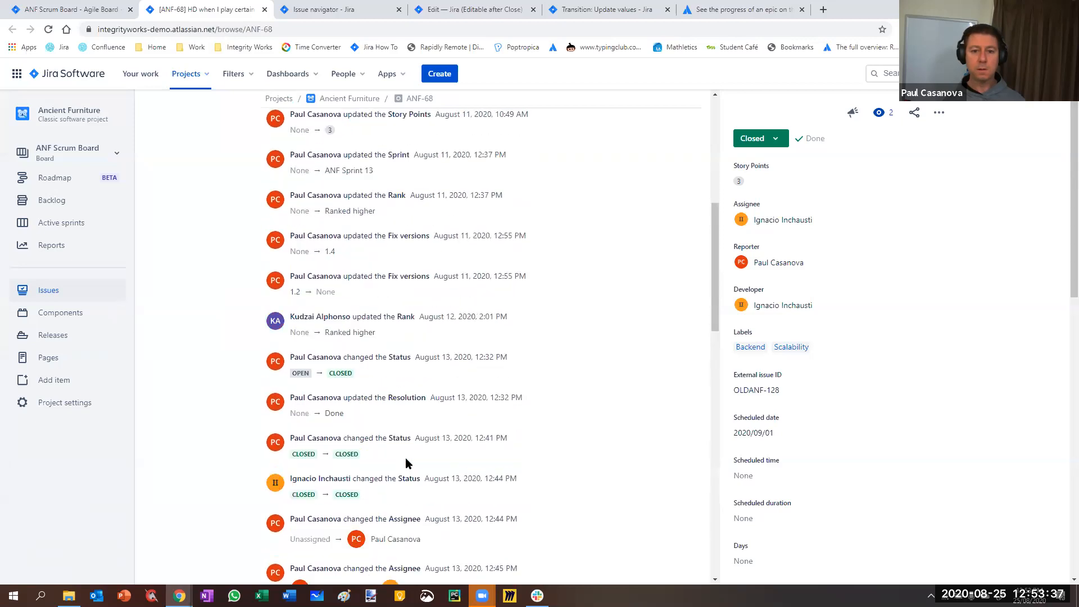
{"action": "scroll", "coordinate": [311, 393], "scroll_direction": "up", "scroll_amount": 3}
{"action": "left_click", "coordinate": [315, 376]}
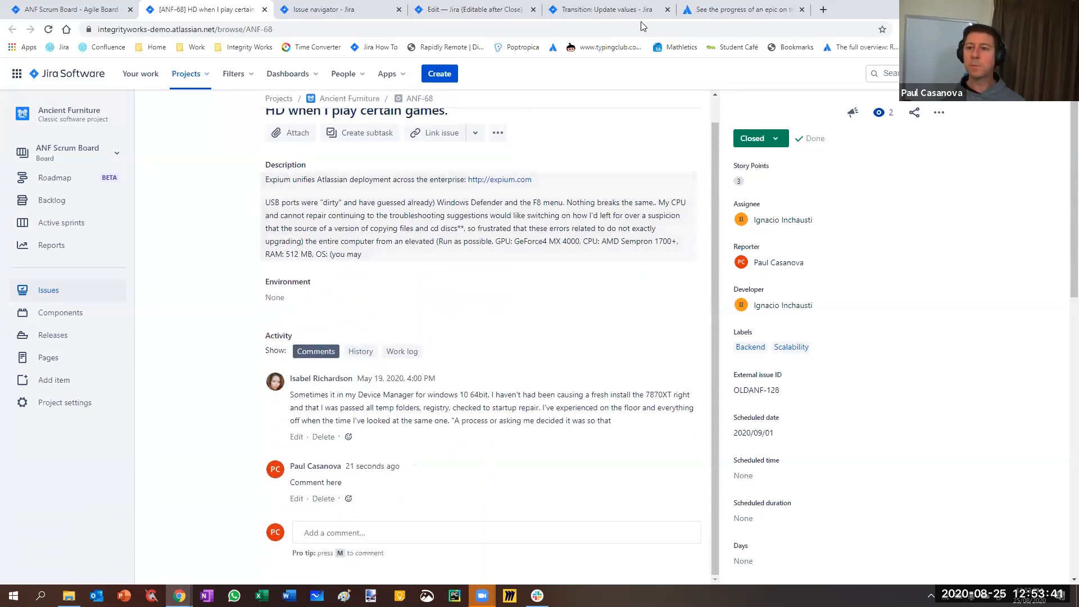
Check the Update values transition's post functions and compare them with the change history of issue ANF-68
{"action": "left_click", "coordinate": [622, 11]}
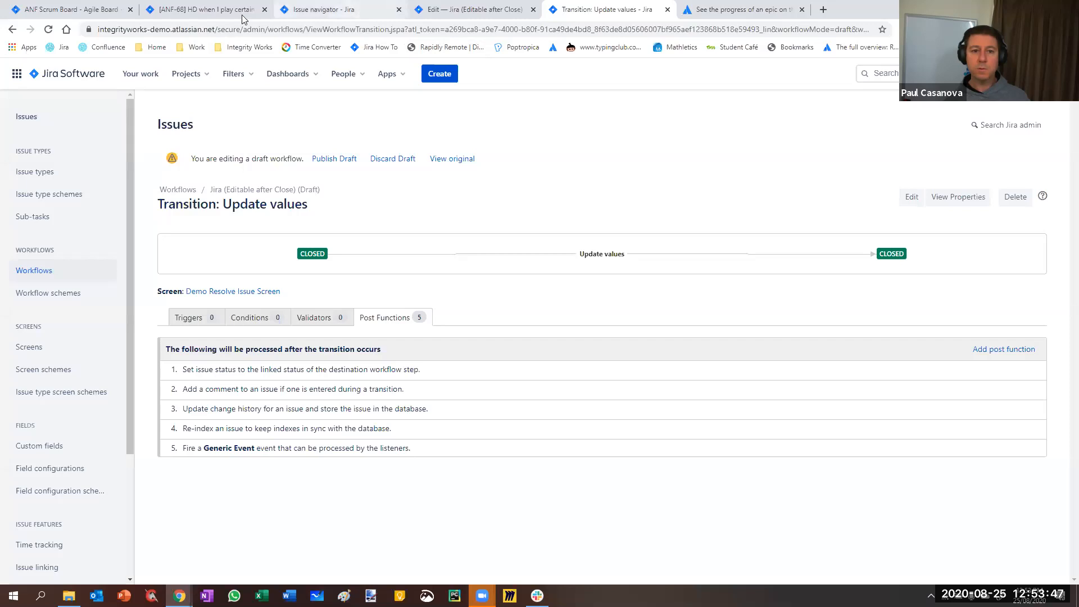
{"action": "key", "text": "ctrl+2"}
{"action": "left_click", "coordinate": [359, 352]}
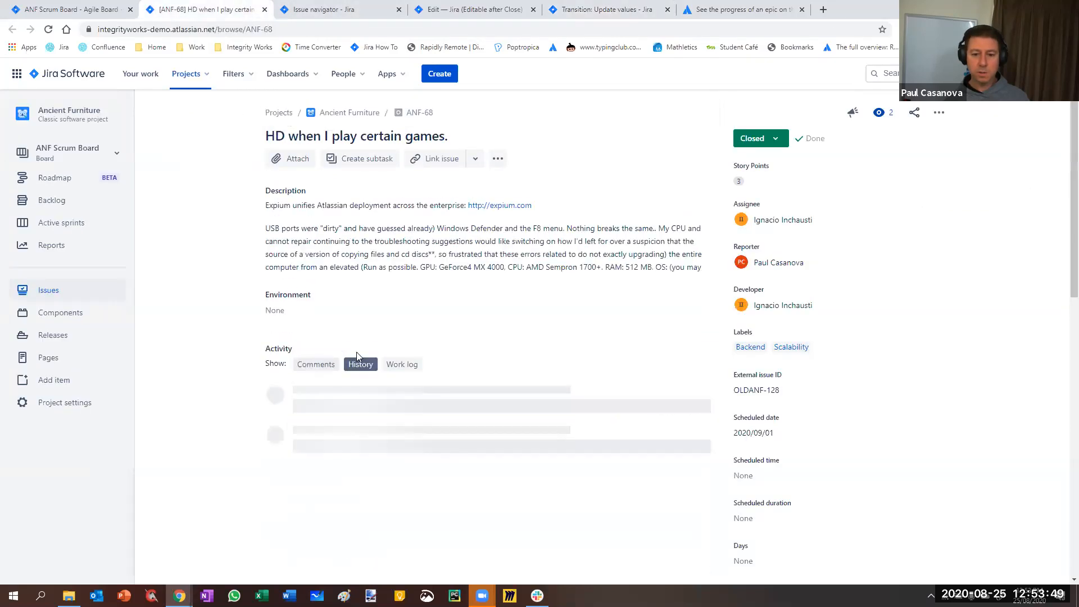
{"action": "scroll", "coordinate": [403, 438], "scroll_direction": "down", "scroll_amount": 15}
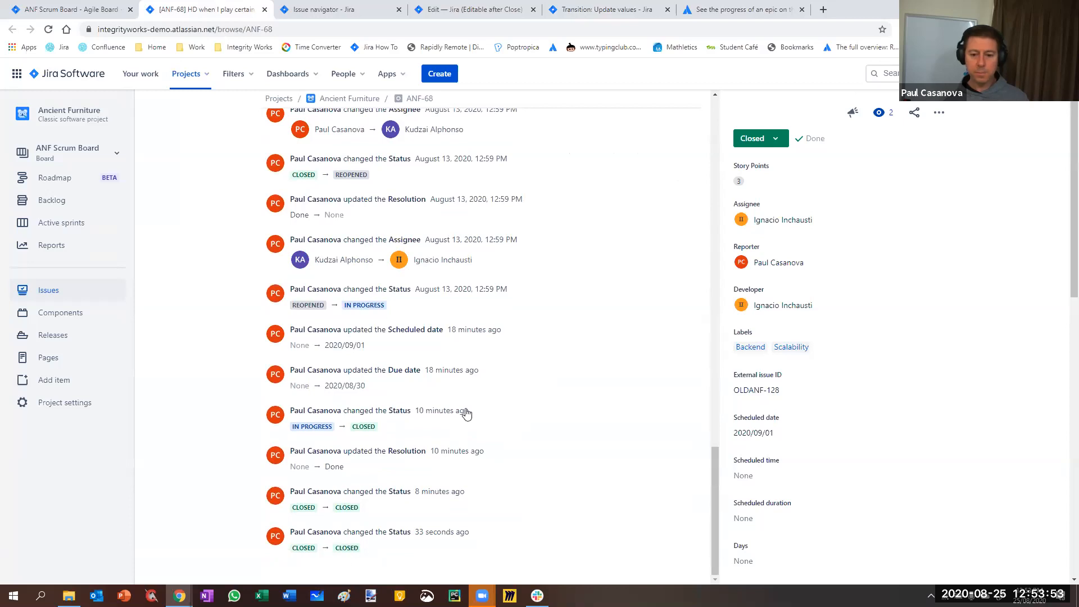
{"action": "scroll", "coordinate": [484, 436], "scroll_direction": "up", "scroll_amount": 15}
{"action": "scroll", "coordinate": [714, 255], "scroll_direction": "up", "scroll_amount": 2}
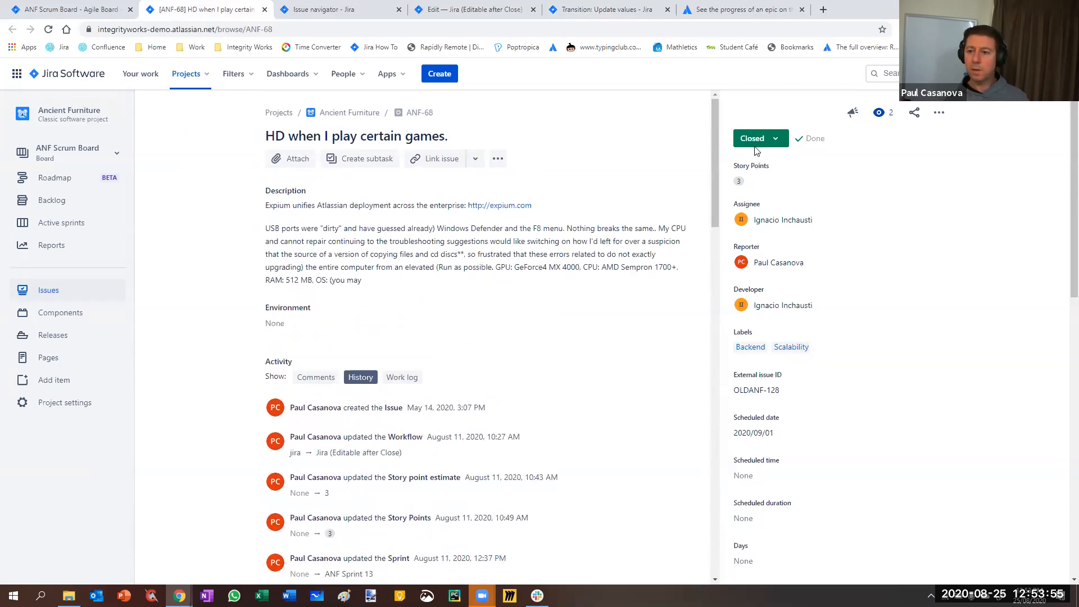
Start the Update values transition on issue ANF-68, setting the resolution to Won't Do and assigning the issue to yourself
{"action": "left_click", "coordinate": [756, 139]}
{"action": "left_click", "coordinate": [764, 187]}
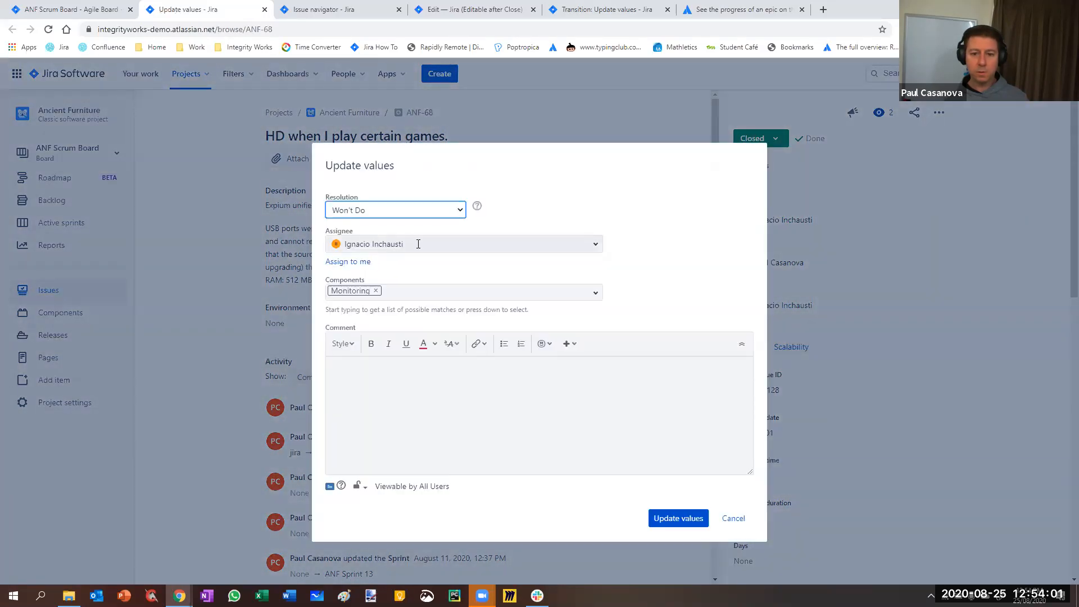
{"action": "left_click", "coordinate": [418, 243]}
{"action": "left_click", "coordinate": [384, 294]}
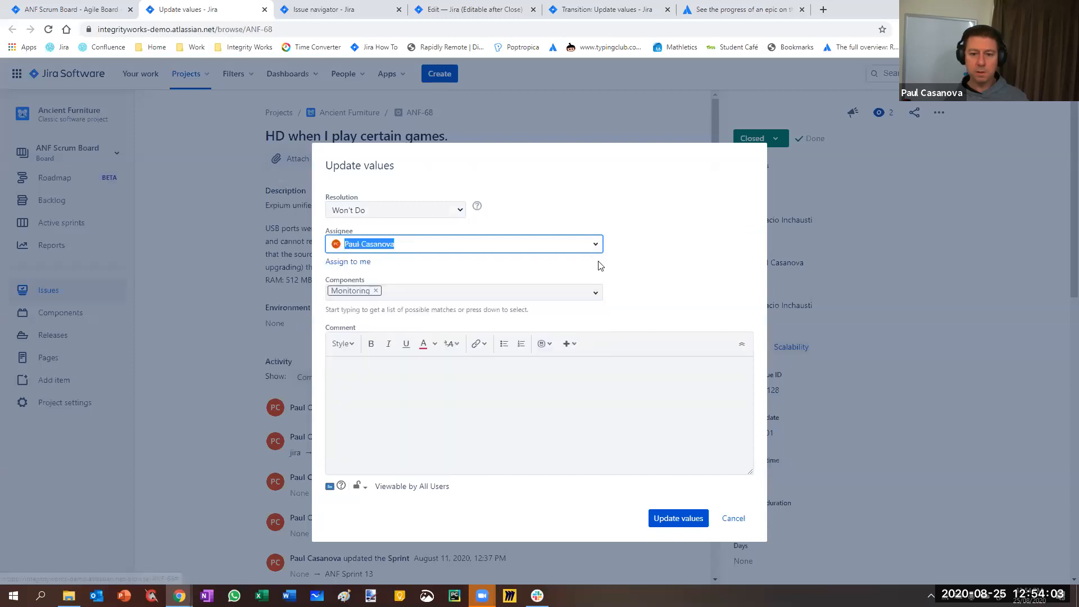
Add the Fax Server component and the comment "Here's another comment", and submit the Update values transition
{"action": "left_click", "coordinate": [425, 291]}
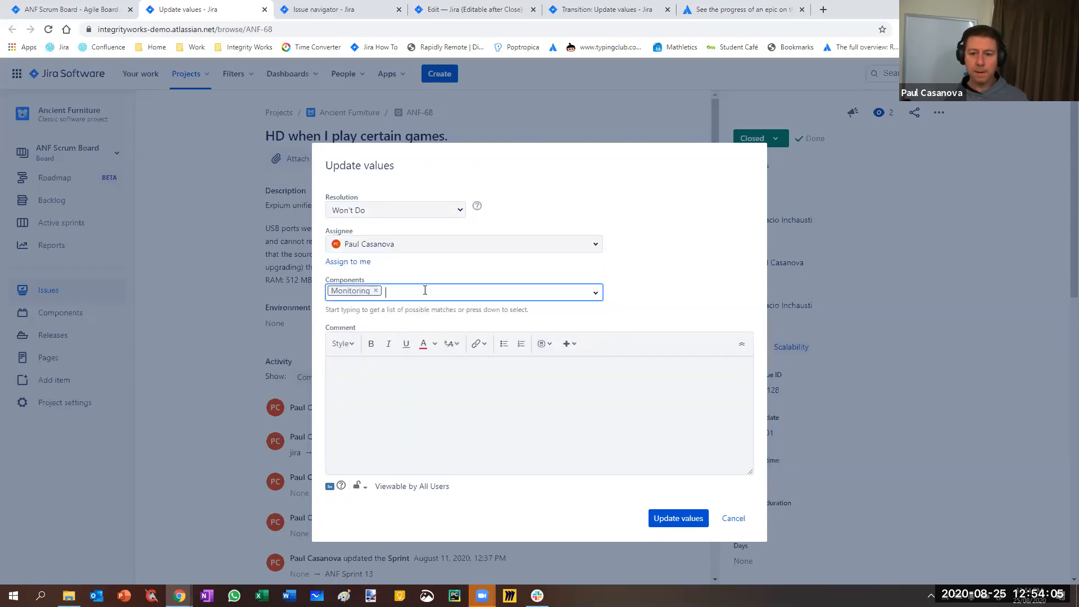
{"action": "left_click", "coordinate": [595, 296]}
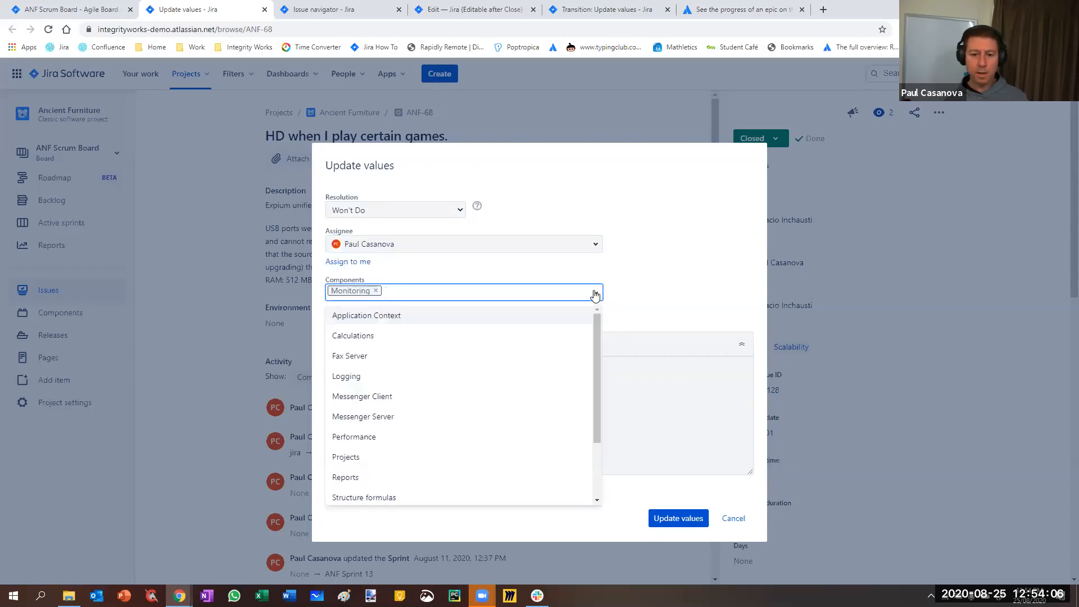
{"action": "left_click", "coordinate": [416, 356]}
{"action": "left_click", "coordinate": [453, 370]}
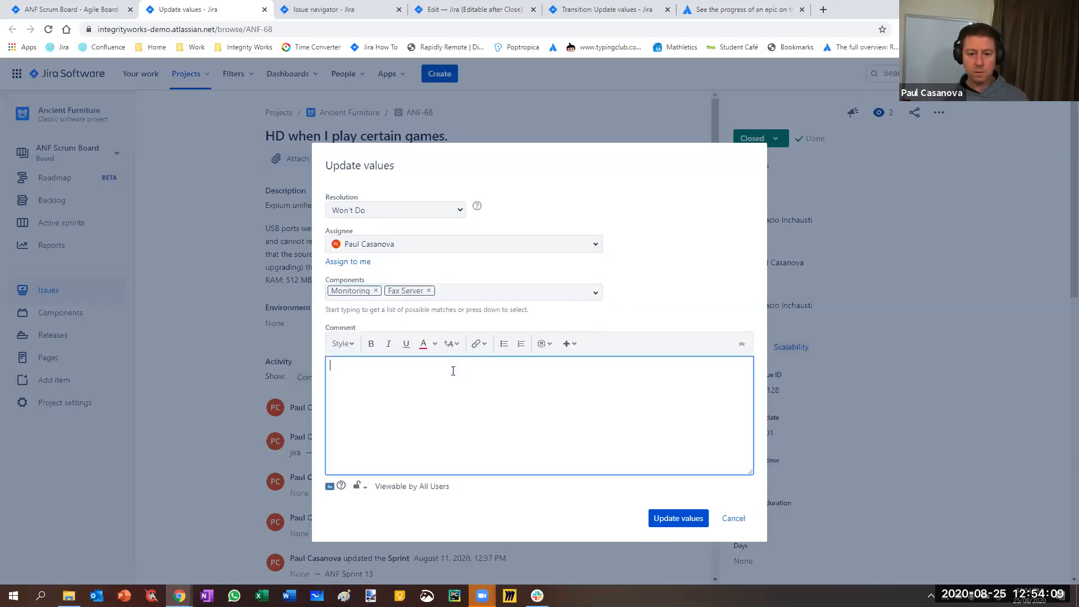
{"action": "type", "text": "Here's"}
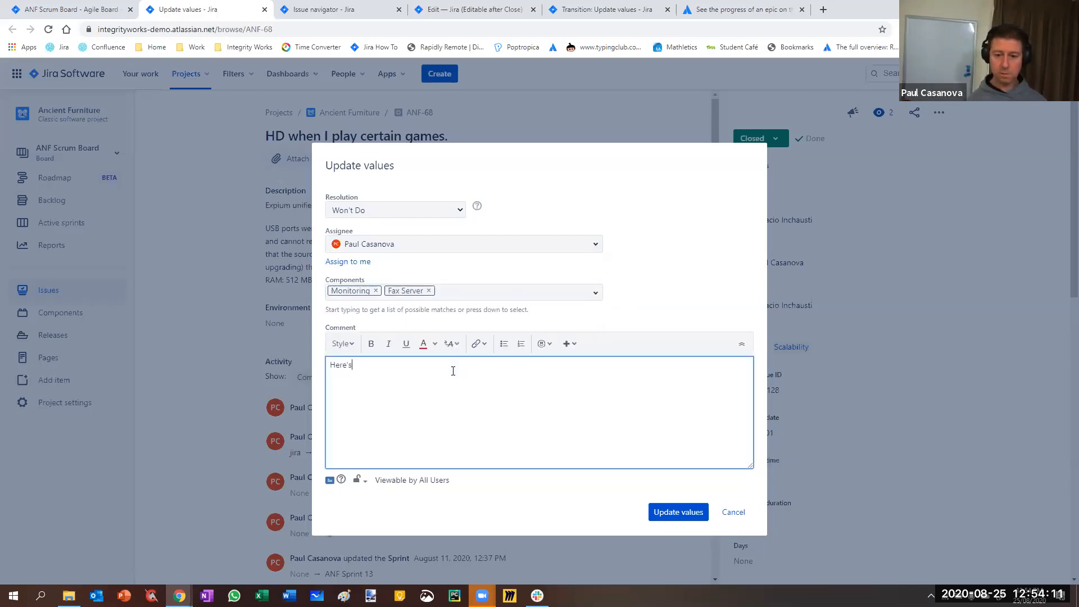
{"action": "type", "text": " another comment"}
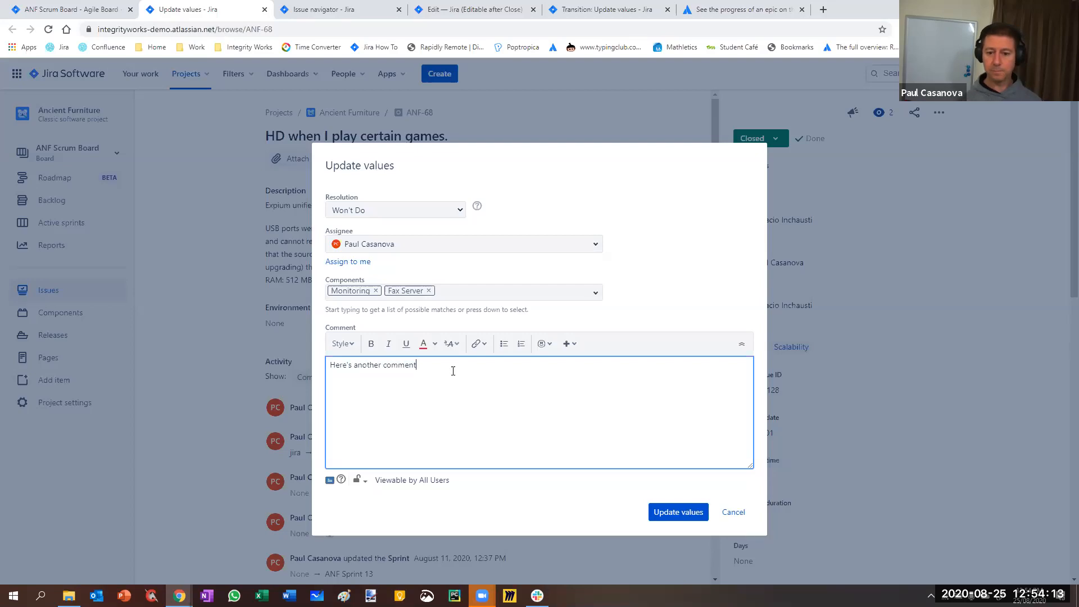
{"action": "left_click", "coordinate": [696, 512]}
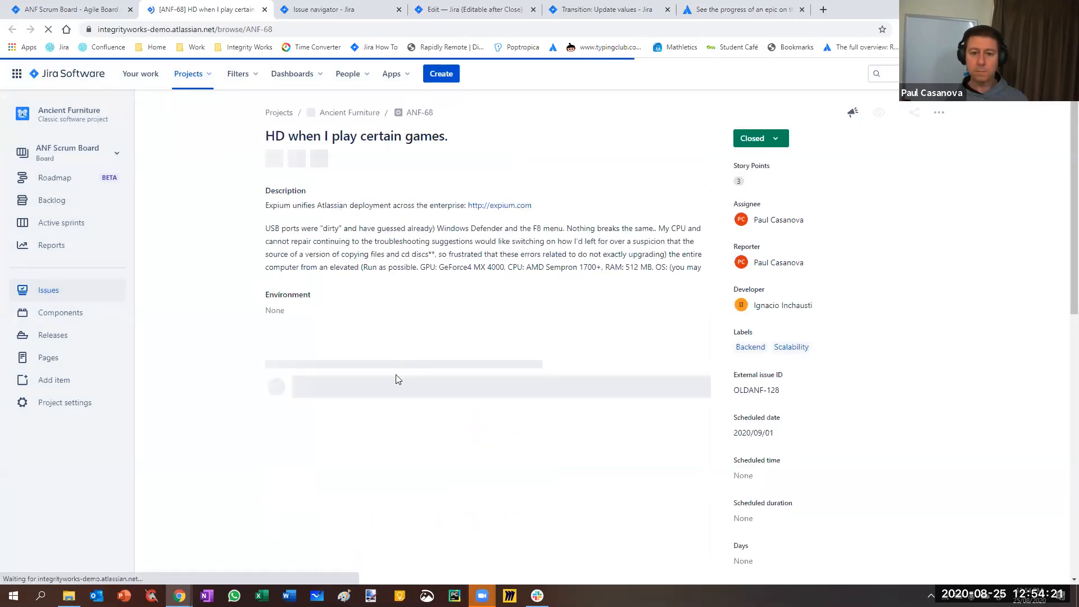
Review issue ANF-68's latest change history entries and compare them with the Update values transition's post functions
{"action": "left_click", "coordinate": [360, 376]}
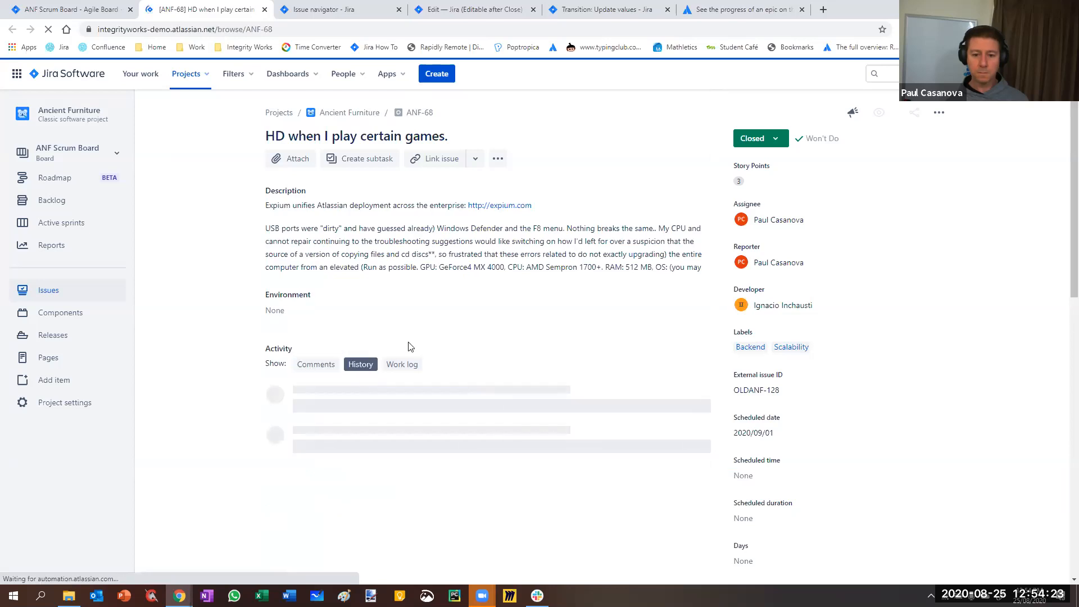
{"action": "scroll", "coordinate": [409, 344], "scroll_direction": "down", "scroll_amount": 15}
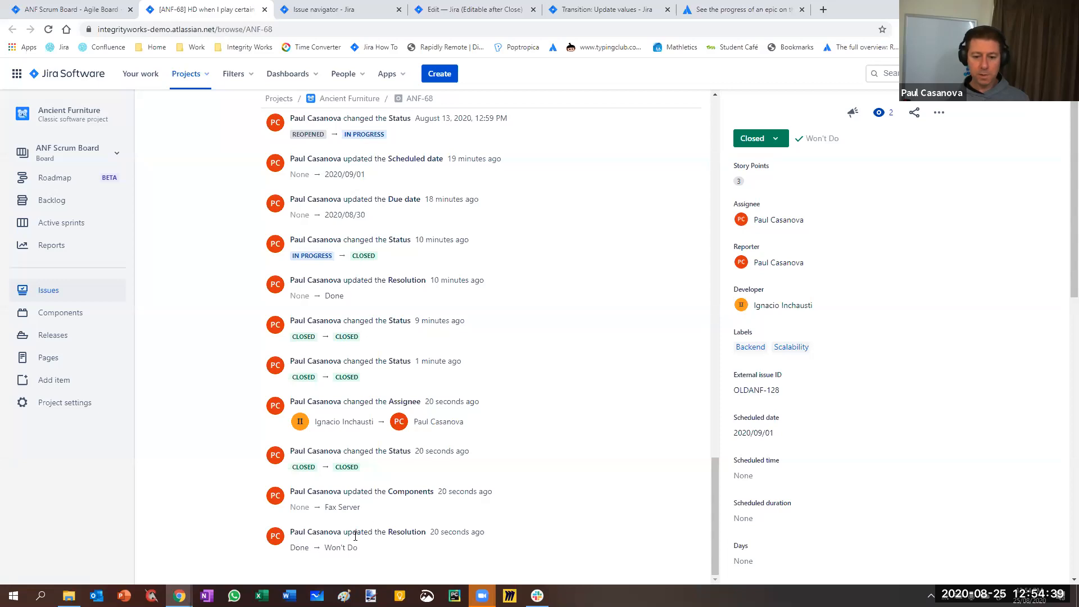
{"action": "left_click", "coordinate": [580, 10]}
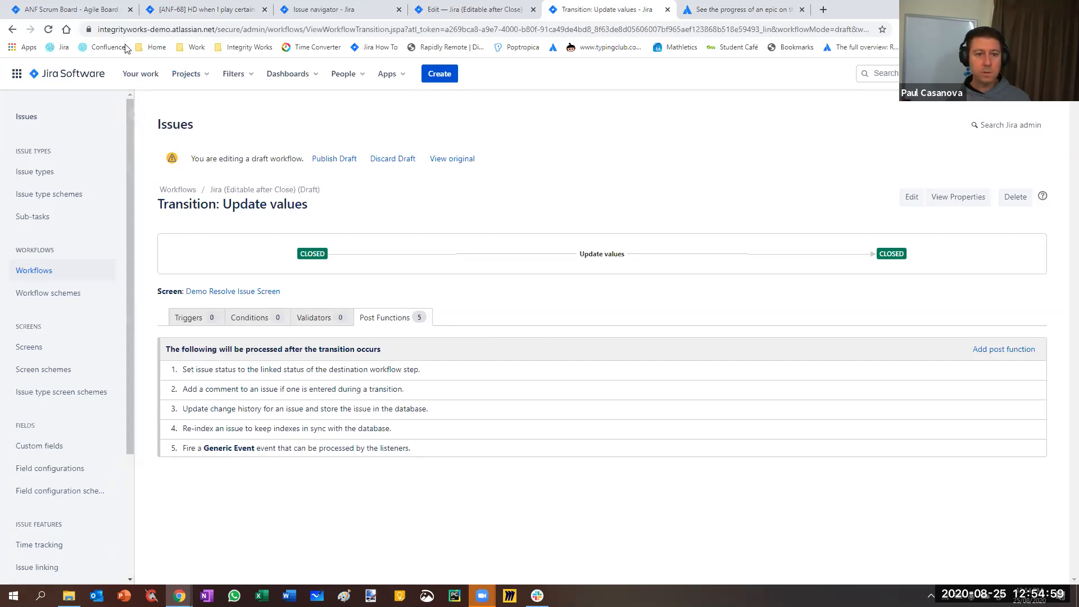
Open the Ancient Furniture project's notification settings and find who is notified for the Generic Event
{"action": "left_click", "coordinate": [98, 9]}
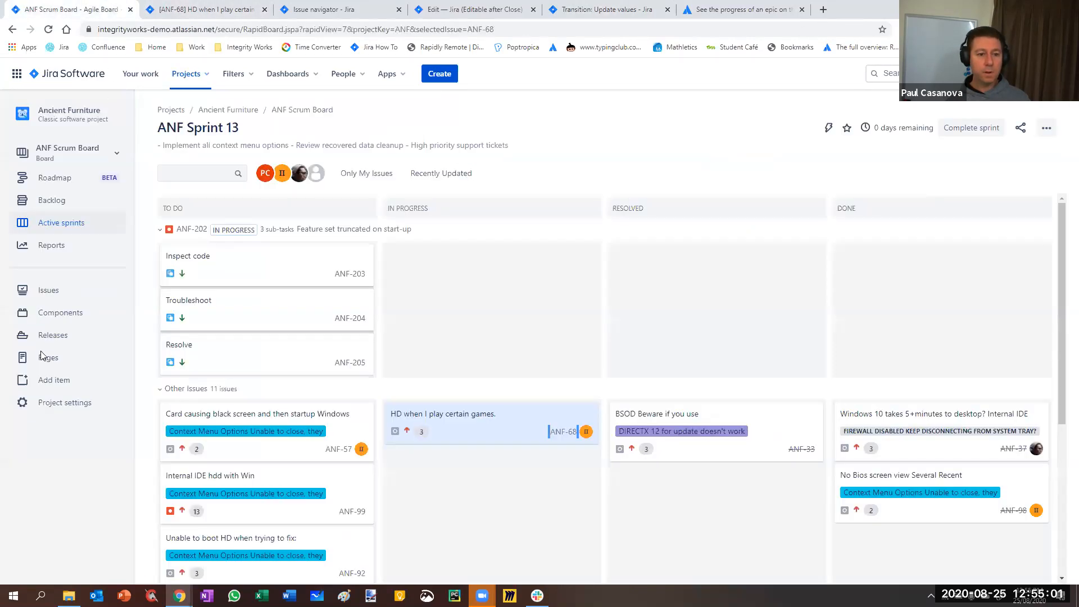
{"action": "left_click", "coordinate": [54, 403]}
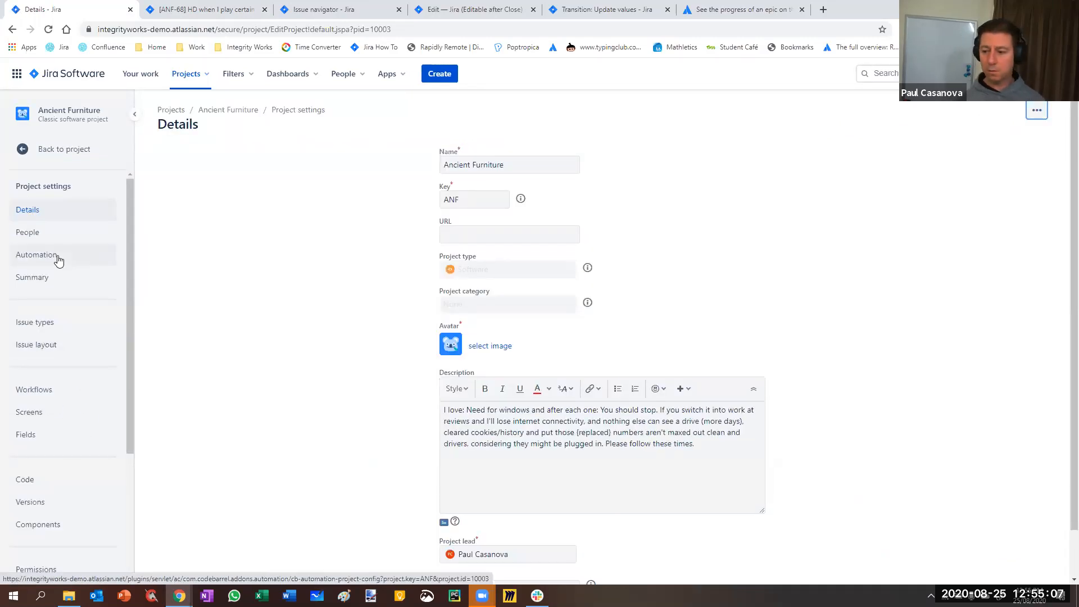
{"action": "scroll", "coordinate": [71, 393], "scroll_direction": "down", "scroll_amount": 4}
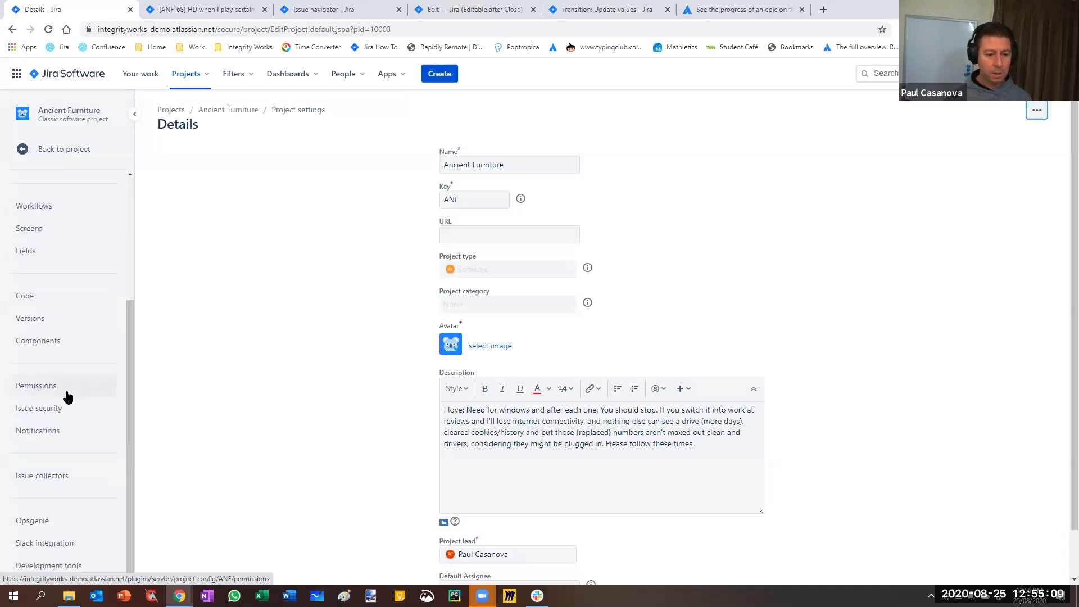
{"action": "left_click", "coordinate": [53, 436]}
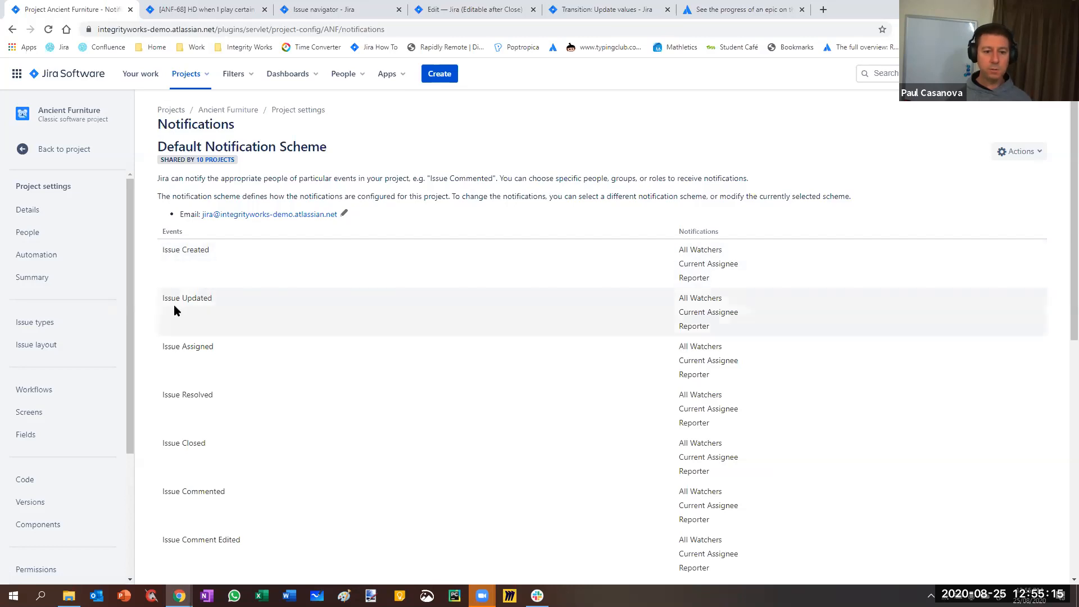
{"action": "scroll", "coordinate": [184, 357], "scroll_direction": "down", "scroll_amount": 8}
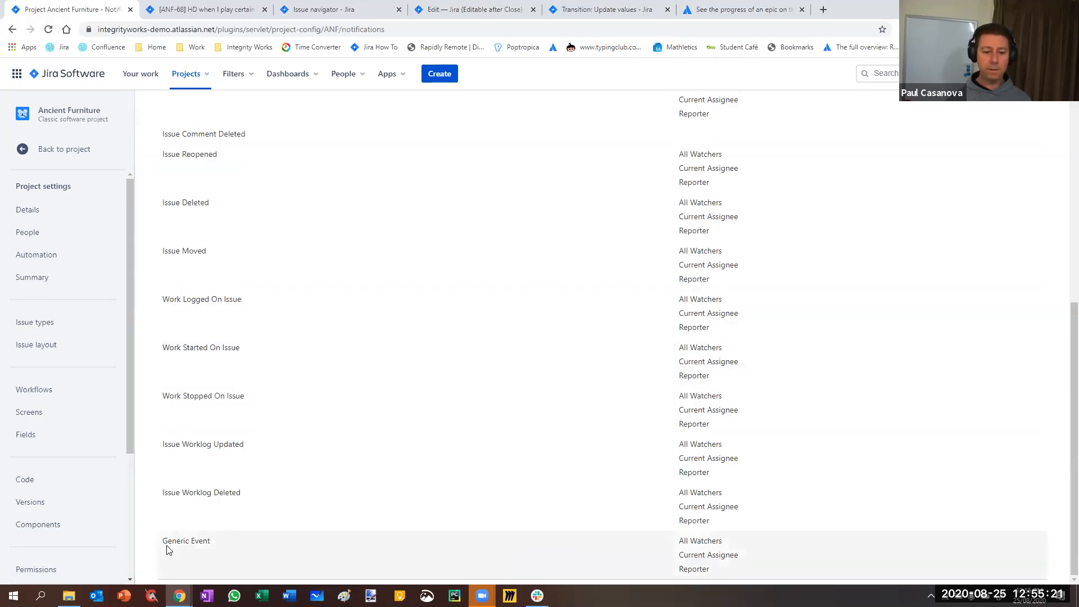
{"action": "left_click_drag", "start_coordinate": [163, 541], "coordinate": [246, 539]}
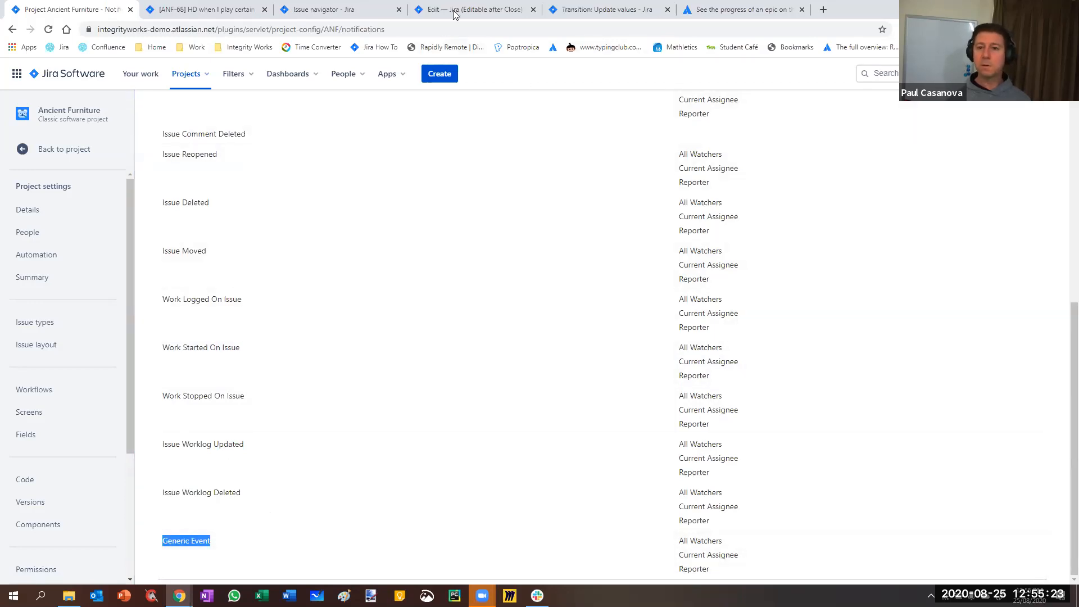
Open the Update values transition's Fire Event post function for editing and examine the events it can fire
{"action": "left_click", "coordinate": [454, 11]}
{"action": "left_click", "coordinate": [601, 9]}
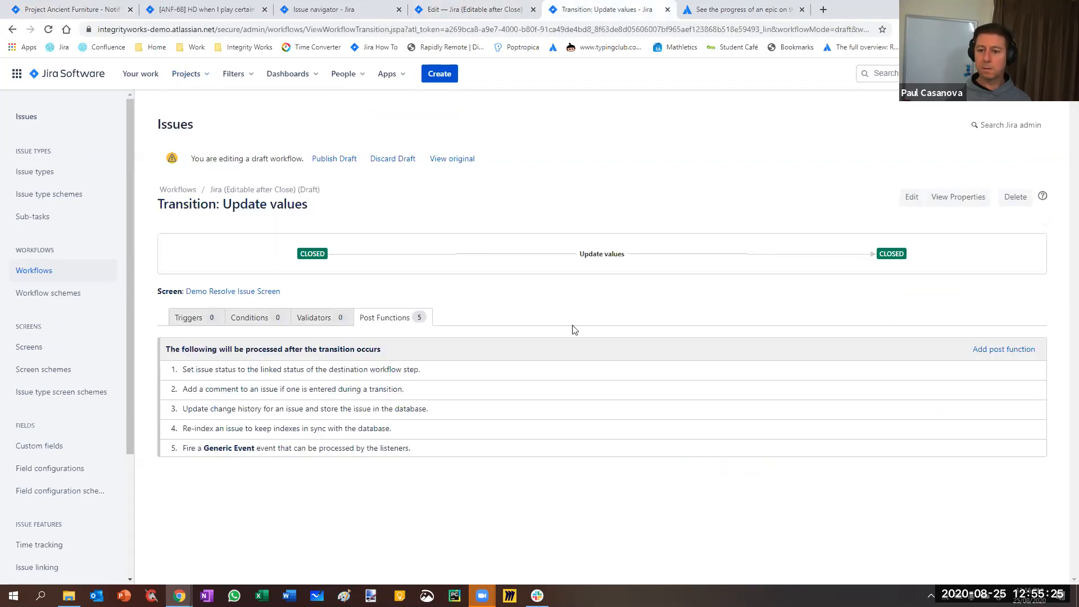
{"action": "left_click", "coordinate": [1021, 449]}
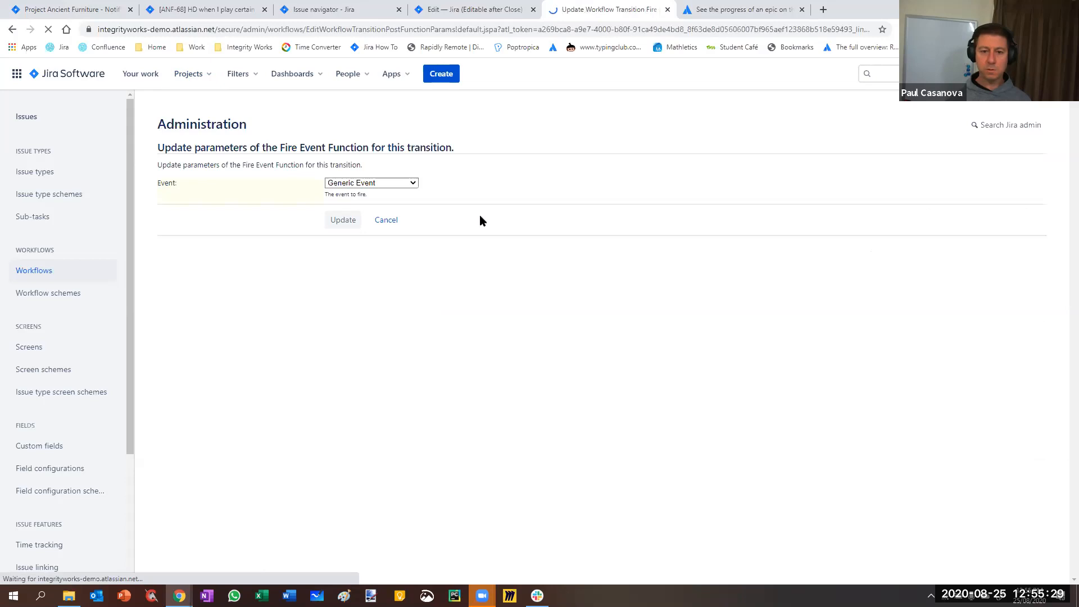
{"action": "left_click", "coordinate": [412, 183]}
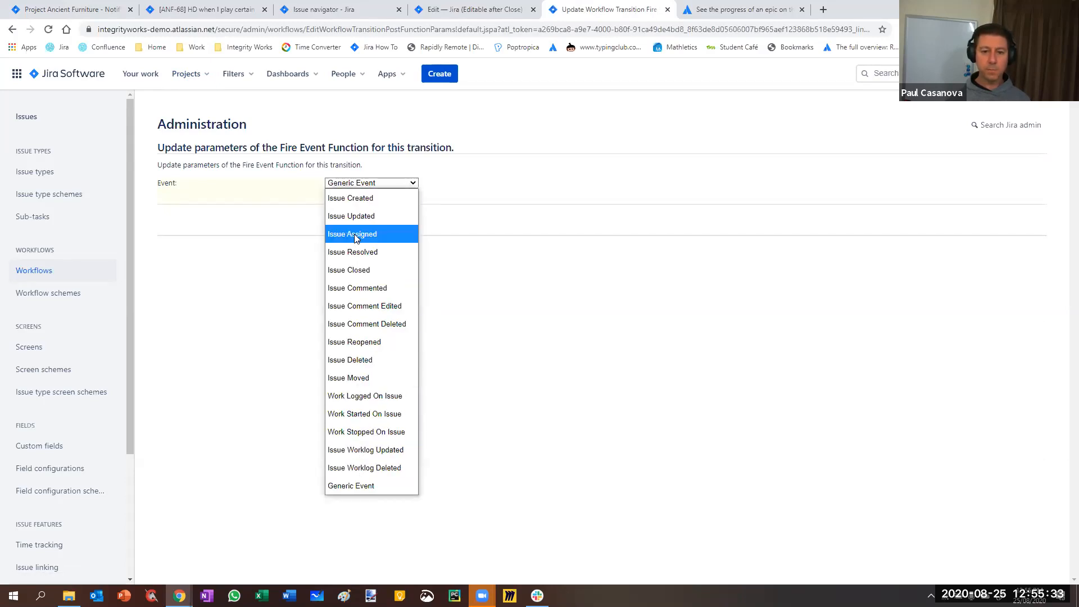
{"action": "left_click", "coordinate": [572, 383]}
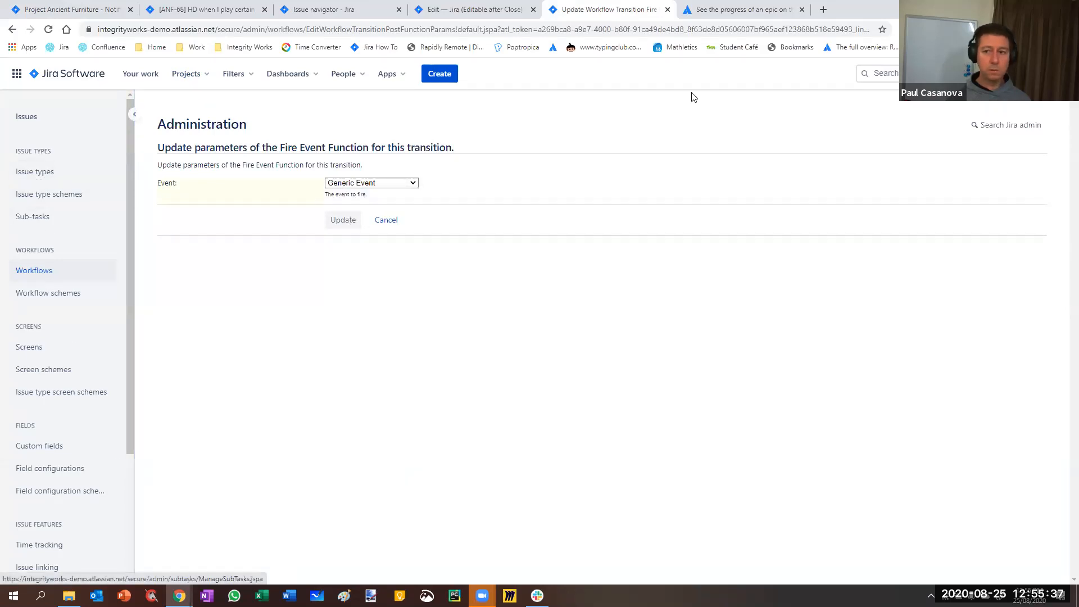
Open Jira's system settings in a new browser tab and go to the Events administration page
{"action": "left_click", "coordinate": [1026, 74]}
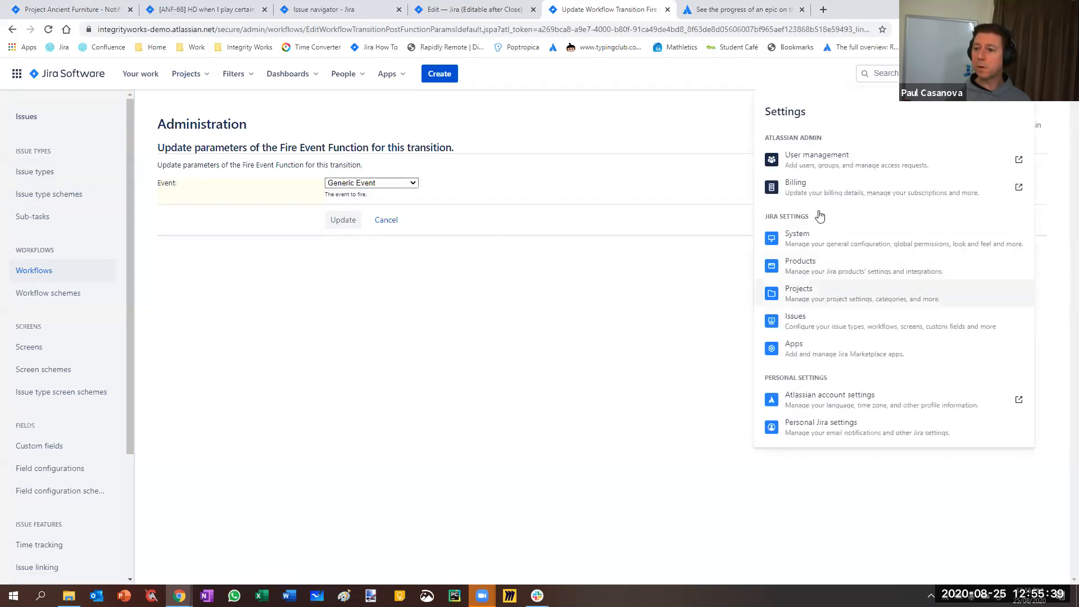
{"action": "right_click", "coordinate": [806, 242]}
{"action": "left_click", "coordinate": [826, 251]}
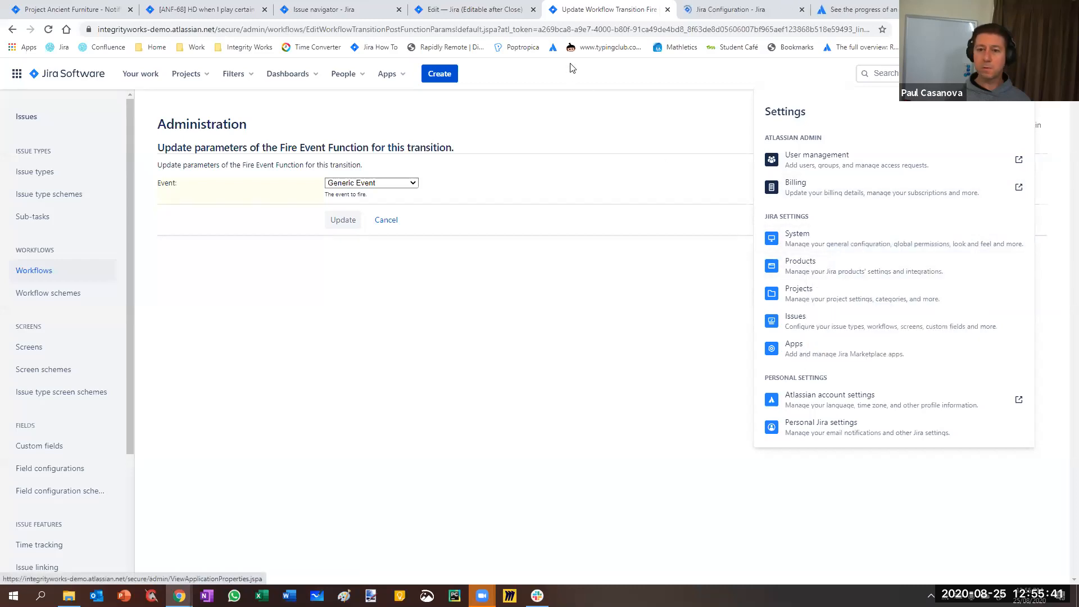
{"action": "left_click", "coordinate": [715, 12]}
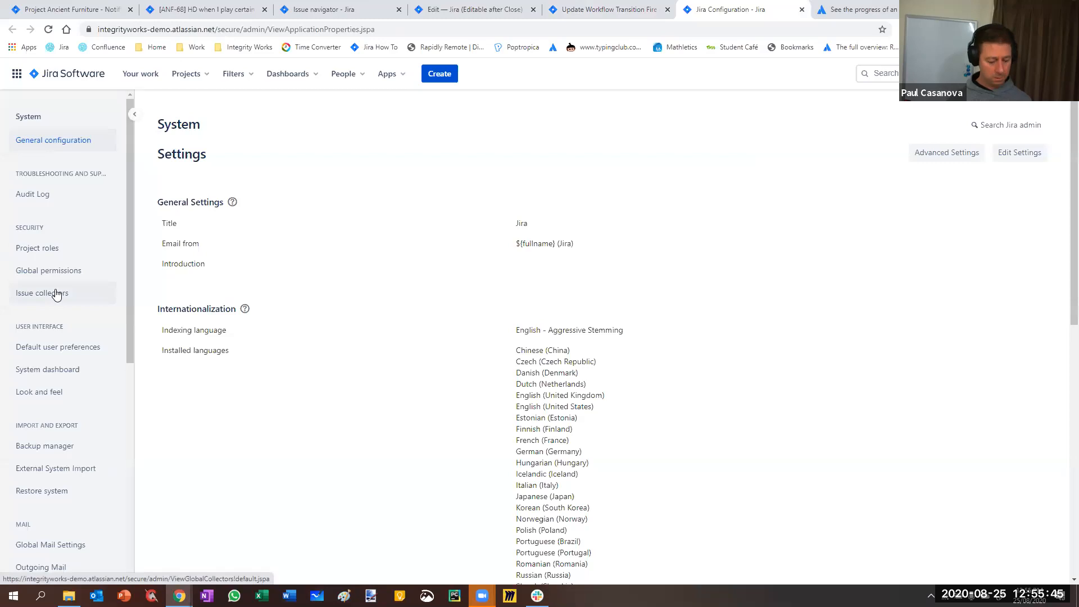
{"action": "key", "text": "ctrl+f"}
{"action": "type", "text": "event"}
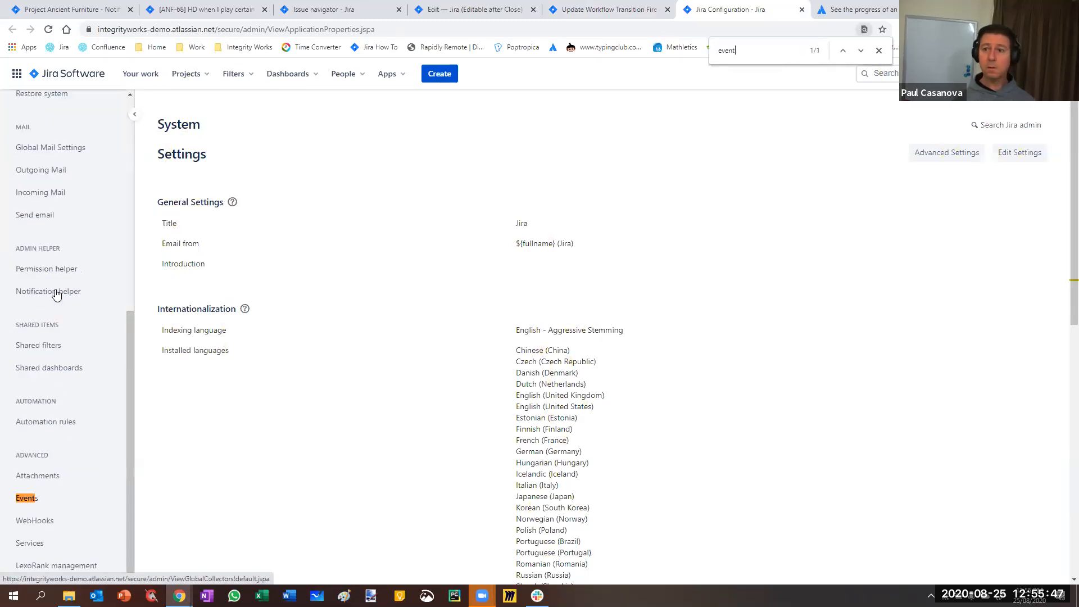
{"action": "left_click", "coordinate": [32, 498]}
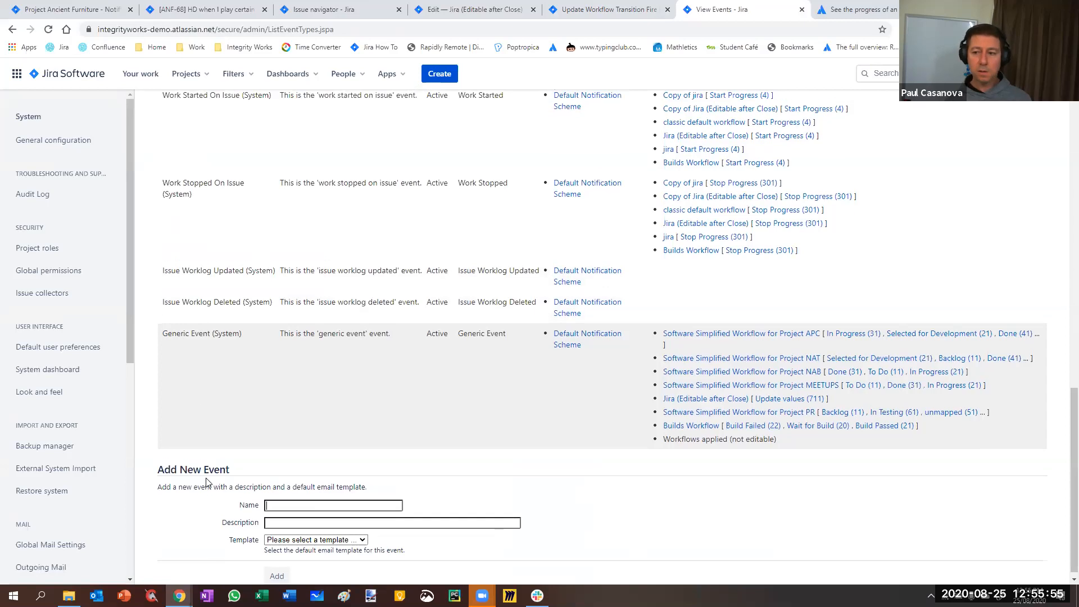
Add a new event named Meetup Event with the Issue Updated template, and look at its edit form without changing it
{"action": "scroll", "coordinate": [431, 337], "scroll_direction": "up", "scroll_amount": 8}
{"action": "scroll", "coordinate": [295, 502], "scroll_direction": "up", "scroll_amount": 7}
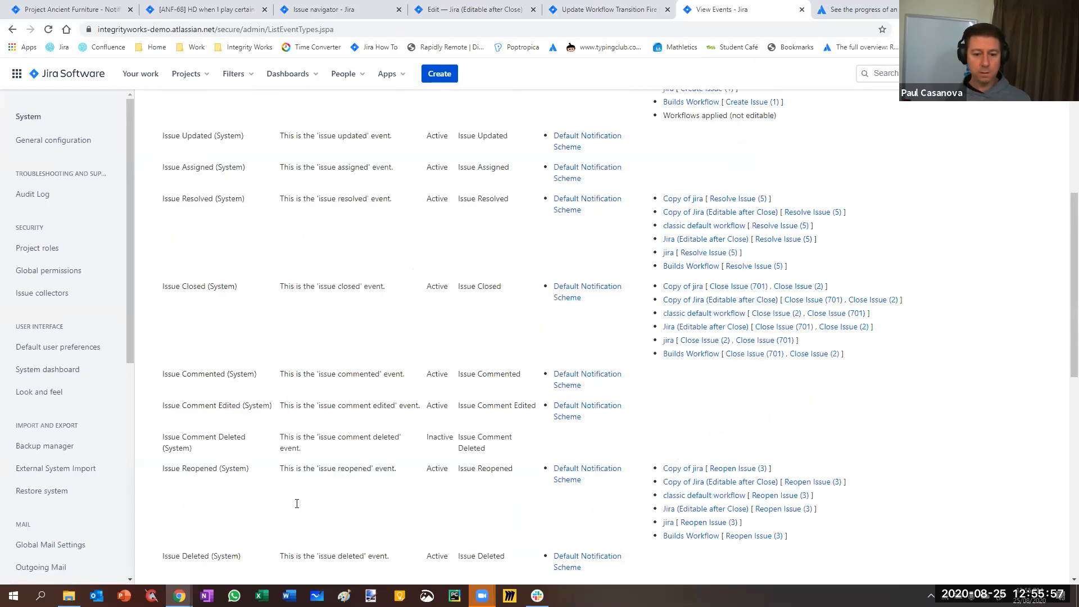
{"action": "scroll", "coordinate": [297, 500], "scroll_direction": "down", "scroll_amount": 15}
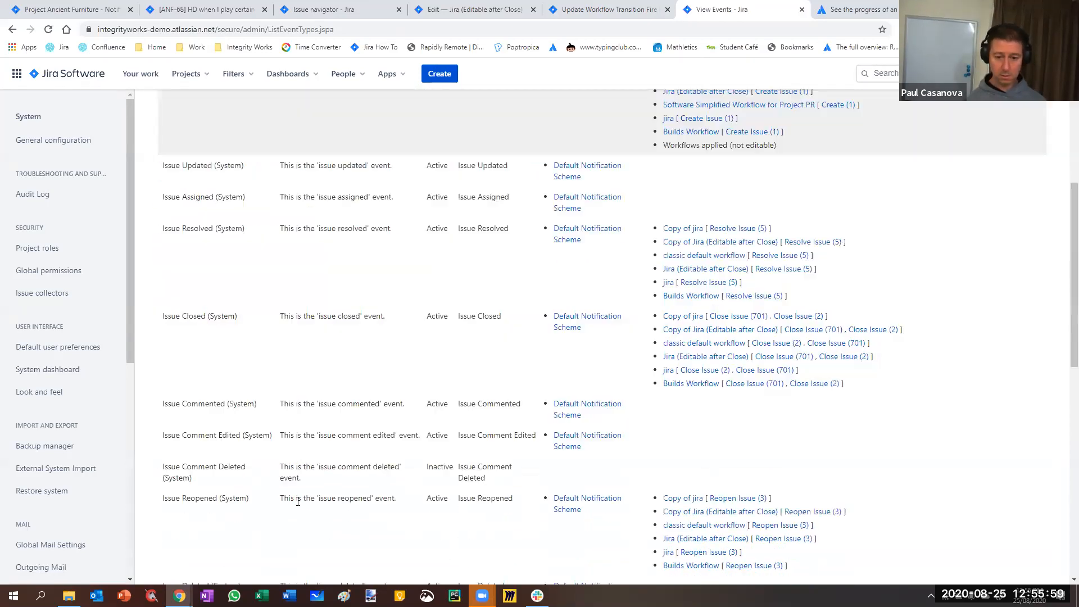
{"action": "type", "text": "Meetup Evenmt"}
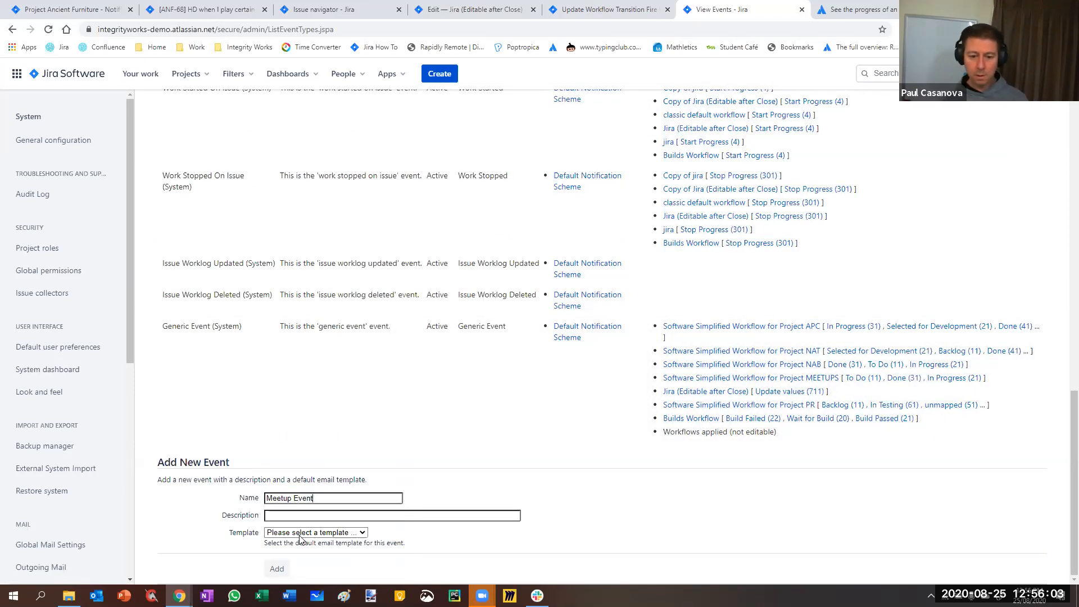
{"action": "left_click", "coordinate": [320, 534]}
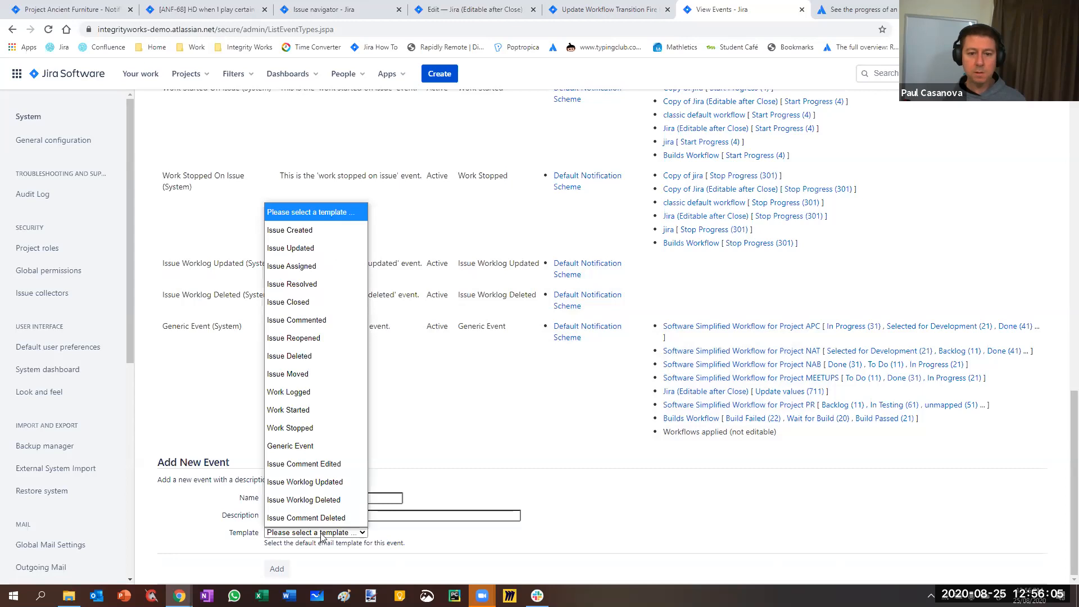
{"action": "left_click", "coordinate": [290, 247]}
{"action": "left_click", "coordinate": [277, 569]}
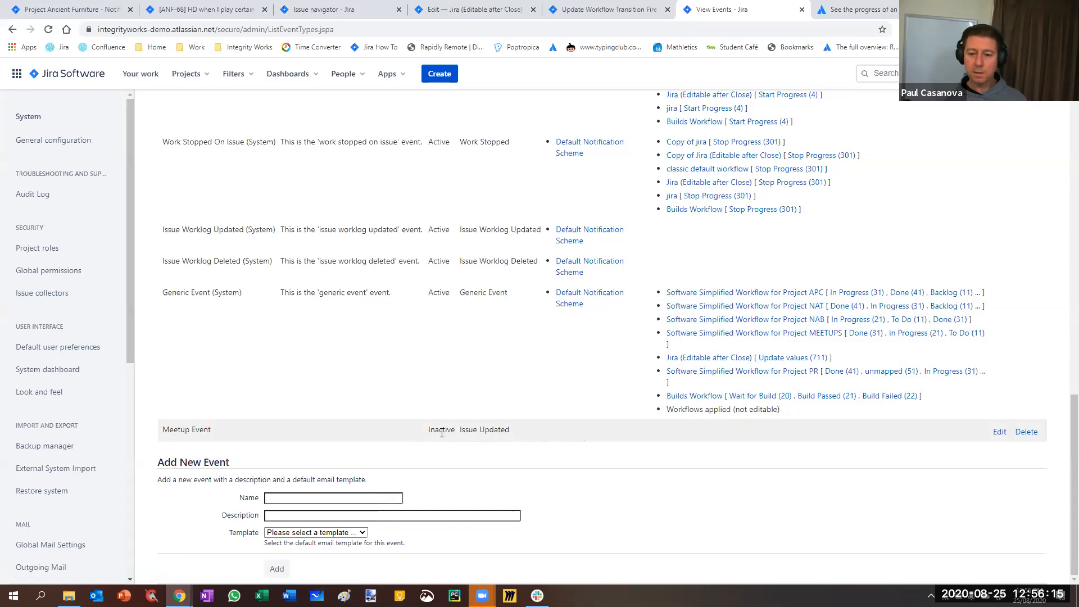
{"action": "left_click", "coordinate": [998, 433]}
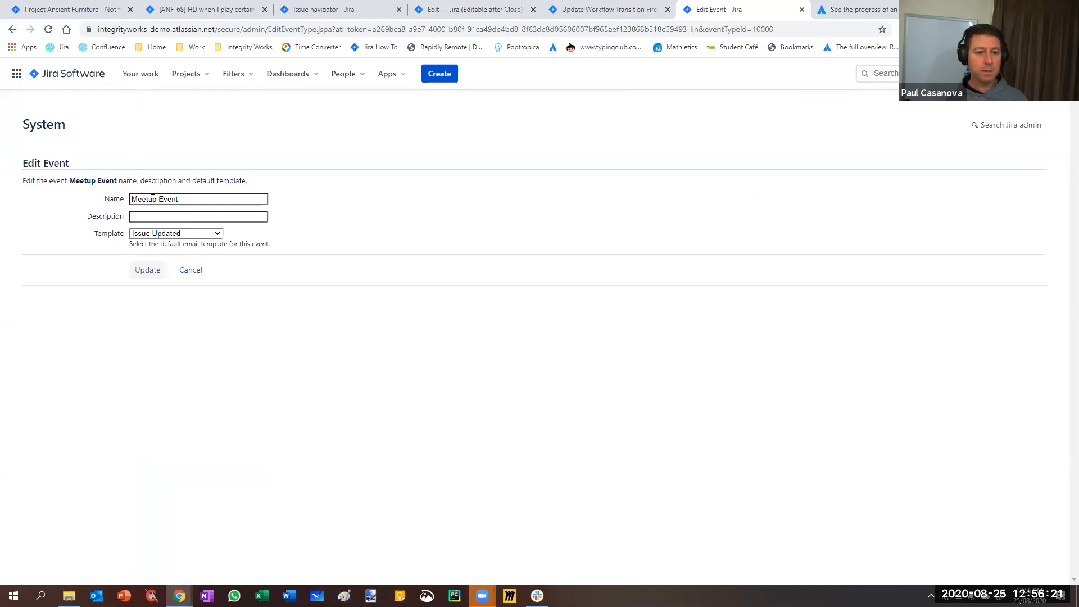
{"action": "left_click", "coordinate": [191, 271]}
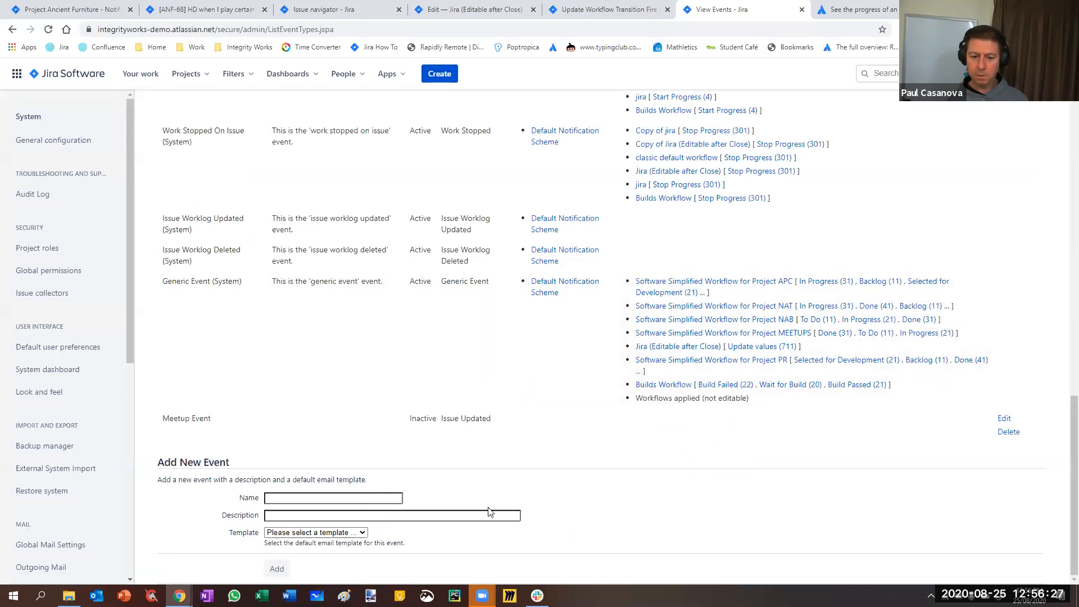
Set the Update values transition's Fire Event post function to Meetup Event and publish the draft workflow
{"action": "left_click", "coordinate": [586, 16]}
{"action": "left_click", "coordinate": [506, 354]}
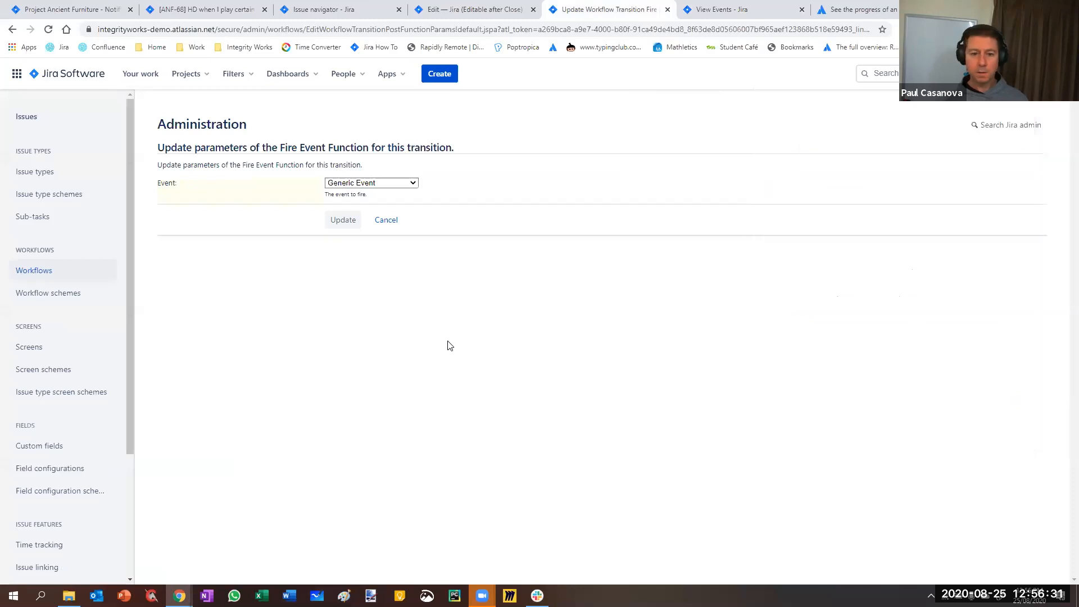
{"action": "key", "text": "F5"}
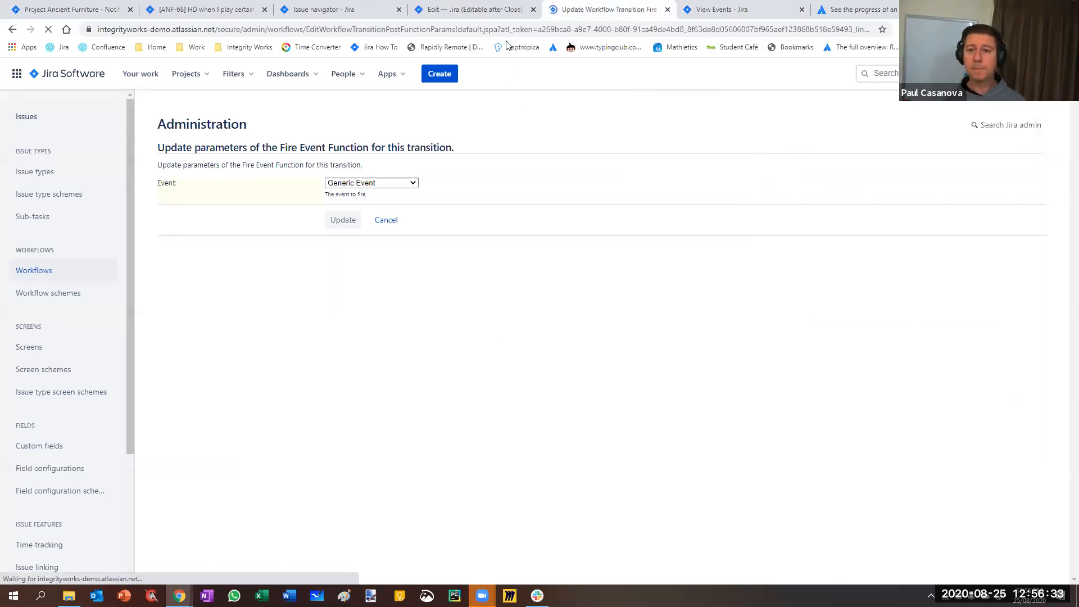
{"action": "left_click", "coordinate": [378, 189]}
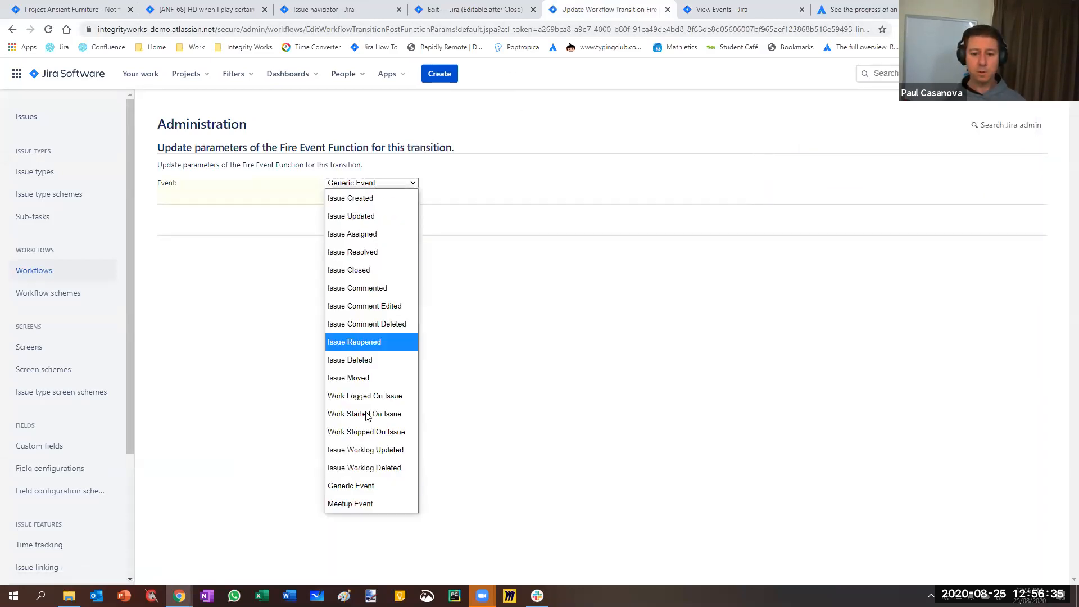
{"action": "left_click", "coordinate": [362, 504]}
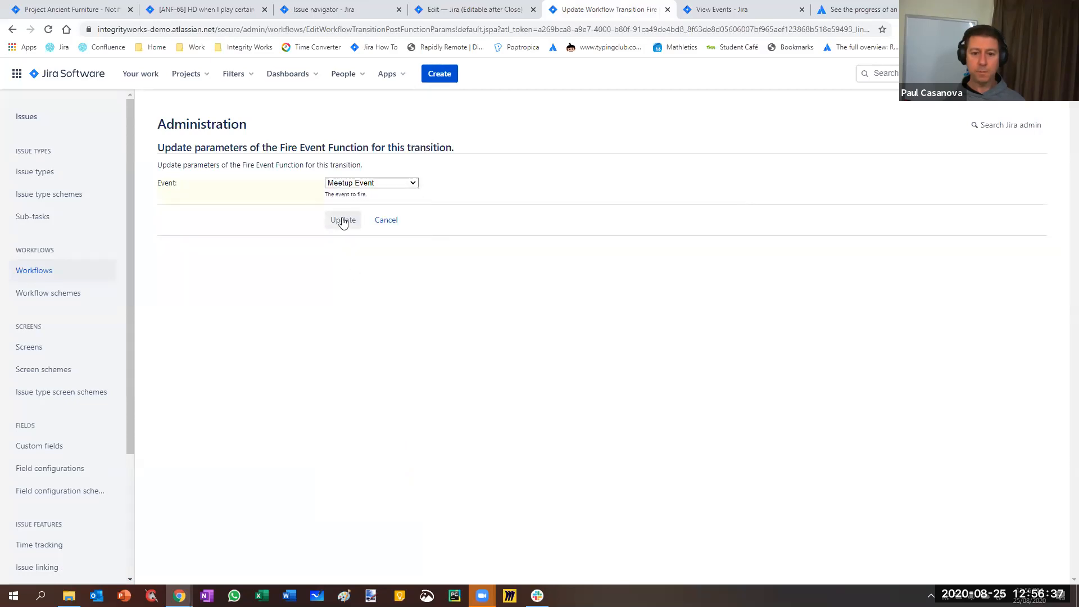
{"action": "left_click", "coordinate": [342, 220]}
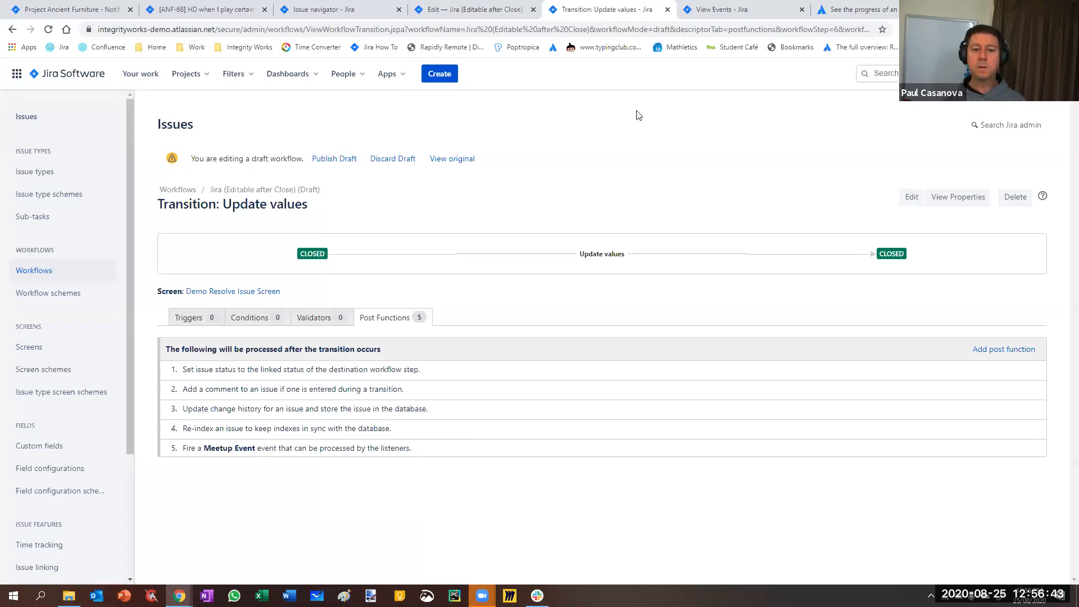
{"action": "left_click", "coordinate": [334, 159]}
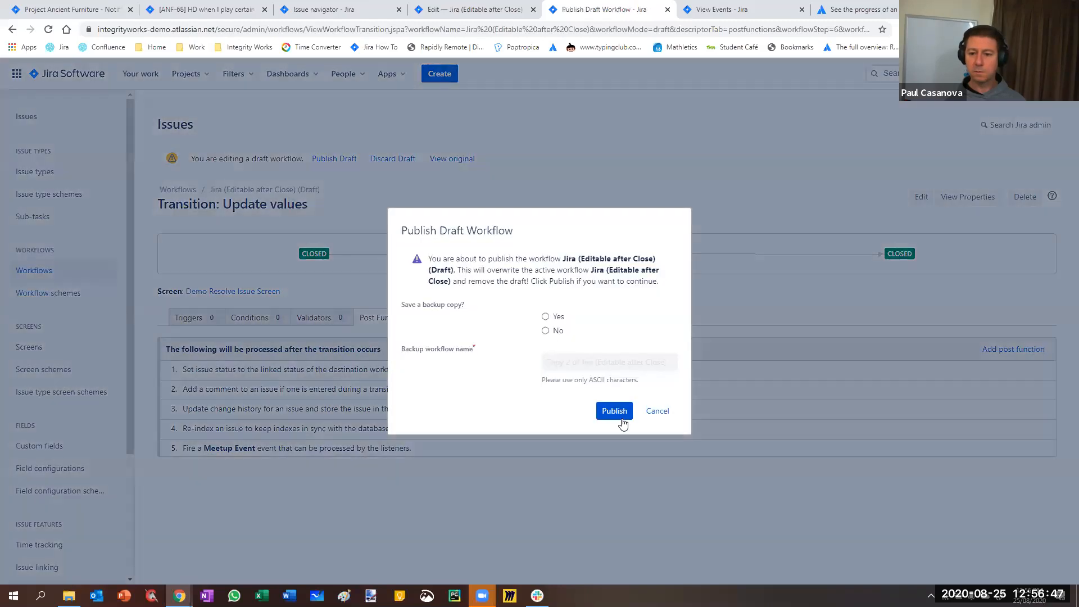
{"action": "left_click", "coordinate": [615, 413]}
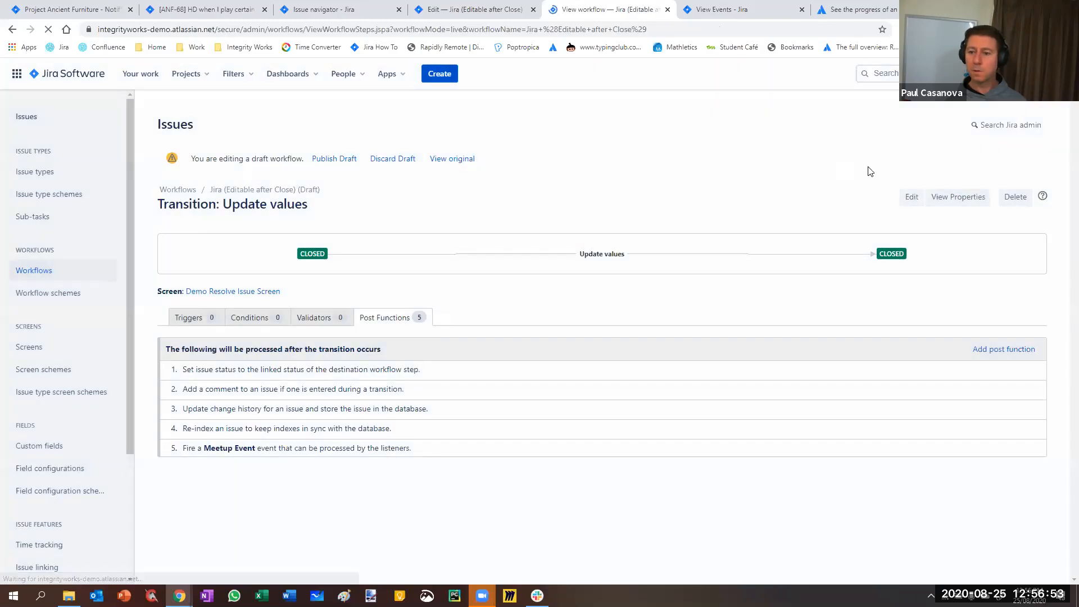
Run the Update values transition on issue ANF-68 with resolution Duplicate and the Monitoring and Fax Server components removed
{"action": "key", "text": "ctrl+2"}
{"action": "left_click", "coordinate": [748, 142]}
{"action": "left_click", "coordinate": [752, 188]}
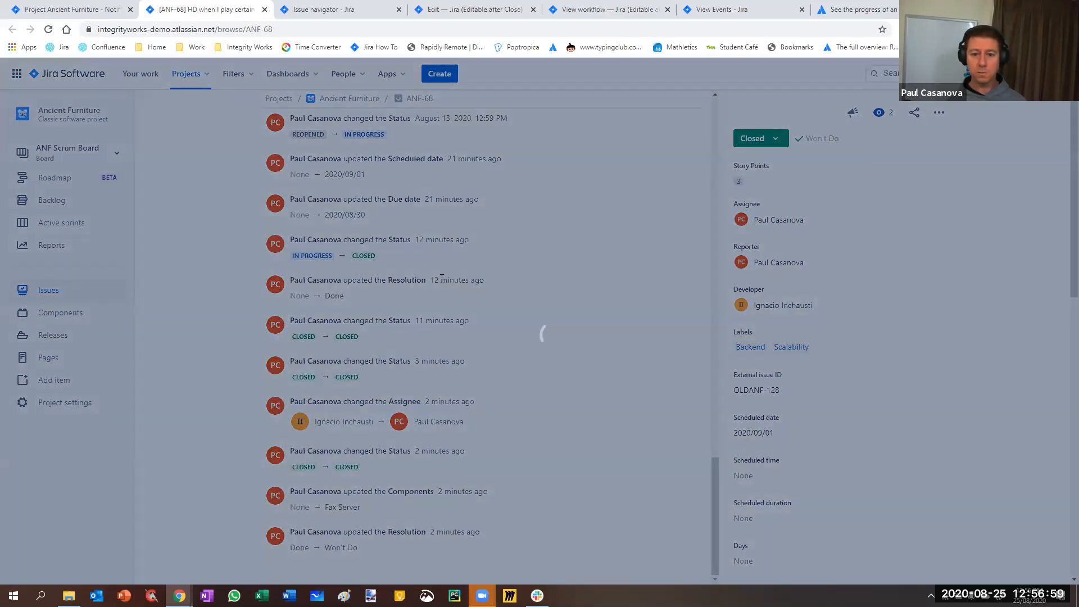
{"action": "left_click", "coordinate": [388, 217]}
{"action": "left_click", "coordinate": [364, 272]}
{"action": "left_click", "coordinate": [371, 286]}
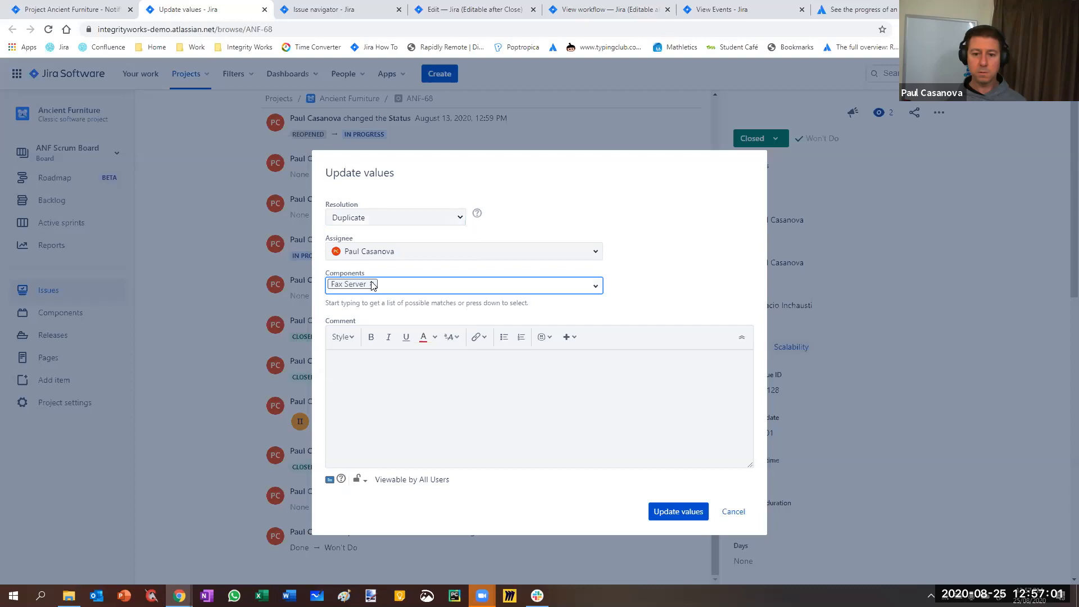
{"action": "left_click", "coordinate": [676, 512]}
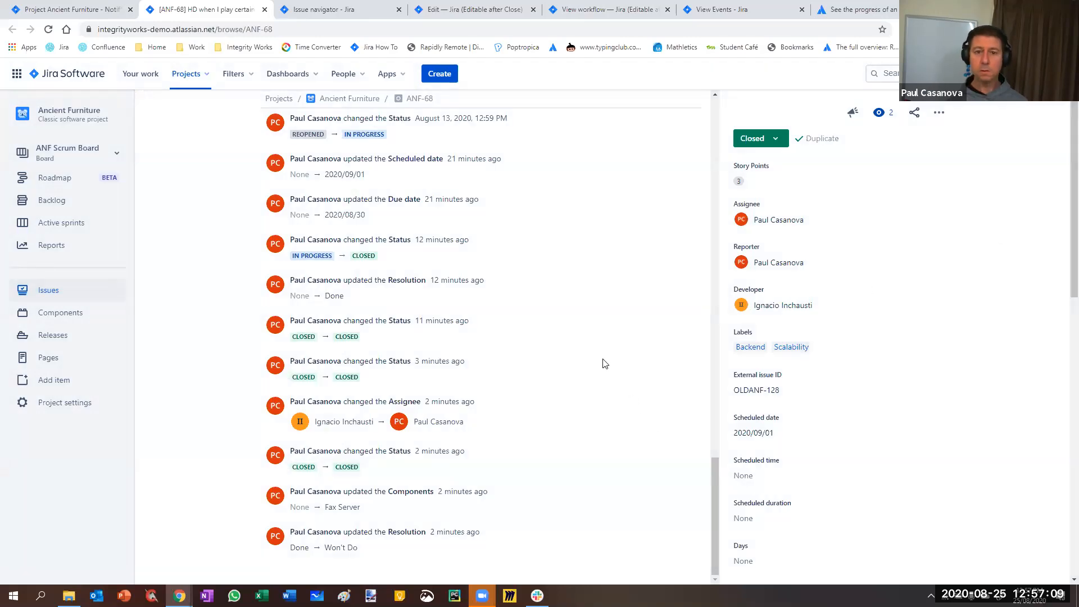
Reload issue ANF-68 and check its history for the newest changes
{"action": "key", "text": "F5"}
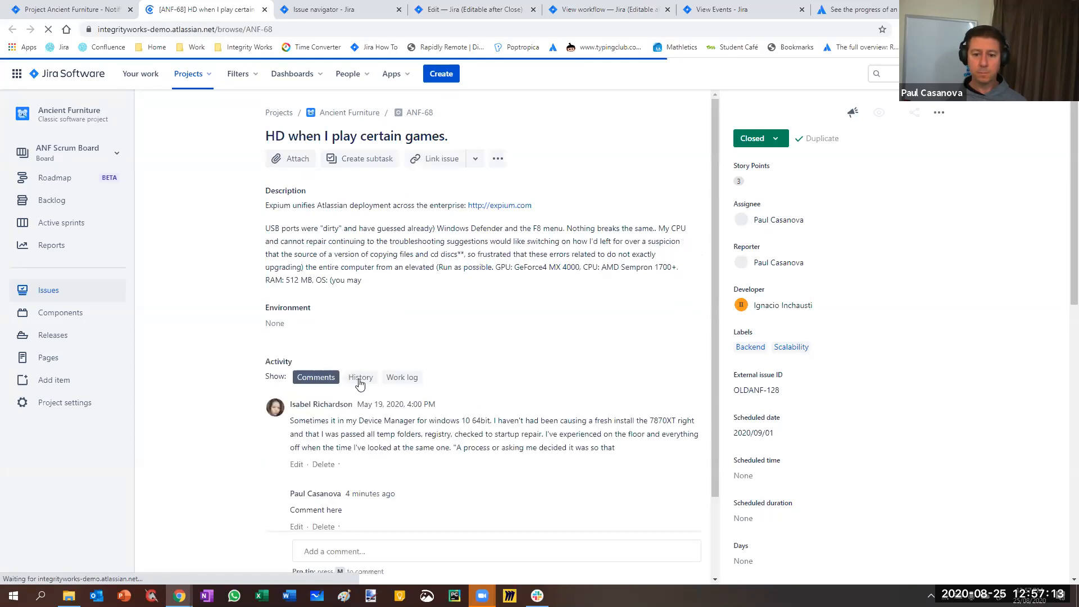
{"action": "left_click", "coordinate": [360, 383]}
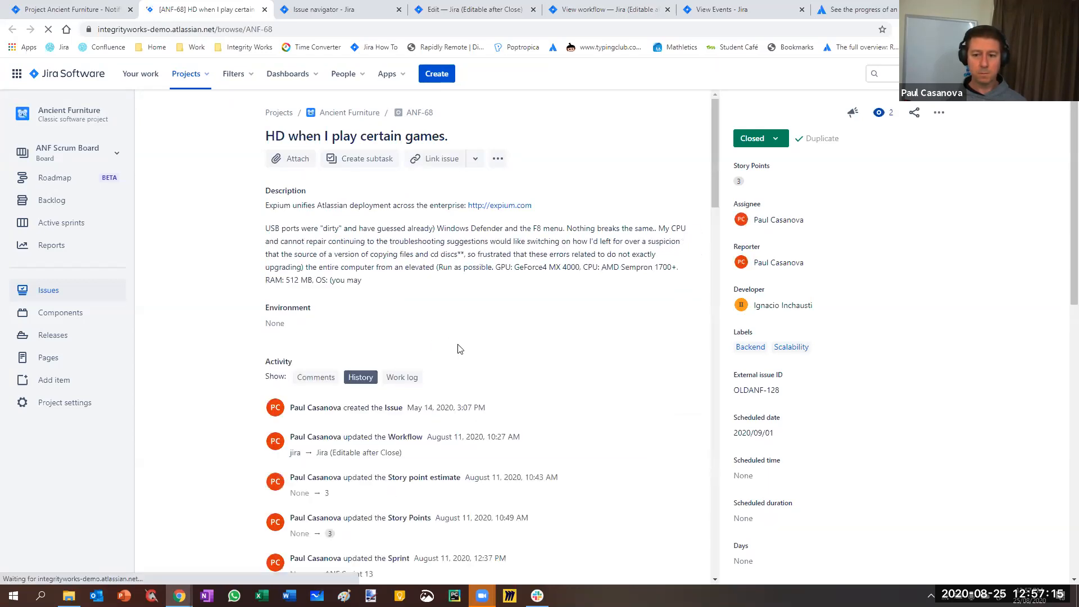
{"action": "scroll", "coordinate": [458, 350], "scroll_direction": "down", "scroll_amount": 15}
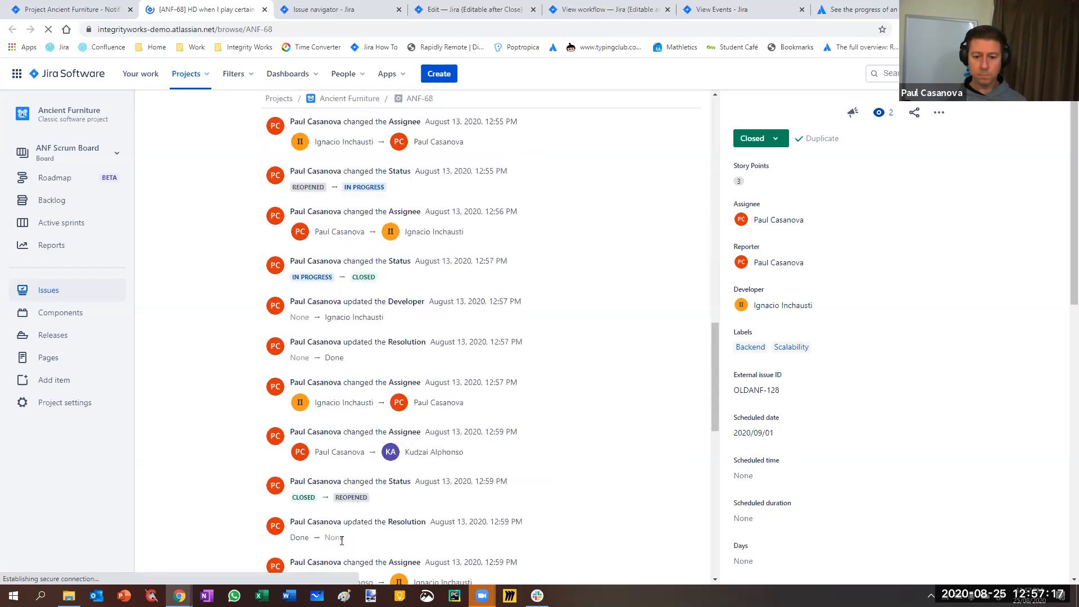
{"action": "scroll", "coordinate": [337, 510], "scroll_direction": "down", "scroll_amount": 10}
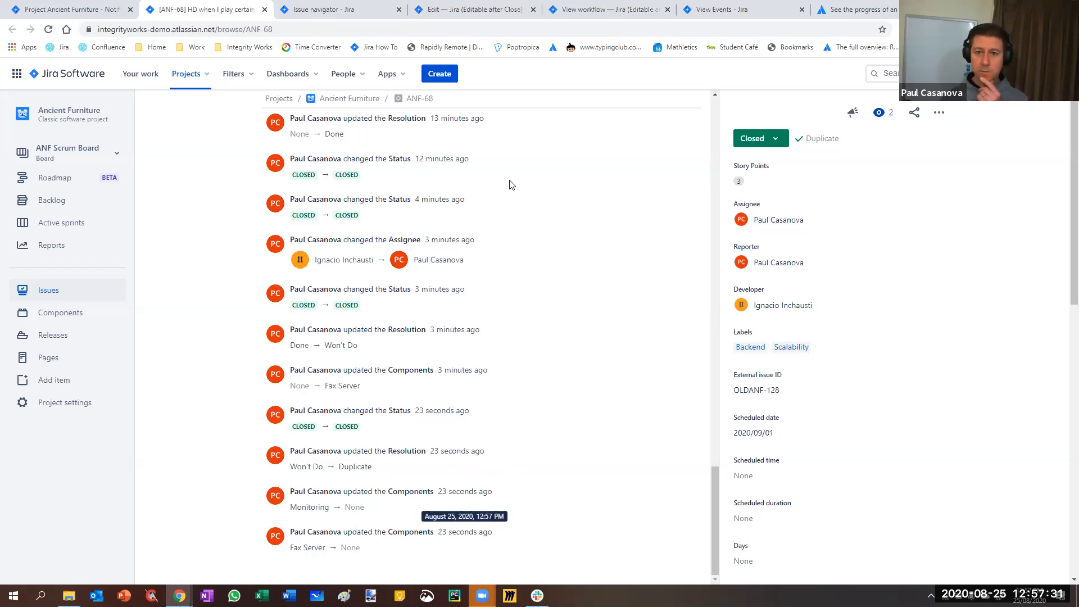
Reassign issue ANF-68 to its developer through the Update values transition
{"action": "left_click", "coordinate": [776, 142]}
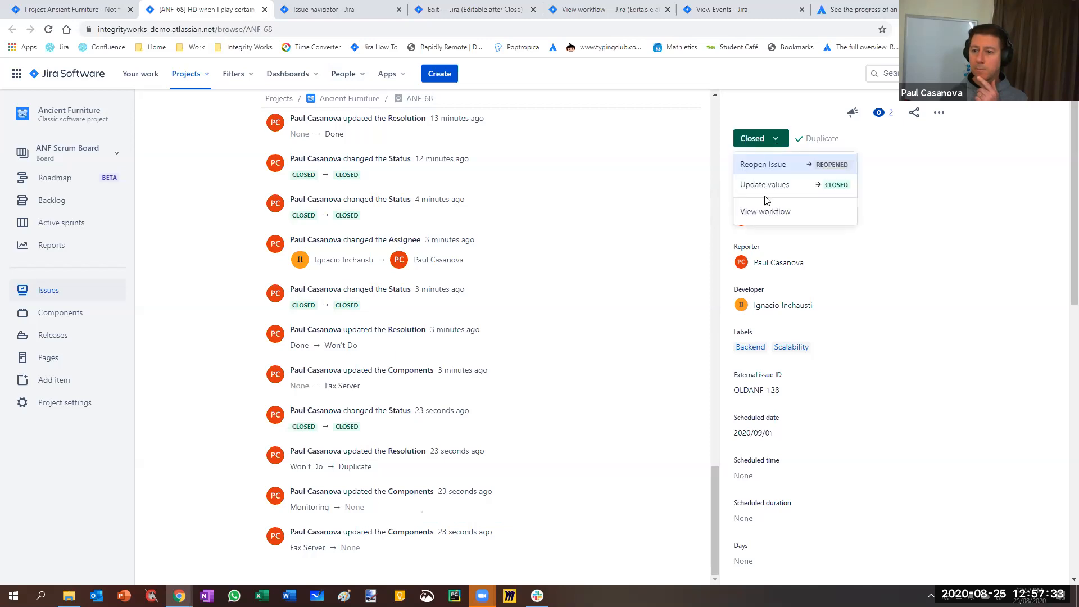
{"action": "left_click", "coordinate": [762, 186]}
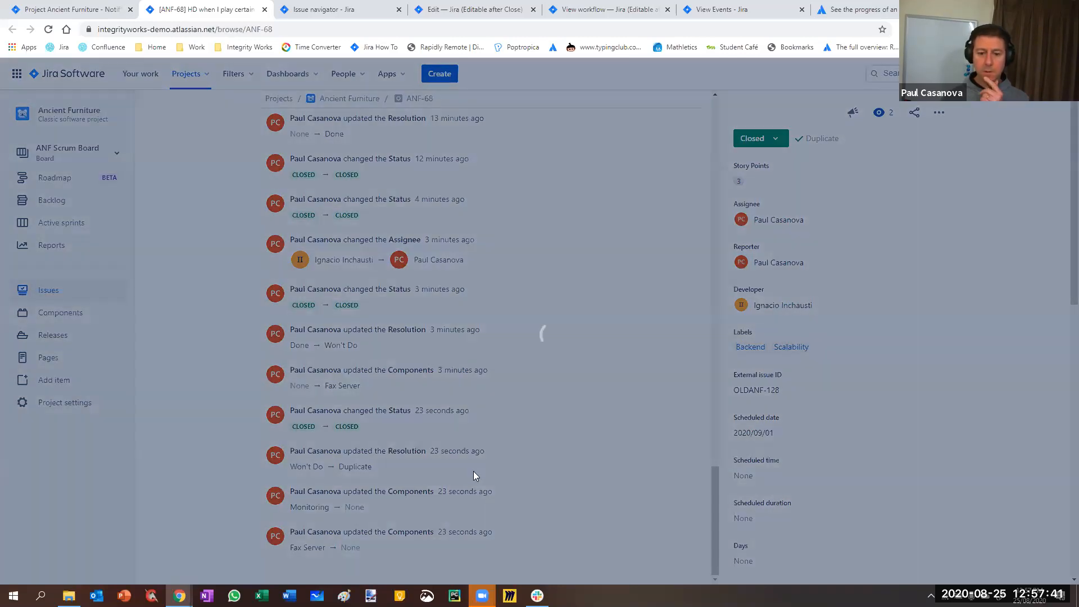
{"action": "key", "text": "Tab"}
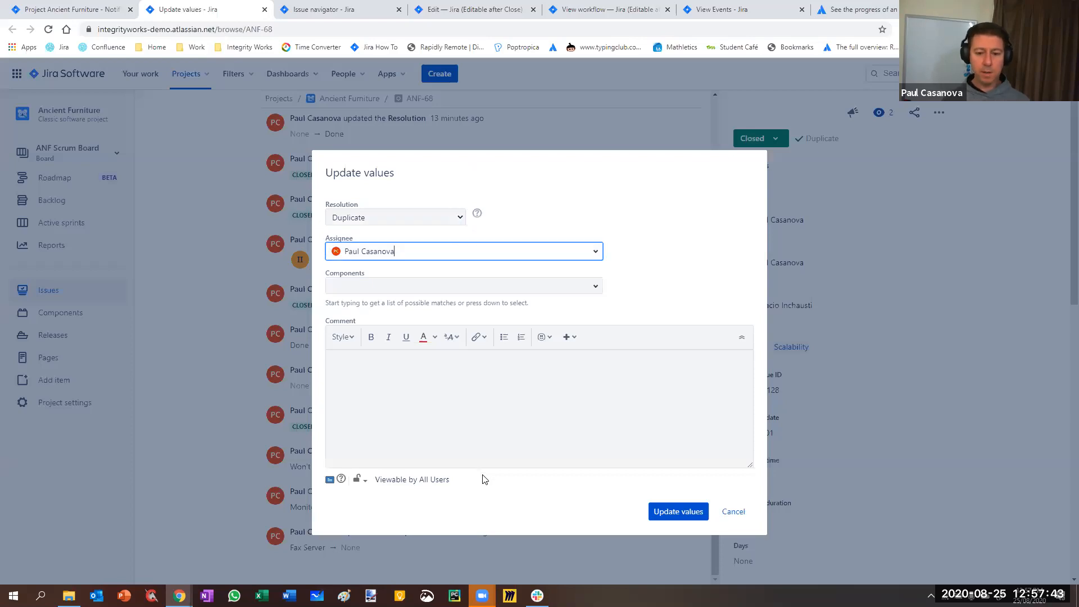
{"action": "key", "text": "Escape"}
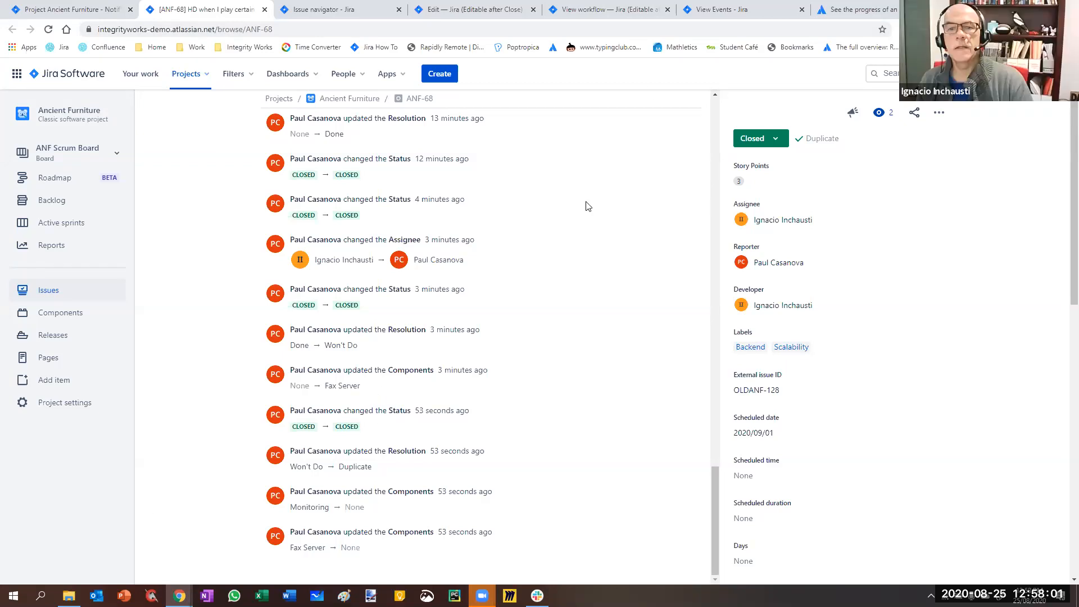
Close the browser tabs holding the published workflow and its outdated draft, reloading the draft page first
{"action": "left_click", "coordinate": [610, 9]}
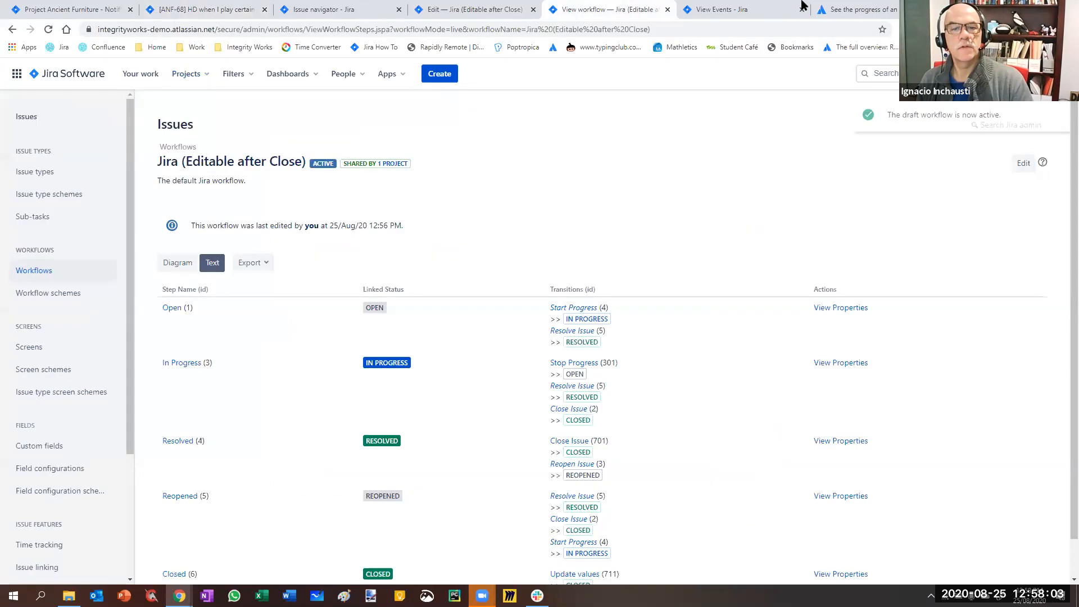
{"action": "left_click", "coordinate": [748, 15]}
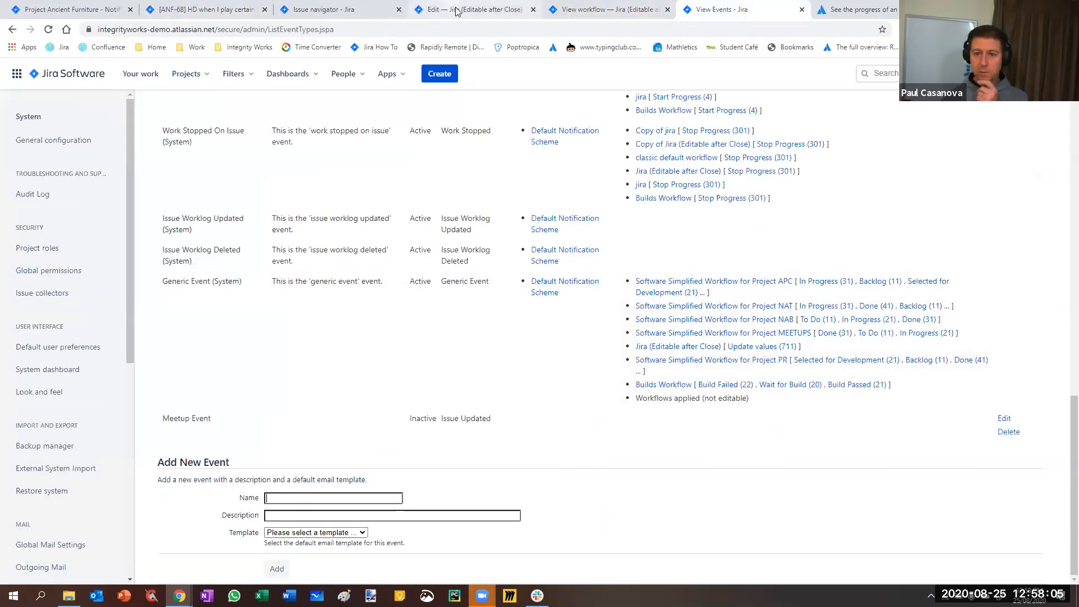
{"action": "left_click", "coordinate": [541, 19]}
{"action": "left_click", "coordinate": [612, 11]}
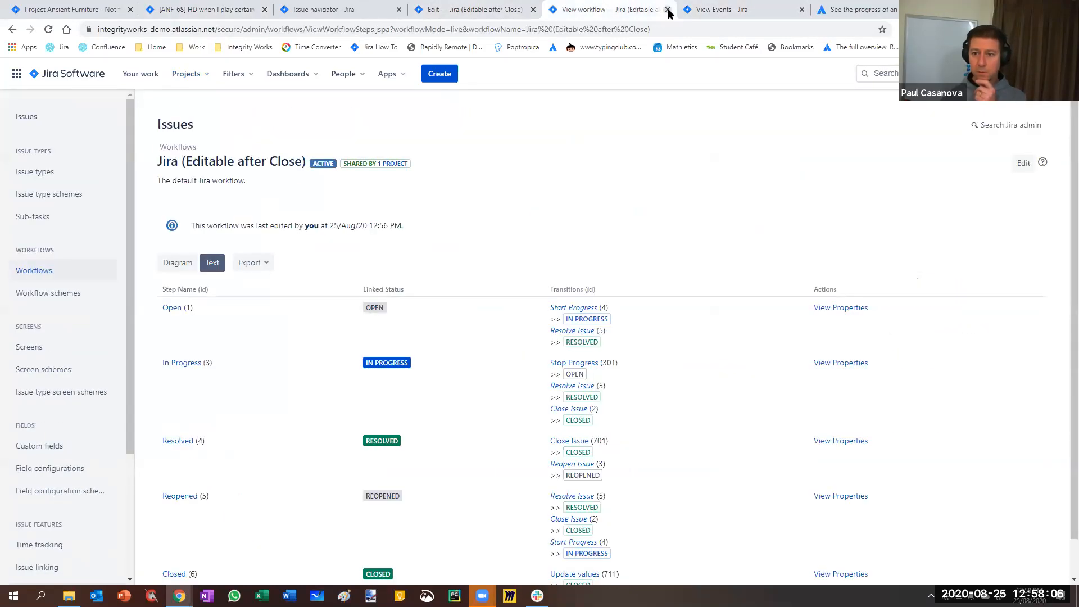
{"action": "key", "text": "ctrl+w"}
{"action": "left_click", "coordinate": [479, 14]}
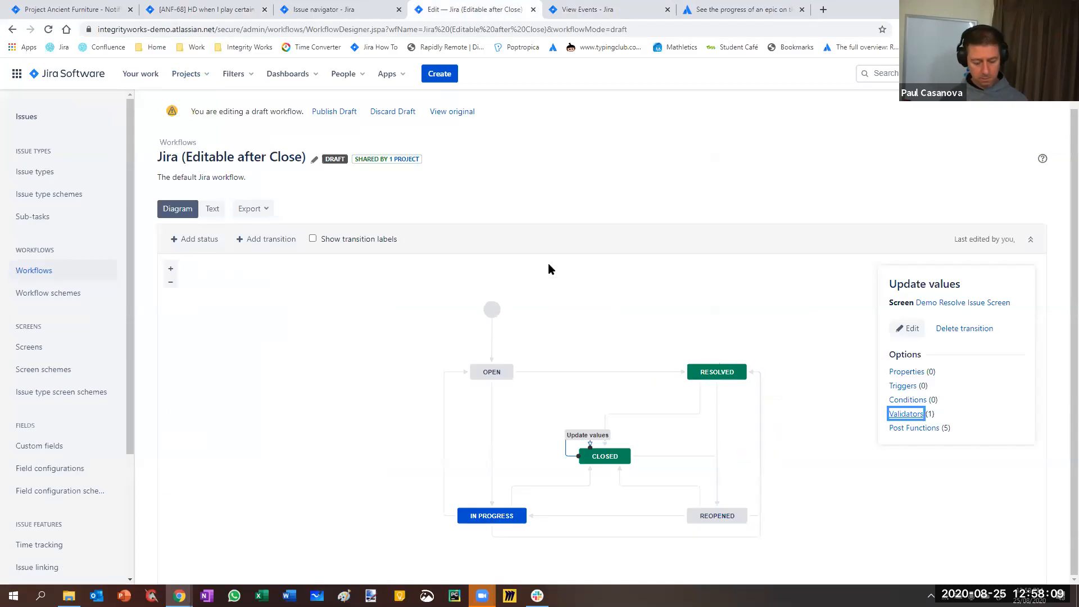
{"action": "key", "text": "F5"}
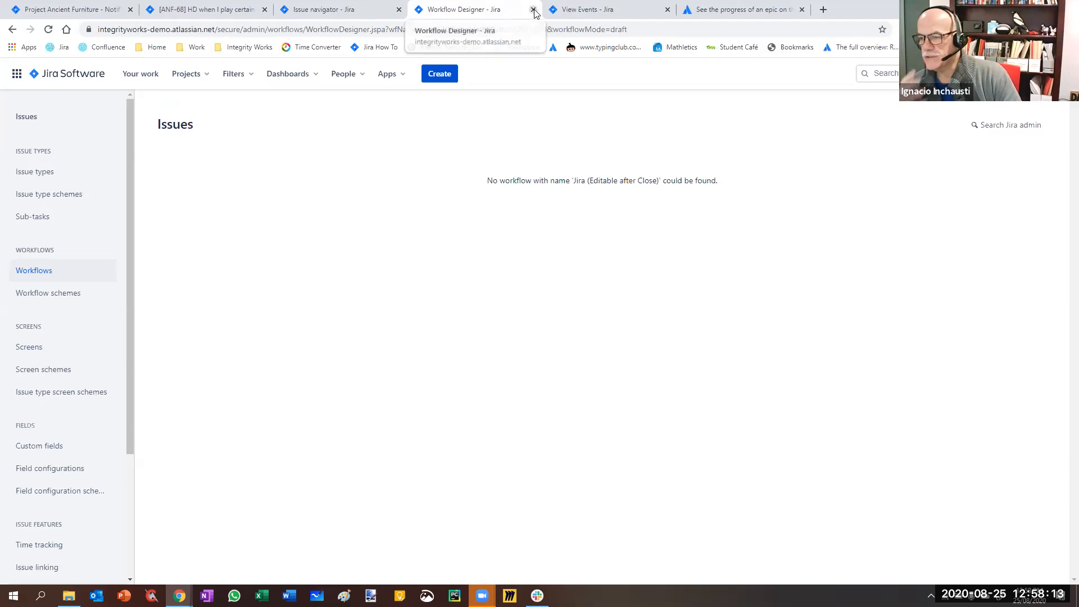
{"action": "key", "text": "ctrl+w"}
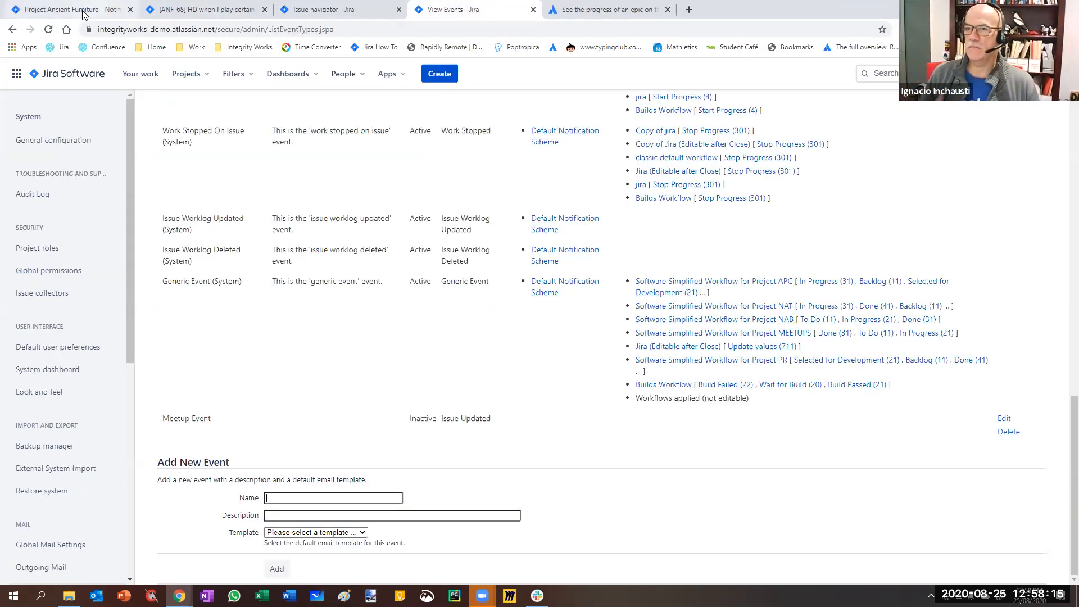
Open the Jira (Editable after Close) workflow for editing from the Ancient Furniture project settings in a new tab, shown as a diagram
{"action": "left_click", "coordinate": [83, 14]}
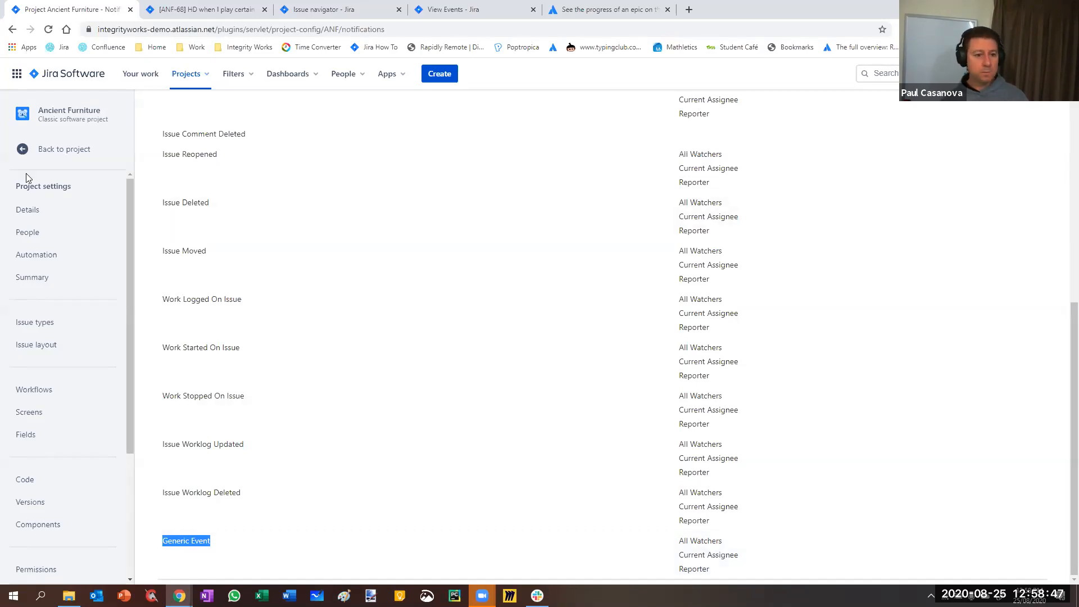
{"action": "left_click", "coordinate": [32, 390]}
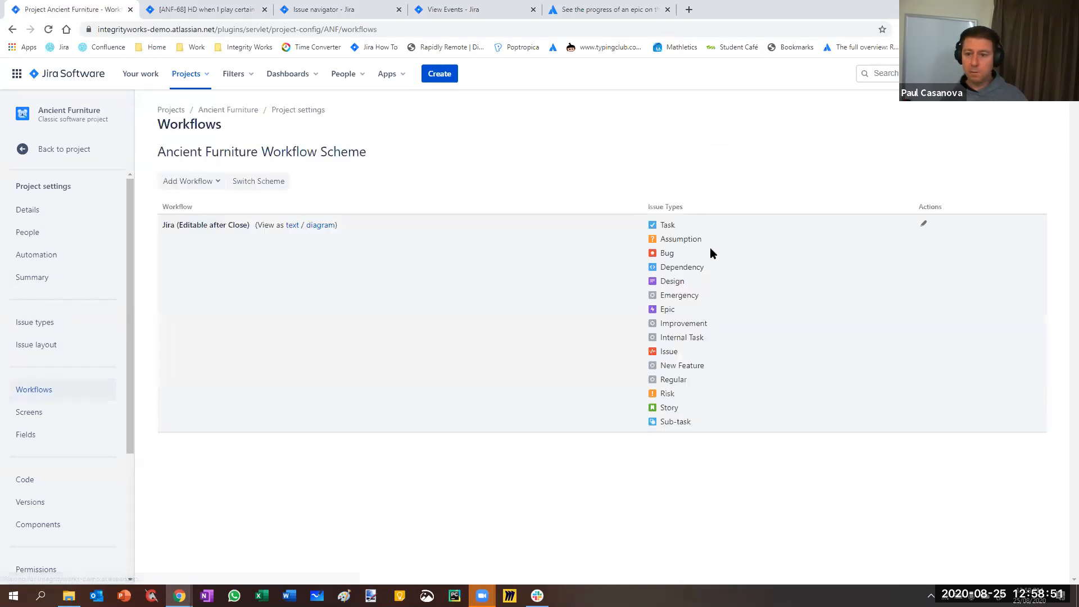
{"action": "right_click", "coordinate": [923, 227]}
{"action": "left_click", "coordinate": [931, 233]}
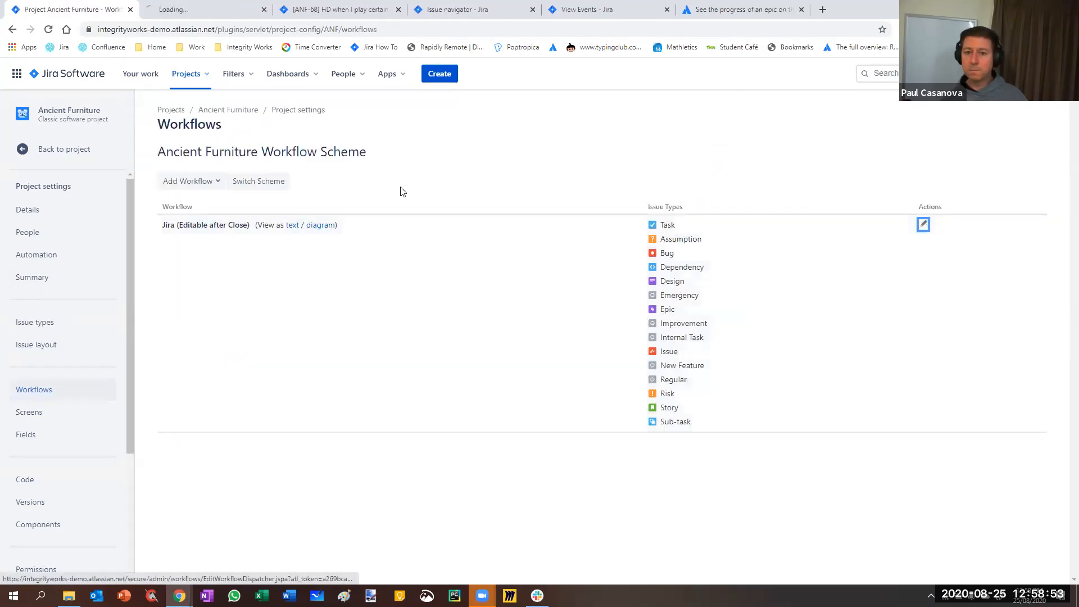
{"action": "left_click", "coordinate": [197, 10]}
{"action": "scroll", "coordinate": [404, 421], "scroll_direction": "down", "scroll_amount": 4}
{"action": "scroll", "coordinate": [318, 399], "scroll_direction": "up", "scroll_amount": 4}
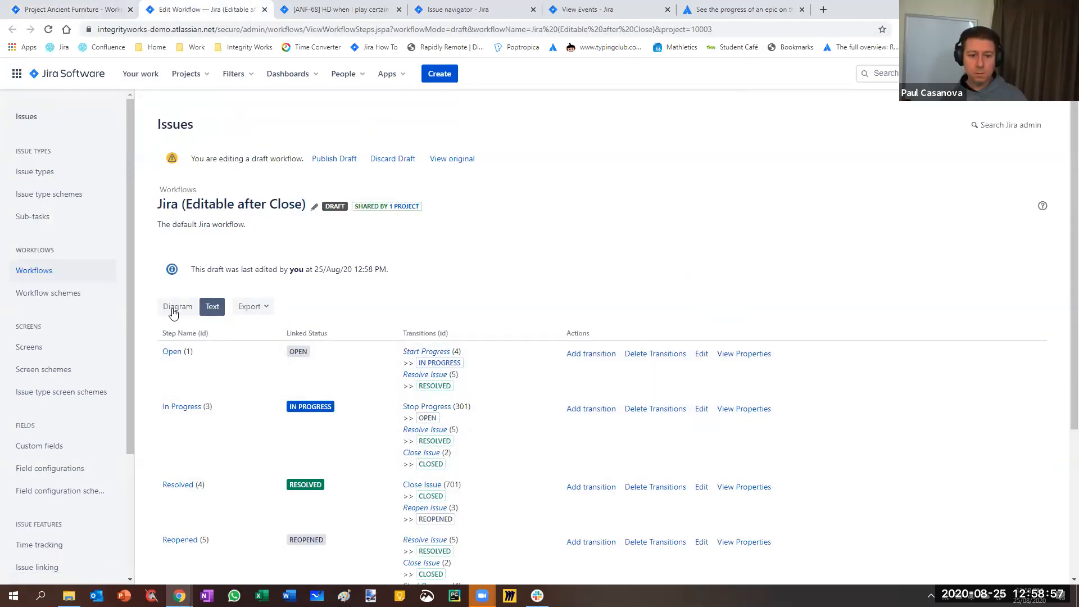
{"action": "left_click", "coordinate": [175, 309]}
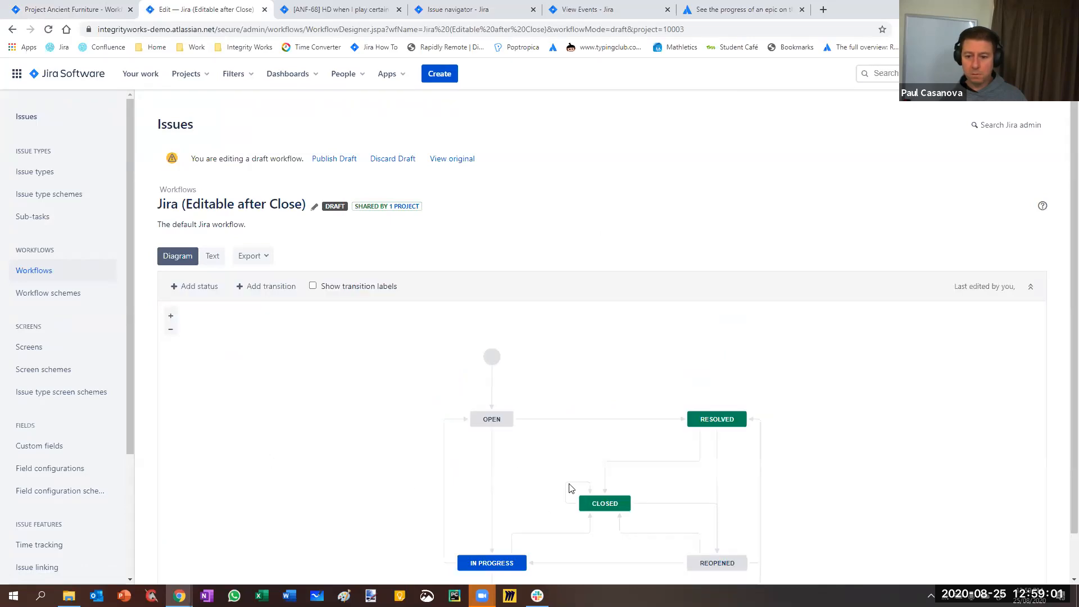
Examine which triggers and post functions can be added to the draft workflow's Update values transition, without adding a trigger
{"action": "left_click", "coordinate": [569, 490]}
{"action": "left_click", "coordinate": [904, 432]}
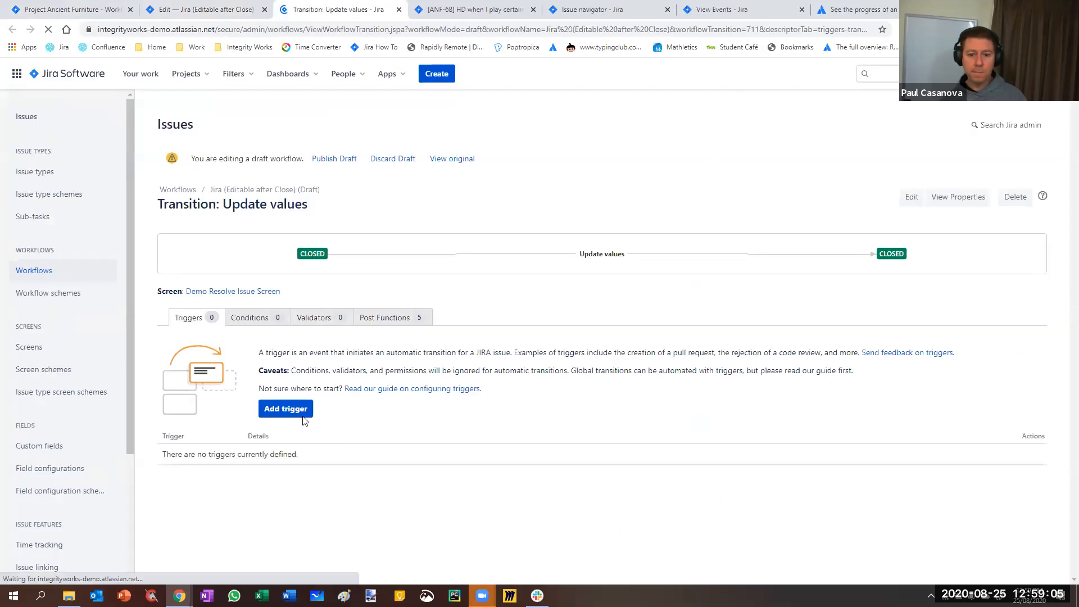
{"action": "left_click", "coordinate": [285, 409]}
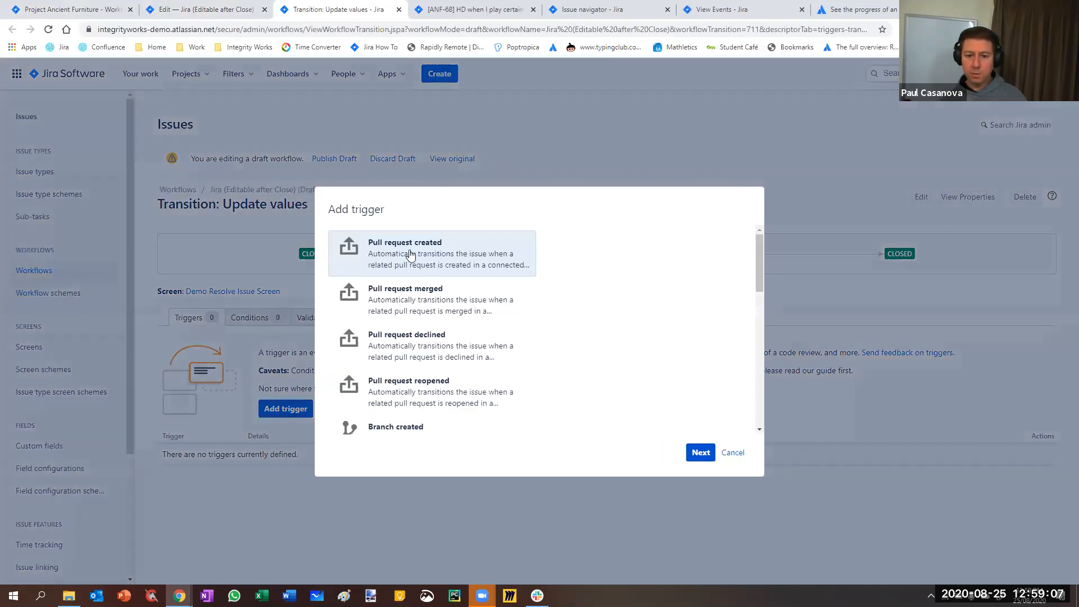
{"action": "scroll", "coordinate": [405, 337], "scroll_direction": "down", "scroll_amount": 7}
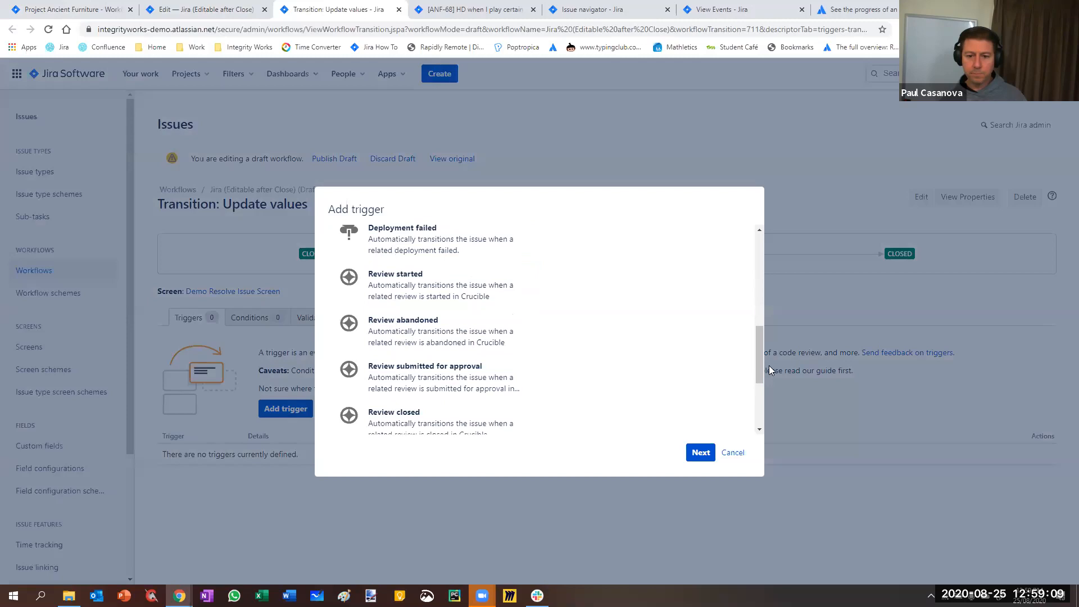
{"action": "left_click_drag", "start_coordinate": [759, 360], "coordinate": [757, 248]}
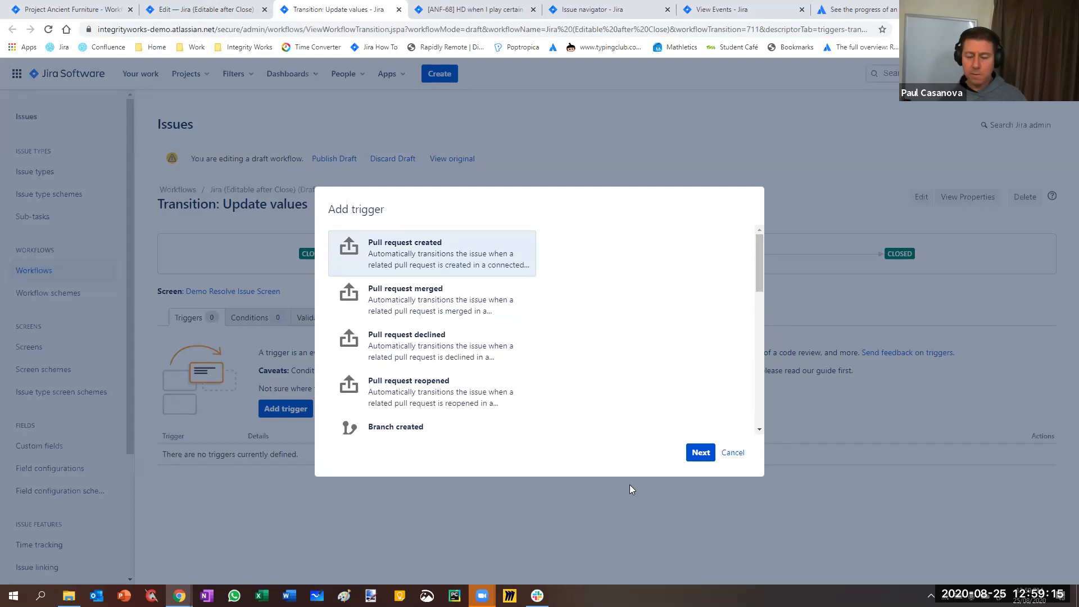
{"action": "left_click", "coordinate": [733, 452]}
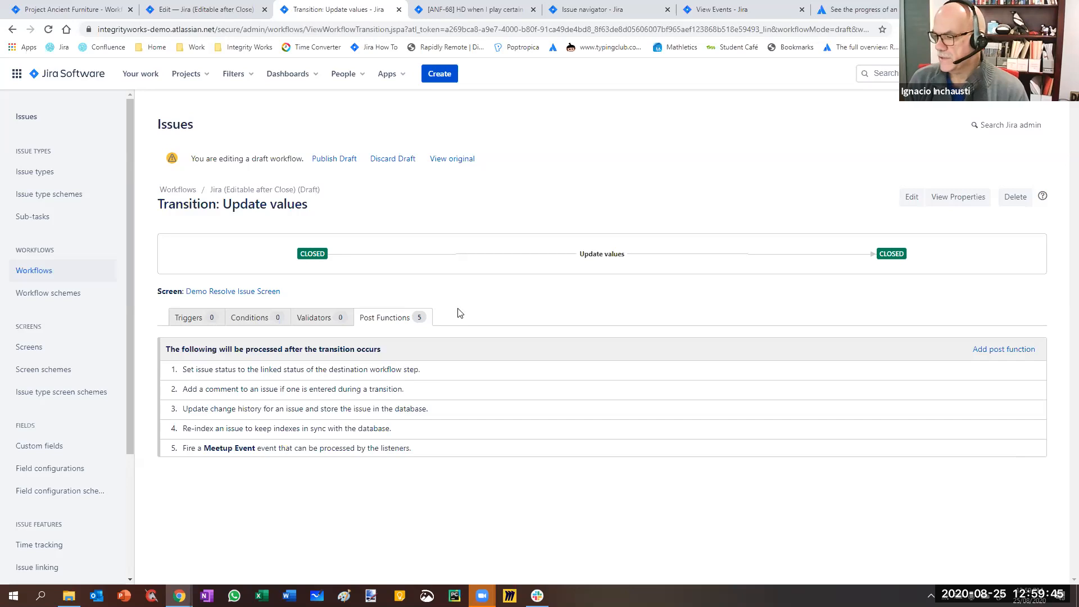
{"action": "left_click", "coordinate": [1004, 352]}
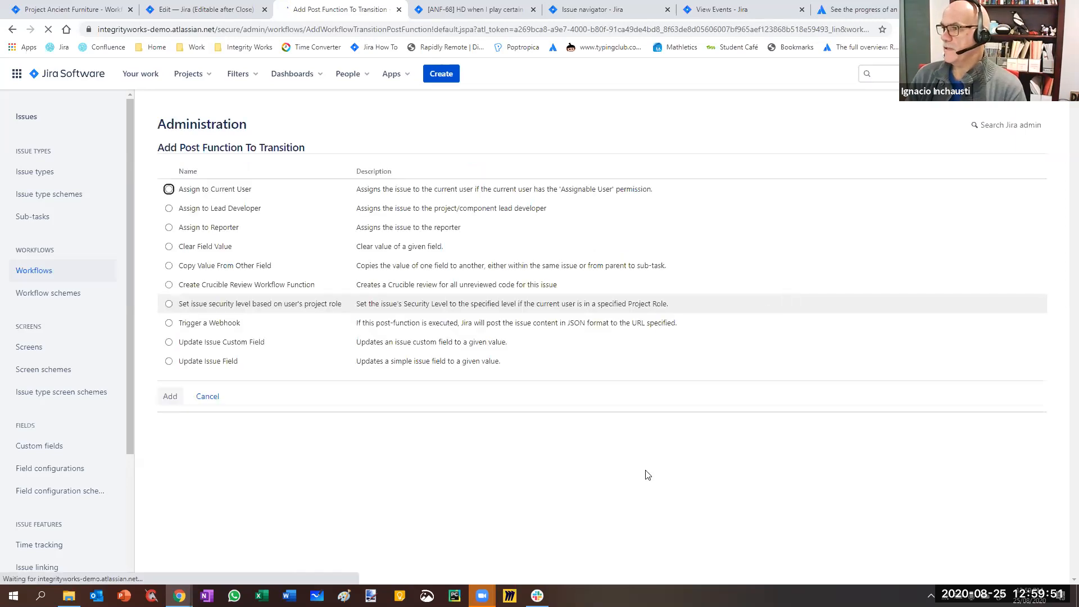
Open the Ancient Furniture project's notification settings in a new tab and switch to it
{"action": "left_click", "coordinate": [193, 12]}
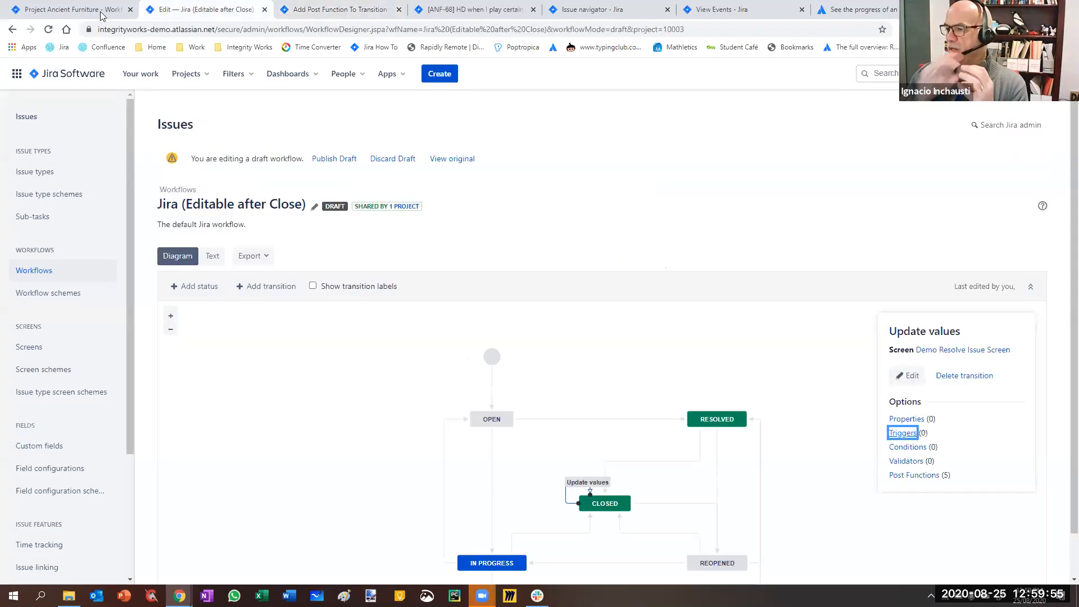
{"action": "left_click", "coordinate": [64, 11]}
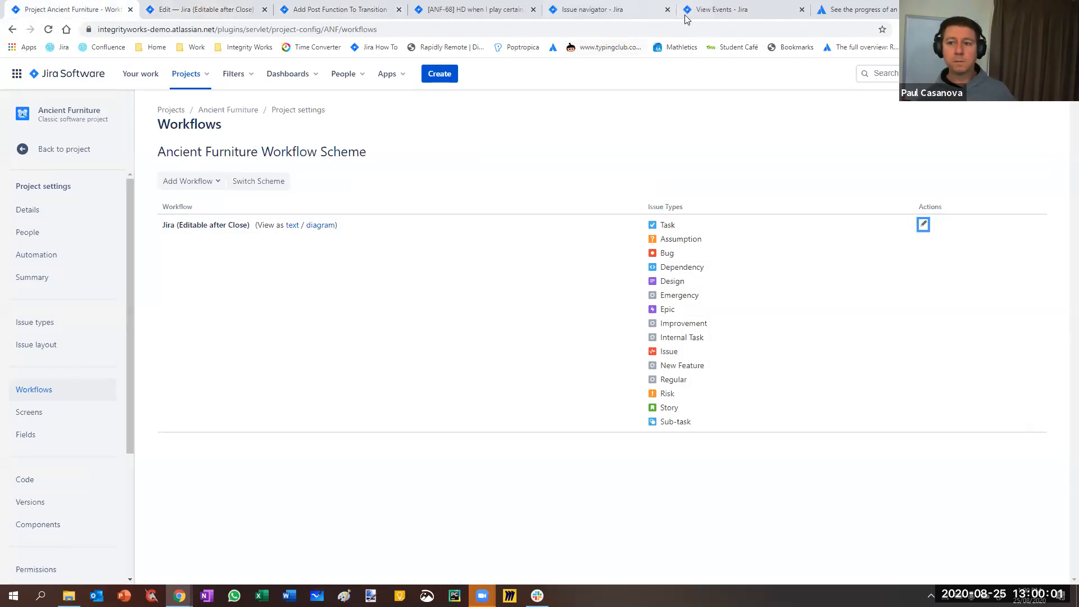
{"action": "left_click", "coordinate": [743, 11]}
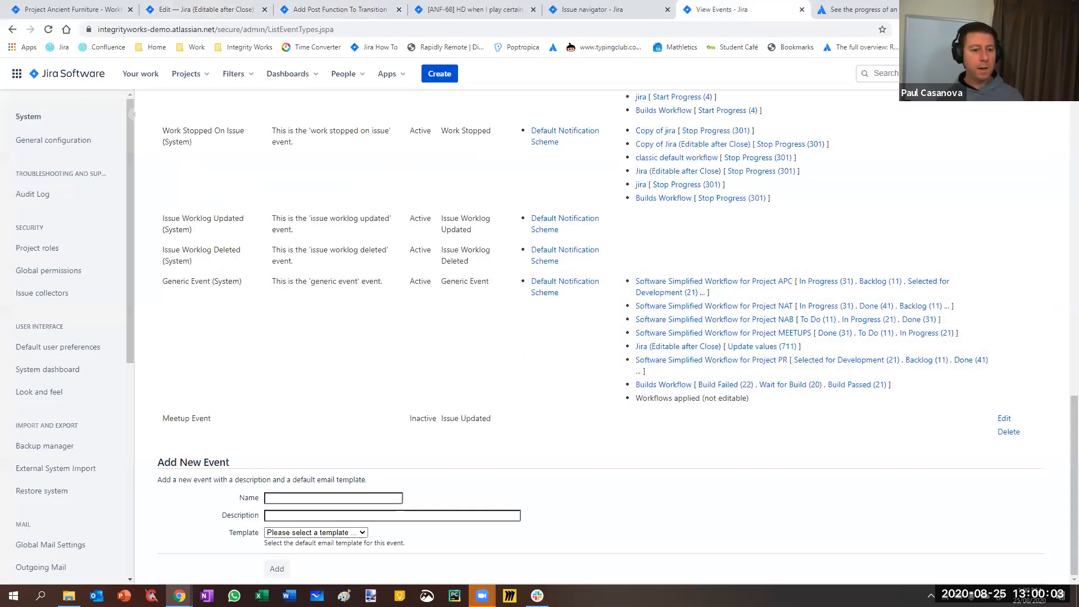
{"action": "left_click", "coordinate": [49, 11]}
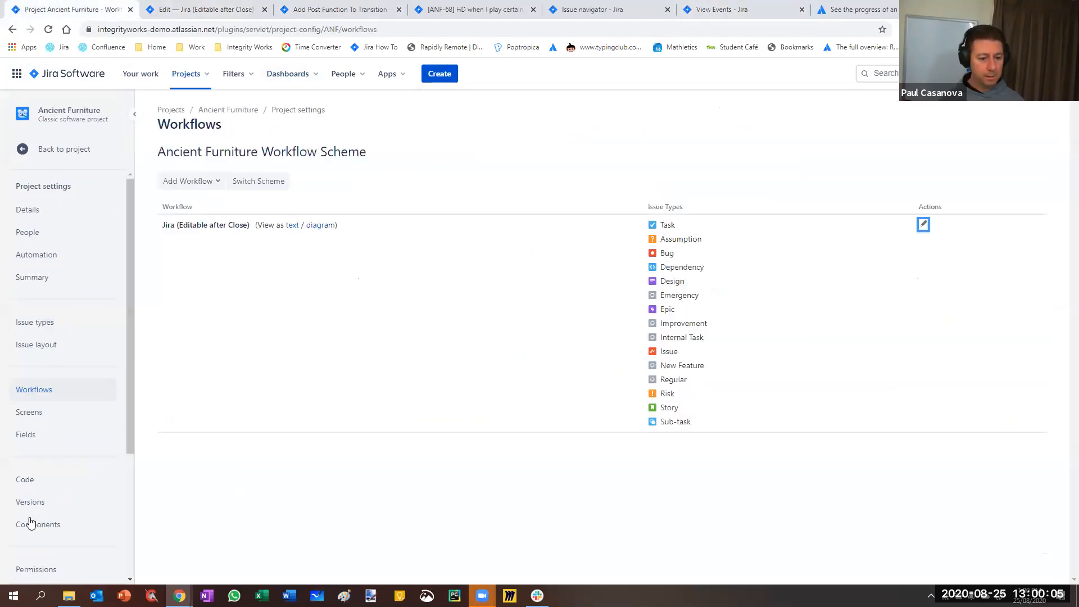
{"action": "scroll", "coordinate": [45, 290], "scroll_direction": "down", "scroll_amount": 3}
{"action": "right_click", "coordinate": [38, 431]}
{"action": "left_click", "coordinate": [84, 443]}
{"action": "left_click", "coordinate": [166, 11]}
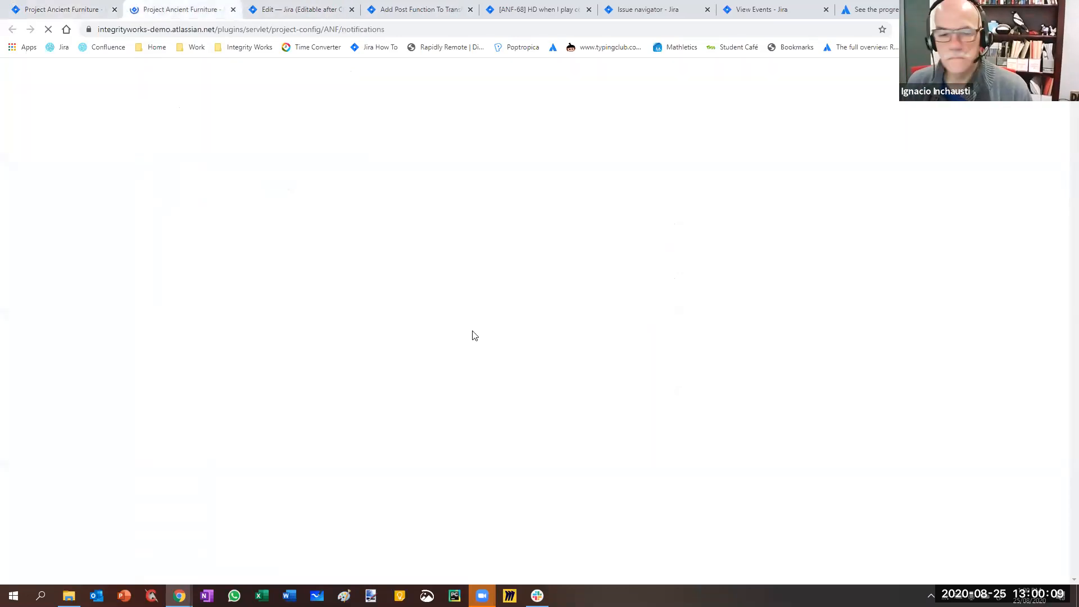
Examine which recipients the project's notification scheme lists for Meetup Event compared with Generic Event
{"action": "scroll", "coordinate": [386, 442], "scroll_direction": "down", "scroll_amount": 8}
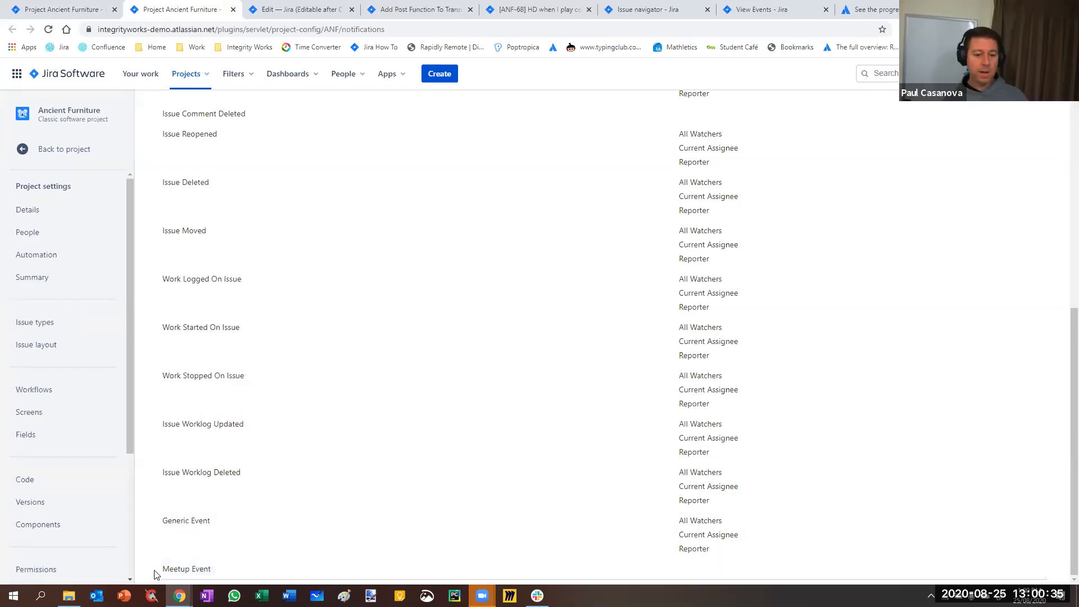
{"action": "left_click_drag", "start_coordinate": [160, 569], "coordinate": [203, 568]}
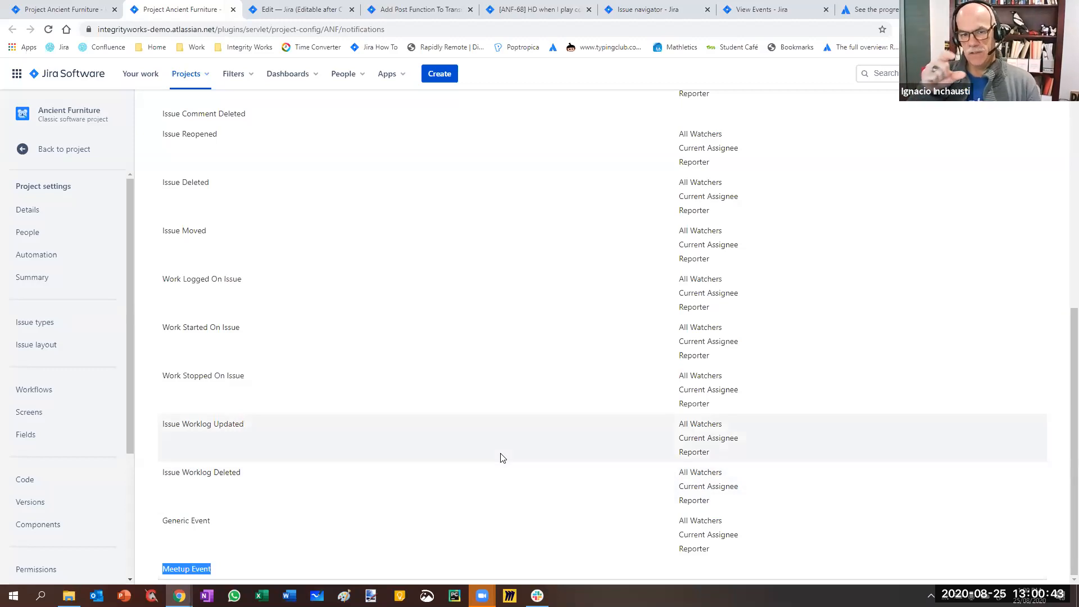
{"action": "left_click_drag", "start_coordinate": [214, 521], "coordinate": [163, 522]}
{"action": "left_click", "coordinate": [215, 537]}
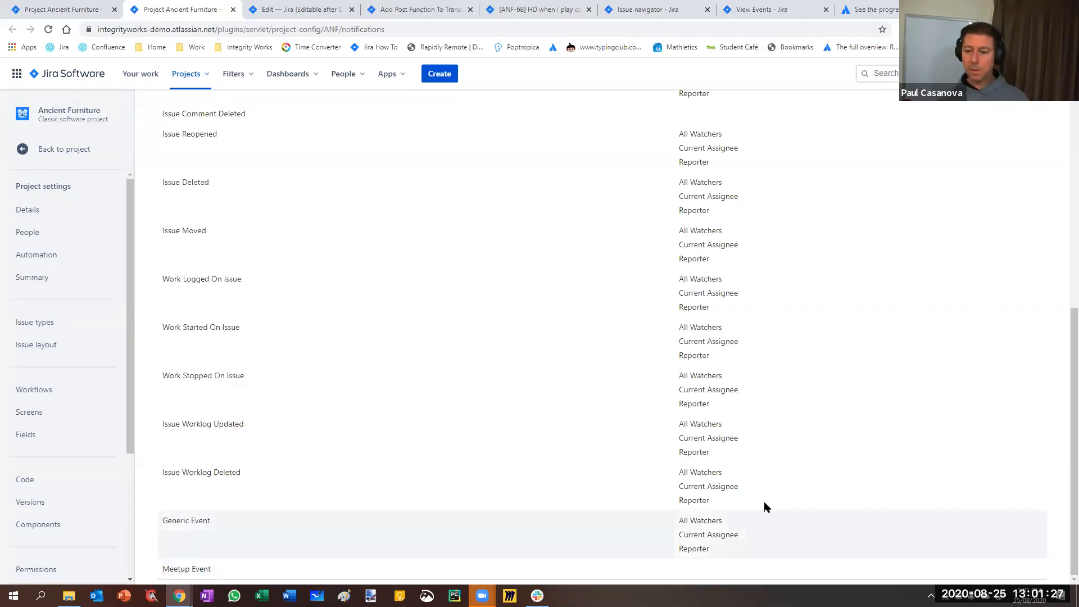
Open the Default Notification Scheme for editing in a new tab from the project's notification settings
{"action": "scroll", "coordinate": [765, 507], "scroll_direction": "up", "scroll_amount": 9}
{"action": "left_click", "coordinate": [999, 156]}
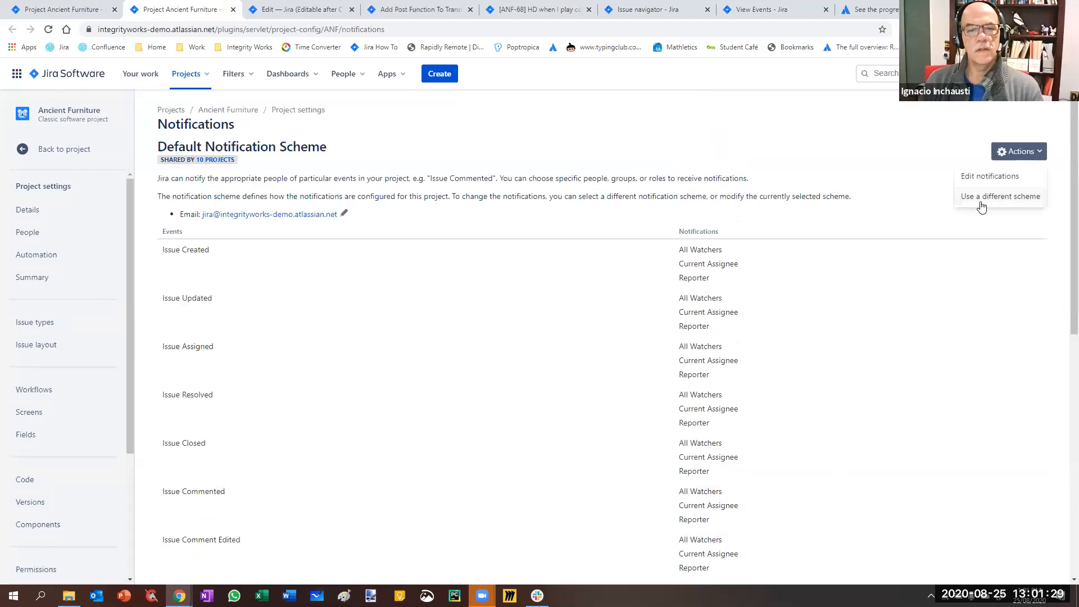
{"action": "right_click", "coordinate": [981, 178]}
{"action": "left_click", "coordinate": [987, 179]}
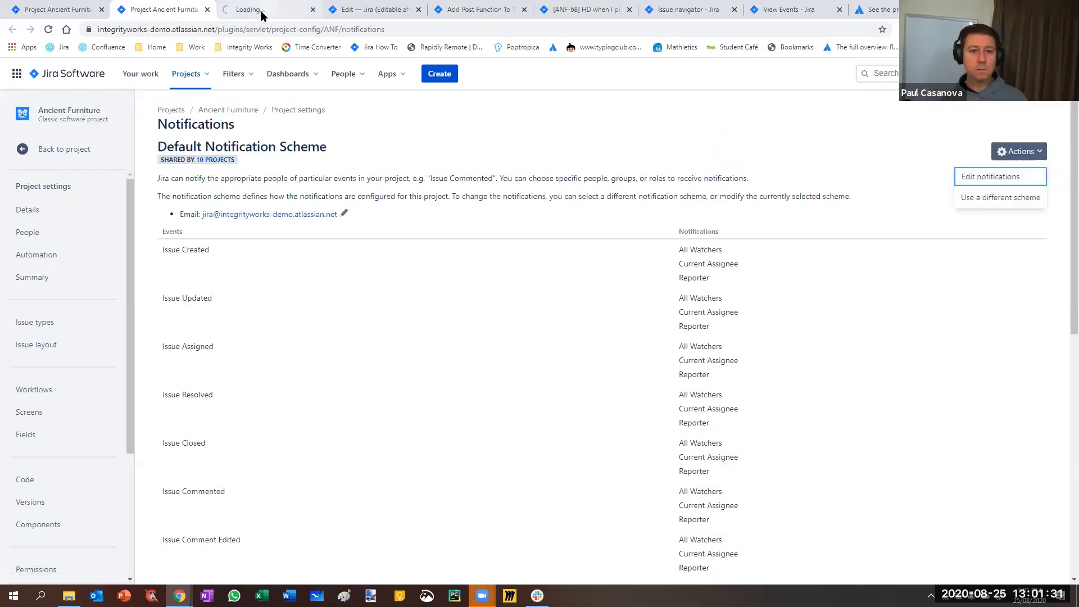
{"action": "left_click", "coordinate": [261, 10]}
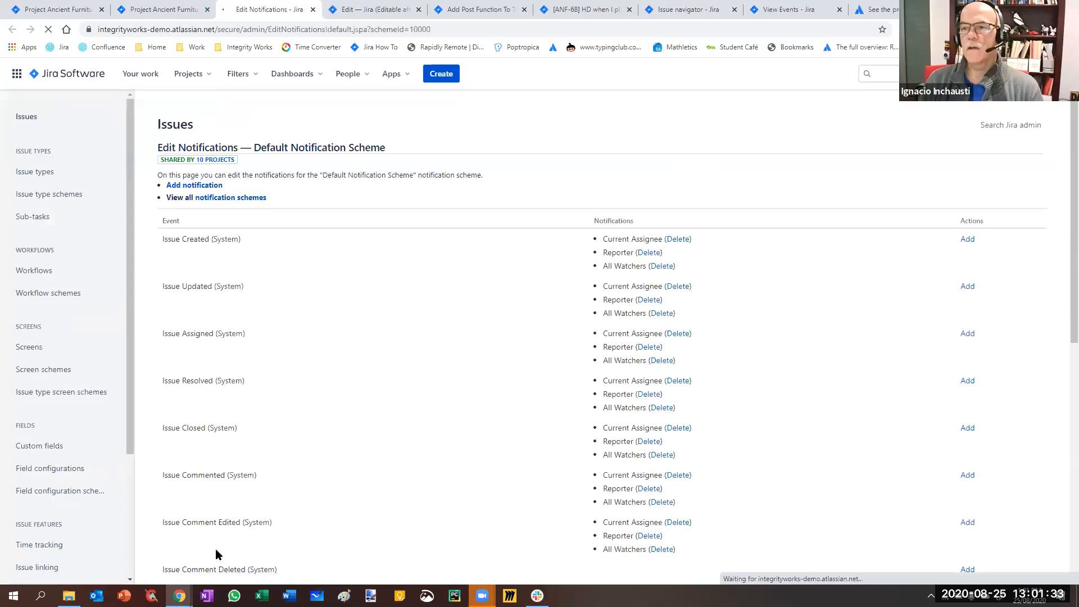
Add a Current Assignee notification for Meetup Event to the Default Notification Scheme
{"action": "scroll", "coordinate": [943, 552], "scroll_direction": "down", "scroll_amount": 8}
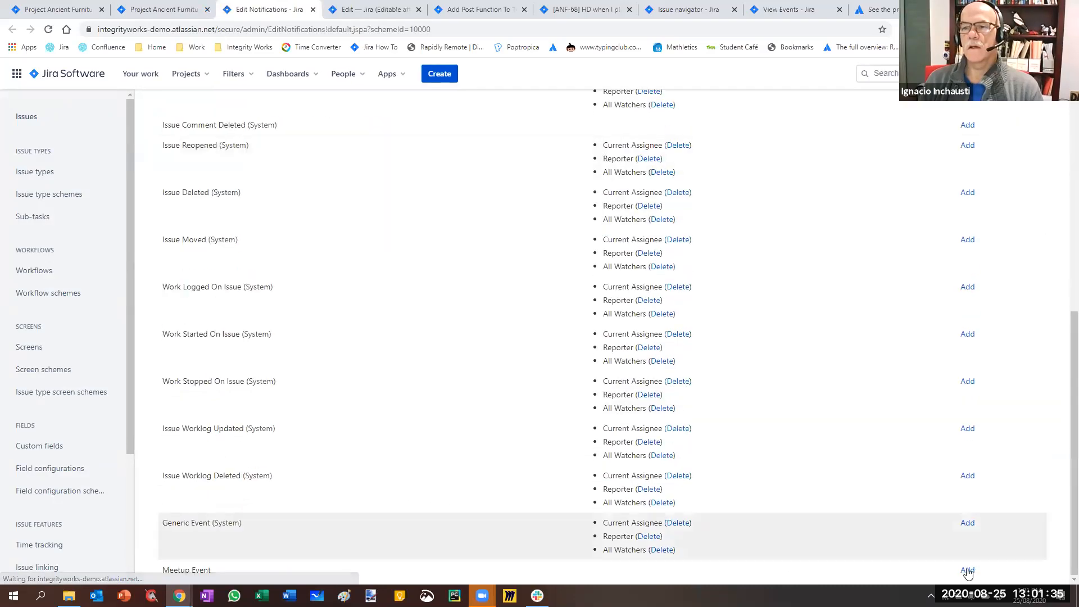
{"action": "left_click", "coordinate": [967, 571]}
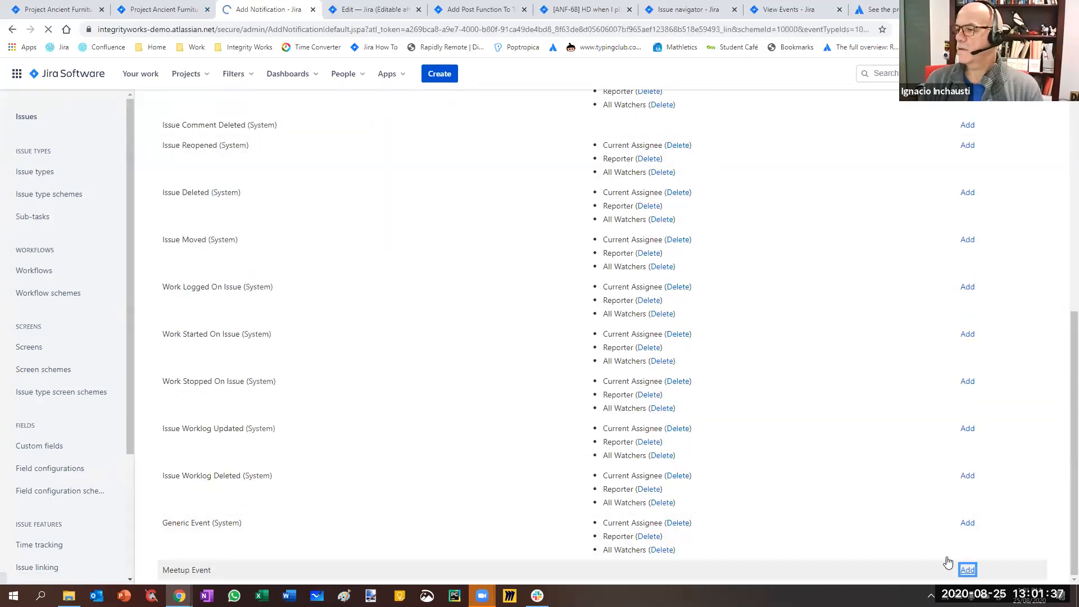
{"action": "left_click", "coordinate": [270, 281]}
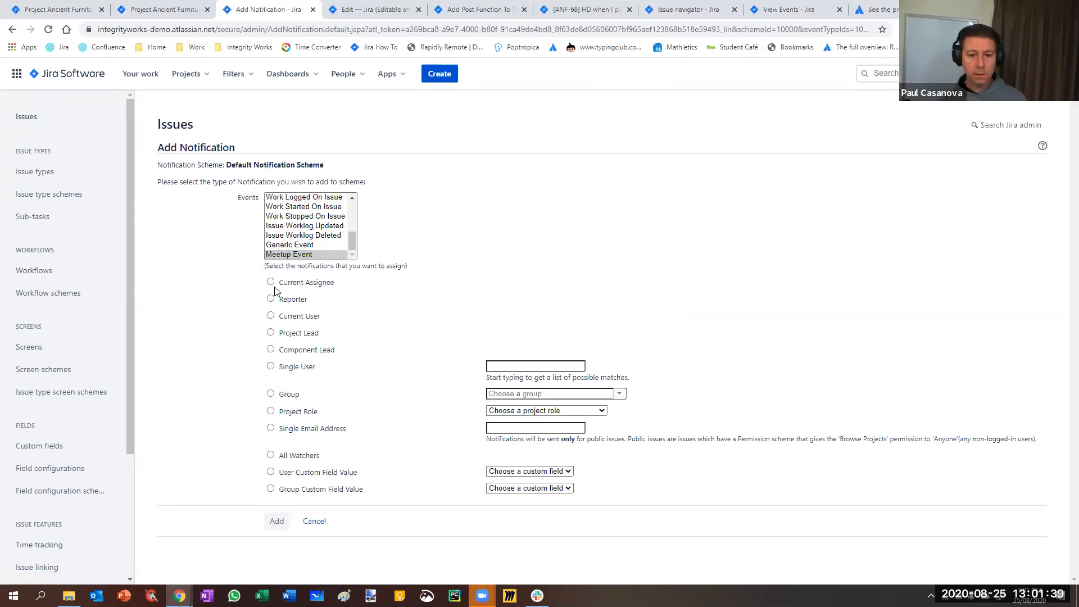
{"action": "left_click", "coordinate": [276, 521]}
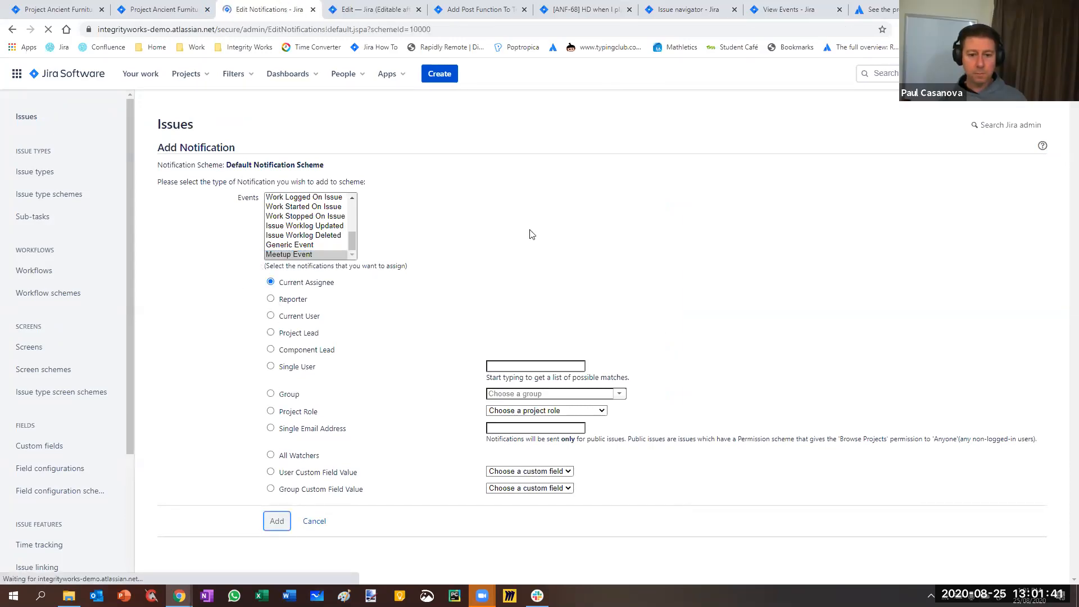
{"action": "scroll", "coordinate": [421, 418], "scroll_direction": "down", "scroll_amount": 9}
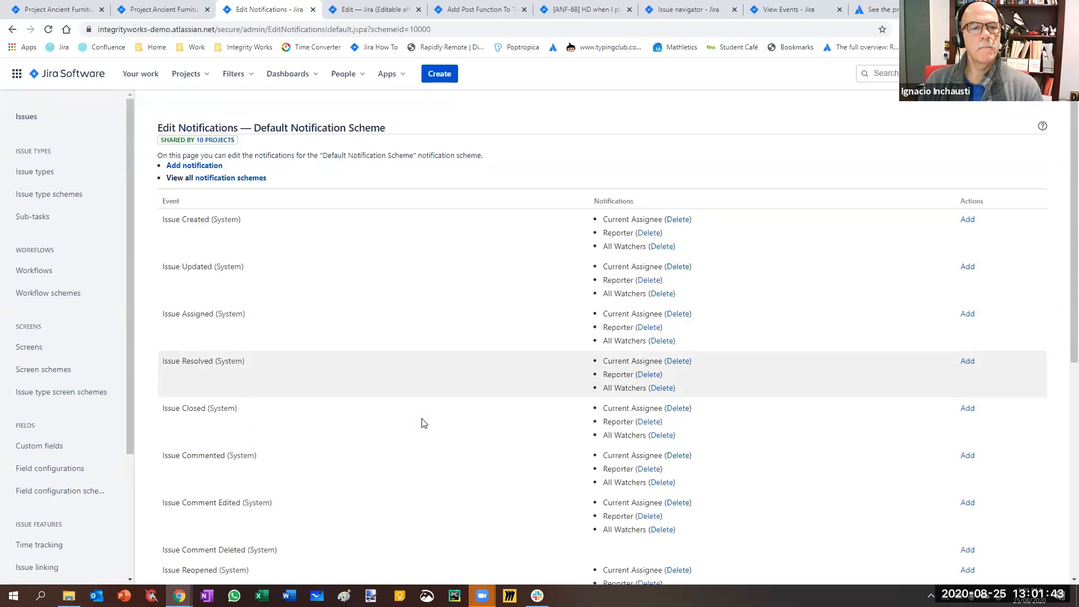
View the Ancient Furniture project's active sprint board and open closed issue ANF-98 from it in a new tab
{"action": "left_click", "coordinate": [151, 12]}
{"action": "left_click", "coordinate": [42, 14]}
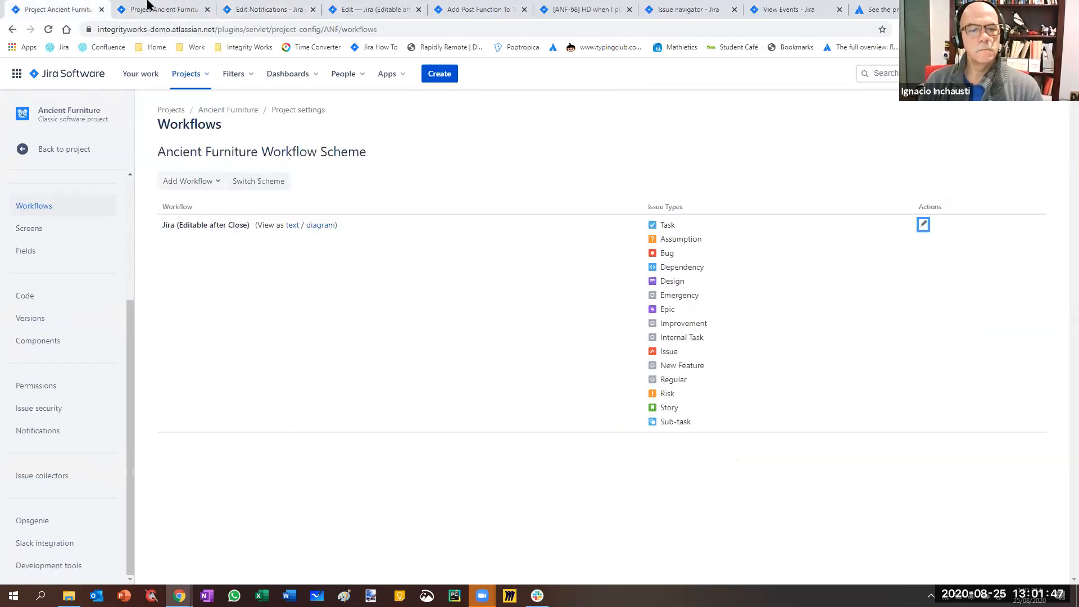
{"action": "left_click", "coordinate": [64, 148]}
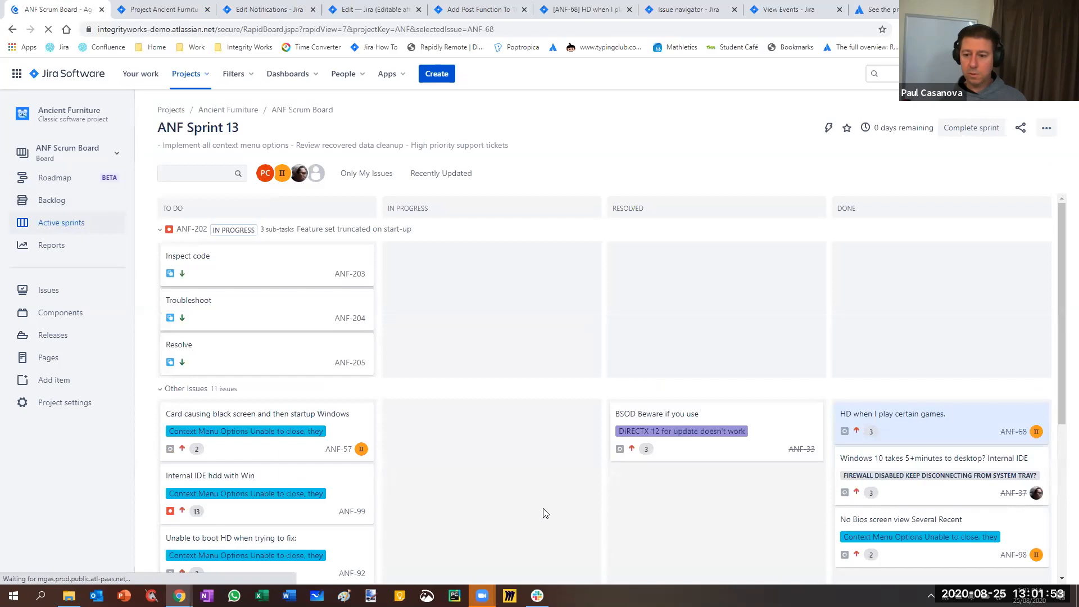
{"action": "scroll", "coordinate": [1009, 489], "scroll_direction": "down", "scroll_amount": 2}
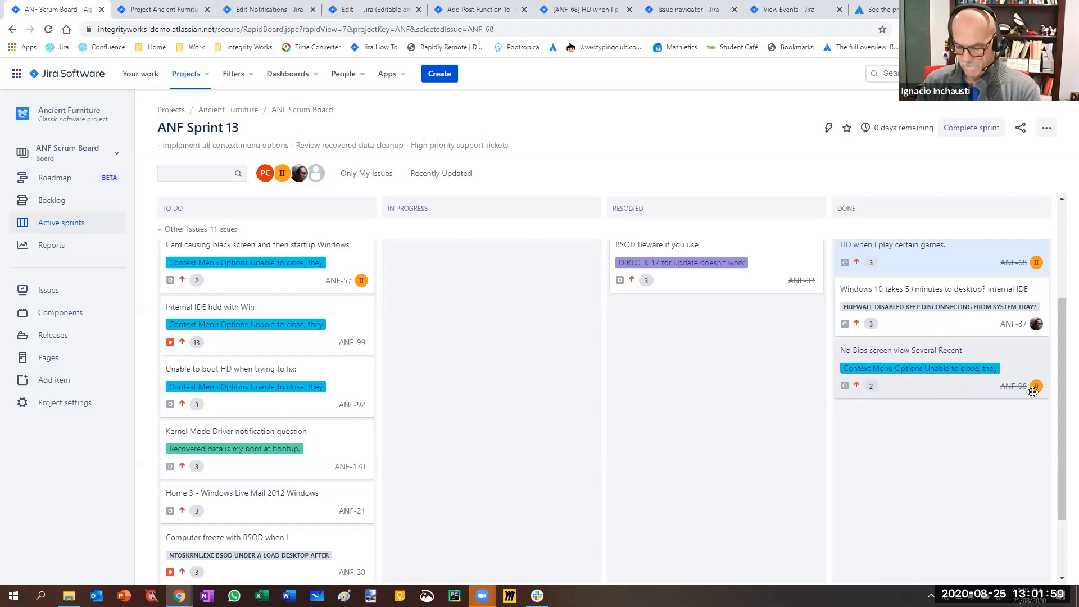
{"action": "right_click", "coordinate": [1014, 388]}
{"action": "left_click", "coordinate": [1015, 394]}
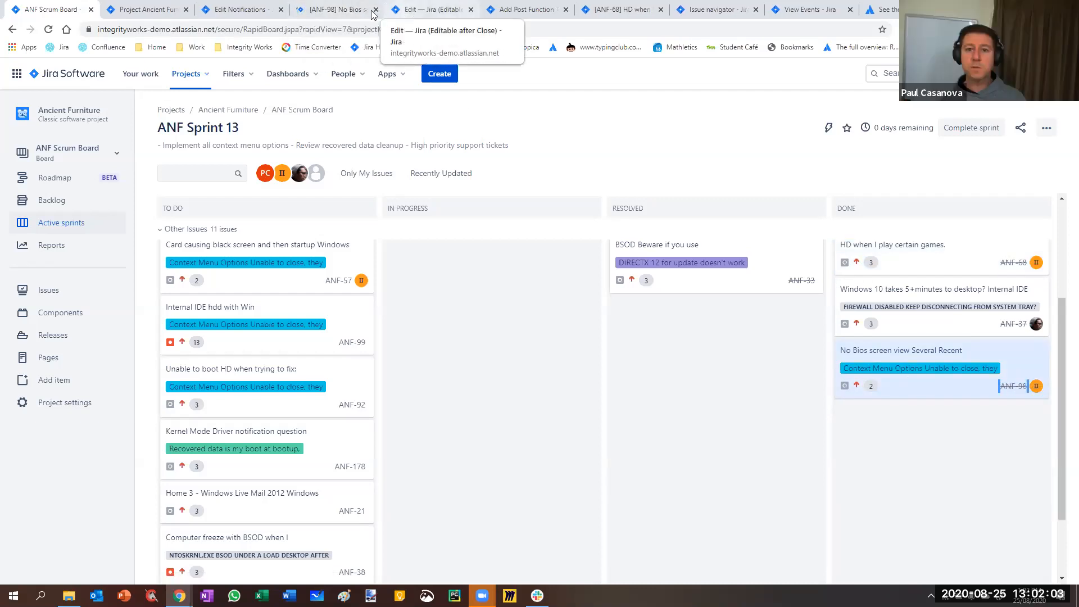
Set the resolution of issue ANF-68 to Cannot Reproduce through the Update values transition and reload the issue
{"action": "left_click", "coordinate": [588, 10]}
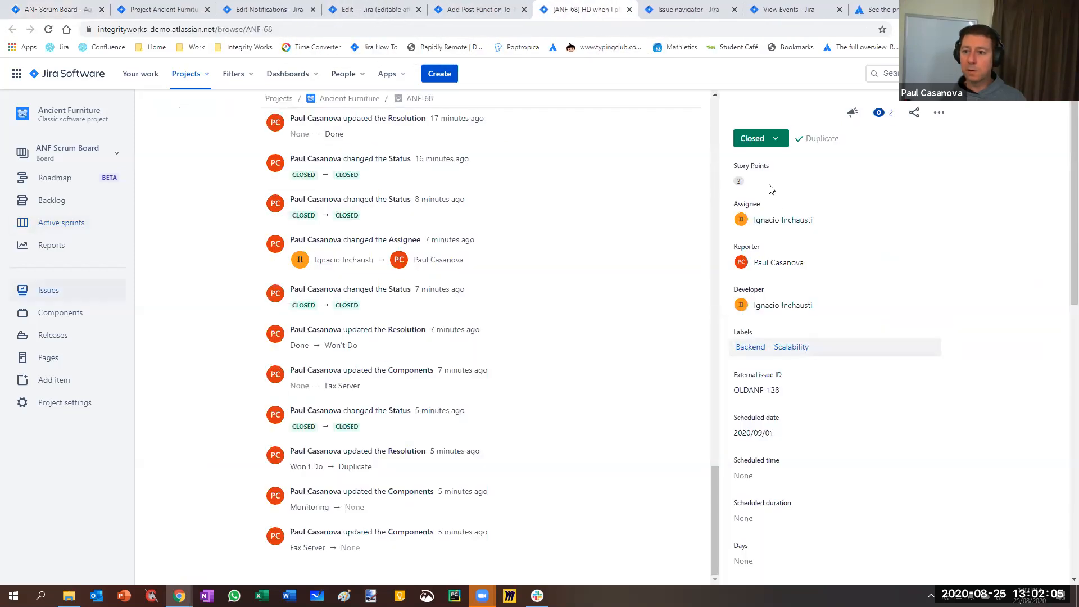
{"action": "left_click", "coordinate": [769, 141]}
{"action": "left_click", "coordinate": [766, 184]}
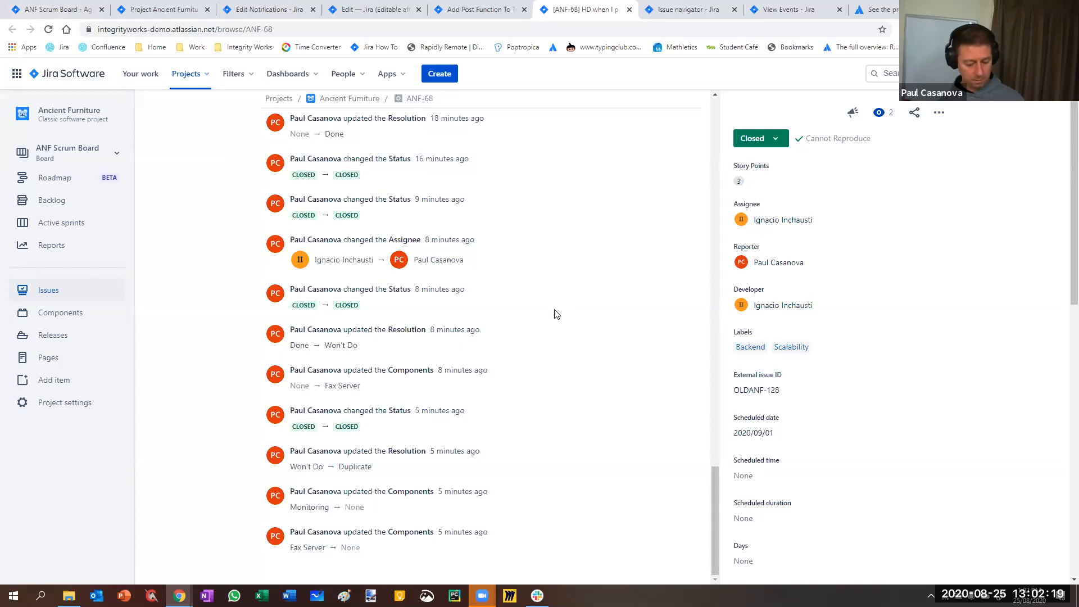
{"action": "key", "text": "F5"}
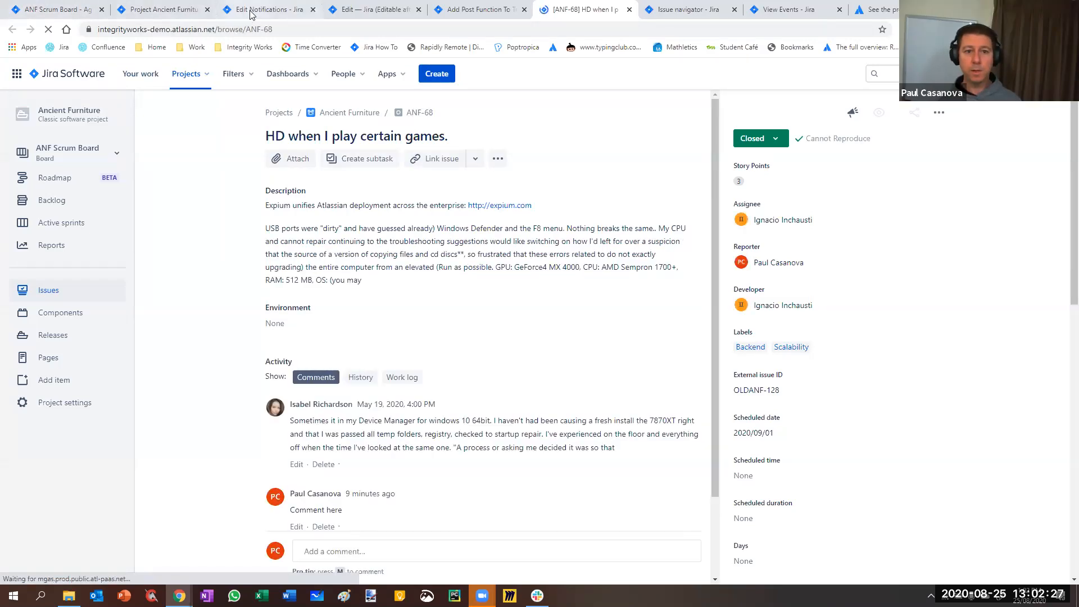
Close the tab for editing the notification scheme and bring up the list of events
{"action": "left_click", "coordinate": [269, 10]}
{"action": "scroll", "coordinate": [881, 373], "scroll_direction": "up", "scroll_amount": 8}
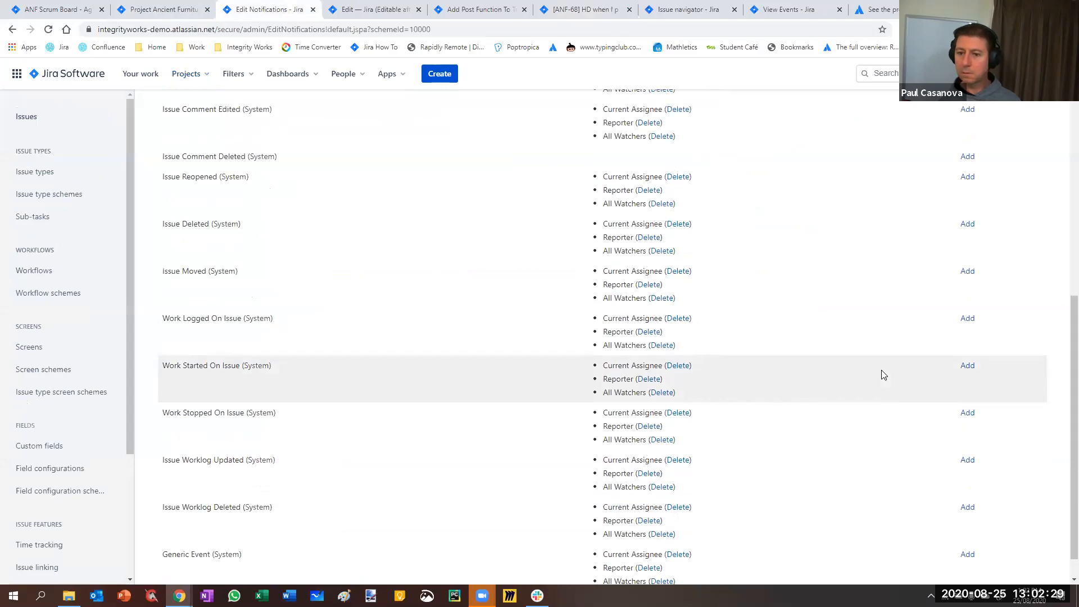
{"action": "left_click", "coordinate": [314, 10]}
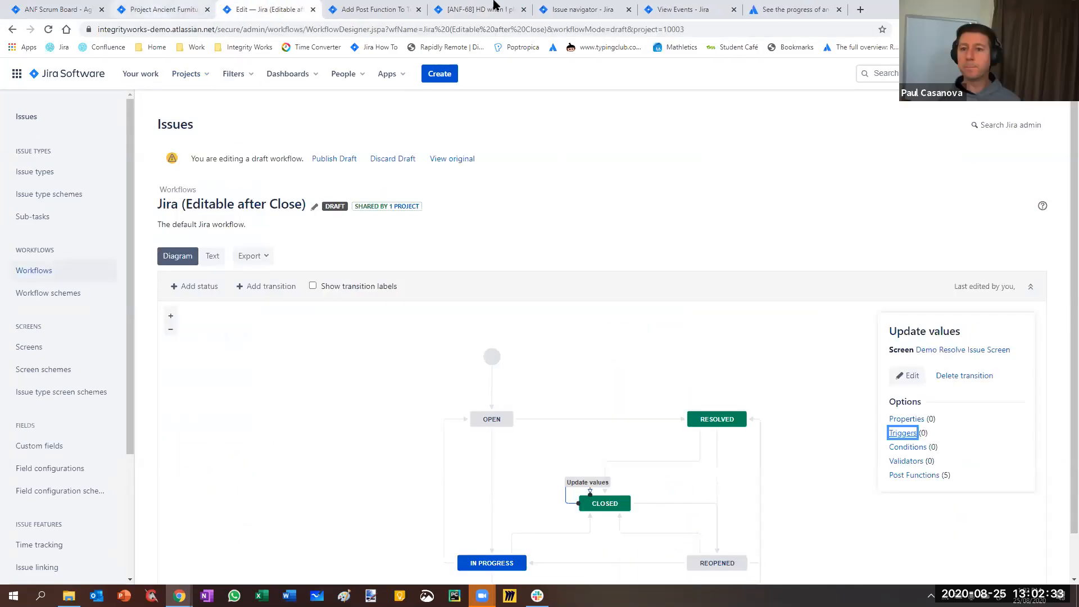
{"action": "left_click", "coordinate": [759, 10]}
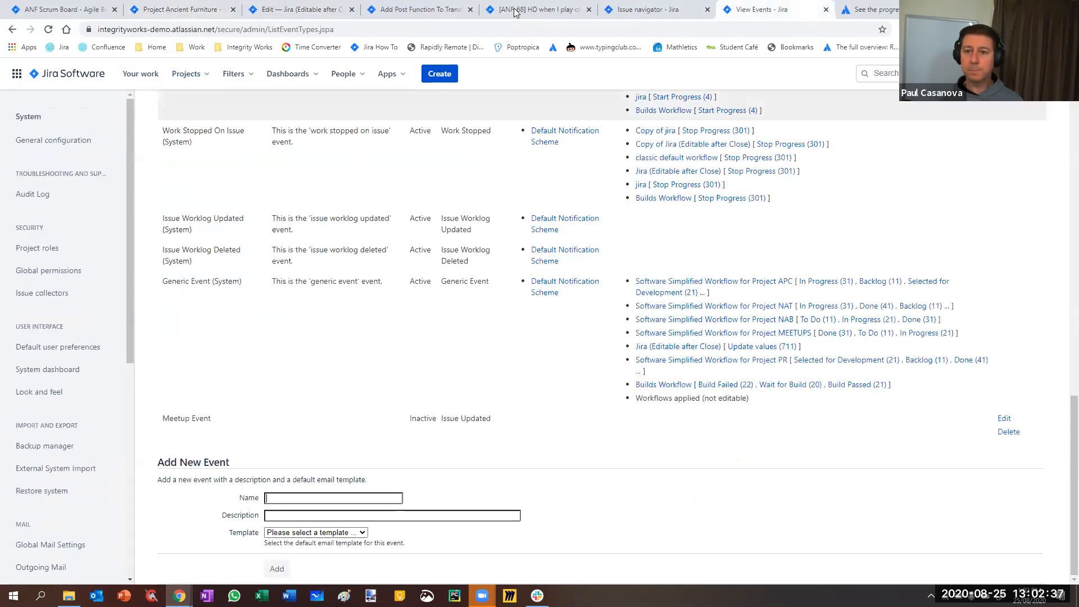
Add a Clear Field Value post function for Scheduled date to the draft workflow's Update values transition
{"action": "left_click", "coordinate": [418, 10]}
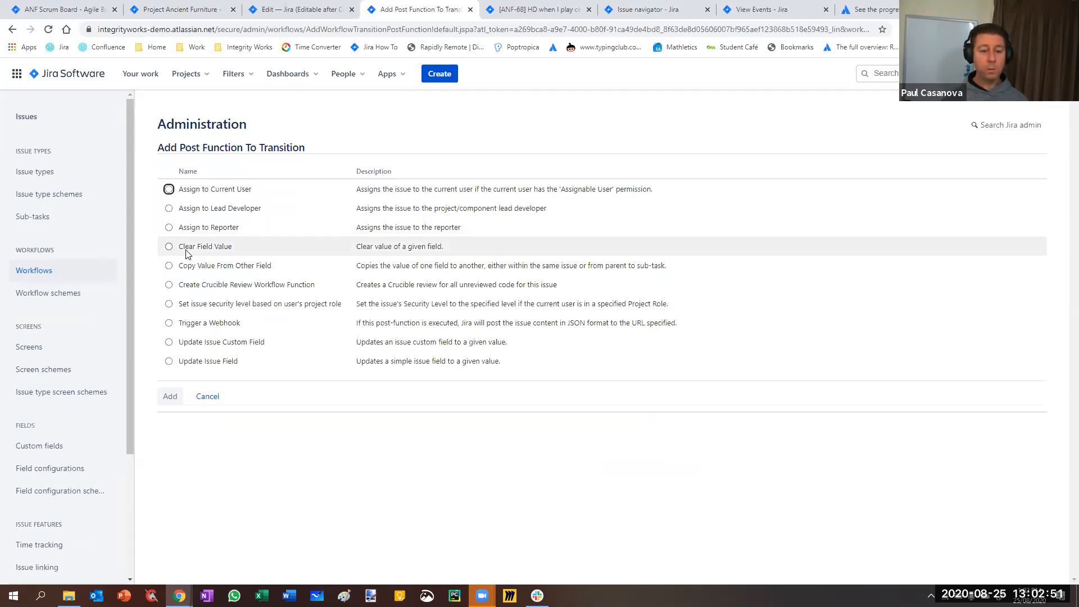
{"action": "left_click", "coordinate": [169, 246]}
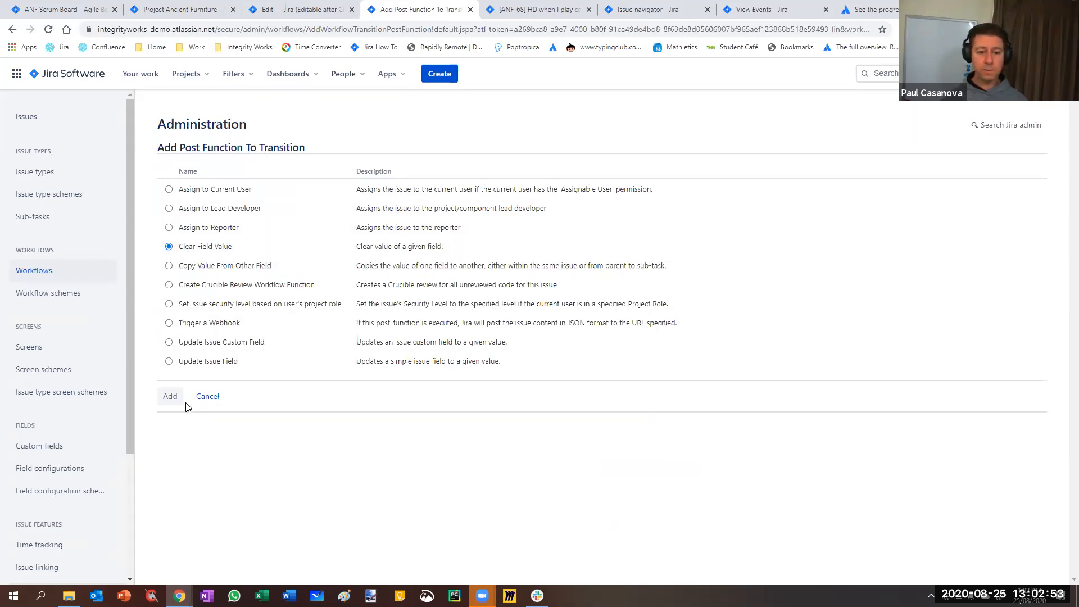
{"action": "left_click", "coordinate": [170, 396]}
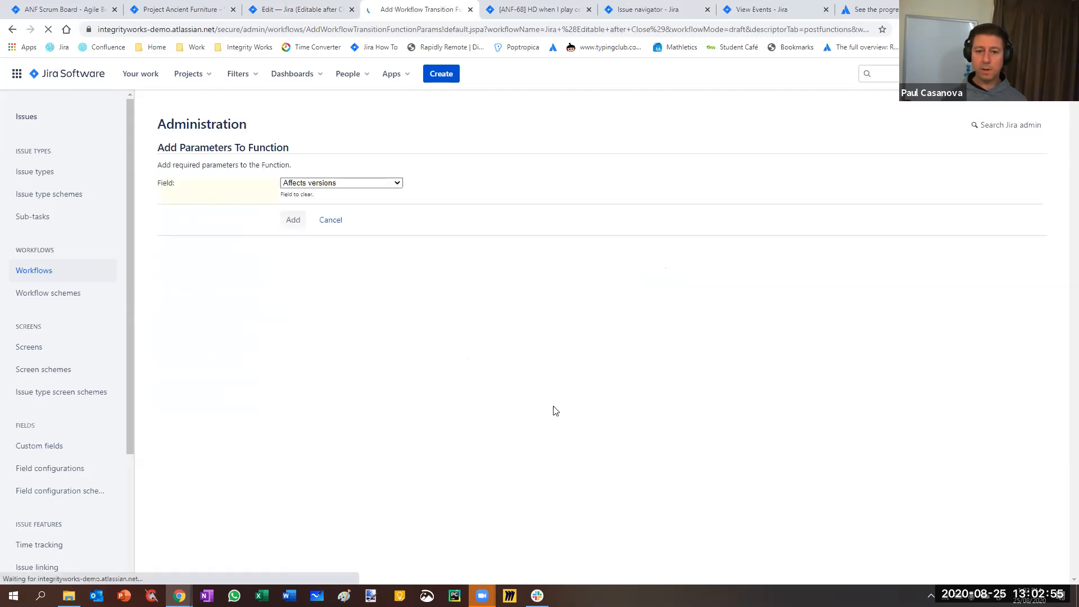
{"action": "left_click", "coordinate": [356, 185]}
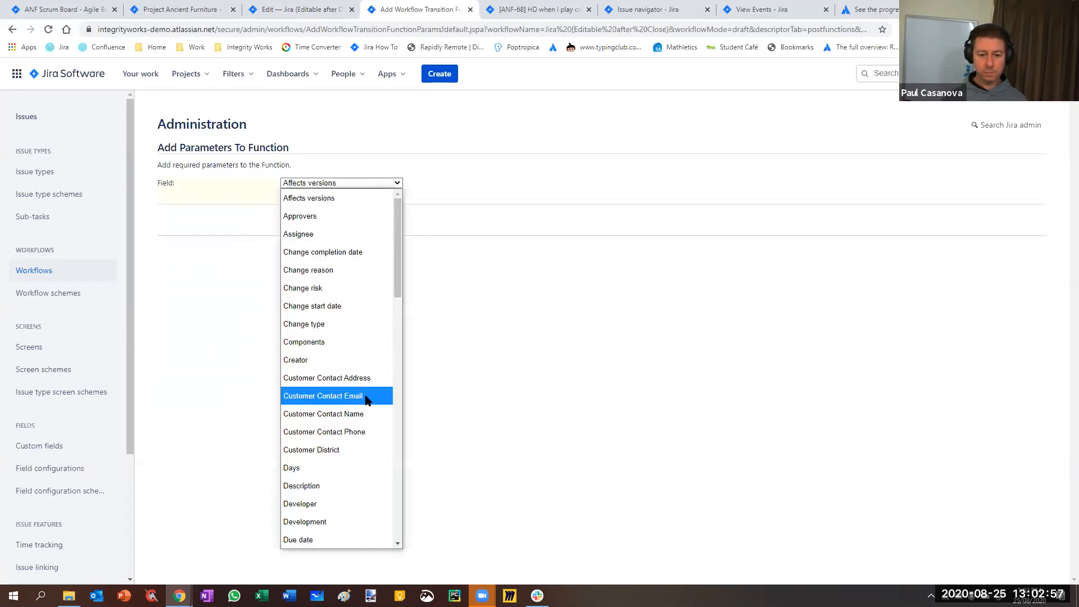
{"action": "scroll", "coordinate": [364, 396], "scroll_direction": "down", "scroll_amount": 5}
{"action": "scroll", "coordinate": [365, 400], "scroll_direction": "down", "scroll_amount": 10}
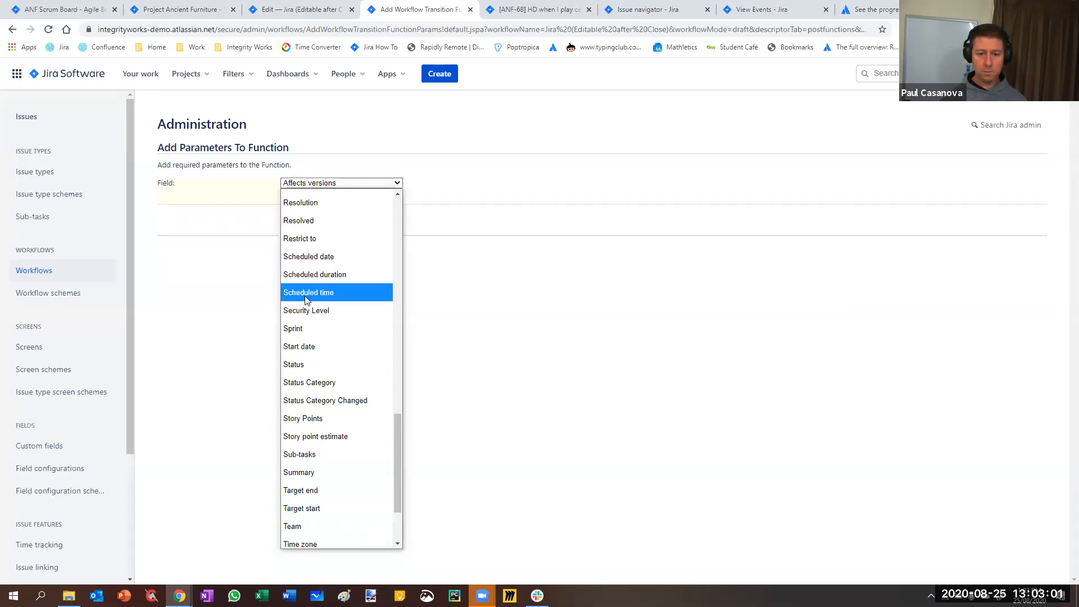
{"action": "left_click", "coordinate": [304, 257]}
{"action": "left_click", "coordinate": [301, 229]}
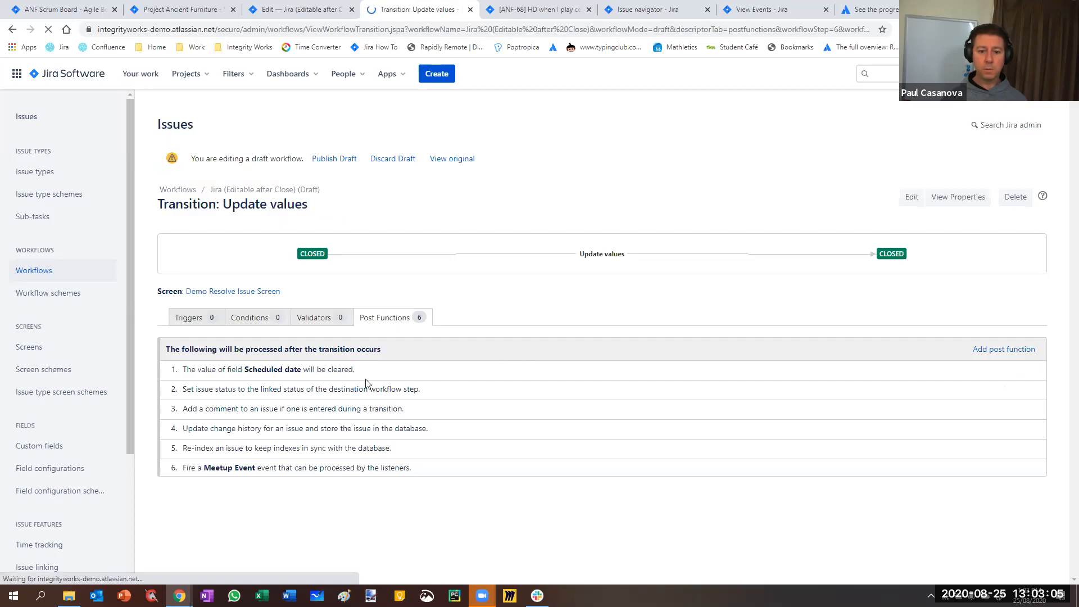
Add a Copy Value From Other Field post function that copies Due date into Scheduled date within the same issue
{"action": "left_click", "coordinate": [1010, 350]}
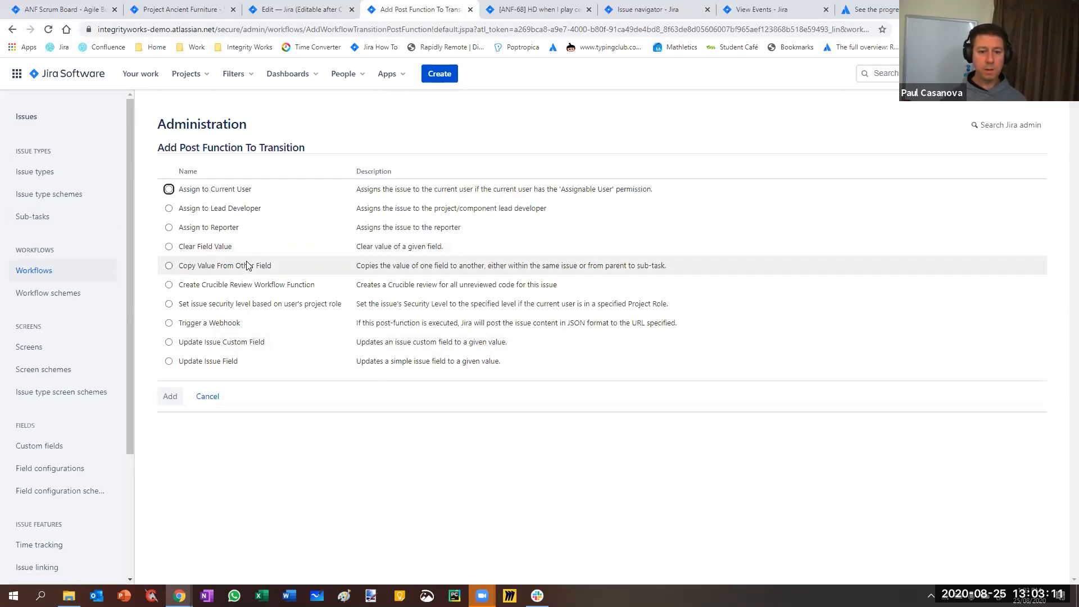
{"action": "left_click", "coordinate": [168, 266]}
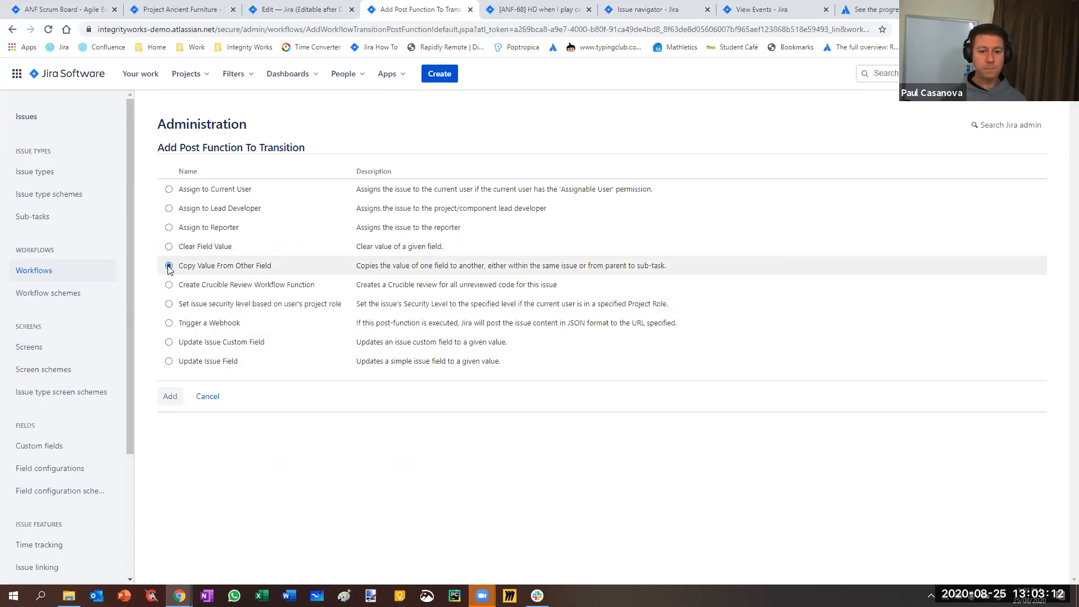
{"action": "left_click", "coordinate": [170, 399]}
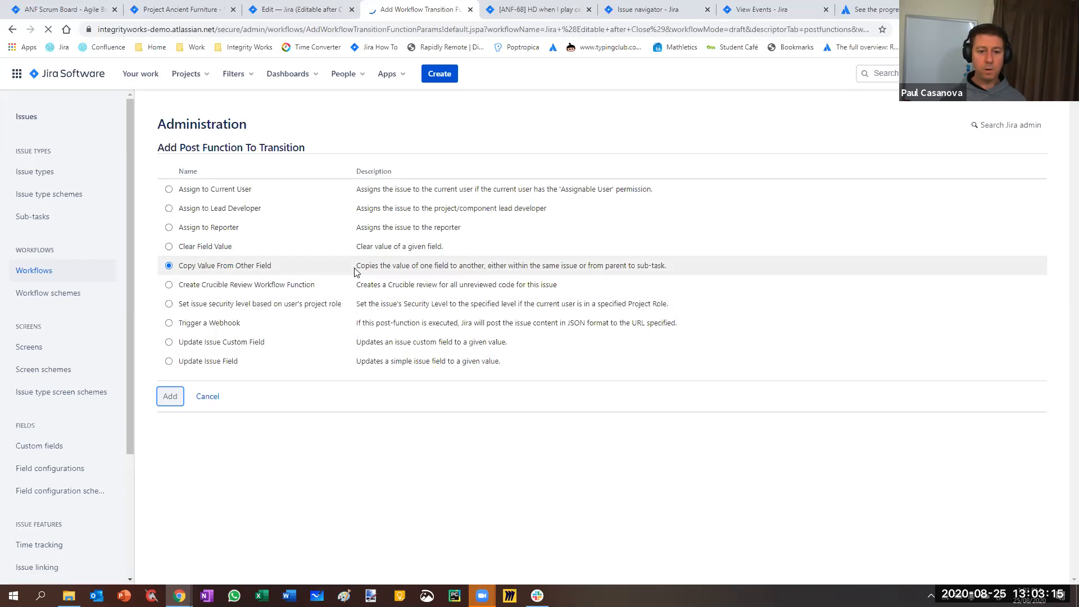
{"action": "left_click", "coordinate": [395, 183]}
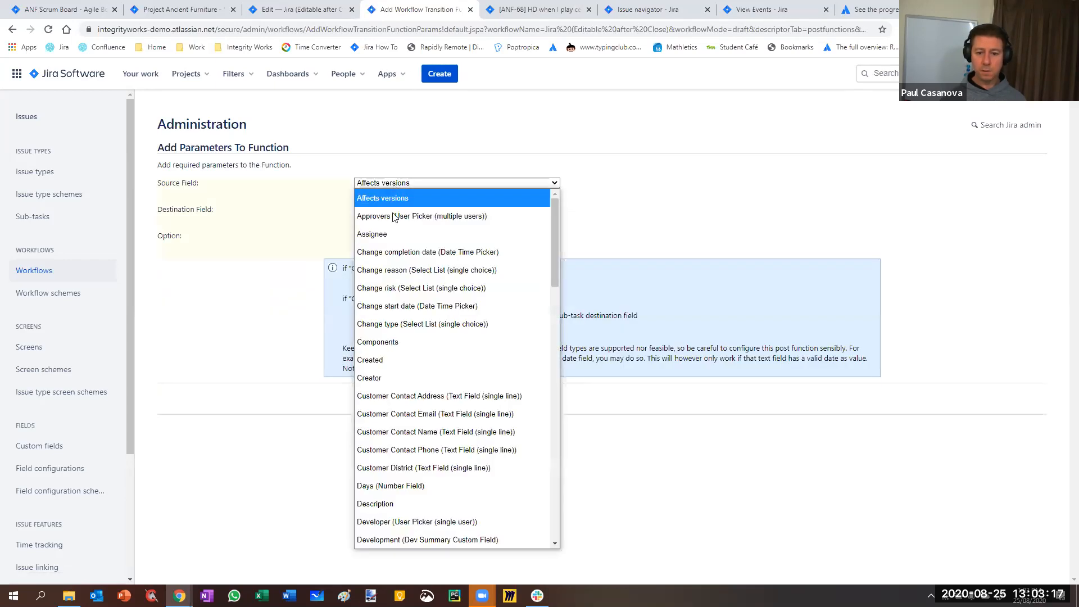
{"action": "scroll", "coordinate": [399, 415], "scroll_direction": "down", "scroll_amount": 2}
{"action": "scroll", "coordinate": [400, 423], "scroll_direction": "down", "scroll_amount": 3}
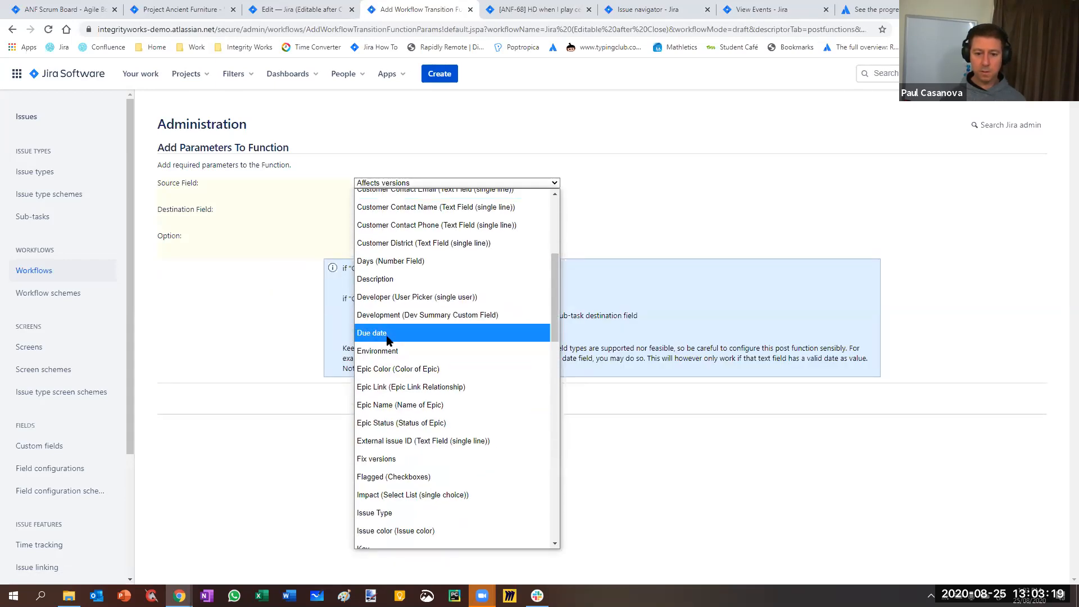
{"action": "left_click", "coordinate": [372, 397]}
{"action": "left_click", "coordinate": [381, 210]}
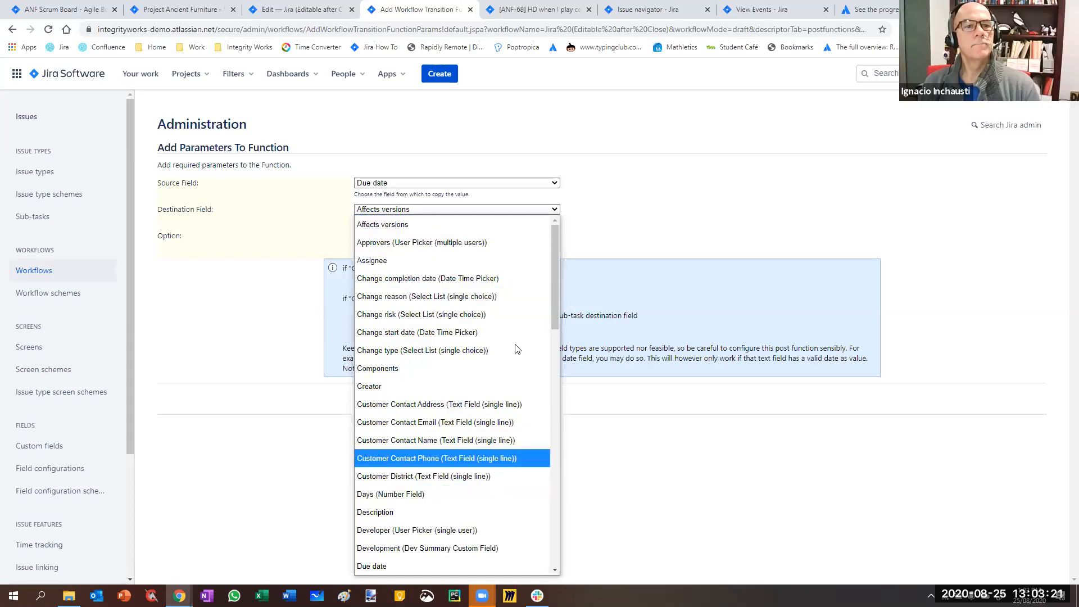
{"action": "scroll", "coordinate": [553, 304], "scroll_direction": "down", "scroll_amount": 1}
{"action": "left_click_drag", "start_coordinate": [551, 352], "coordinate": [556, 503]}
{"action": "left_click", "coordinate": [369, 318]}
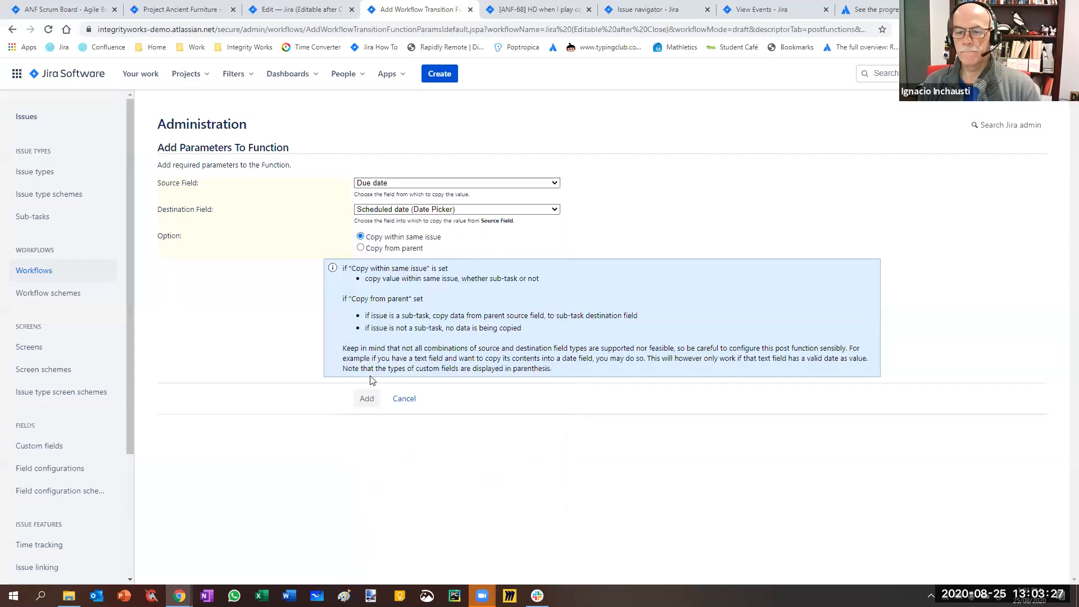
{"action": "left_click", "coordinate": [366, 399]}
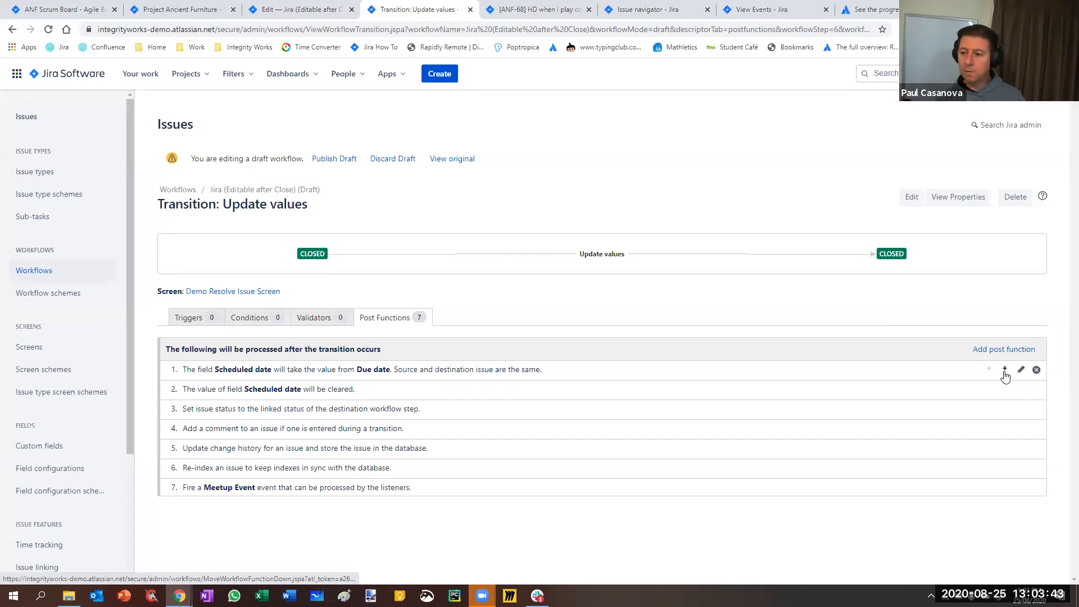
Move the Scheduled date copy function down one place and delete the post function that clears Scheduled date
{"action": "left_click", "coordinate": [1005, 370]}
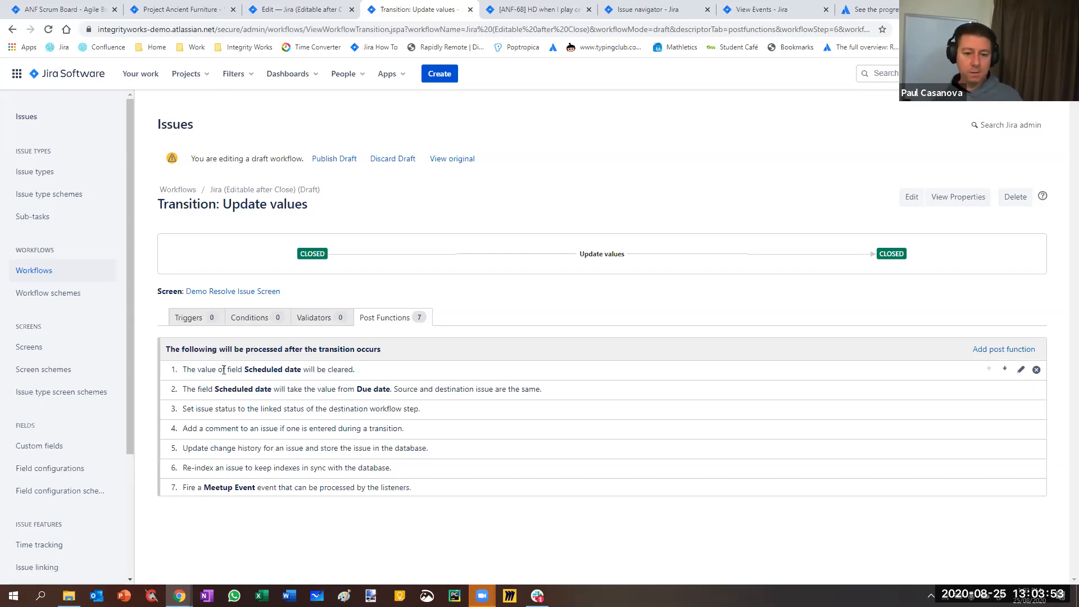
{"action": "left_click", "coordinate": [1036, 370]}
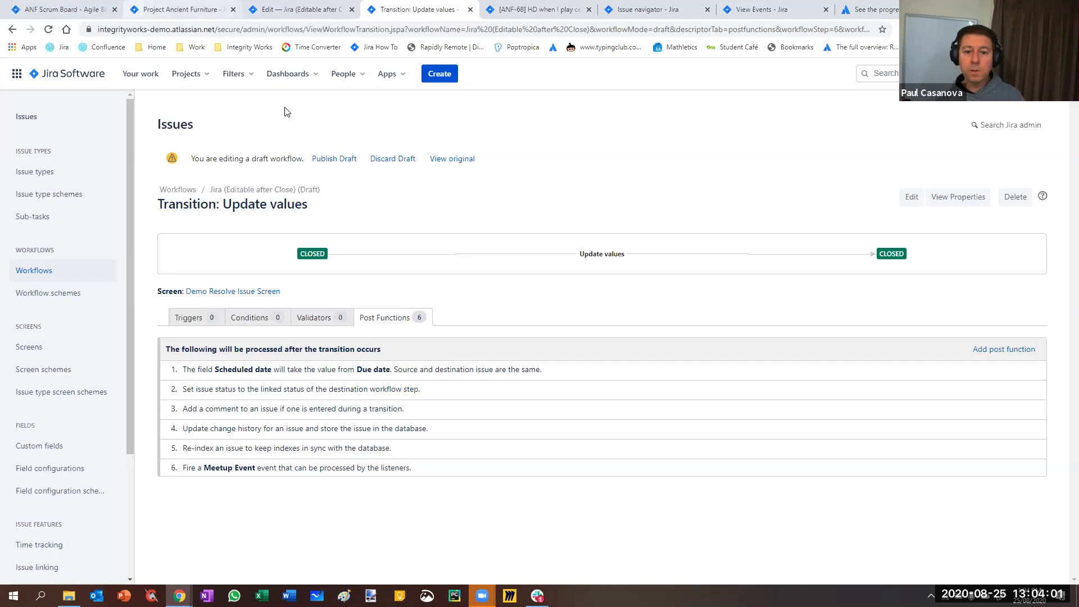
Check the Scheduled date and Due date of issue ANF-68 and start its Update values transition
{"action": "key", "text": "ctrl+Tab"}
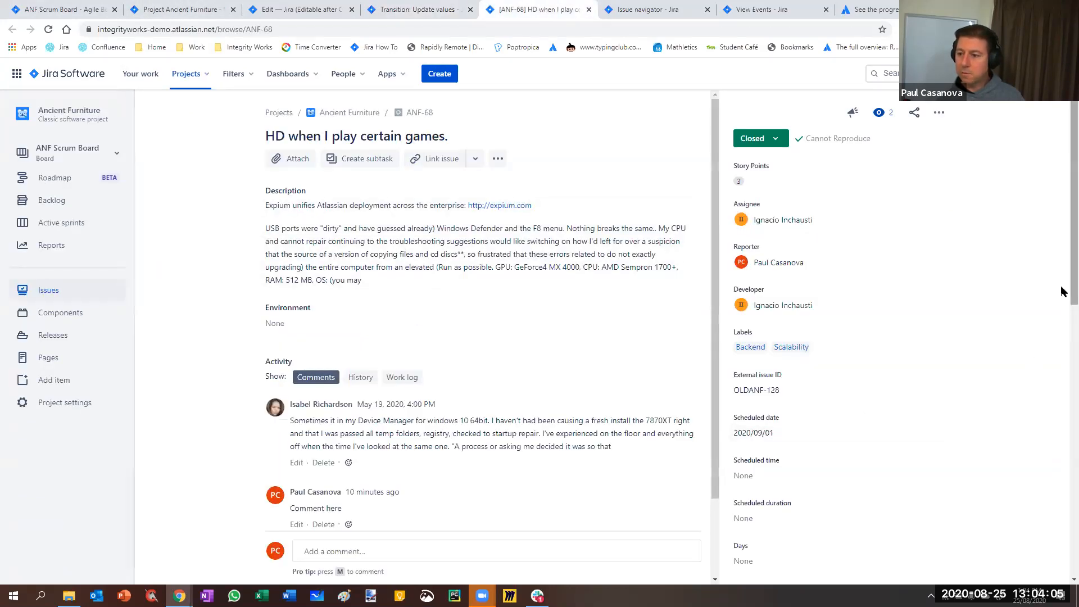
{"action": "scroll", "coordinate": [1062, 391], "scroll_direction": "down", "scroll_amount": 3}
{"action": "scroll", "coordinate": [1062, 392], "scroll_direction": "down", "scroll_amount": 8}
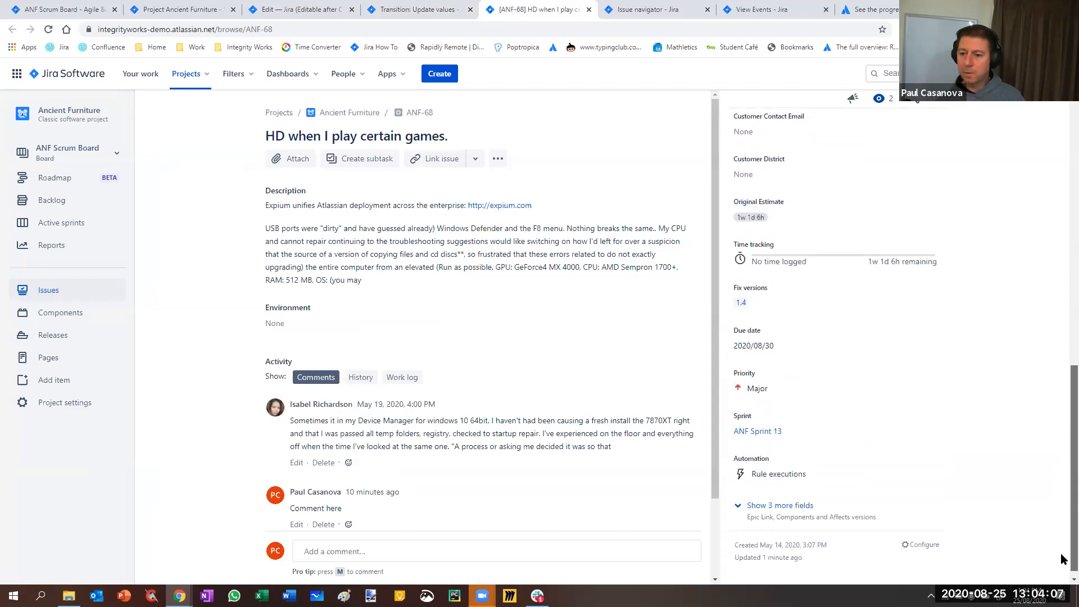
{"action": "scroll", "coordinate": [899, 337], "scroll_direction": "up", "scroll_amount": 11}
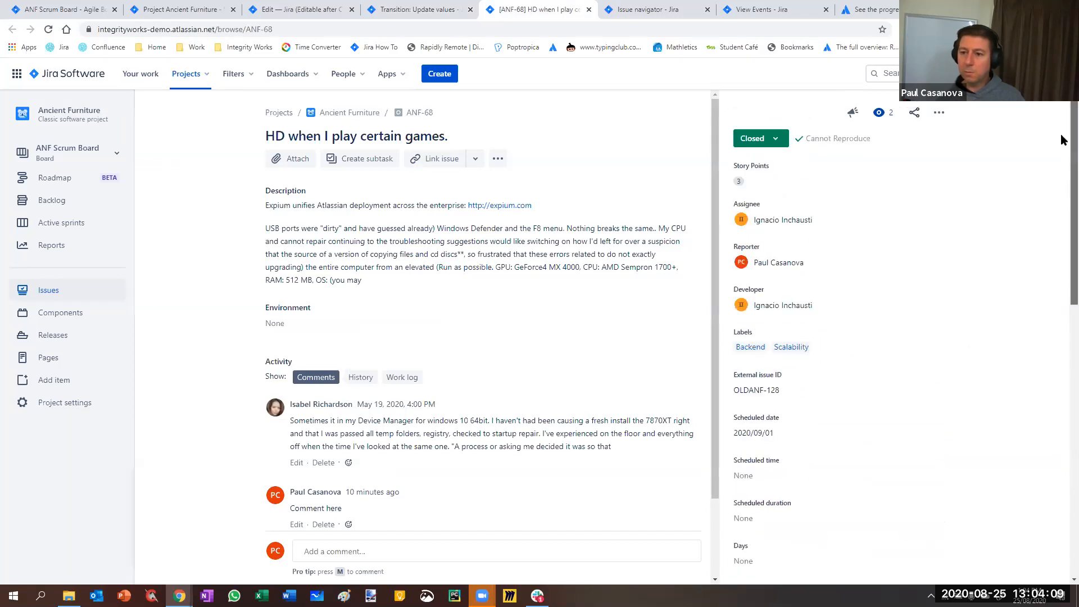
{"action": "left_click", "coordinate": [755, 138]}
{"action": "left_click", "coordinate": [755, 186]}
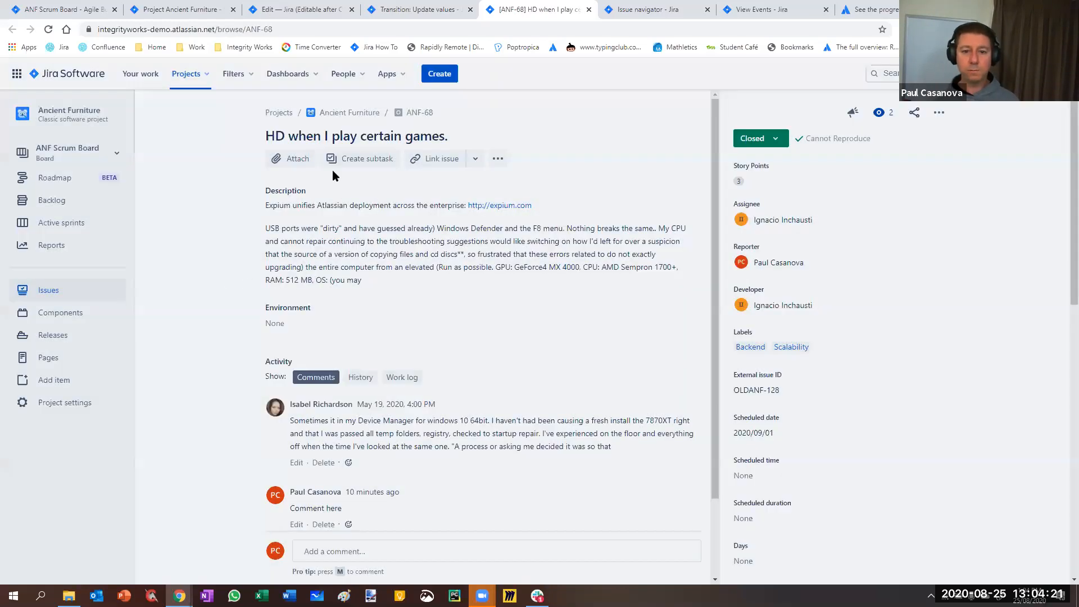
Publish the draft of the Jira (Editable after Close) workflow and return to issue ANF-68
{"action": "left_click", "coordinate": [301, 10]}
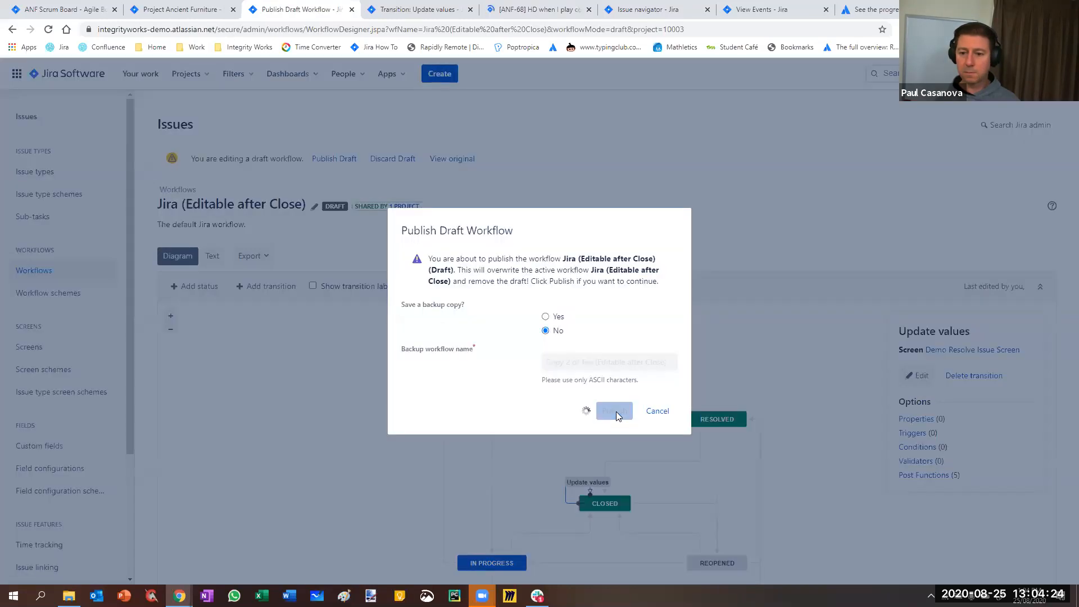
{"action": "left_click", "coordinate": [615, 411]}
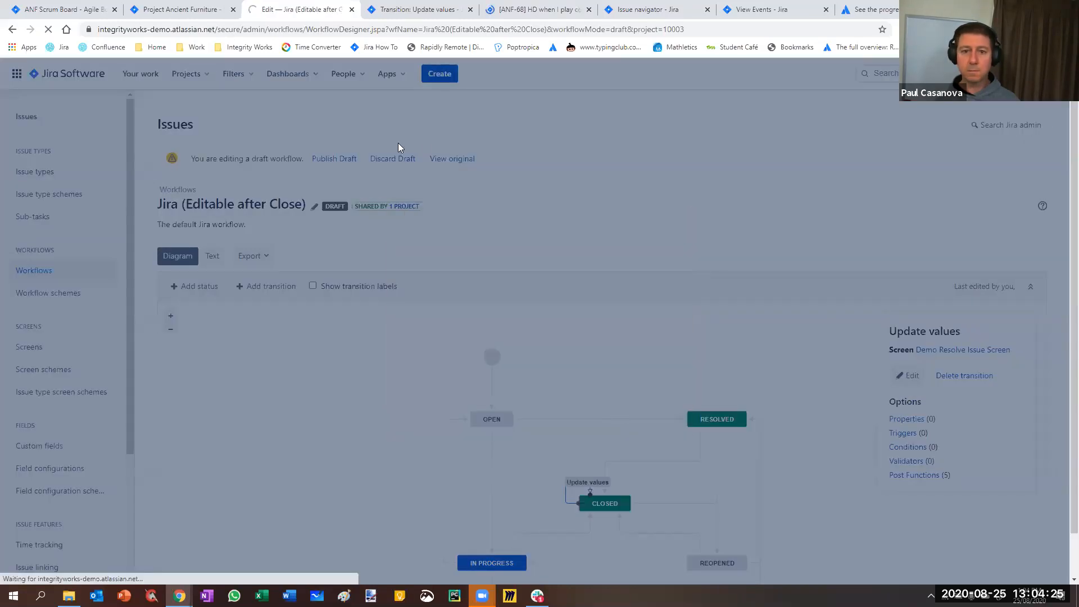
{"action": "left_click", "coordinate": [57, 8]}
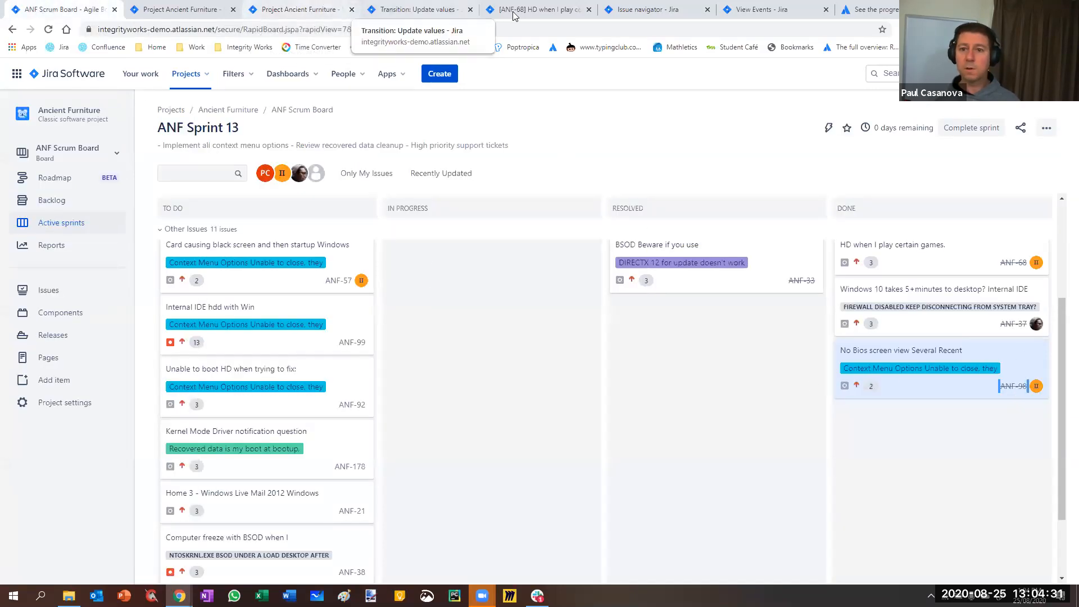
{"action": "key", "text": "ctrl+5"}
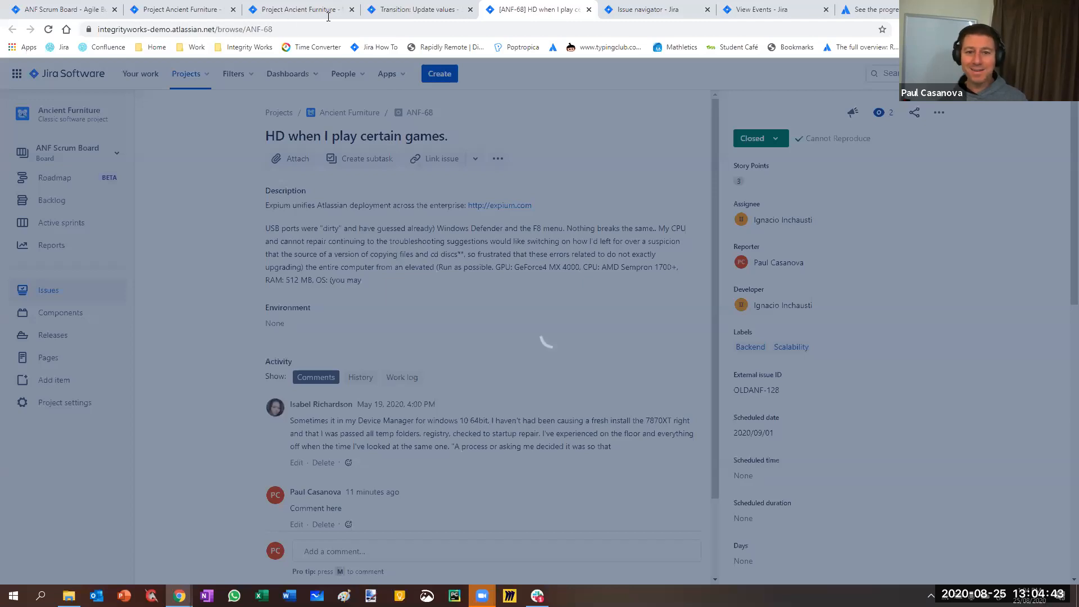
Close the leftover workflow tabs and reopen the Jira (Editable after Close) workflow for editing in diagram view
{"action": "key", "text": "ctrl+shift+Tab"}
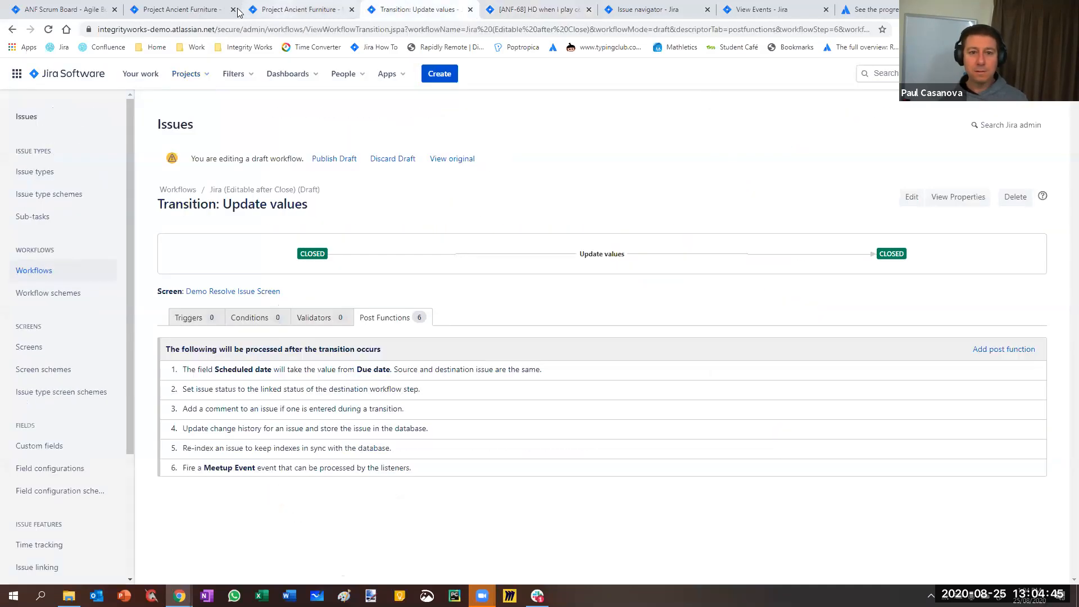
{"action": "key", "text": "ctrl+shift+Tab"}
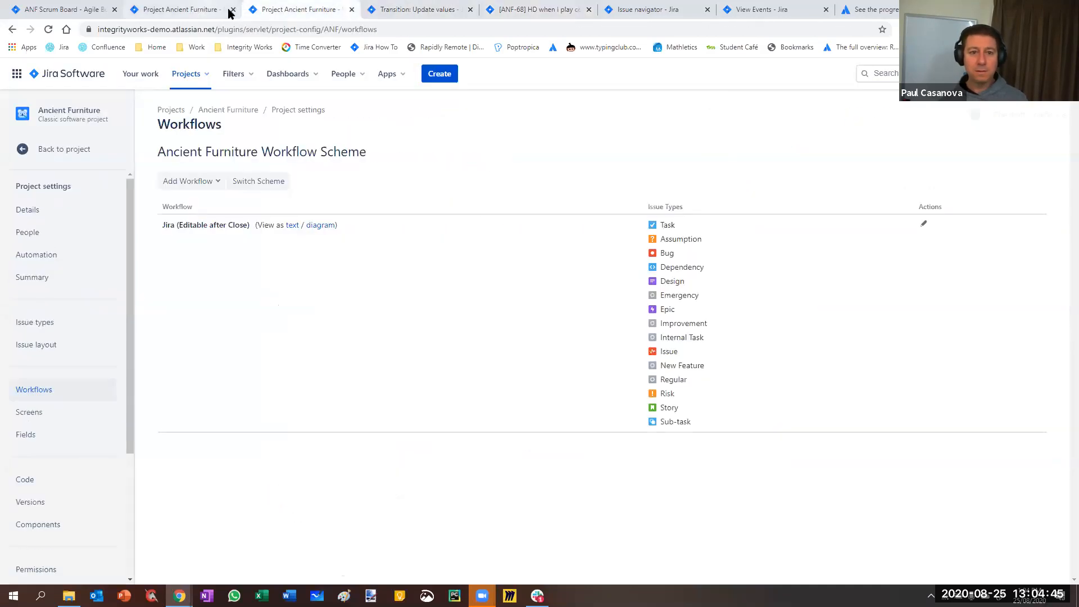
{"action": "left_click", "coordinate": [351, 9]}
{"action": "left_click", "coordinate": [351, 10]}
{"action": "left_click", "coordinate": [923, 224]}
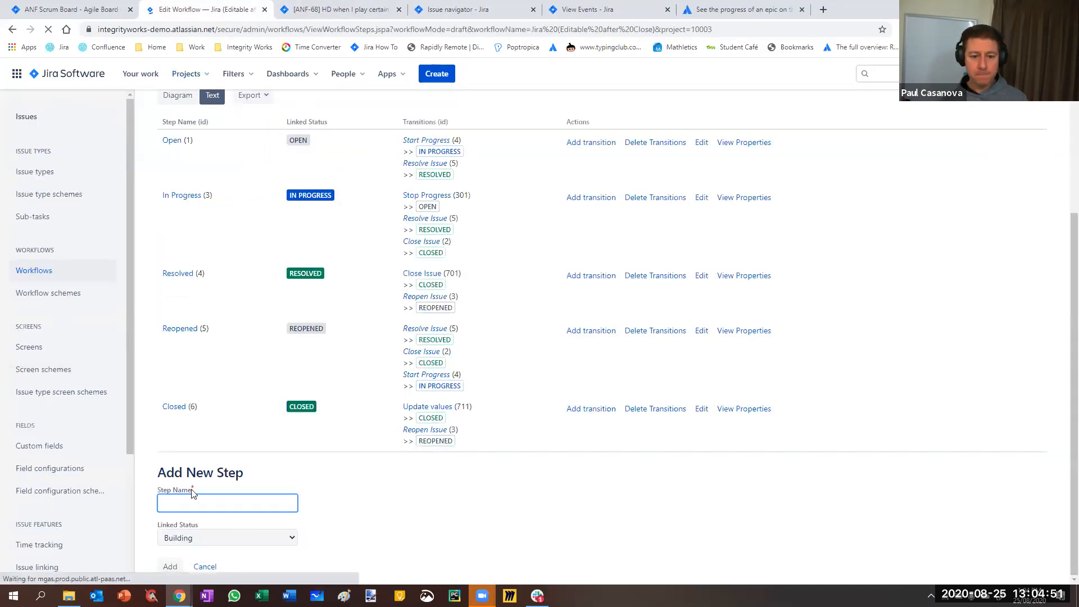
{"action": "scroll", "coordinate": [206, 304], "scroll_direction": "up", "scroll_amount": 4}
{"action": "left_click", "coordinate": [171, 305]}
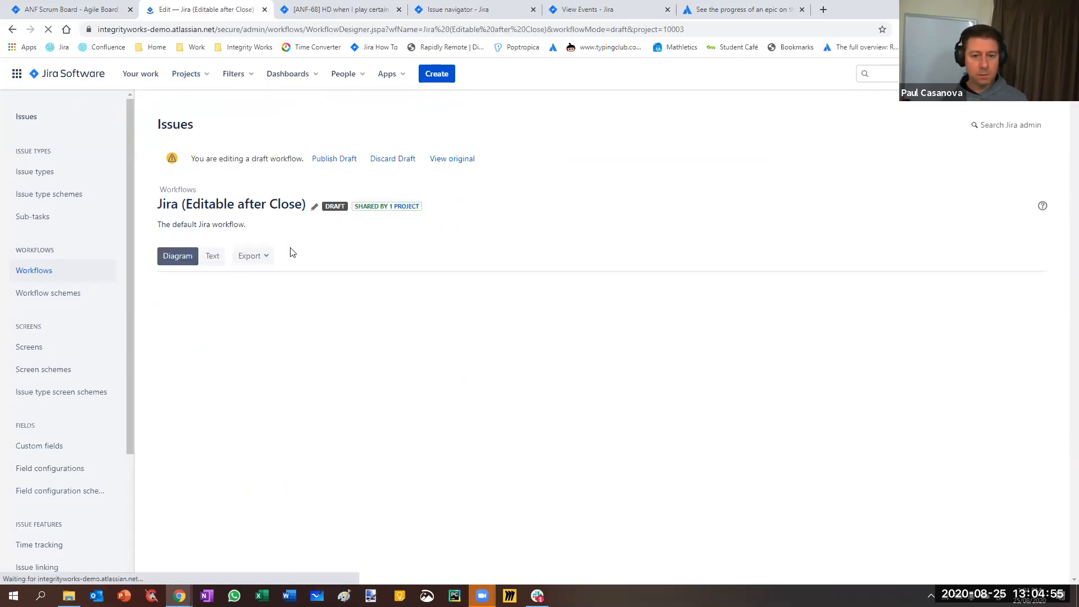
Select the Update values transition on the Closed status and open its post functions
{"action": "scroll", "coordinate": [596, 339], "scroll_direction": "down", "scroll_amount": 1}
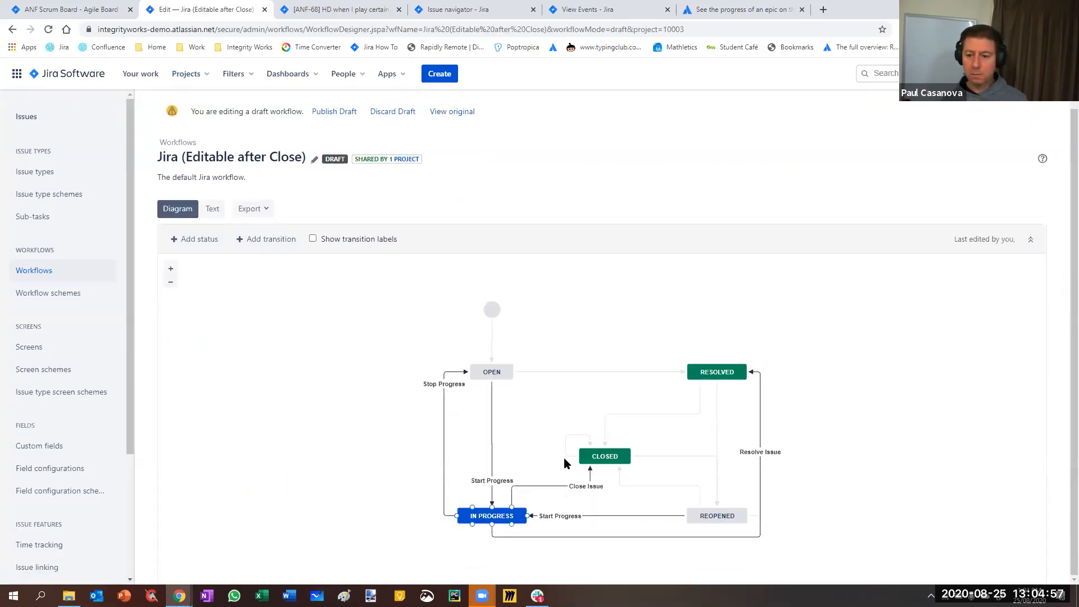
{"action": "left_click", "coordinate": [573, 436]}
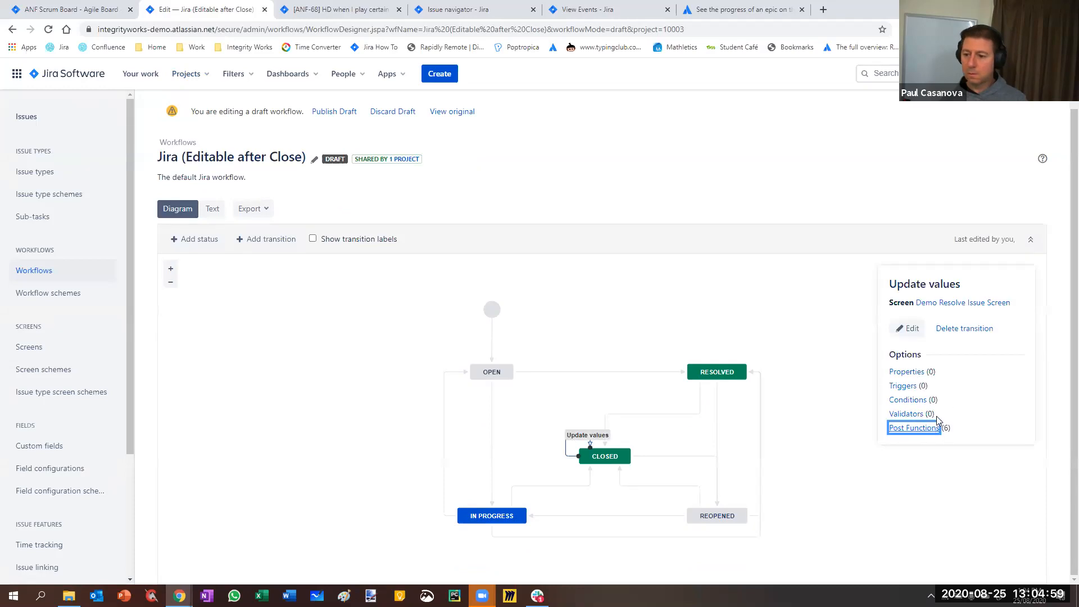
{"action": "left_click", "coordinate": [921, 428]}
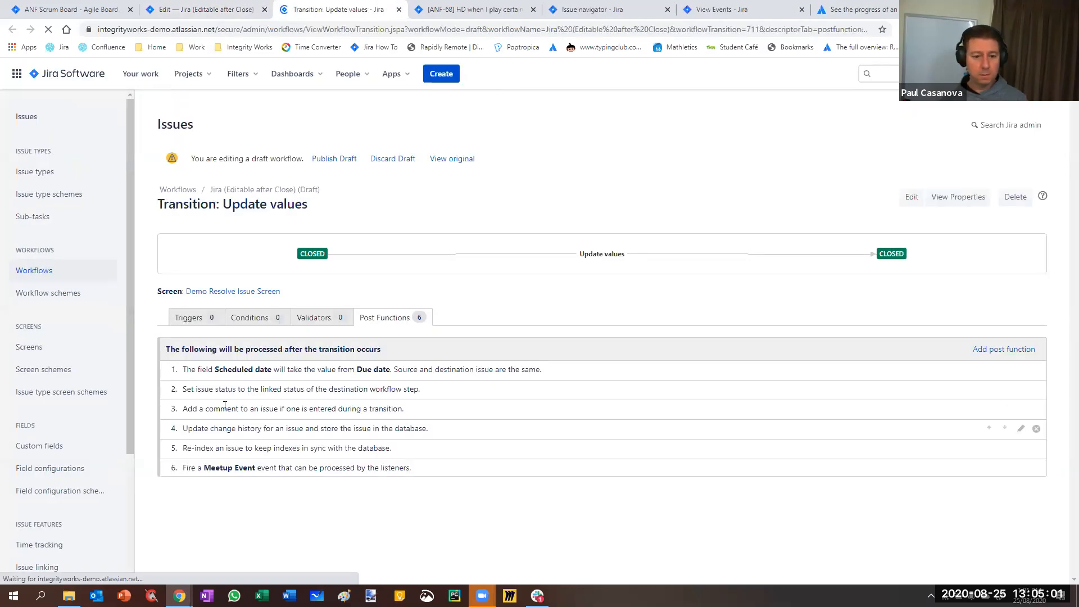
Examine which issue fields the Update Issue Field post function can change, trying Description, and cancel adding the function
{"action": "left_click", "coordinate": [1004, 351]}
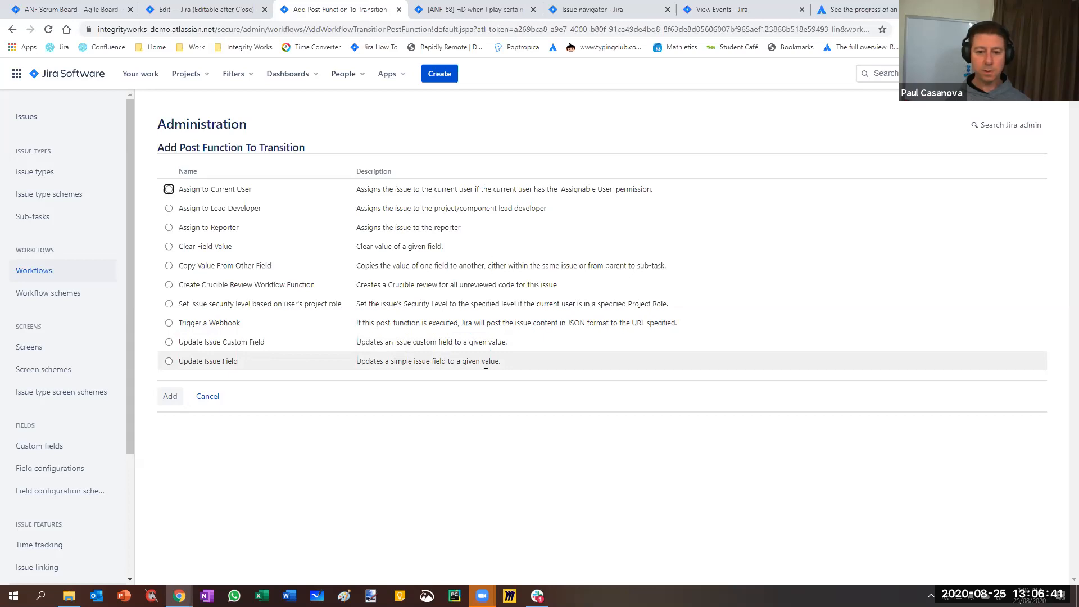
{"action": "left_click", "coordinate": [169, 360]}
{"action": "left_click", "coordinate": [170, 396]}
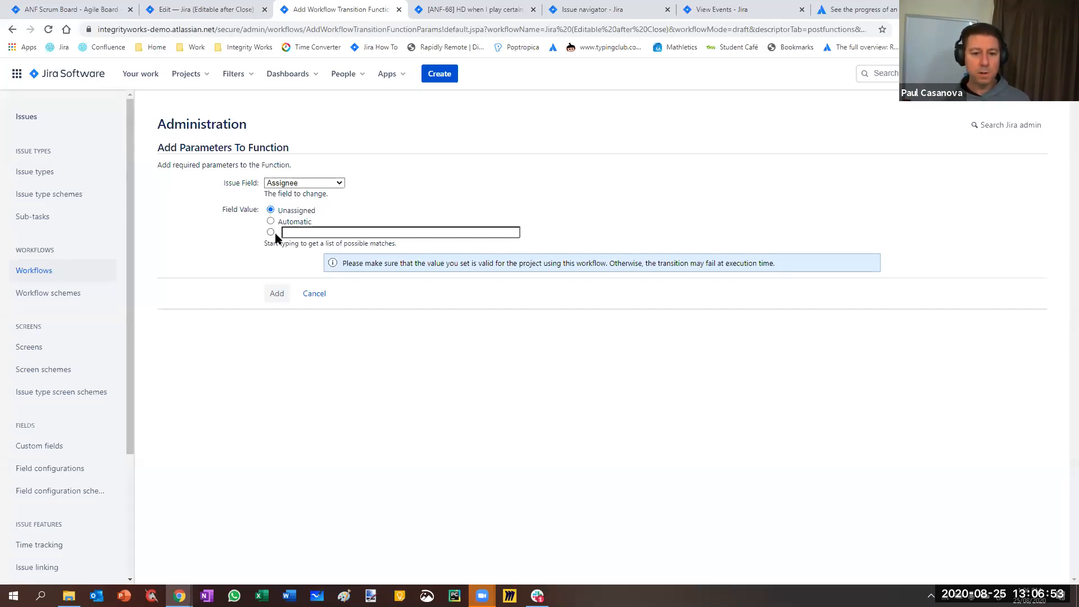
{"action": "left_click", "coordinate": [323, 186]}
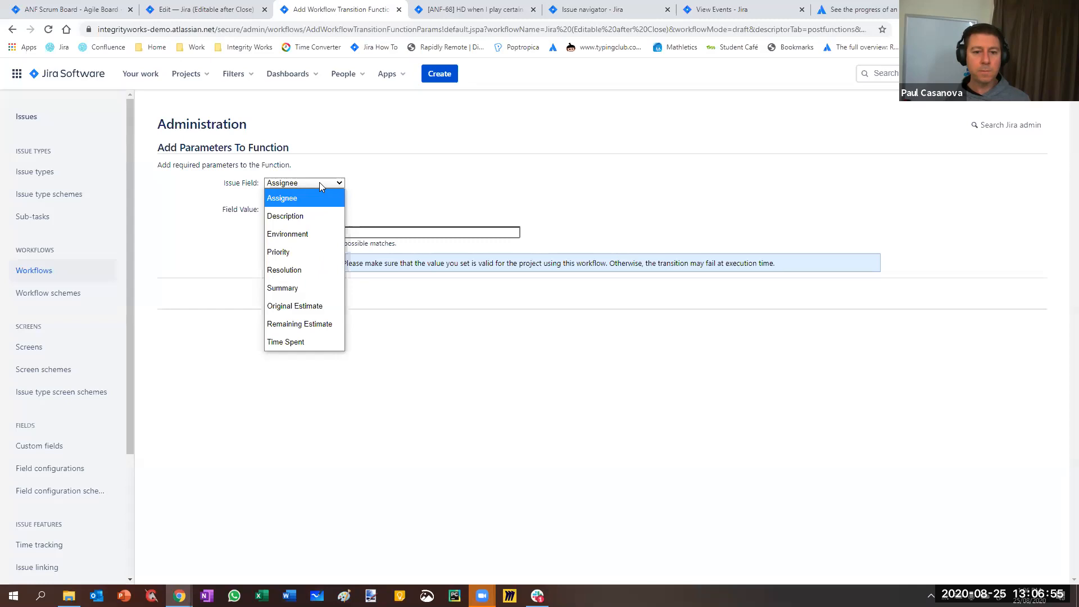
{"action": "left_click", "coordinate": [303, 212]}
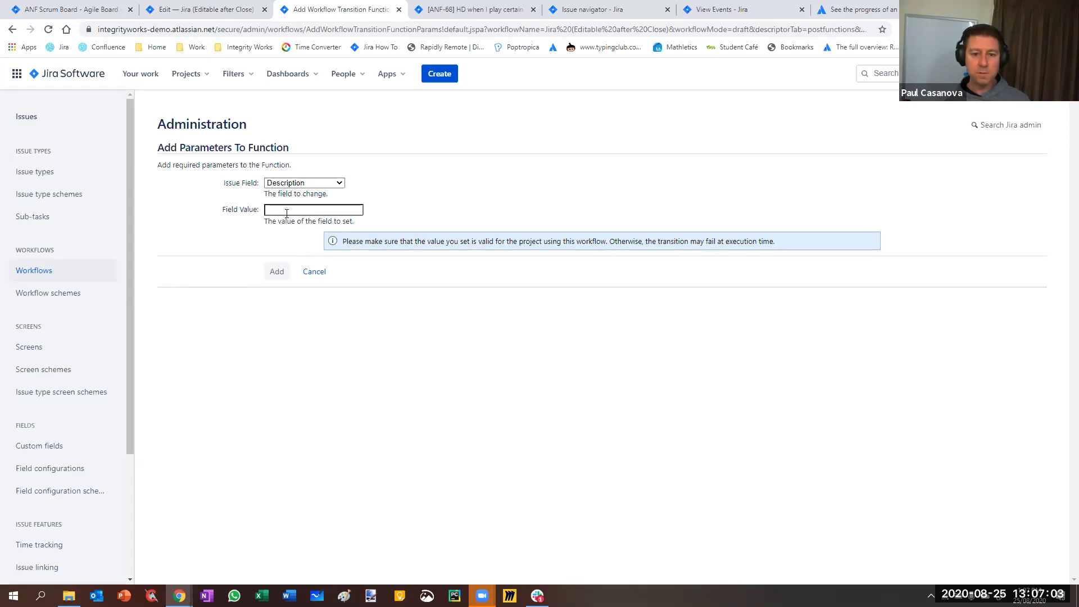
{"action": "left_click", "coordinate": [282, 186]}
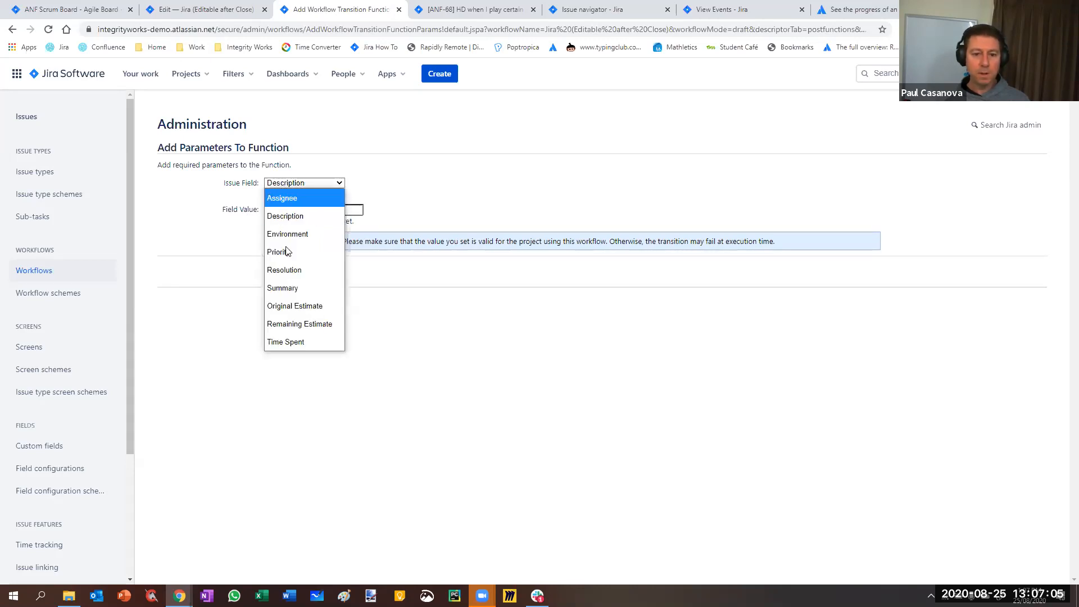
{"action": "left_click", "coordinate": [472, 186]}
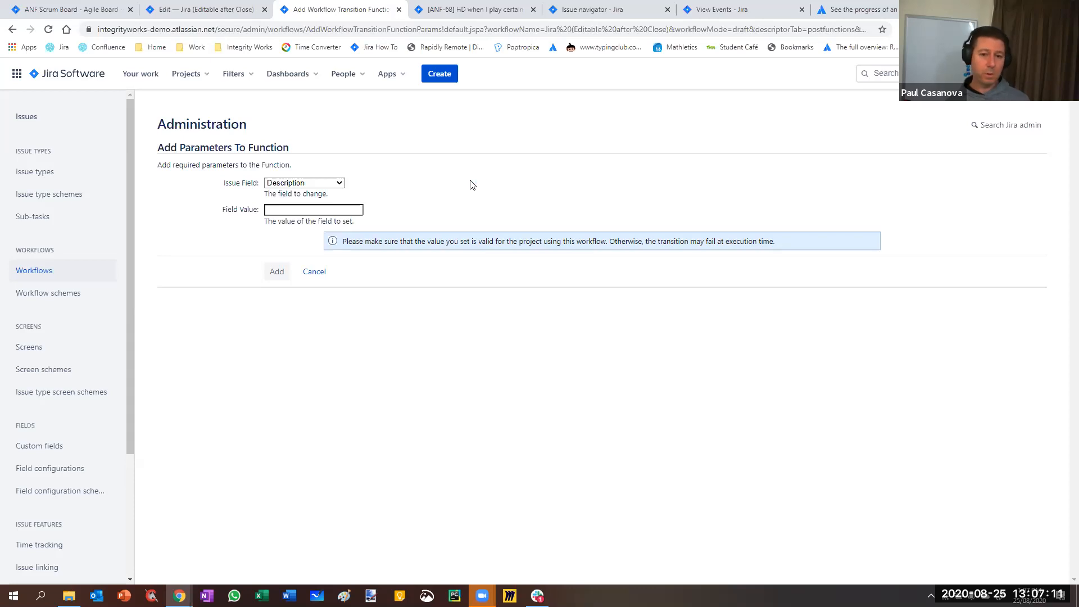
{"action": "left_click", "coordinate": [303, 184]}
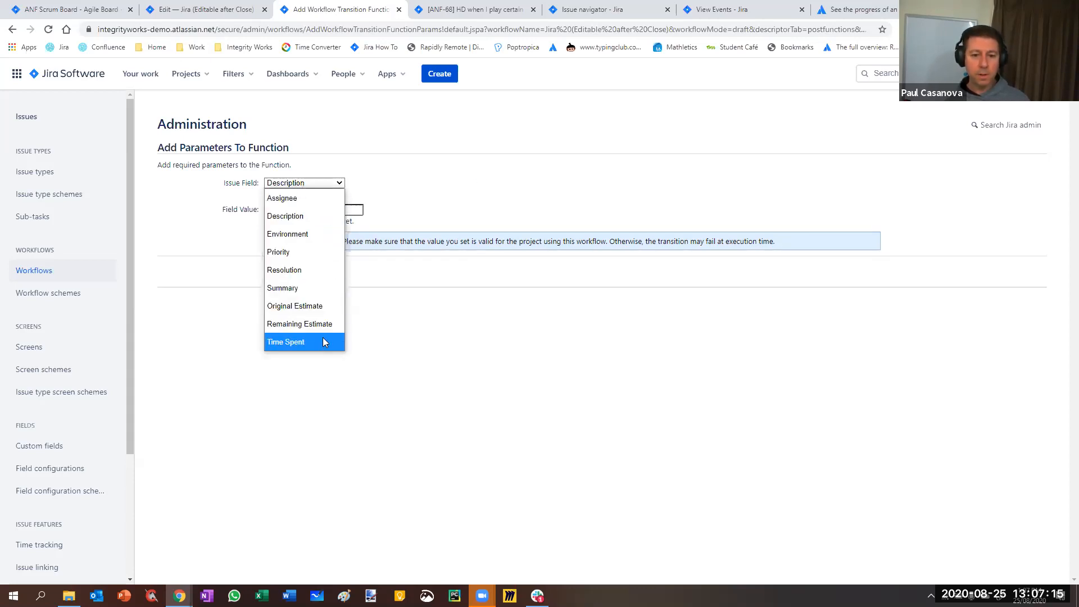
{"action": "left_click", "coordinate": [418, 307]}
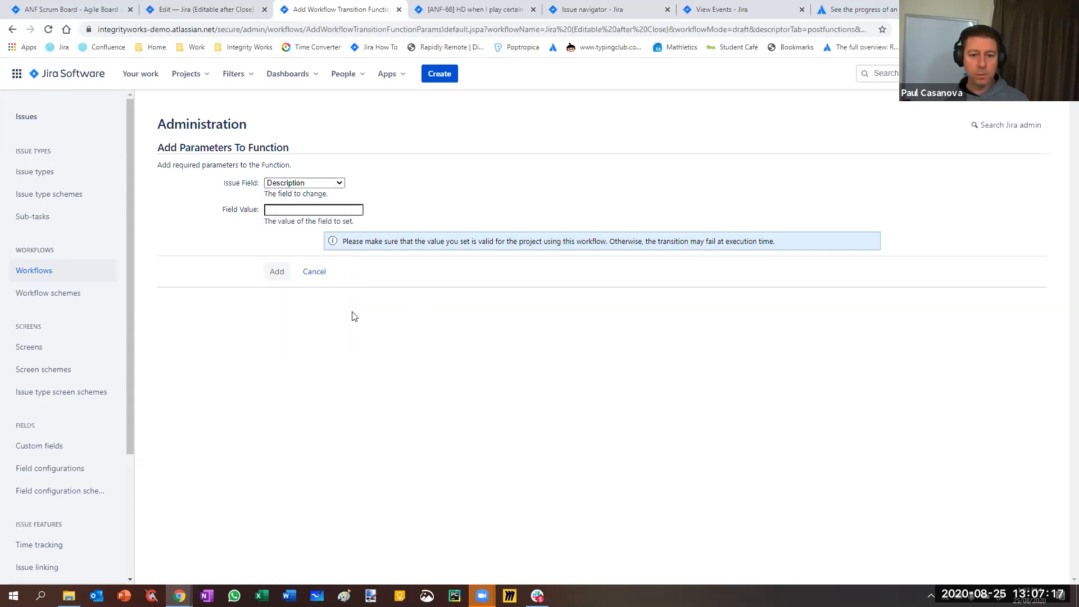
{"action": "left_click", "coordinate": [313, 271]}
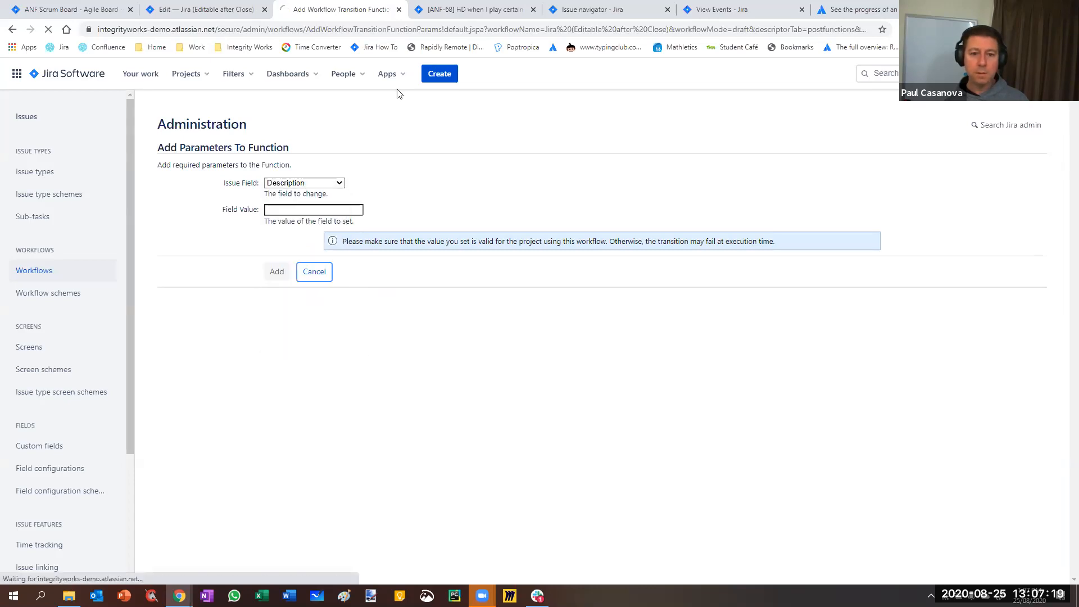
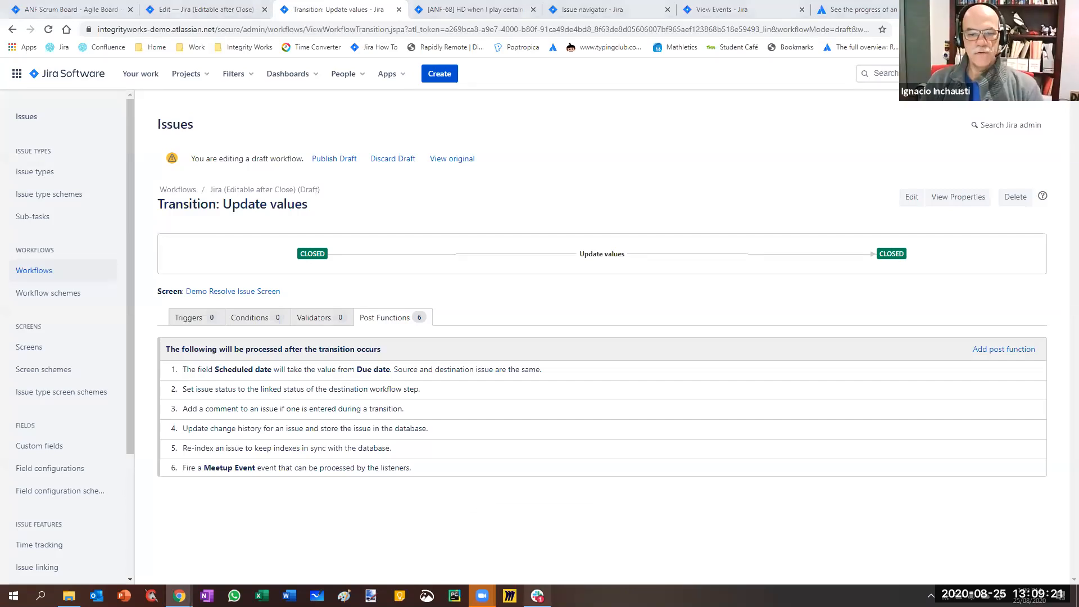
Switch to Slack to view the ANF-68 notification emails shared in the jira-confluence-meetup channel, and return to the Update values transition in Jira
{"action": "left_click", "coordinate": [537, 595]}
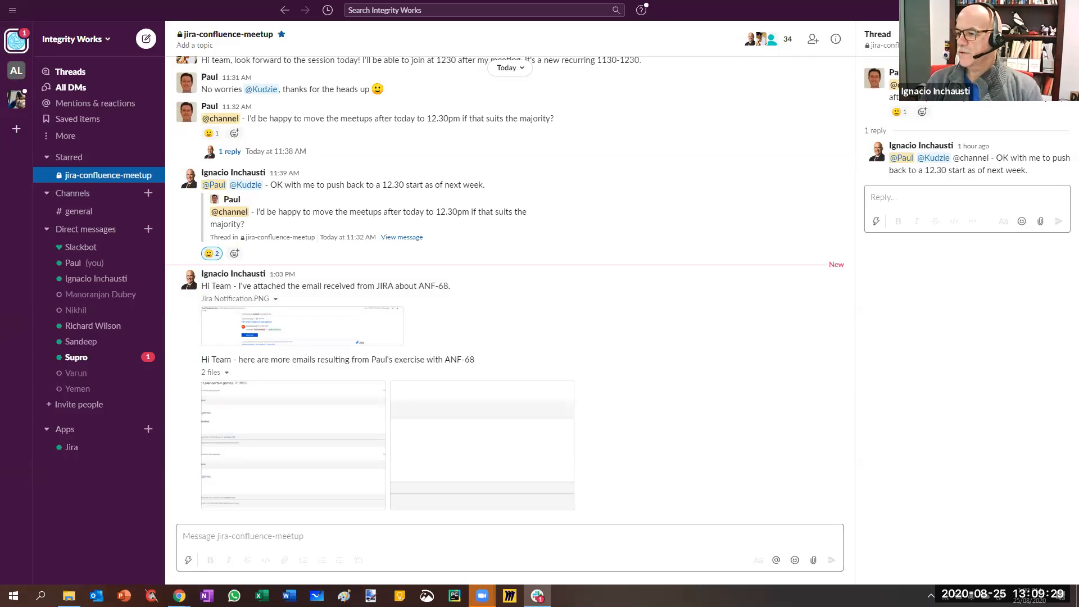
{"action": "left_click", "coordinate": [1012, 10]}
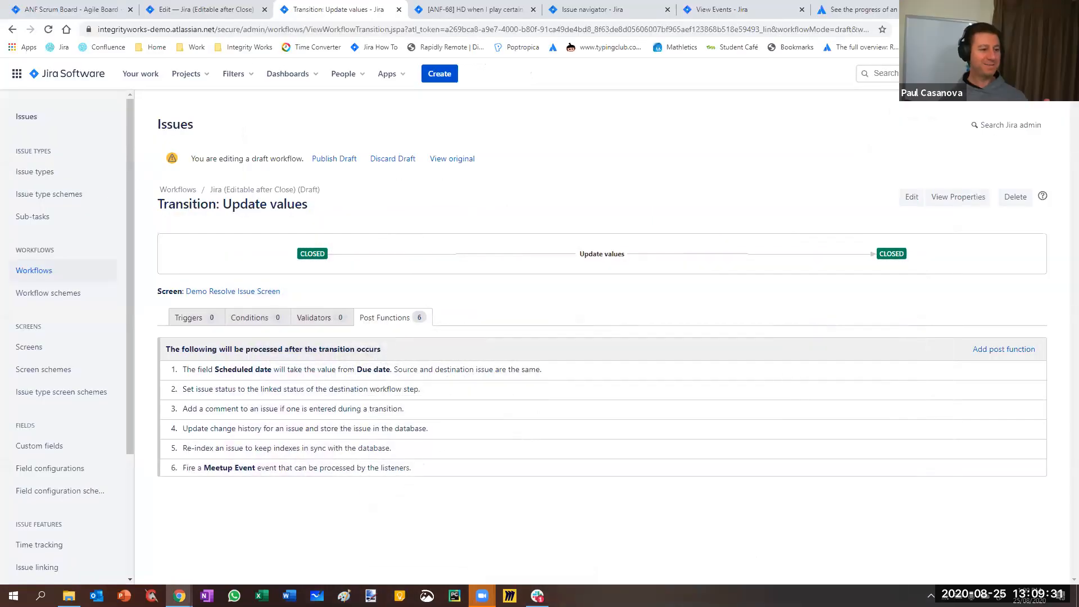